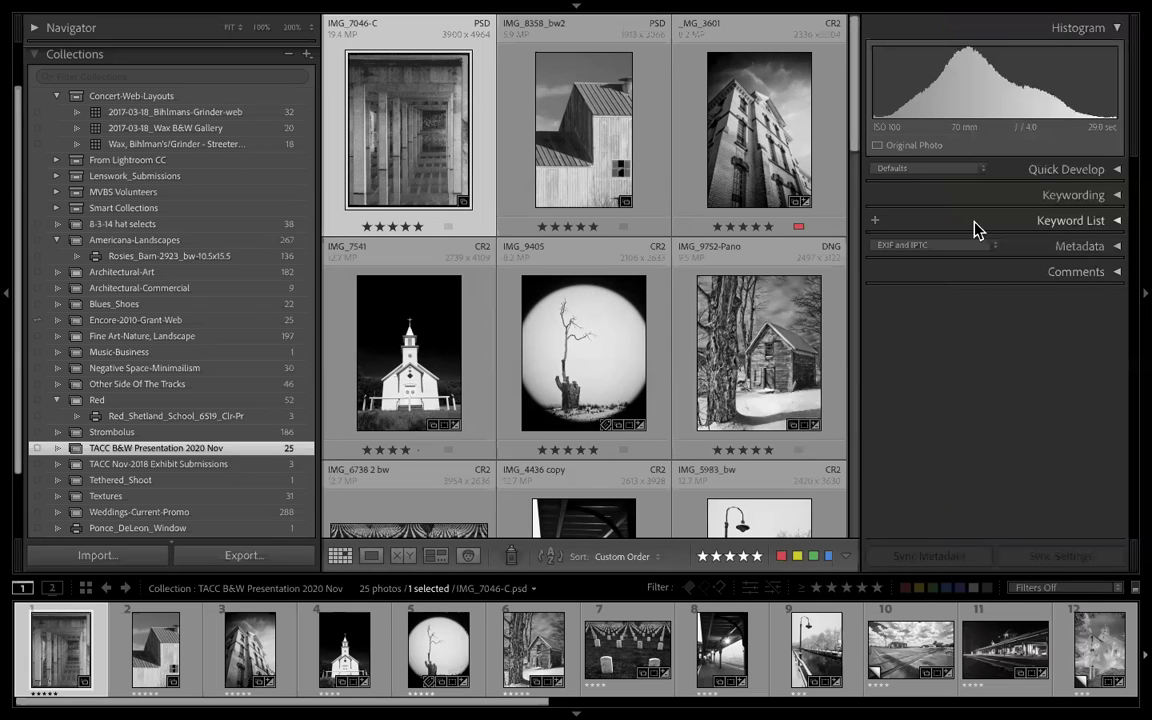
- Open the white church photo IMG_7541 in Loupe view and examine its facade at 100% before returning to the fitted view
{"action": "left_click", "coordinate": [577, 8]}
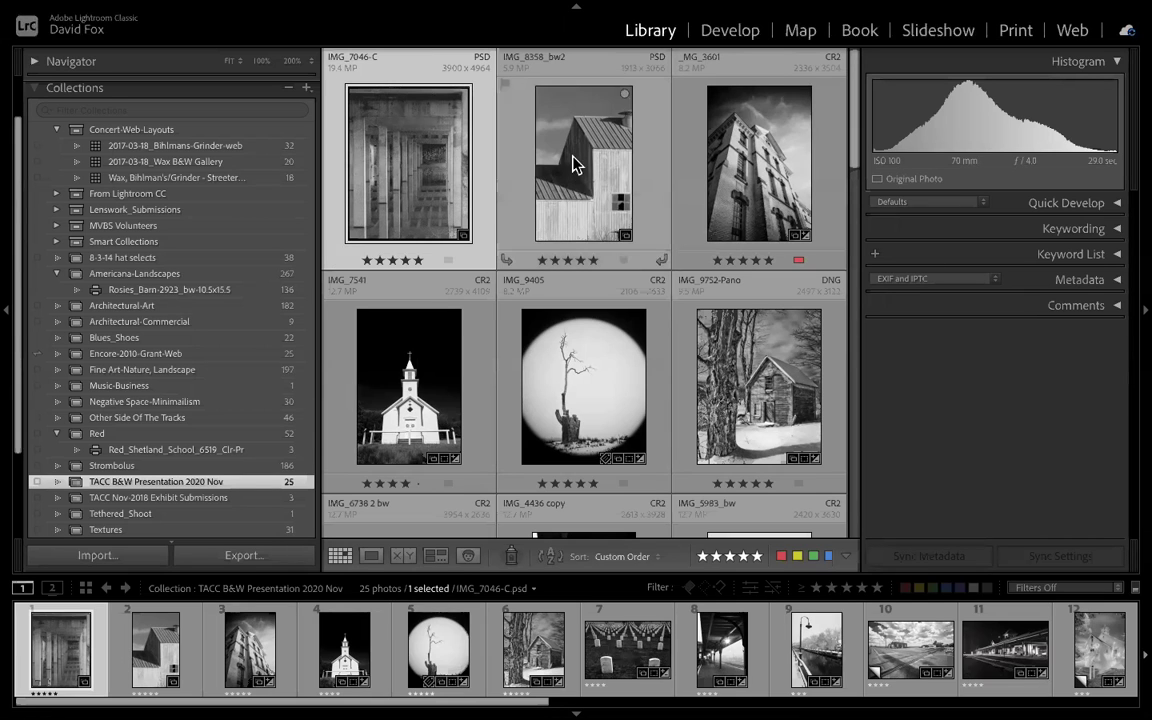
{"action": "left_click", "coordinate": [418, 382]}
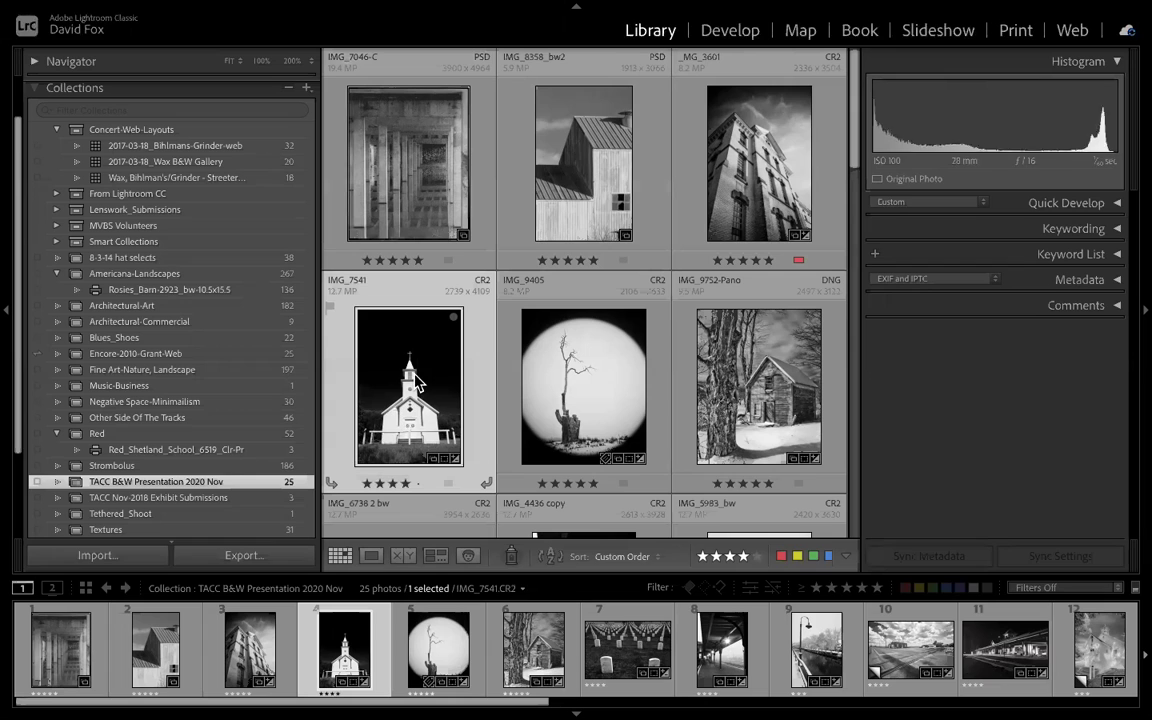
{"action": "double_click", "coordinate": [415, 381]}
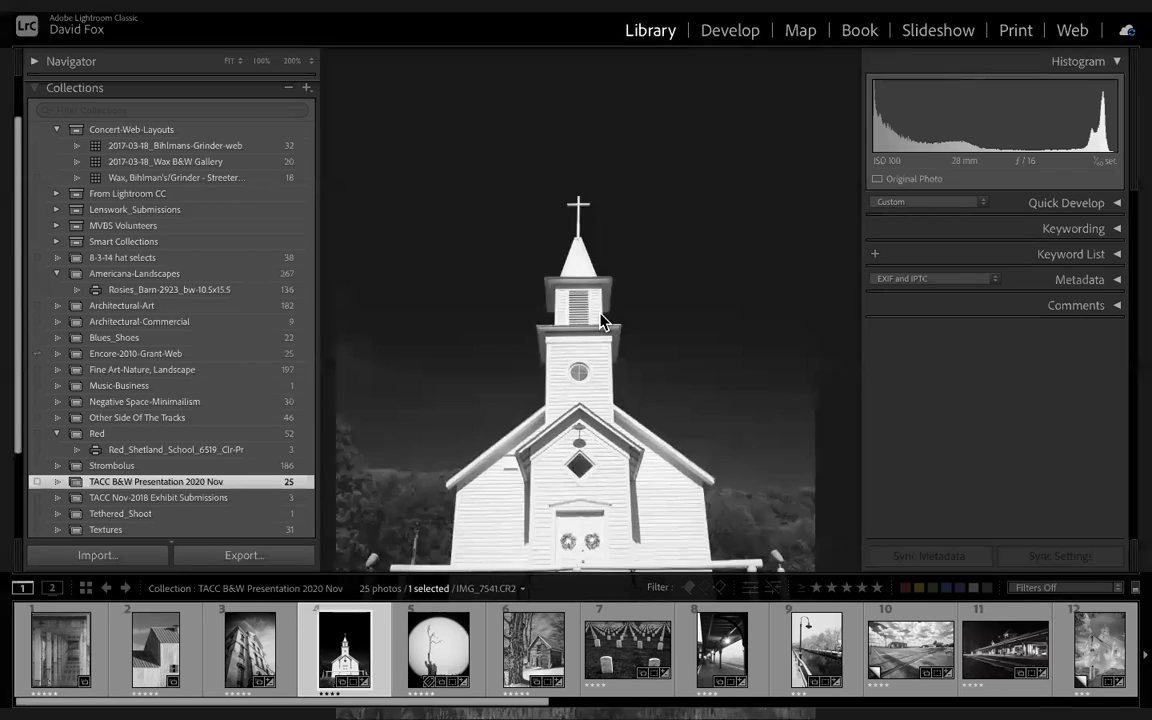
{"action": "key", "text": "g"}
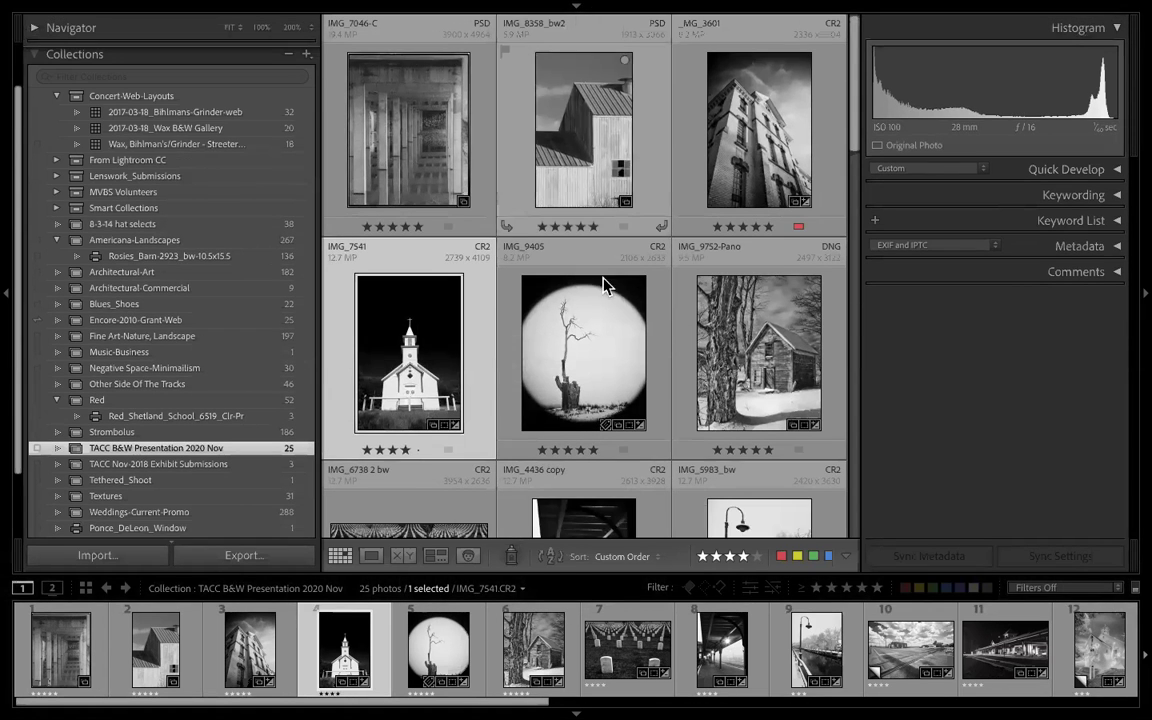
{"action": "double_click", "coordinate": [432, 358]}
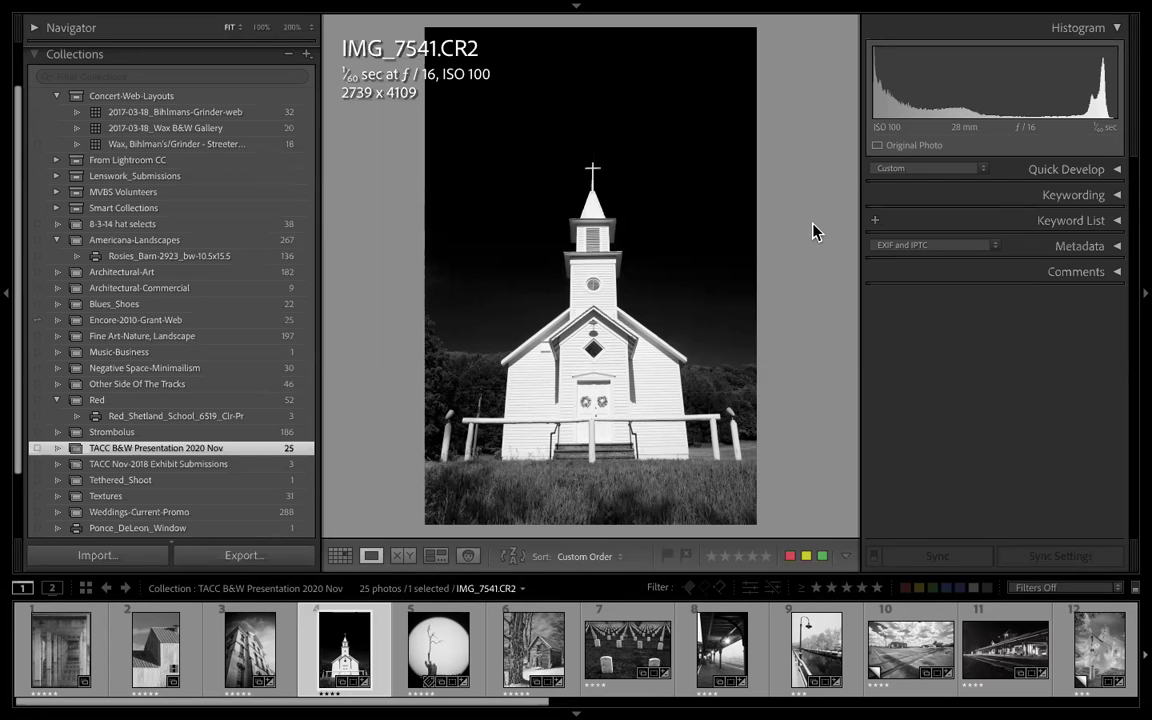
{"action": "left_click", "coordinate": [608, 354]}
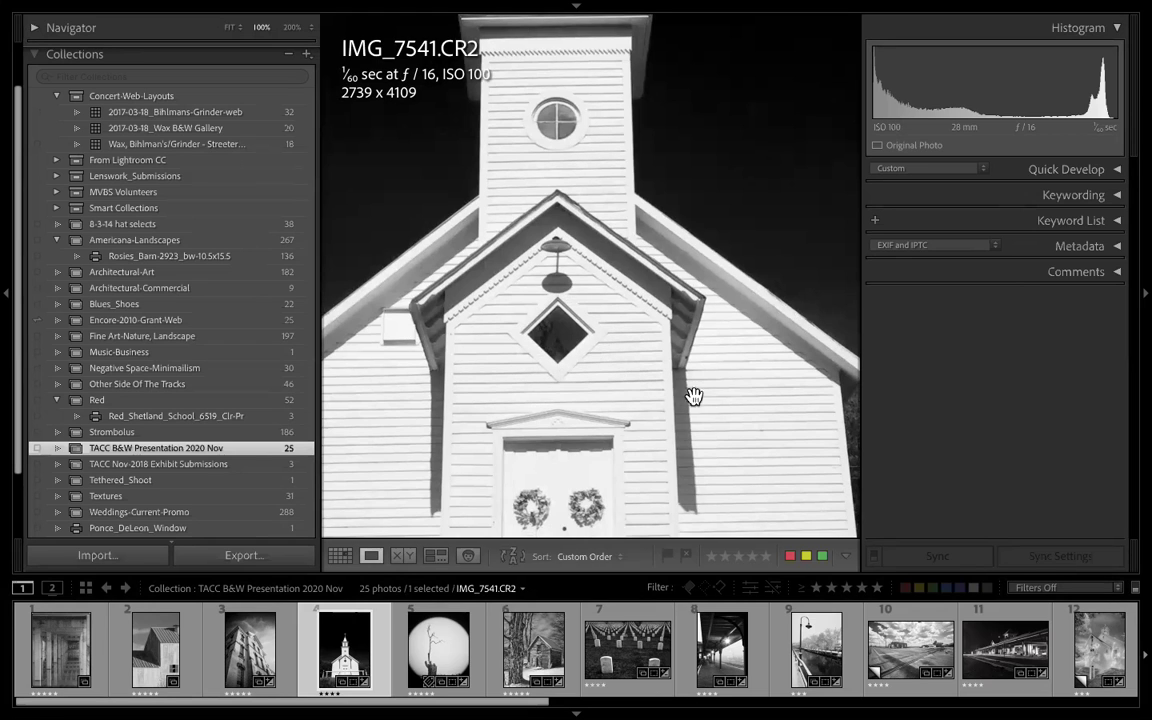
{"action": "left_click", "coordinate": [586, 298]}
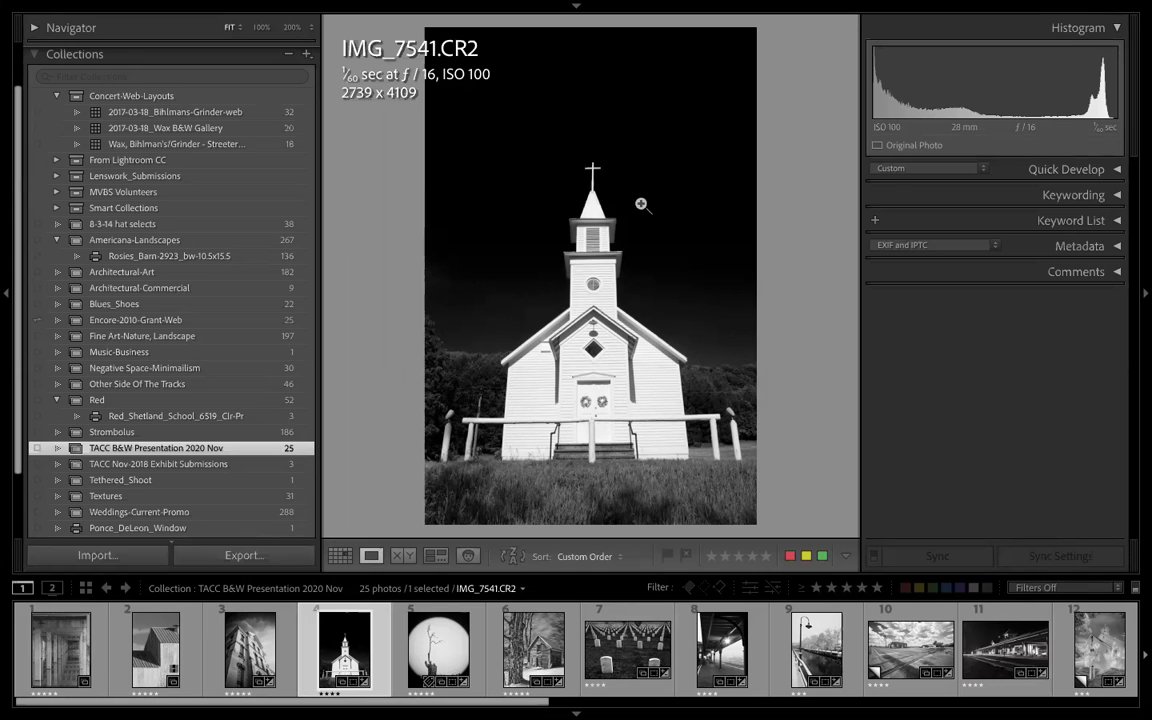
- View the brick building photo _MG_3601 and examine the garage doors of house photo _MG_0391 Copy 1 at 100%
{"action": "left_click", "coordinate": [245, 652]}
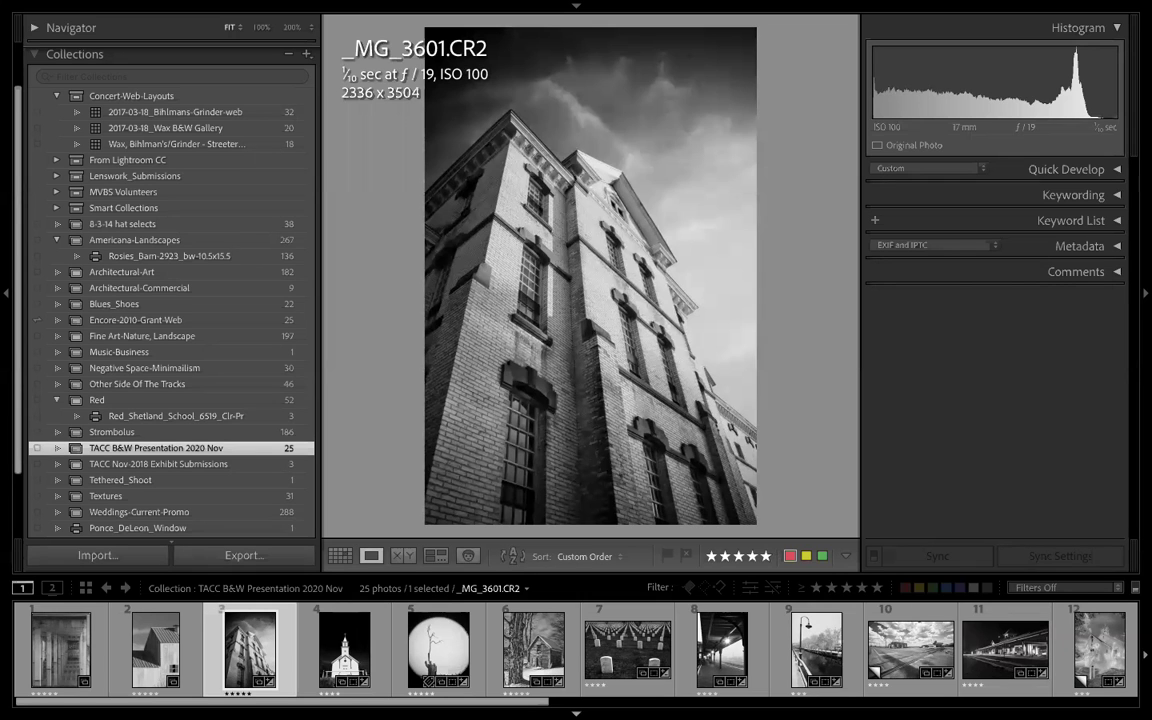
{"action": "scroll", "coordinate": [1040, 650], "scroll_direction": "down", "scroll_amount": 5}
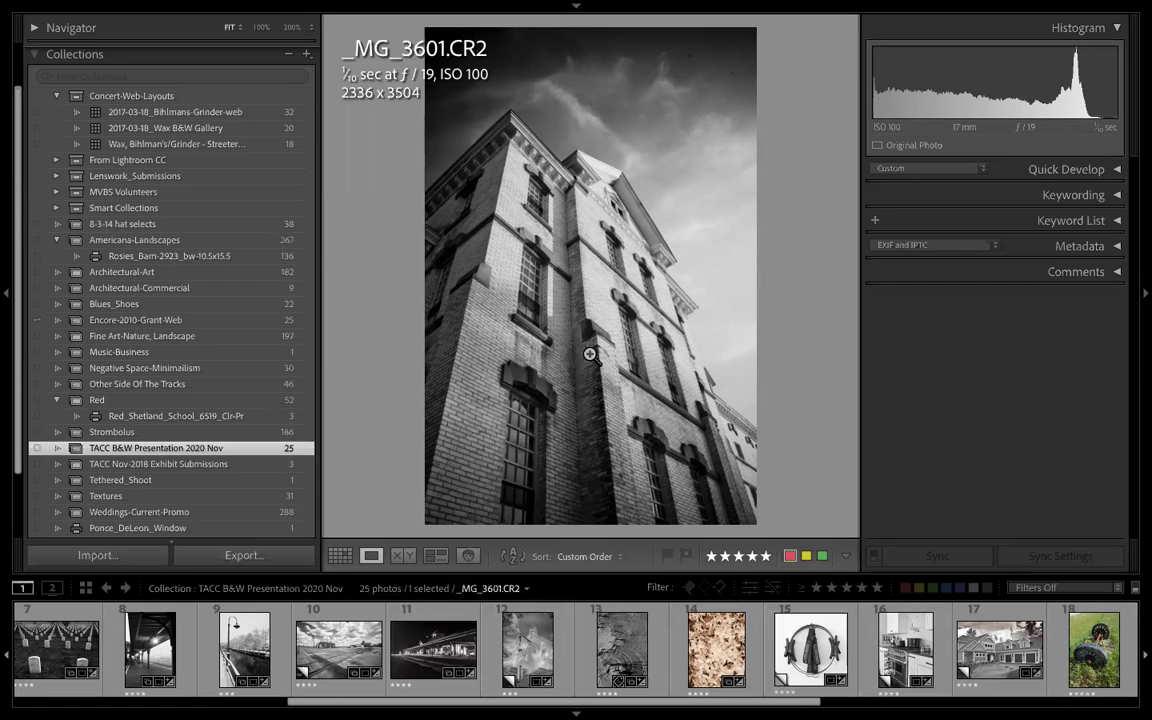
{"action": "left_click", "coordinate": [993, 656]}
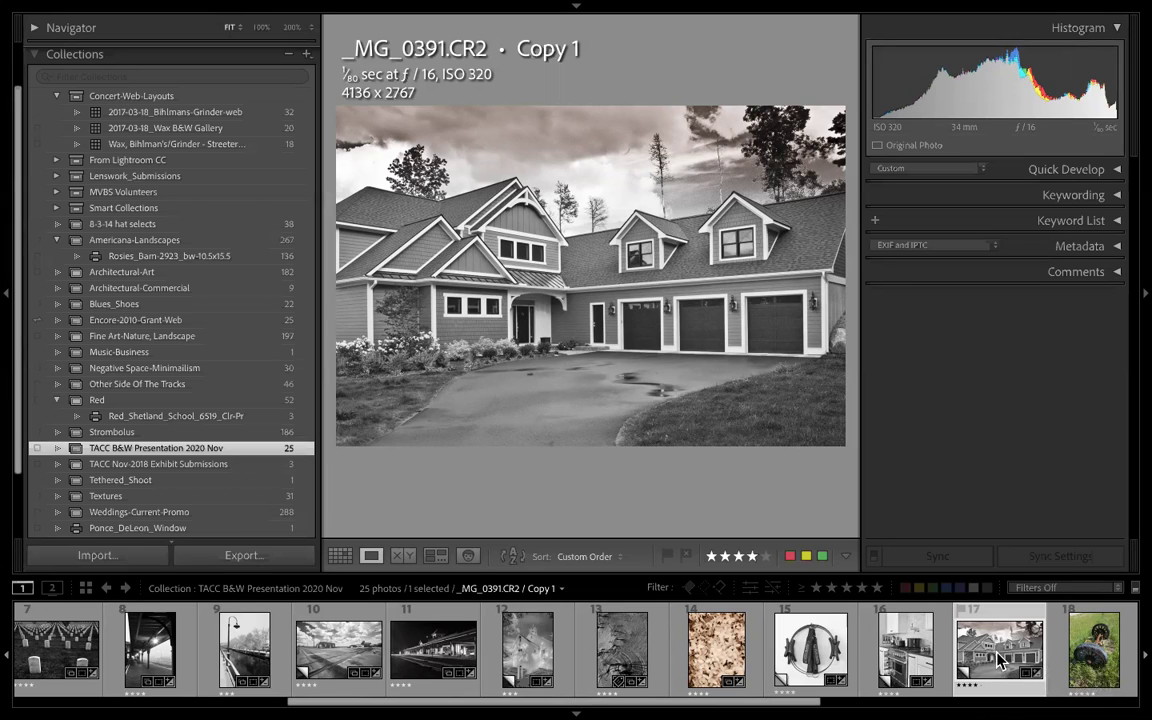
{"action": "left_click", "coordinate": [697, 323]}
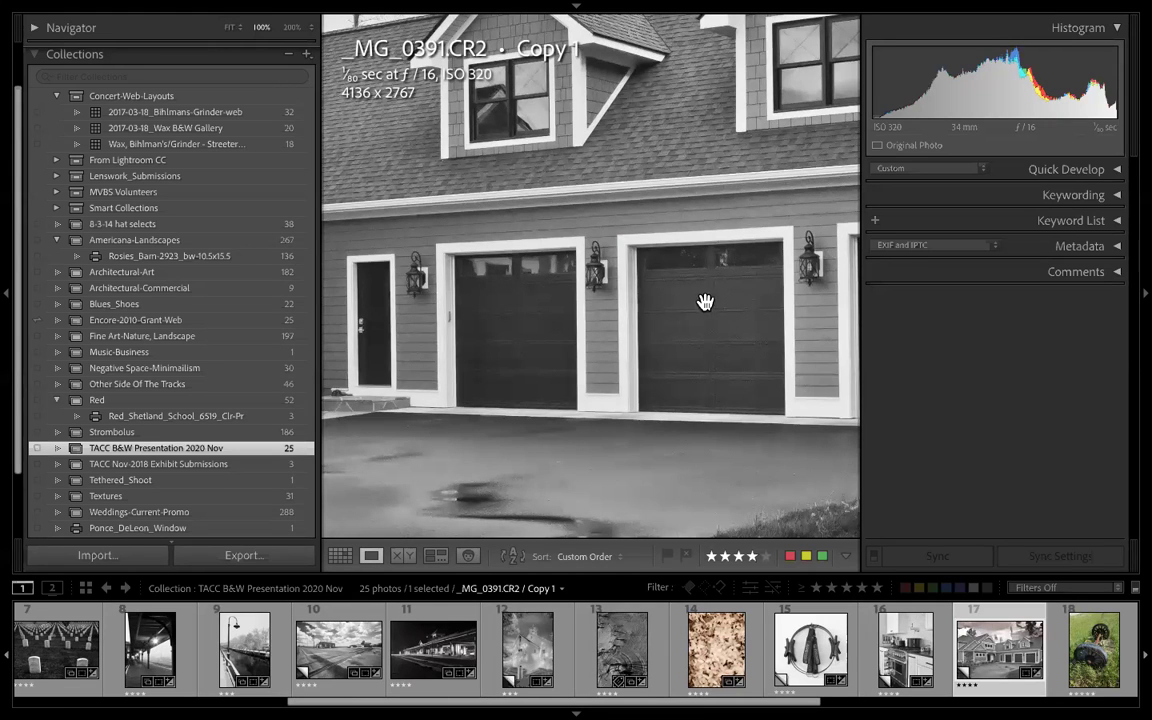
{"action": "left_click", "coordinate": [696, 303]}
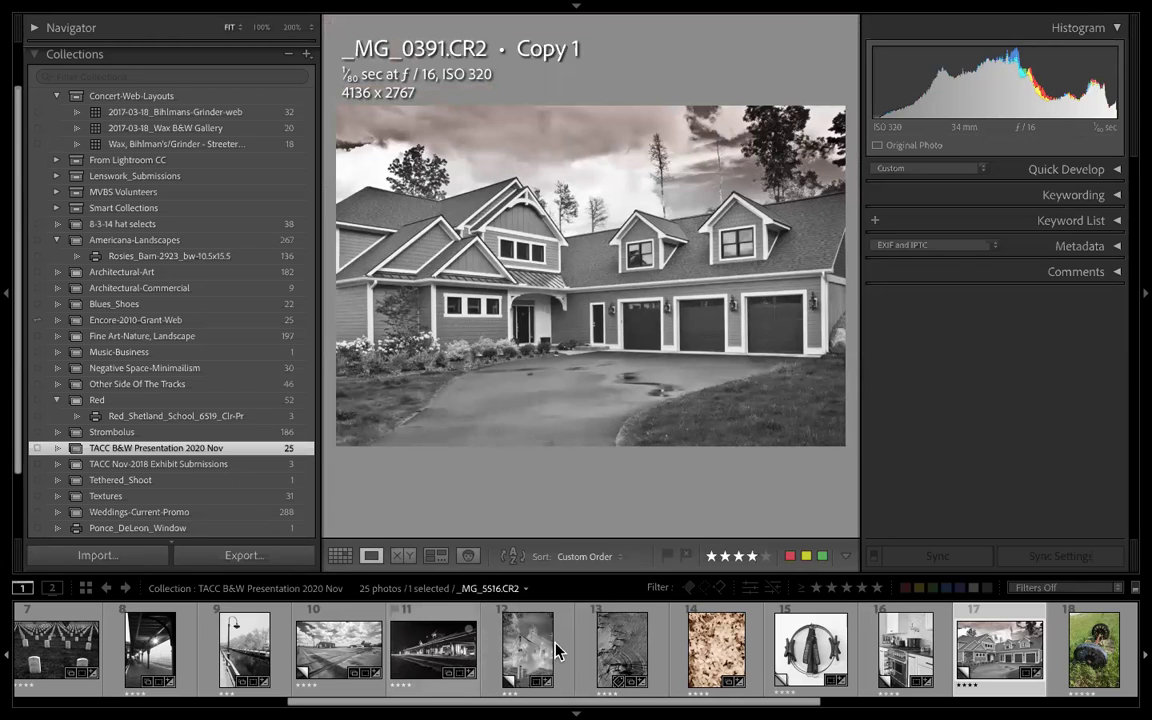
- Review the night station photo _MG_5516, railroad crossing photo _MG_3138 Copy 1 and snowy canal photo IMG_5983_bw in turn
{"action": "left_click", "coordinate": [443, 658]}
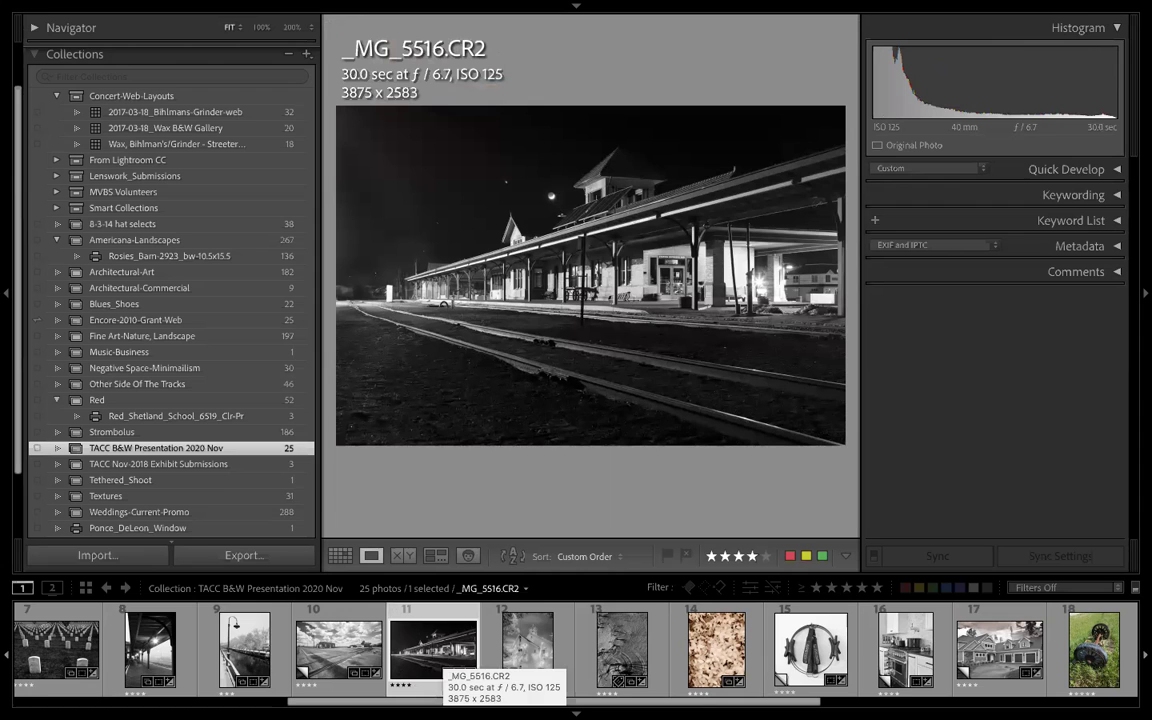
{"action": "left_click", "coordinate": [343, 650]}
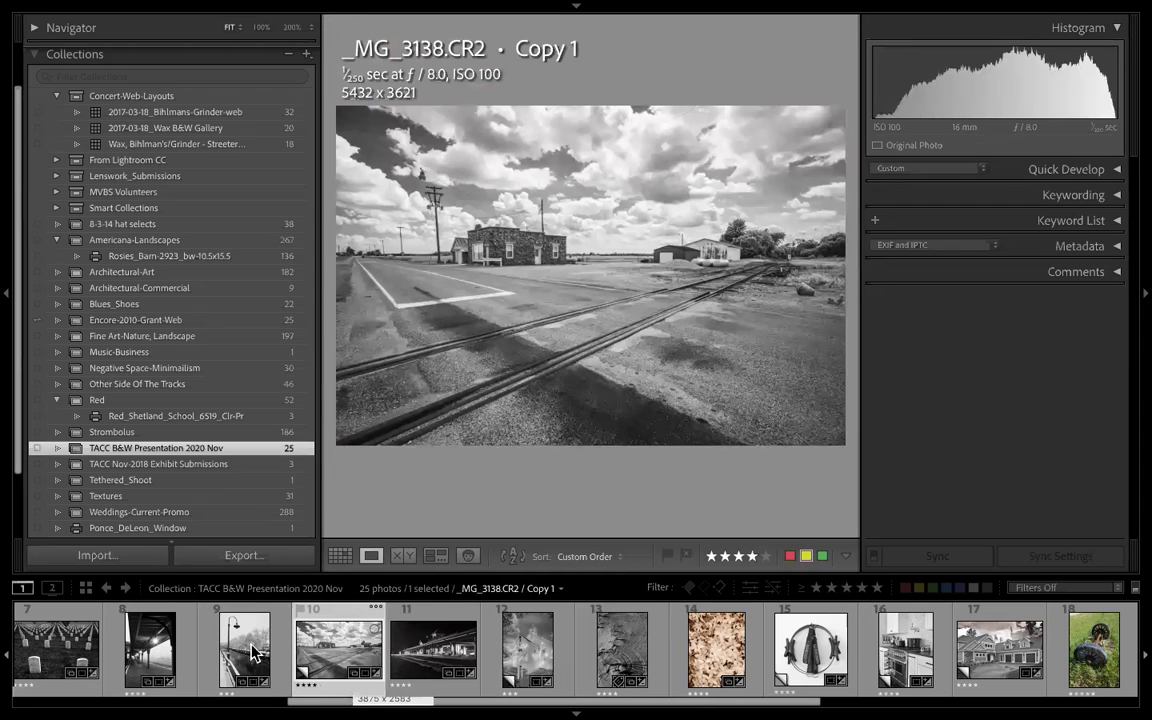
{"action": "left_click", "coordinate": [265, 652]}
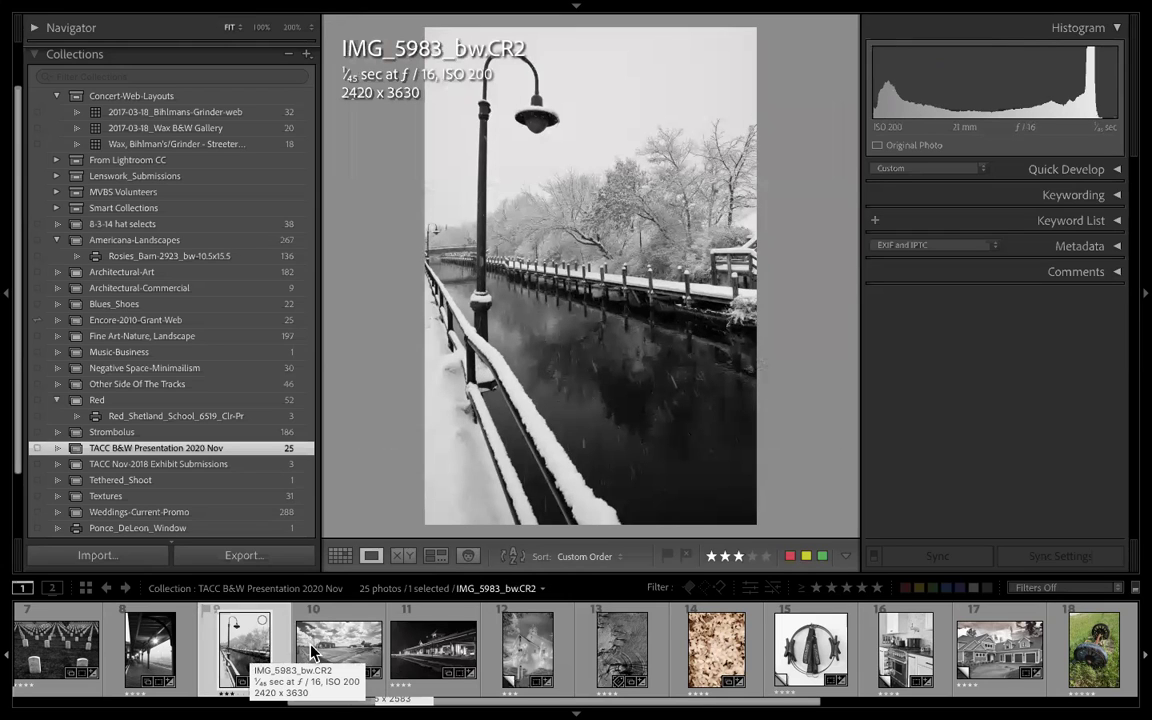
- Return to the railroad crossing photo _MG_3138 Copy 1 and examine its clouds and stone building up close
{"action": "left_click", "coordinate": [347, 648]}
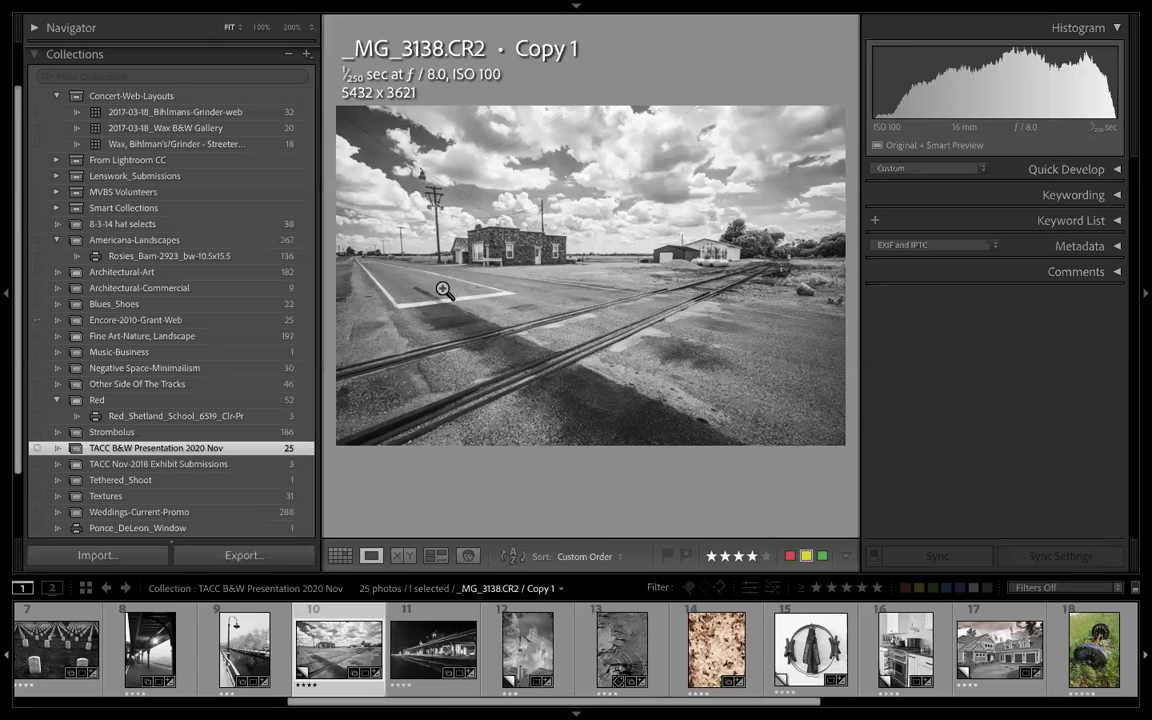
{"action": "left_click", "coordinate": [529, 134]}
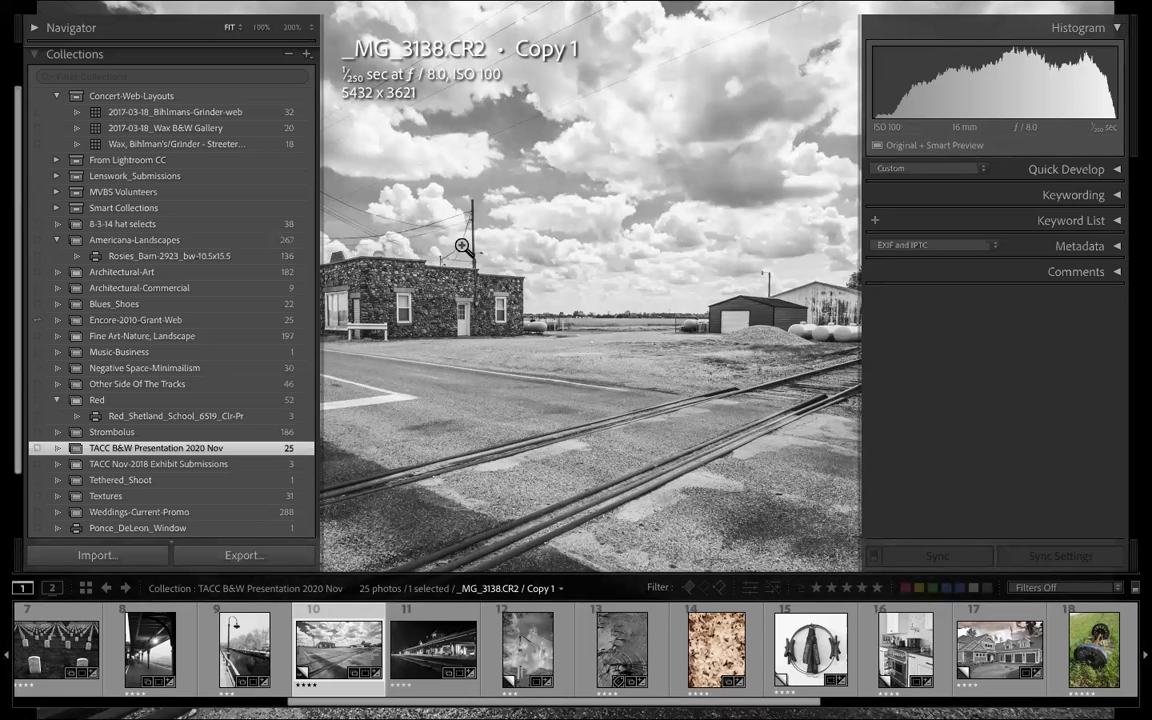
{"action": "key", "text": "z"}
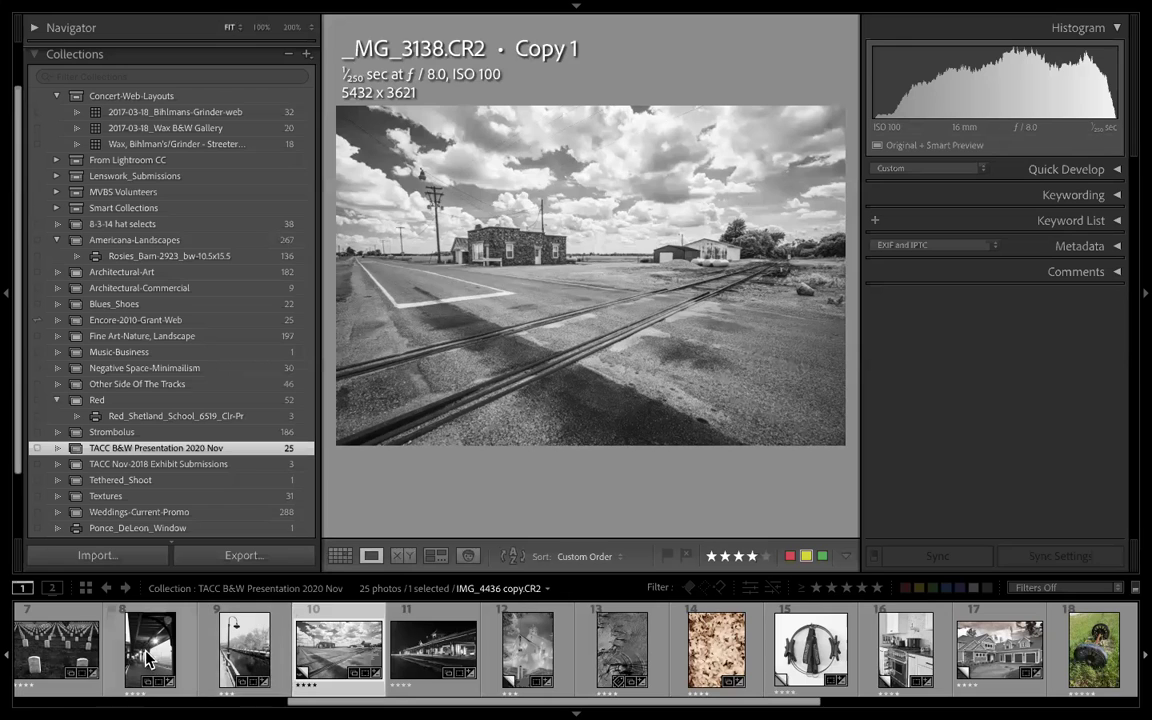
- Compare the foggy platform photo IMG_4436 copy with the night station photo _MG_5516 and the snowy canal photo IMG_5983_bw
{"action": "left_click", "coordinate": [147, 657]}
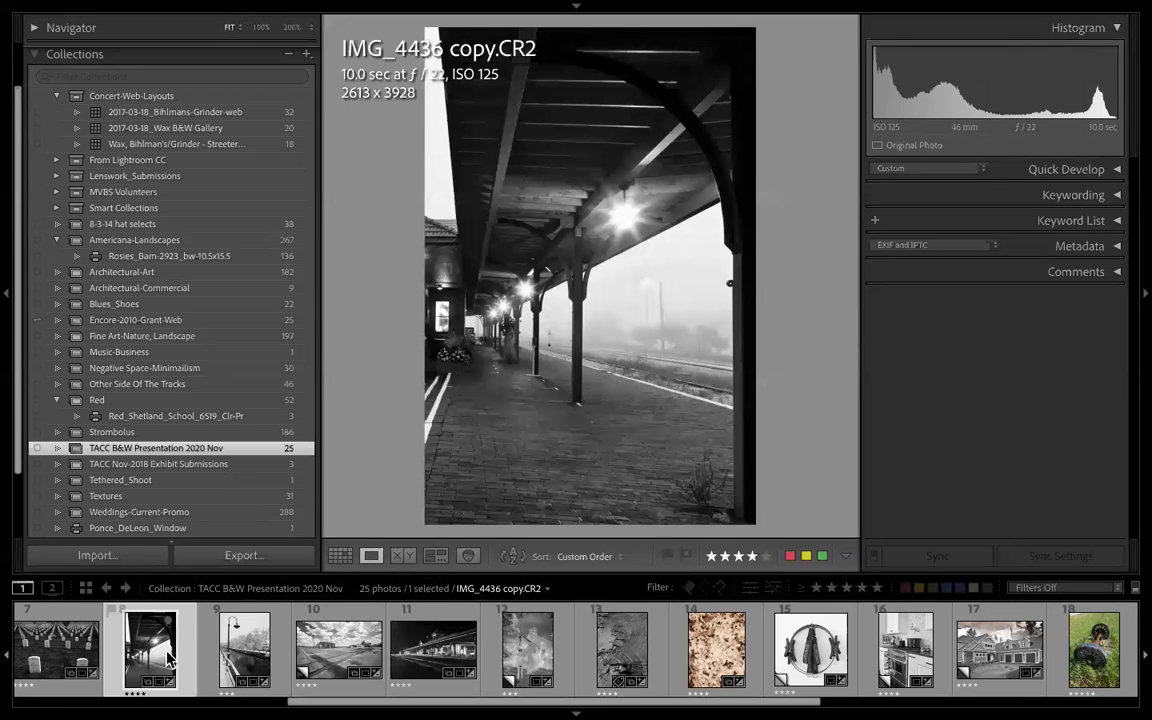
{"action": "left_click", "coordinate": [433, 648]}
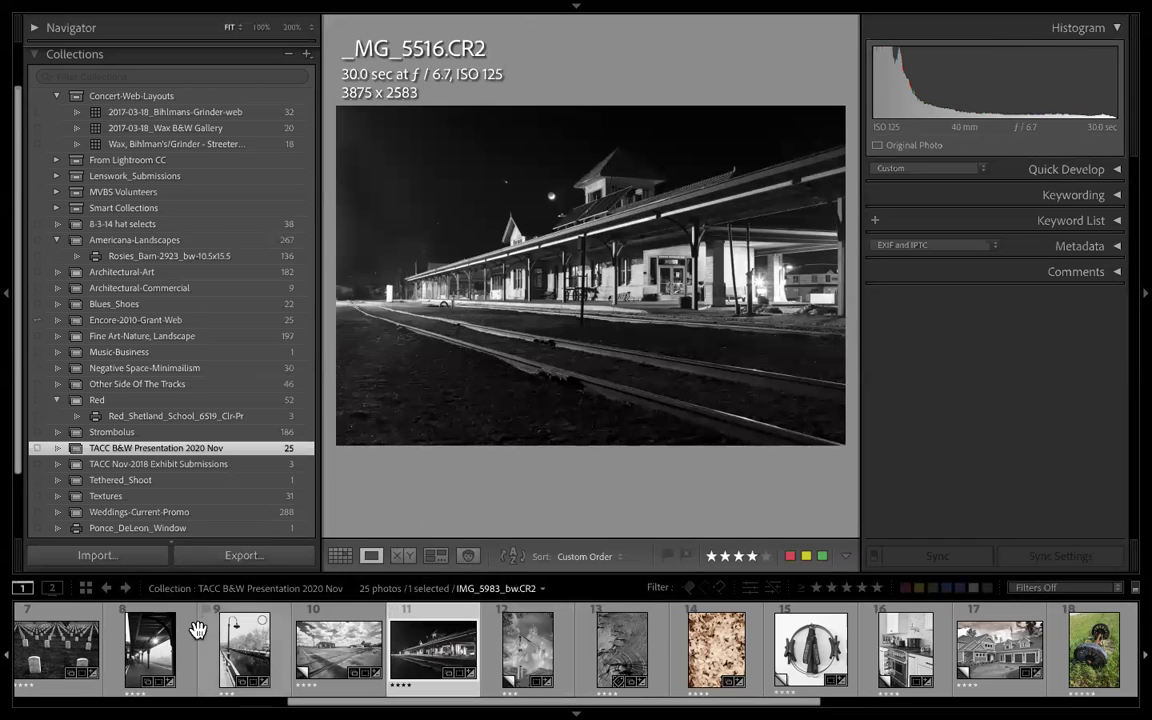
{"action": "left_click", "coordinate": [243, 655]}
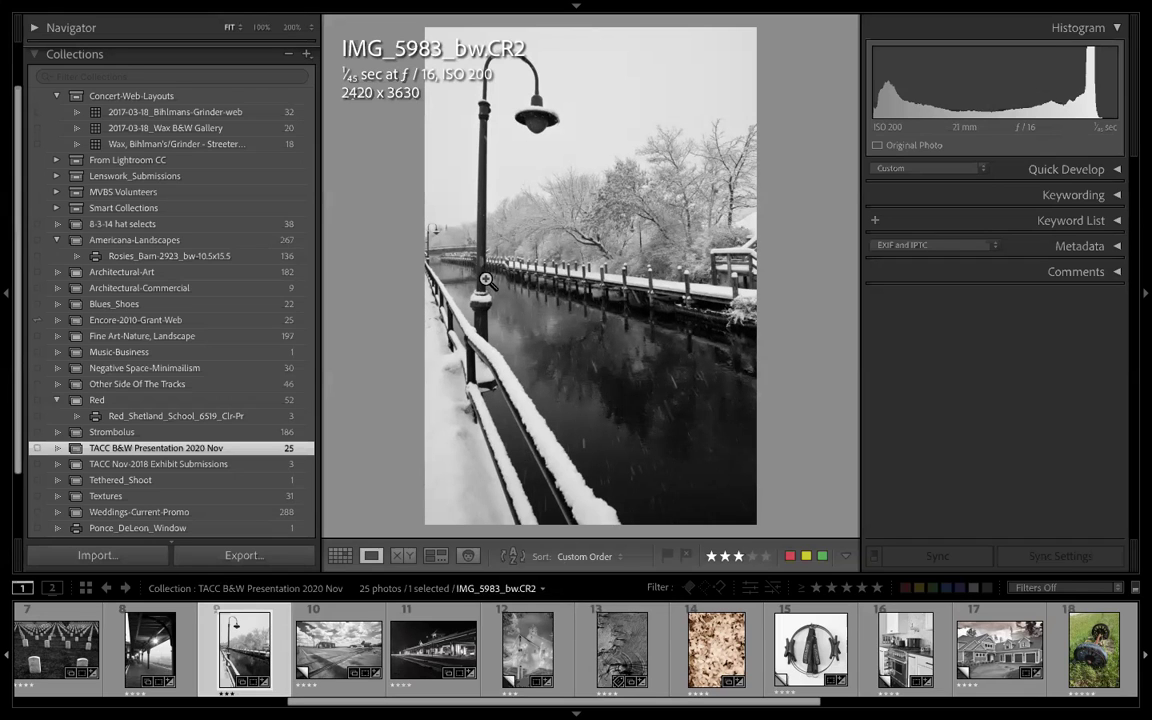
- Examine the brick platform and the roof beams of the foggy station photo IMG_4436 copy at 100%
{"action": "left_click", "coordinate": [148, 660]}
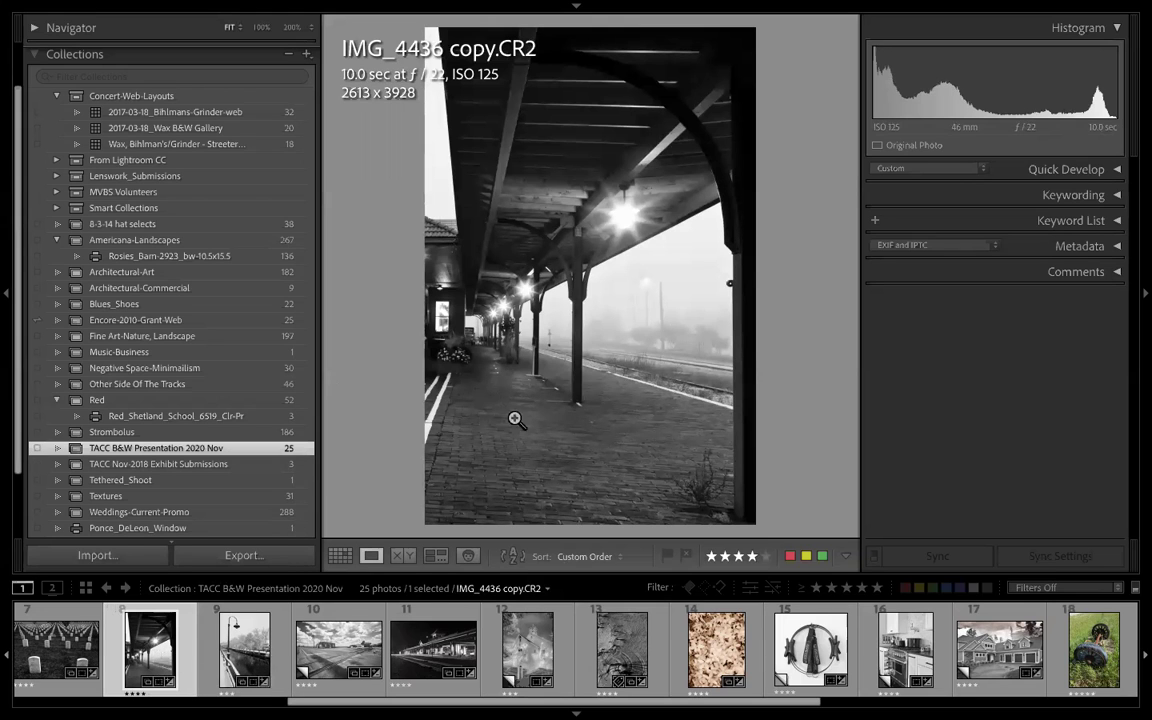
{"action": "left_click", "coordinate": [579, 444]}
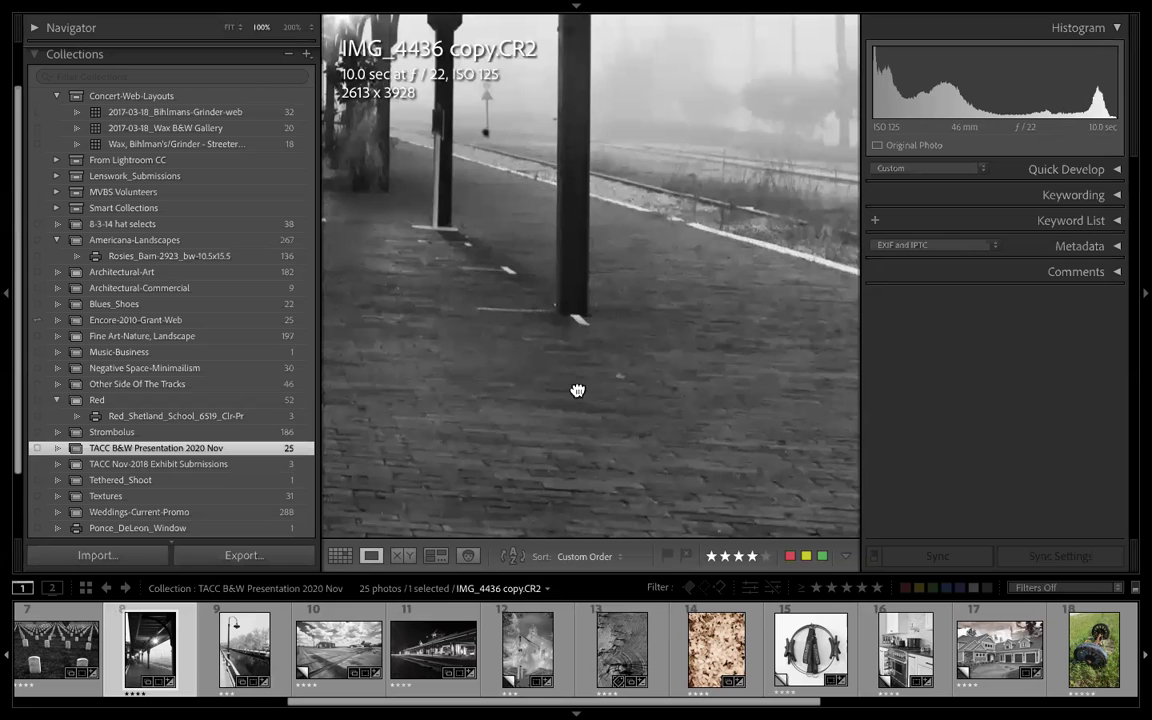
{"action": "left_click", "coordinate": [576, 390]}
{"action": "left_click", "coordinate": [586, 98]}
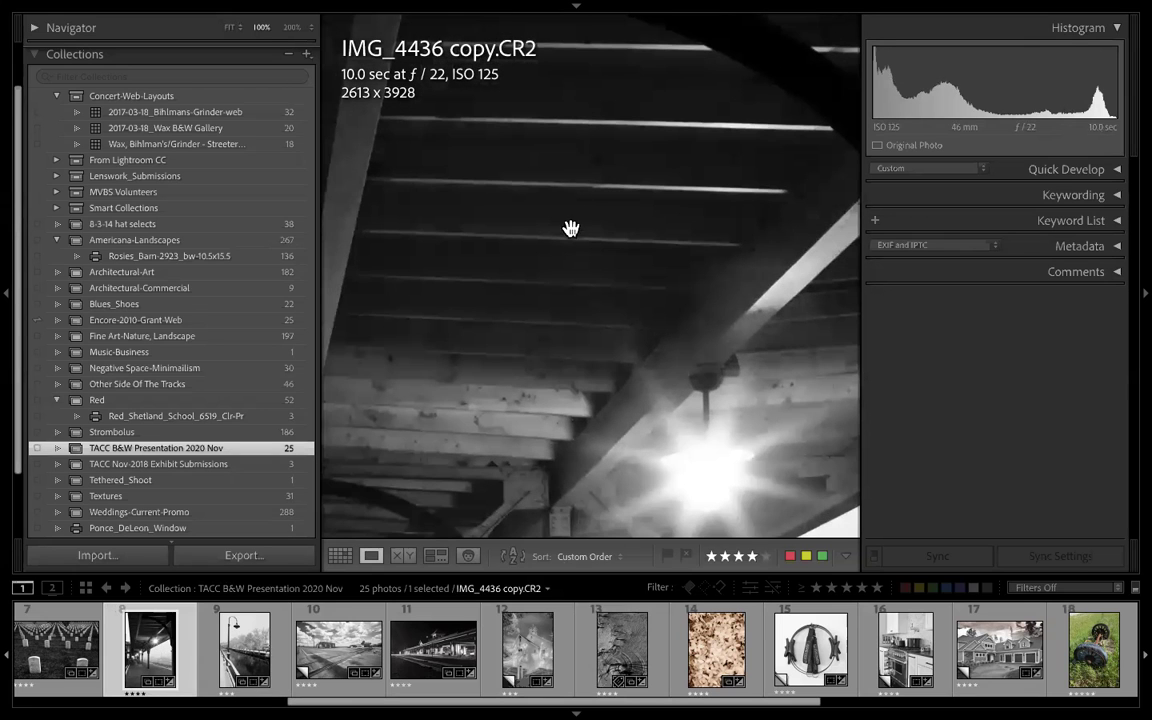
{"action": "left_click", "coordinate": [586, 183]}
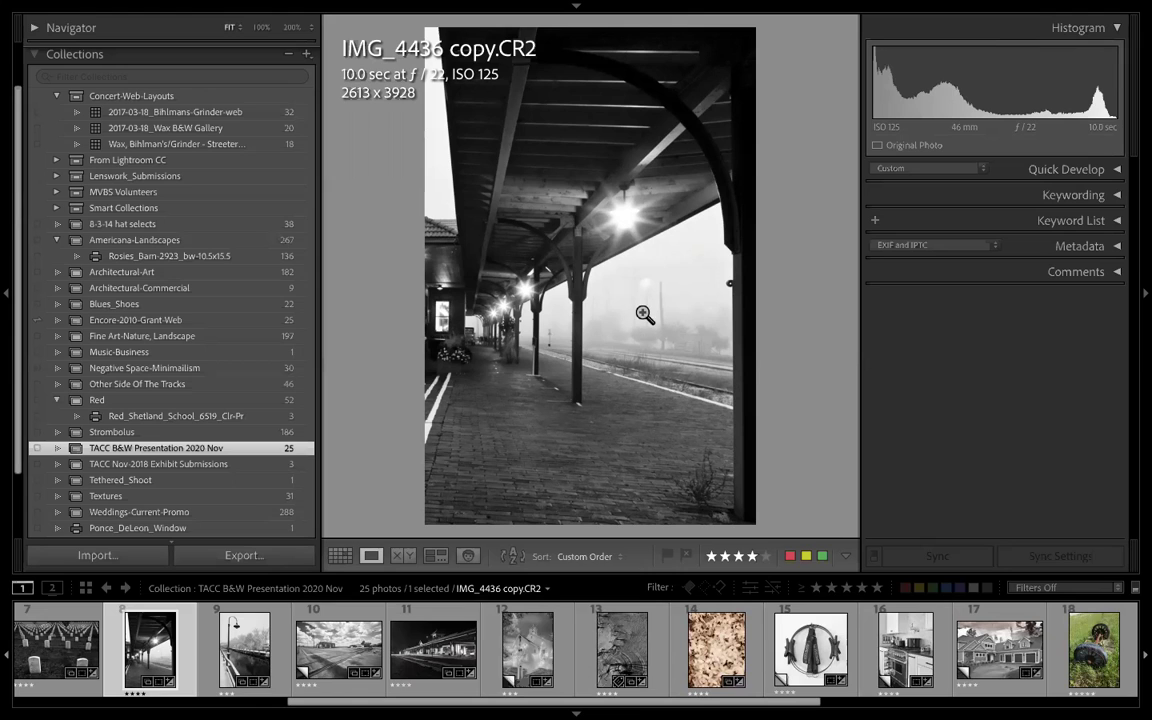
- View the cemetery photo IMG_6738 2 bw and examine the wooden house in IMG_9752-Pano at 100%
{"action": "left_click", "coordinate": [180, 655]}
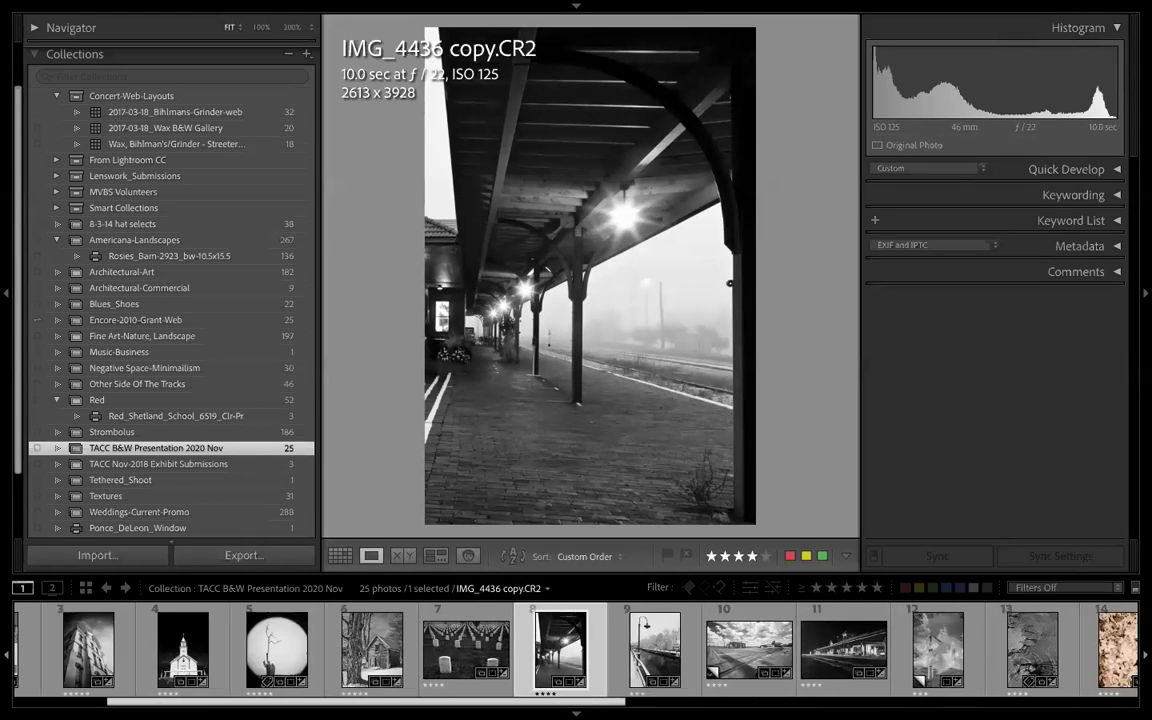
{"action": "scroll", "coordinate": [318, 695], "scroll_direction": "up", "scroll_amount": 3}
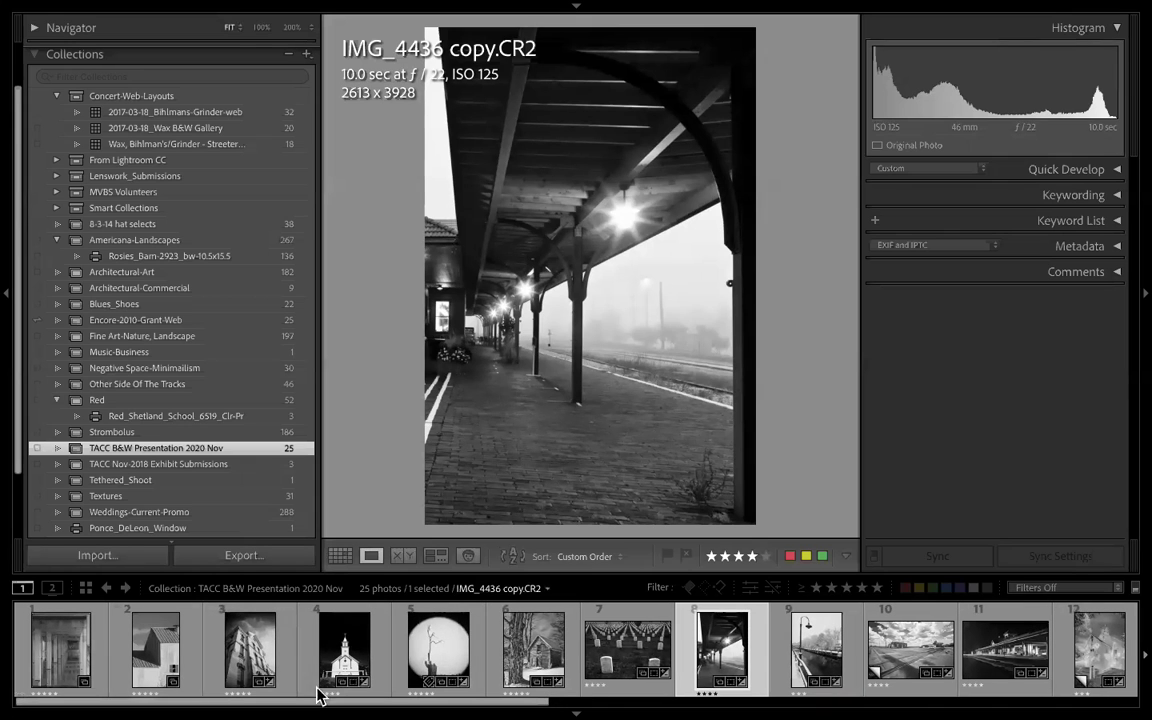
{"action": "left_click", "coordinate": [625, 665]}
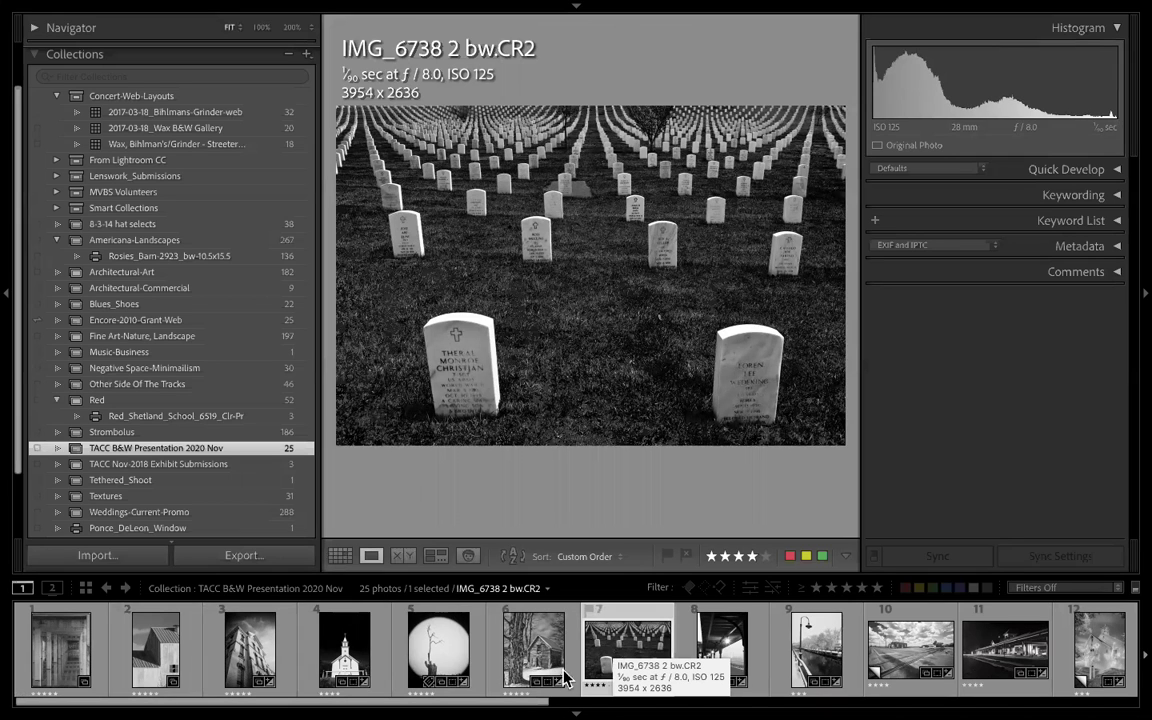
{"action": "left_click", "coordinate": [537, 650]}
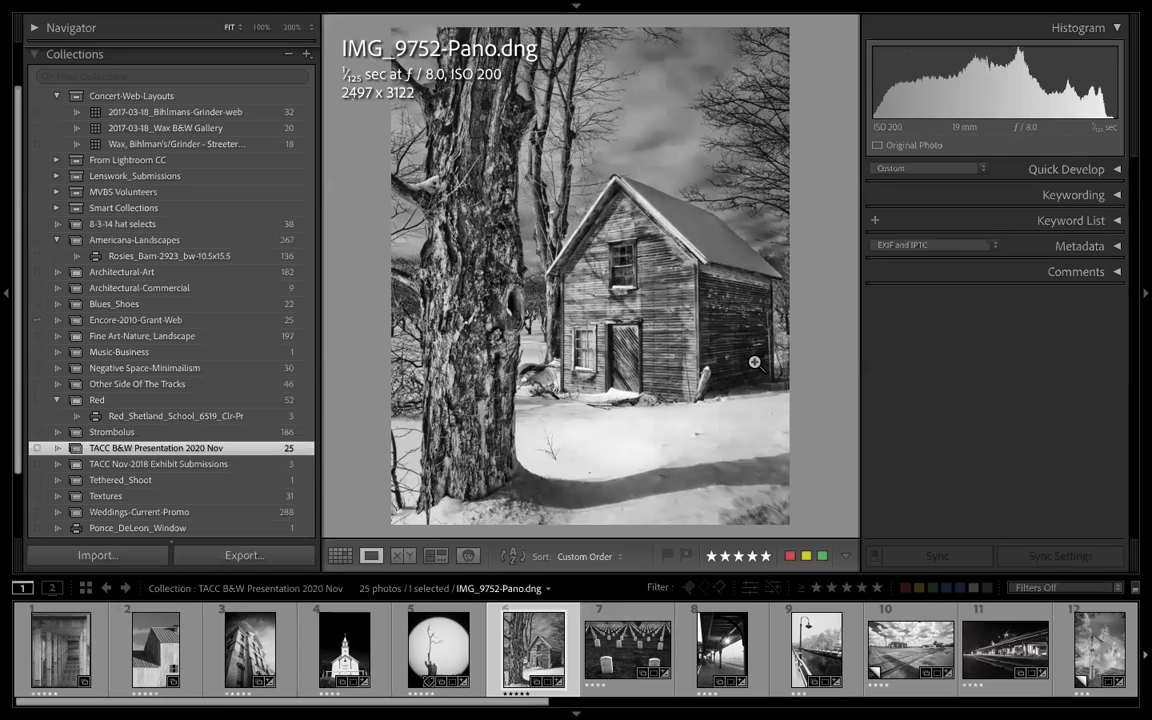
{"action": "left_click", "coordinate": [621, 247]}
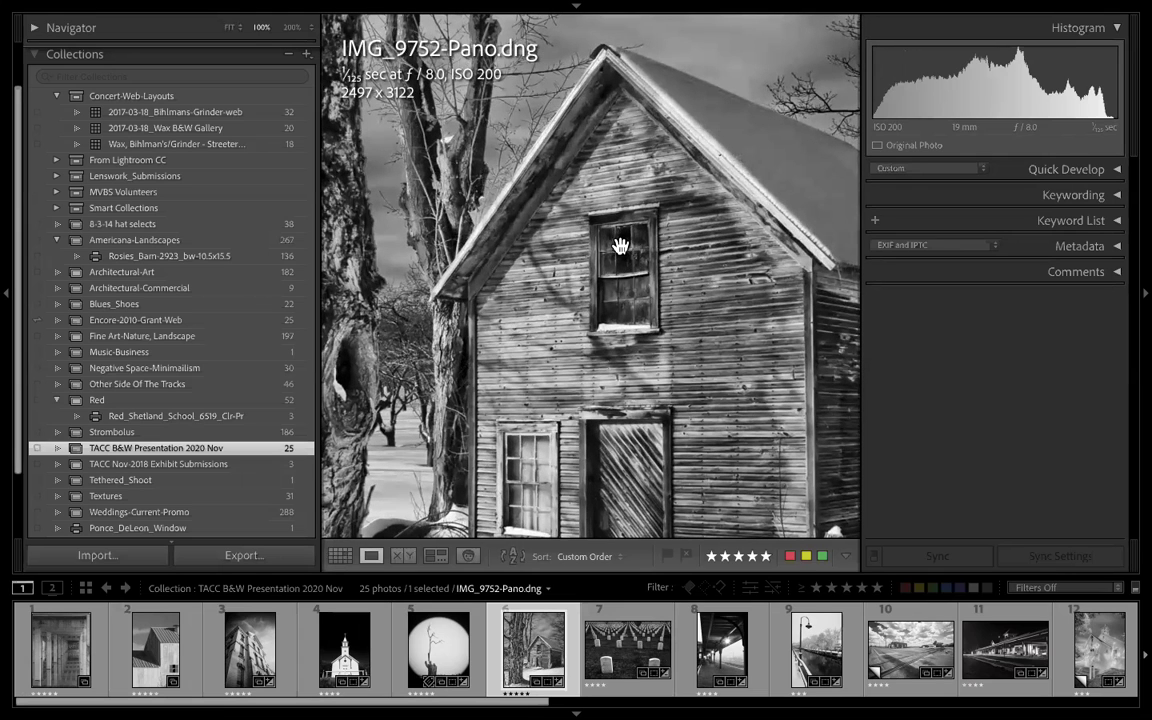
{"action": "left_click", "coordinate": [624, 256]}
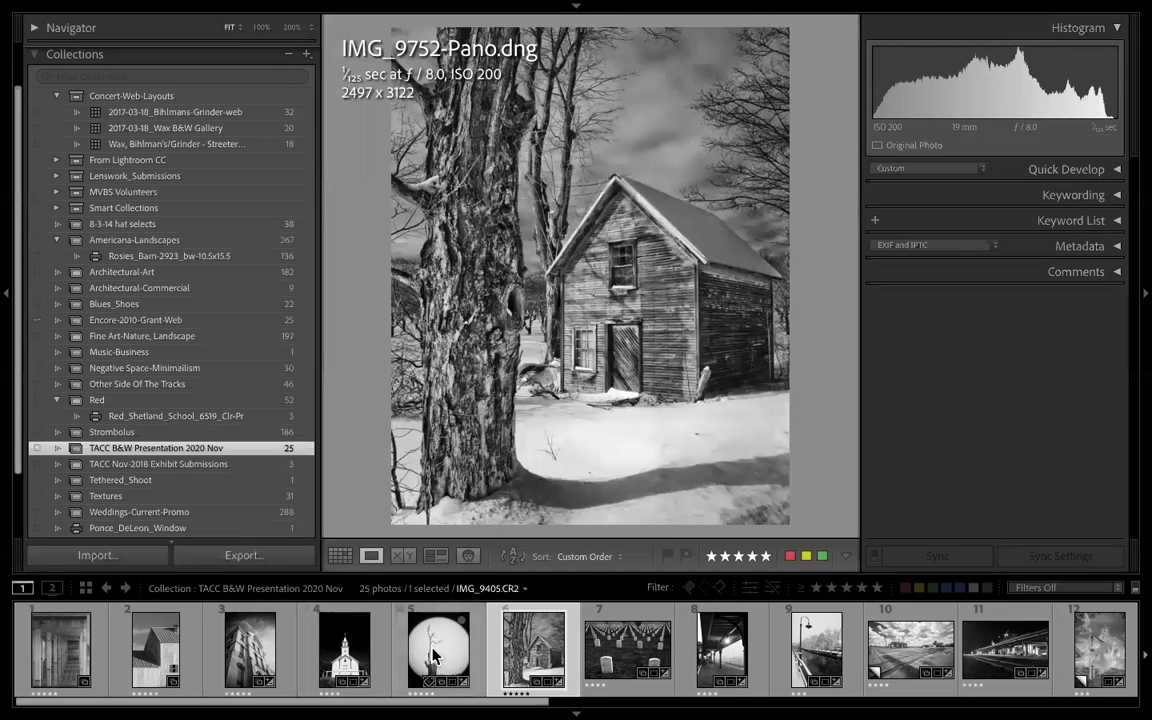
- View the dead tree photo IMG_9405 and examine the barn's shadowed wall in IMG_8358_bw2 at 100%
{"action": "left_click", "coordinate": [435, 655]}
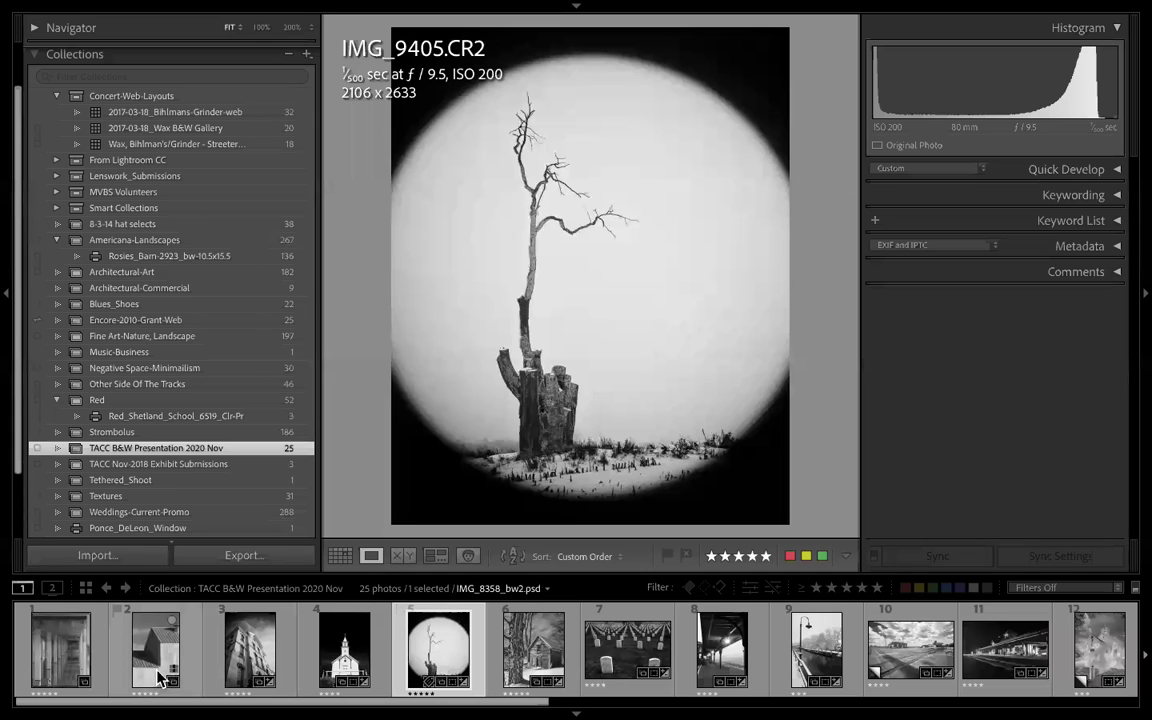
{"action": "left_click", "coordinate": [155, 657]}
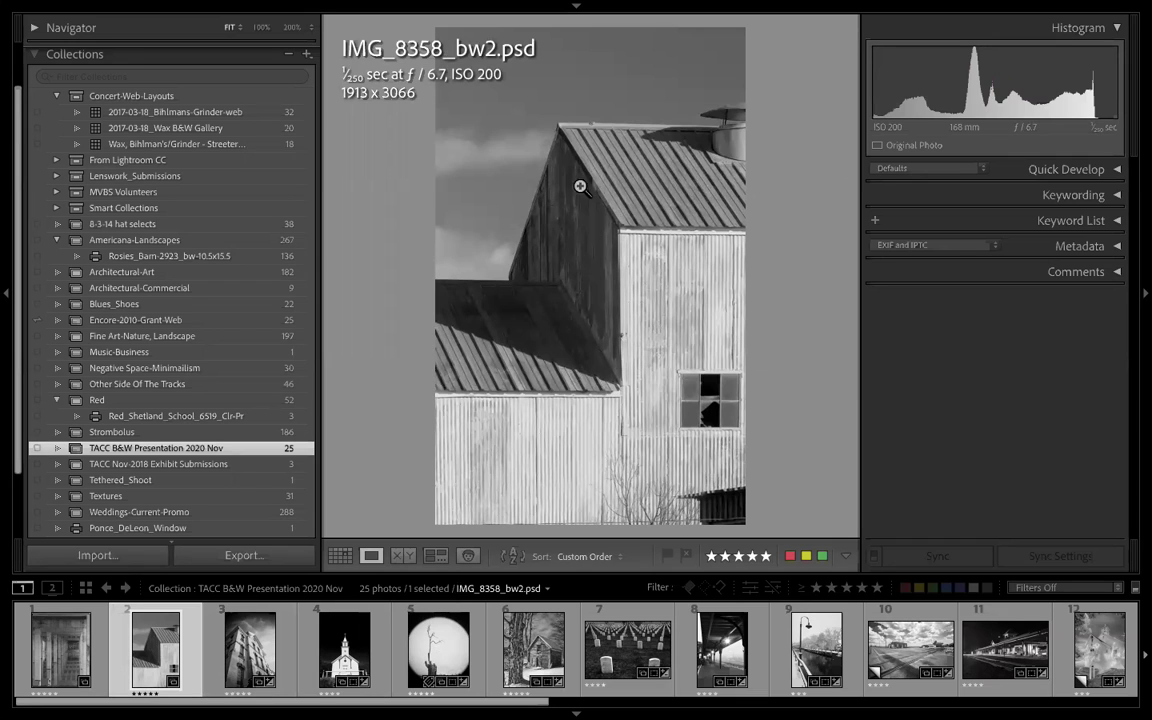
{"action": "left_click", "coordinate": [575, 246]}
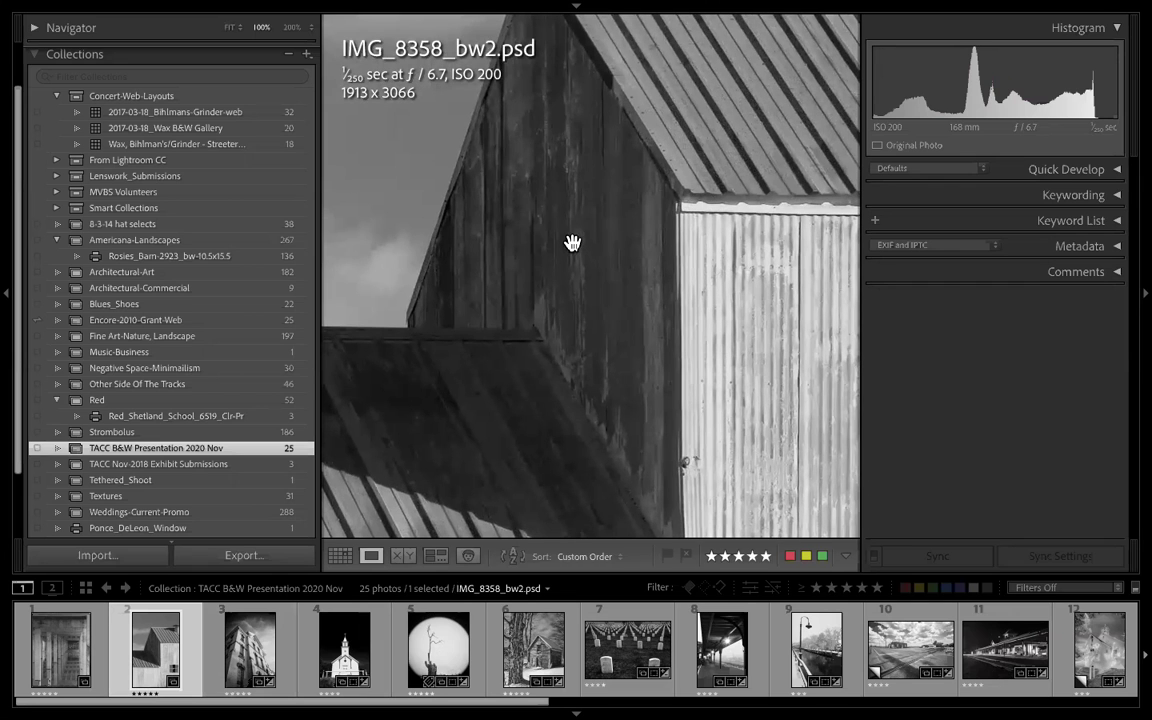
{"action": "left_click", "coordinate": [589, 243]}
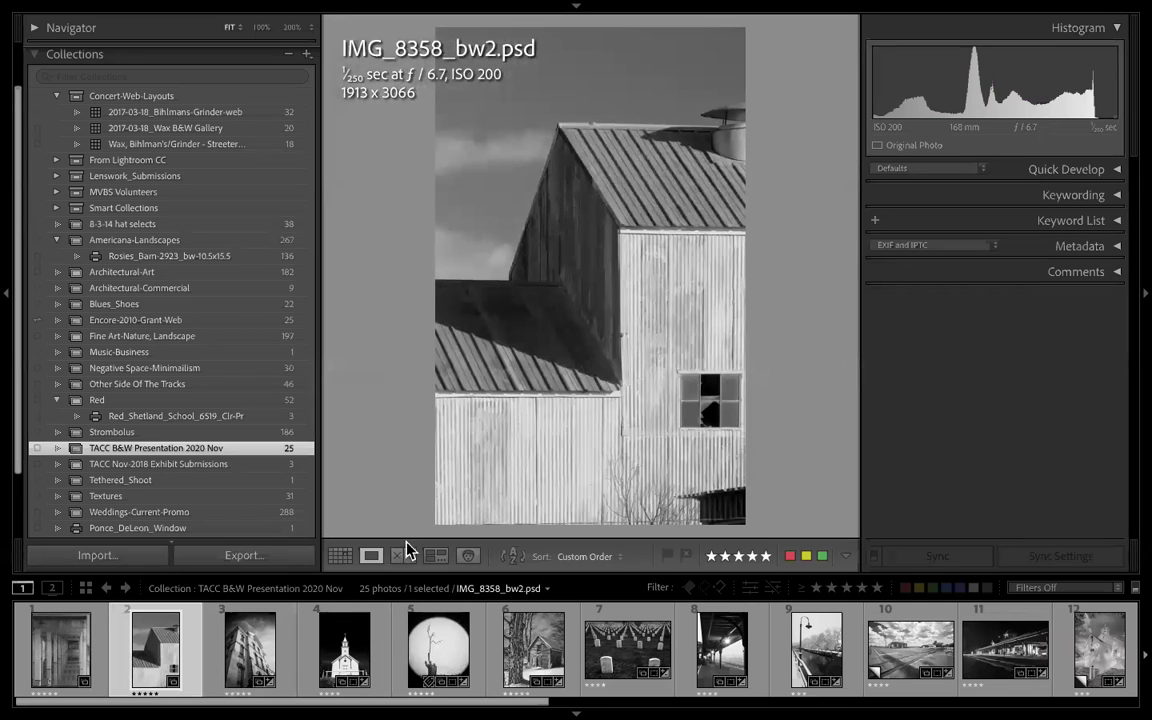
- Compare the concrete columns photo IMG_7046-C with the brick building photo _MG_3601 and examine the columns' grain at 100%
{"action": "left_click", "coordinate": [75, 652]}
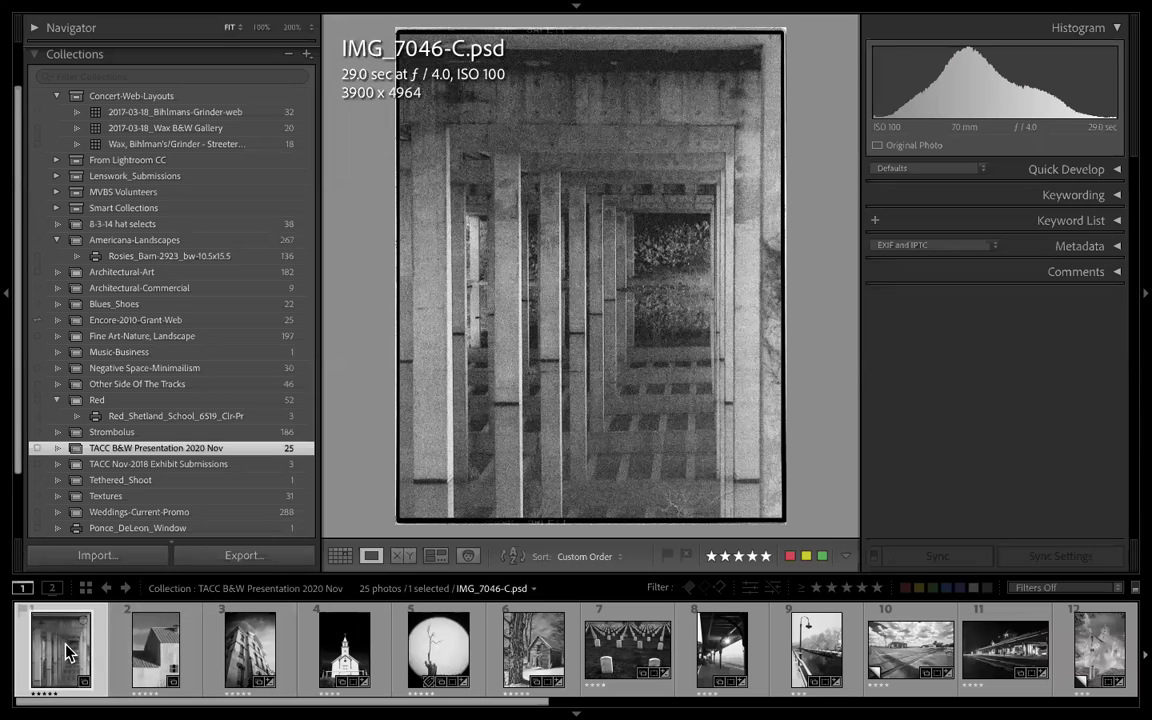
{"action": "left_click", "coordinate": [256, 649]}
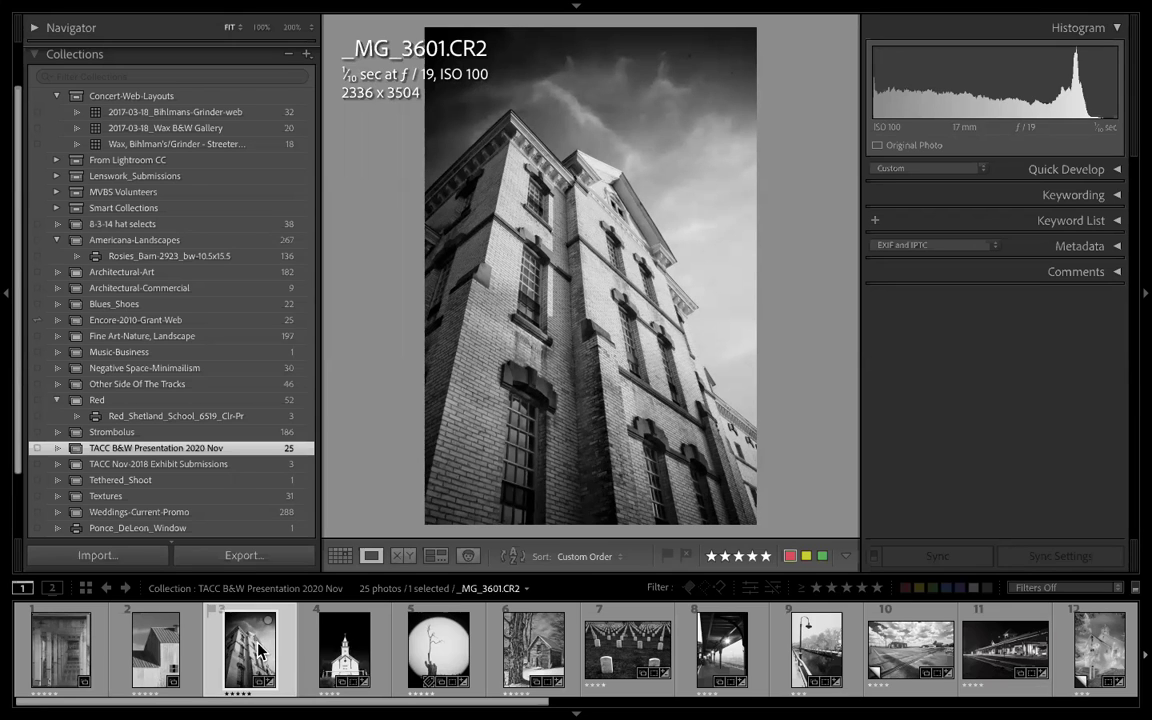
{"action": "left_click", "coordinate": [62, 648]}
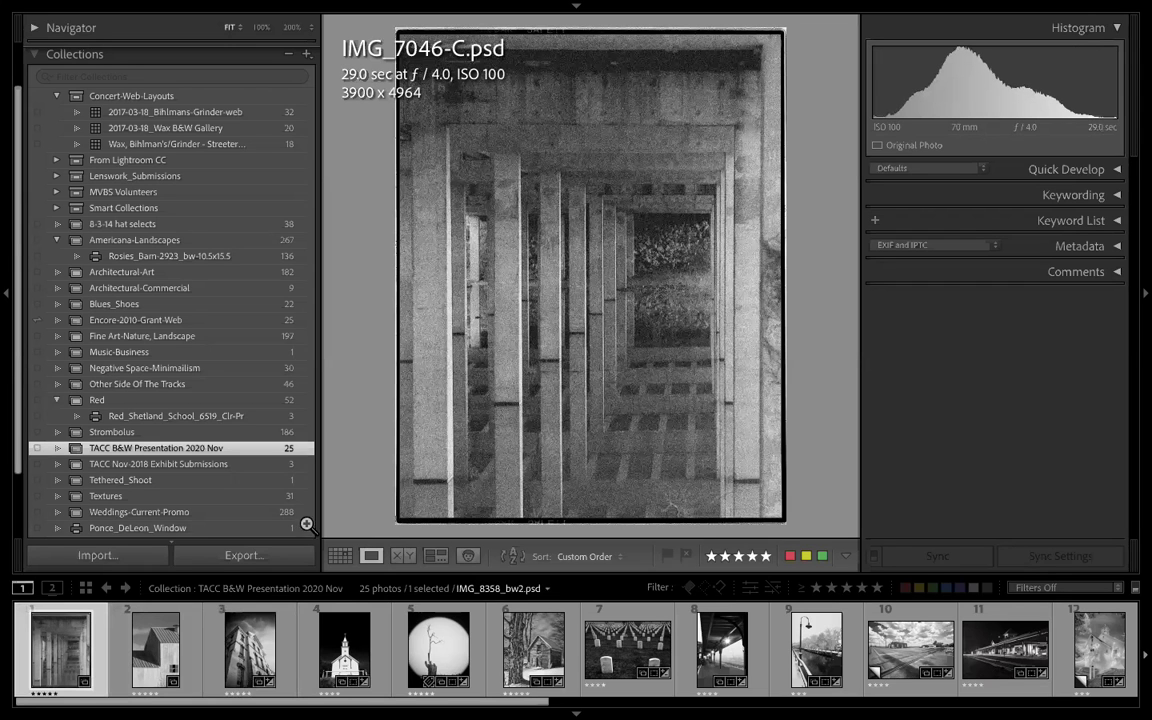
{"action": "left_click", "coordinate": [630, 316]}
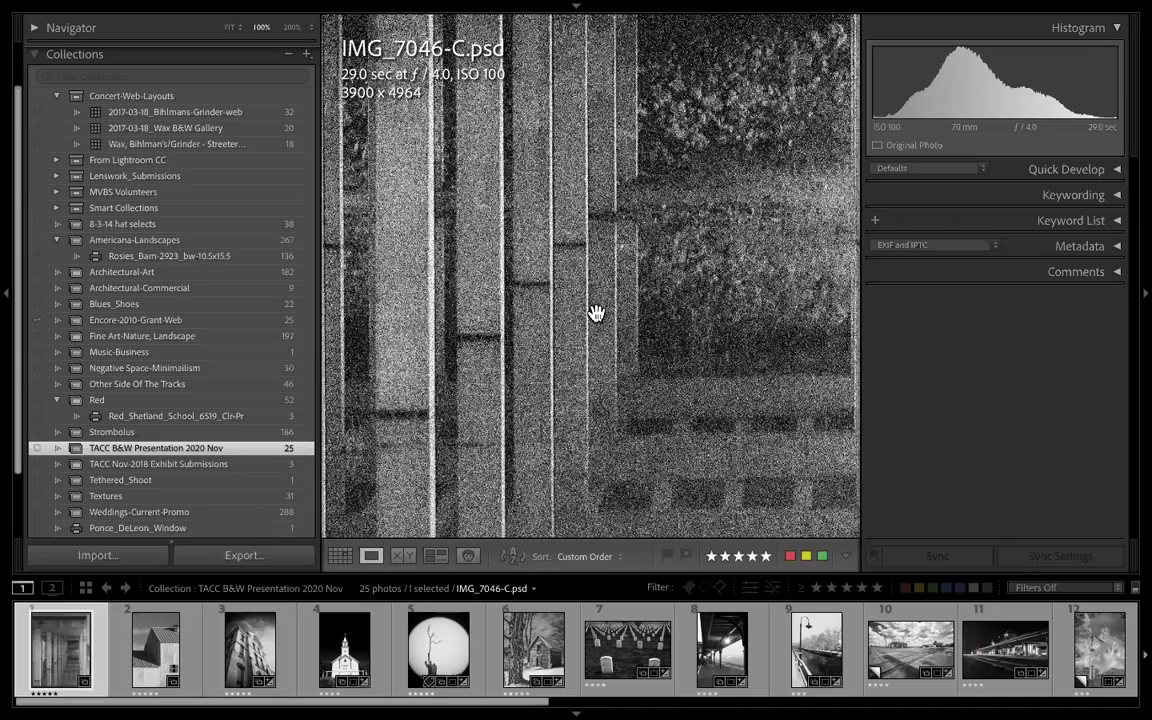
{"action": "left_click", "coordinate": [640, 428]}
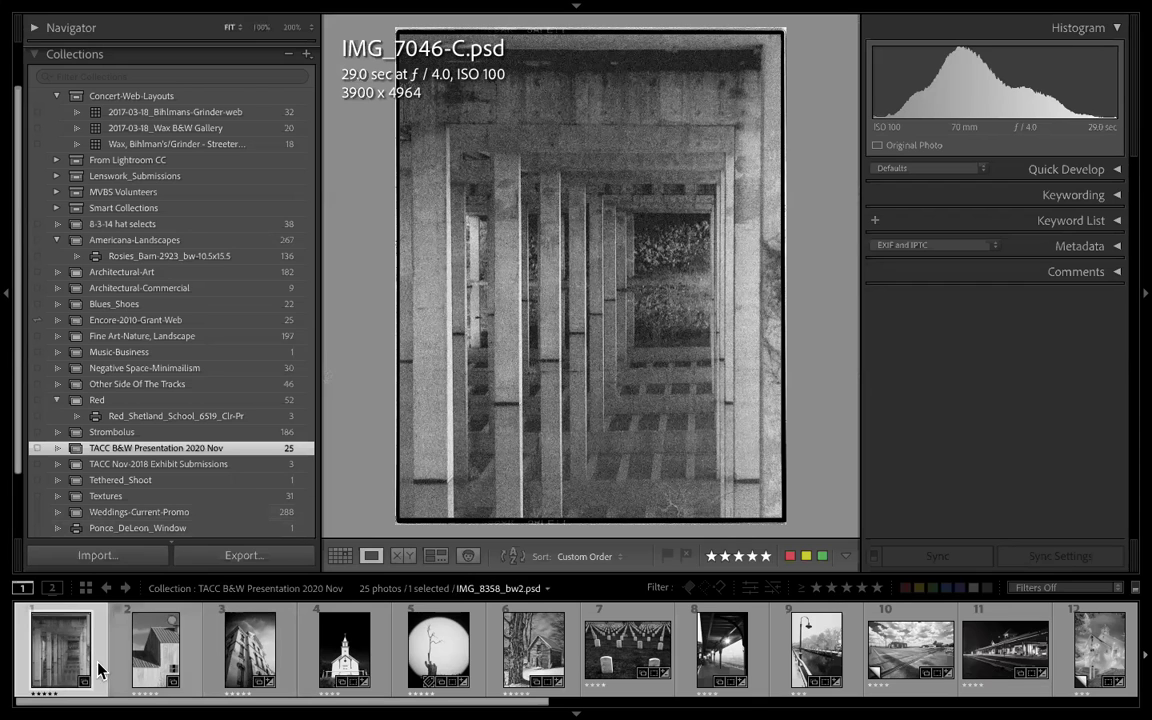
- View the barn photo IMG_8358_bw2 and examine the white church IMG_7541 and dead tree IMG_9405 at 100%
{"action": "left_click", "coordinate": [152, 655]}
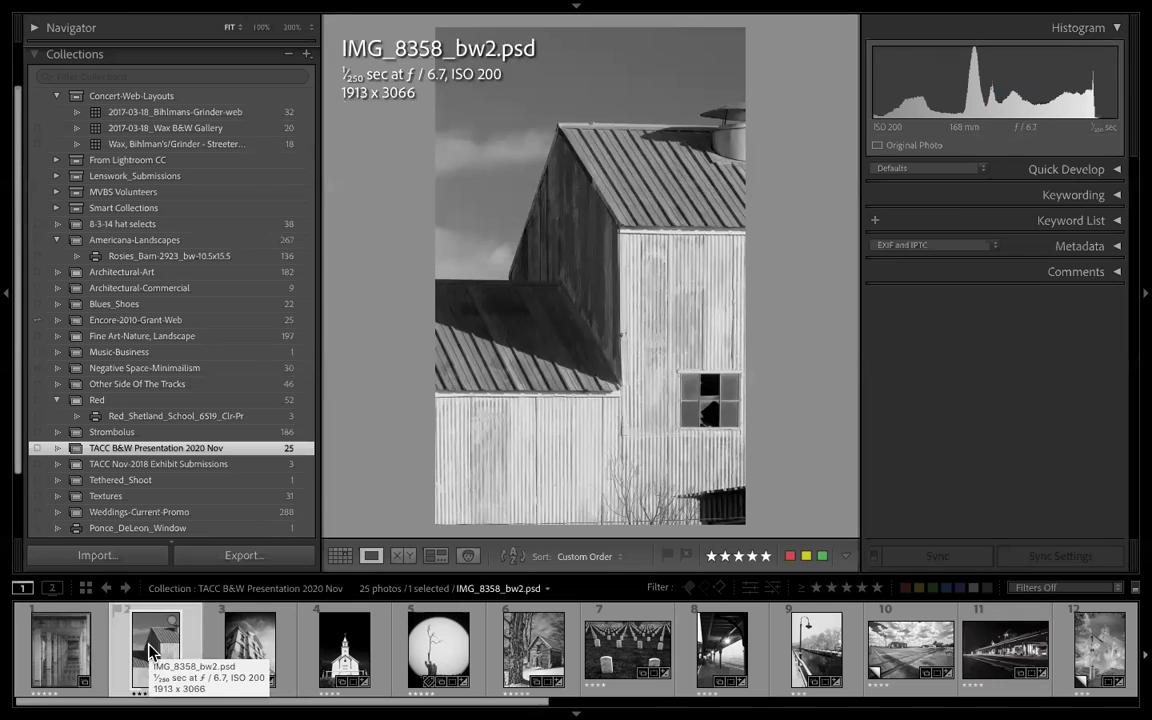
{"action": "left_click", "coordinate": [340, 672]}
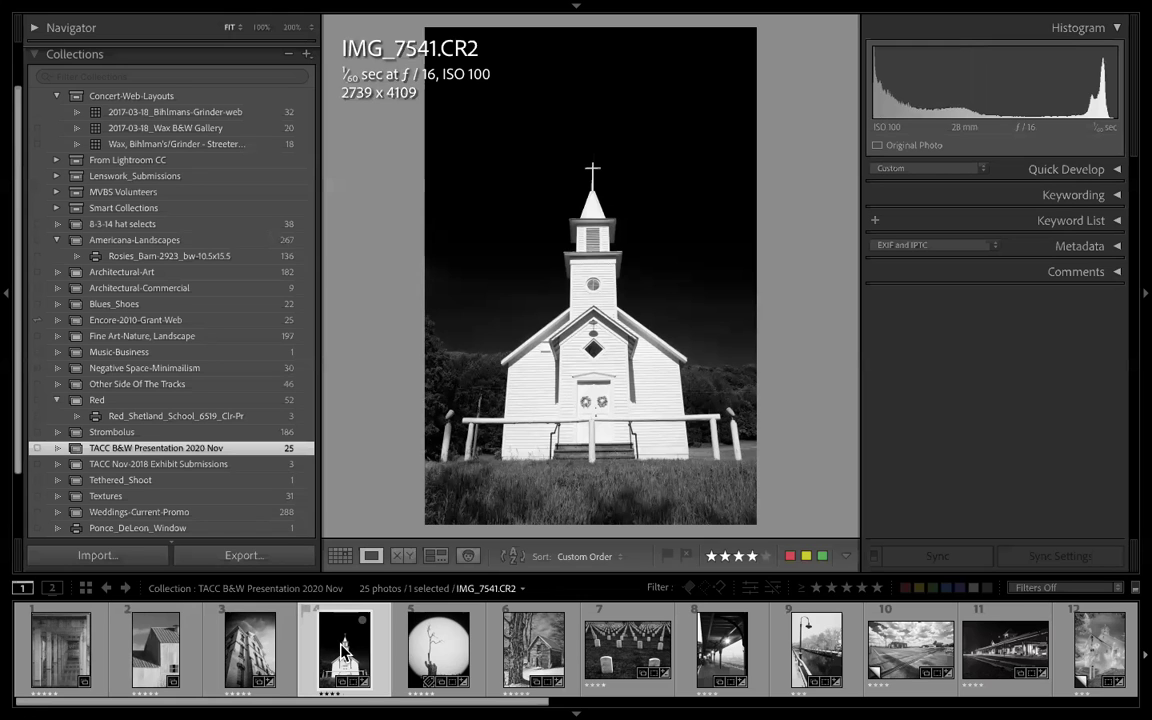
{"action": "left_click", "coordinate": [575, 325]}
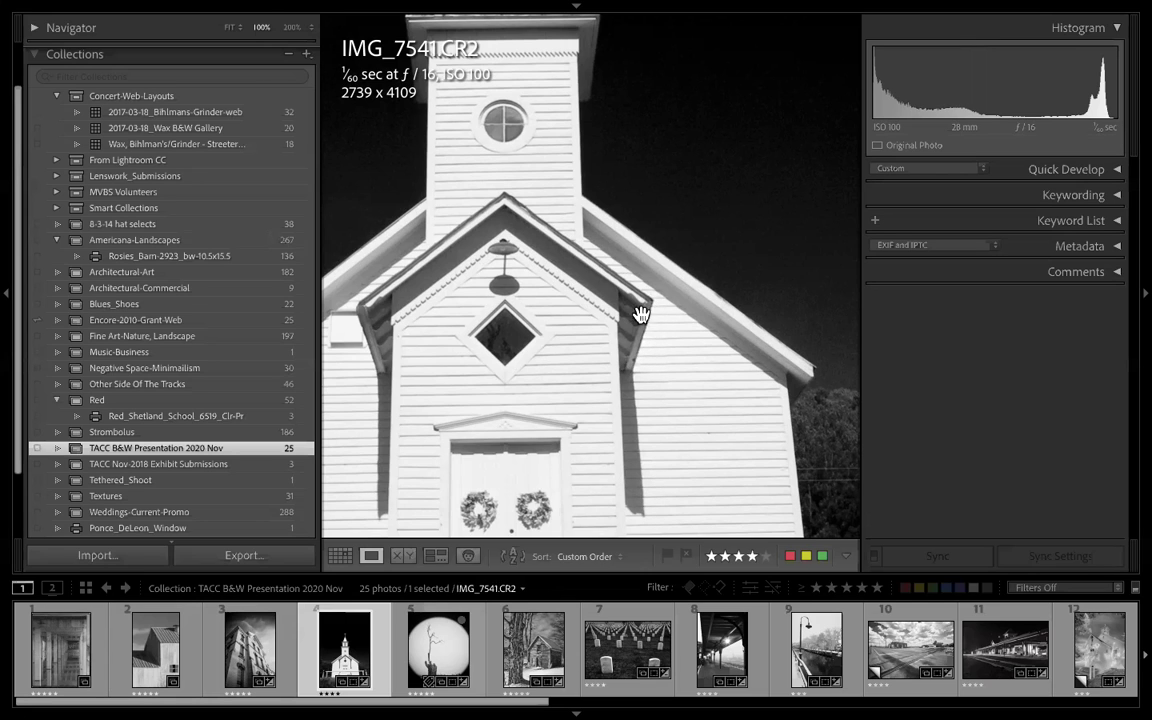
{"action": "left_click", "coordinate": [447, 654]}
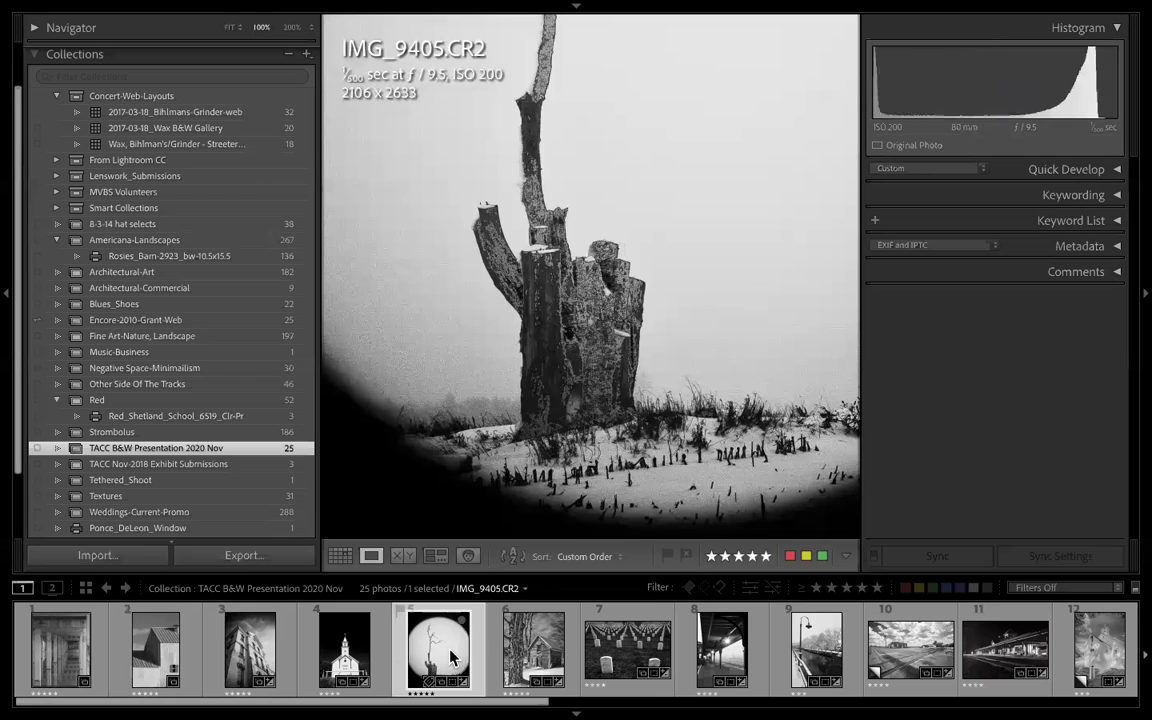
{"action": "left_click", "coordinate": [645, 265]}
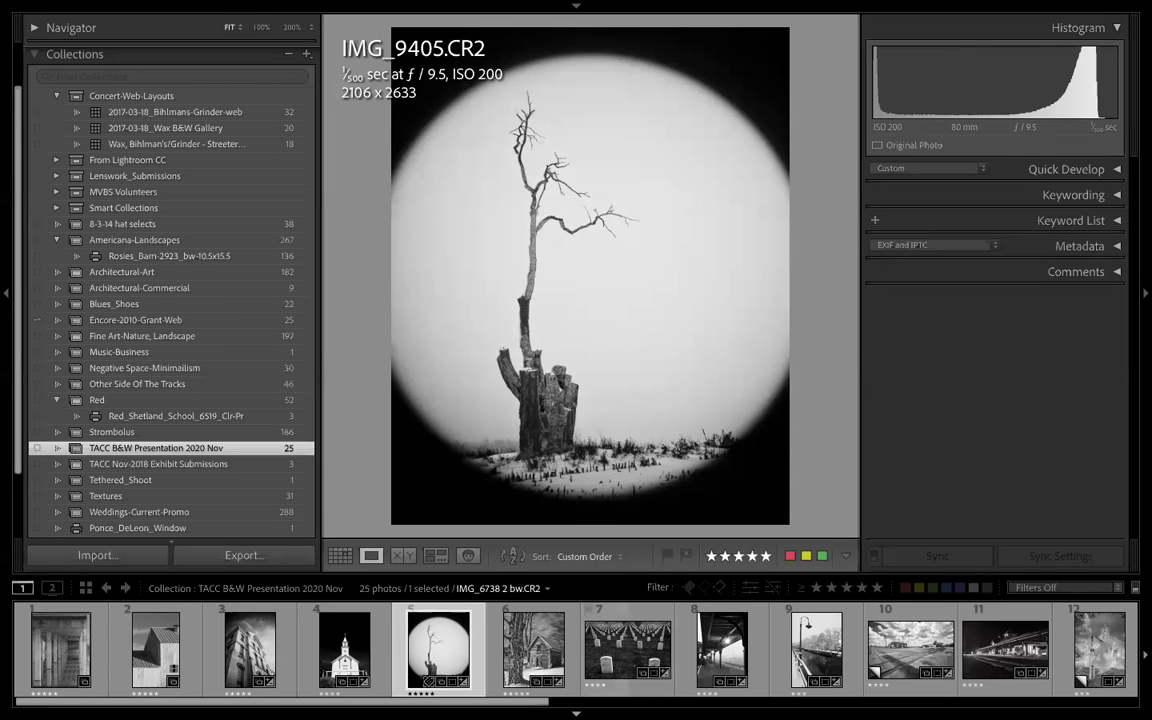
- View the photos one after another from the wooden house IMG_9752-Pano to the railroad crossing _MG_3138 Copy 1
{"action": "left_click", "coordinate": [535, 652]}
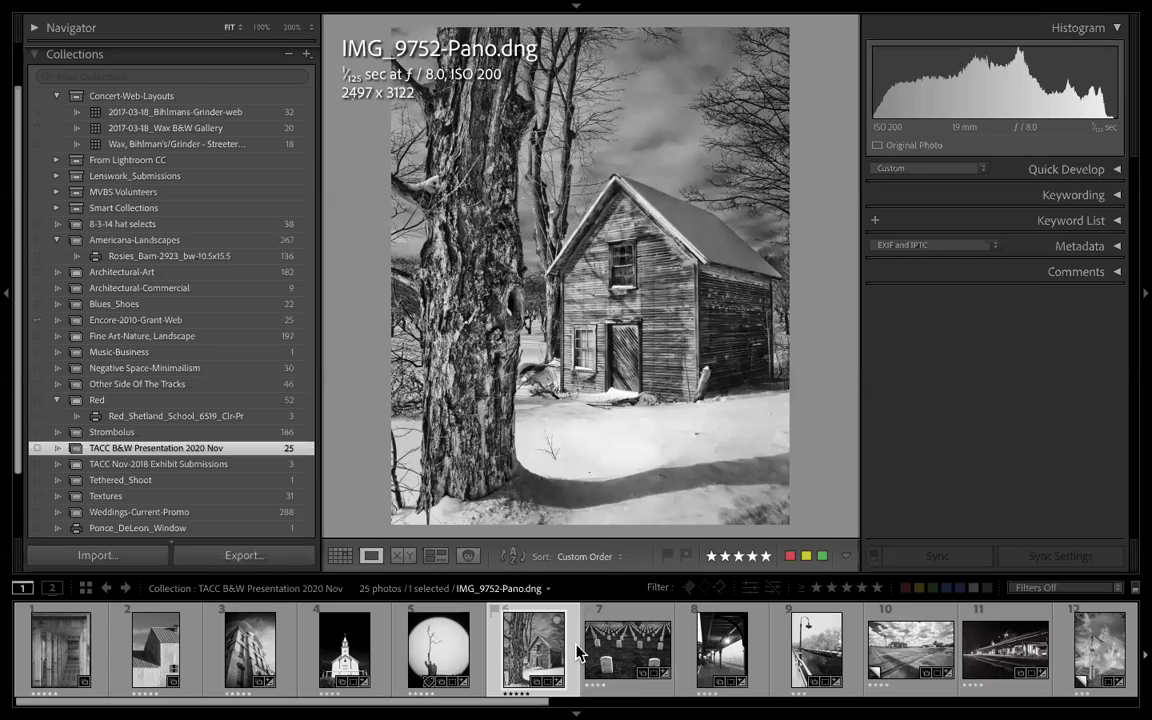
{"action": "left_click", "coordinate": [628, 651]}
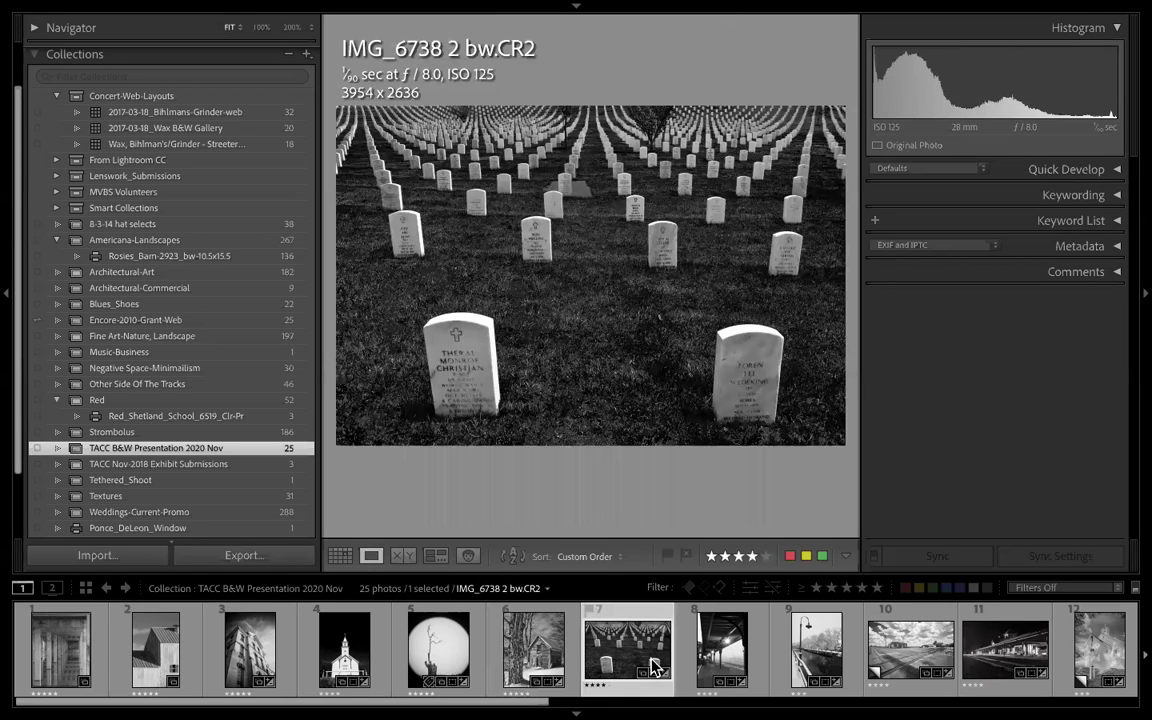
{"action": "left_click", "coordinate": [722, 662]}
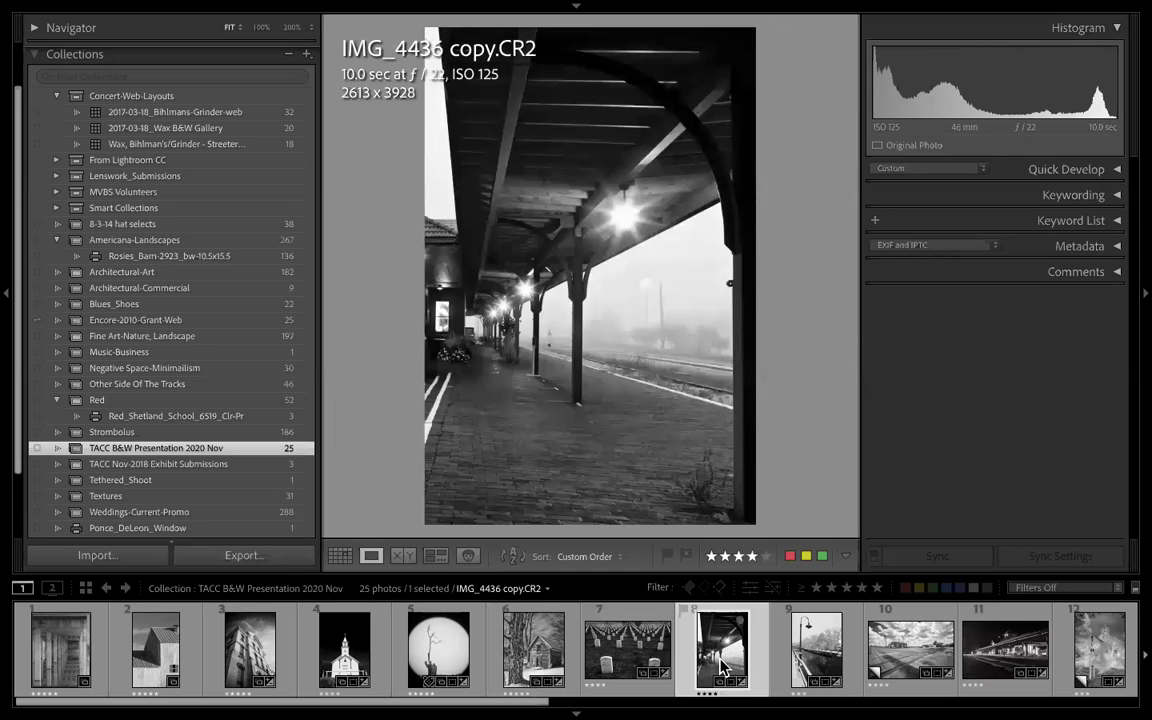
{"action": "left_click", "coordinate": [818, 650]}
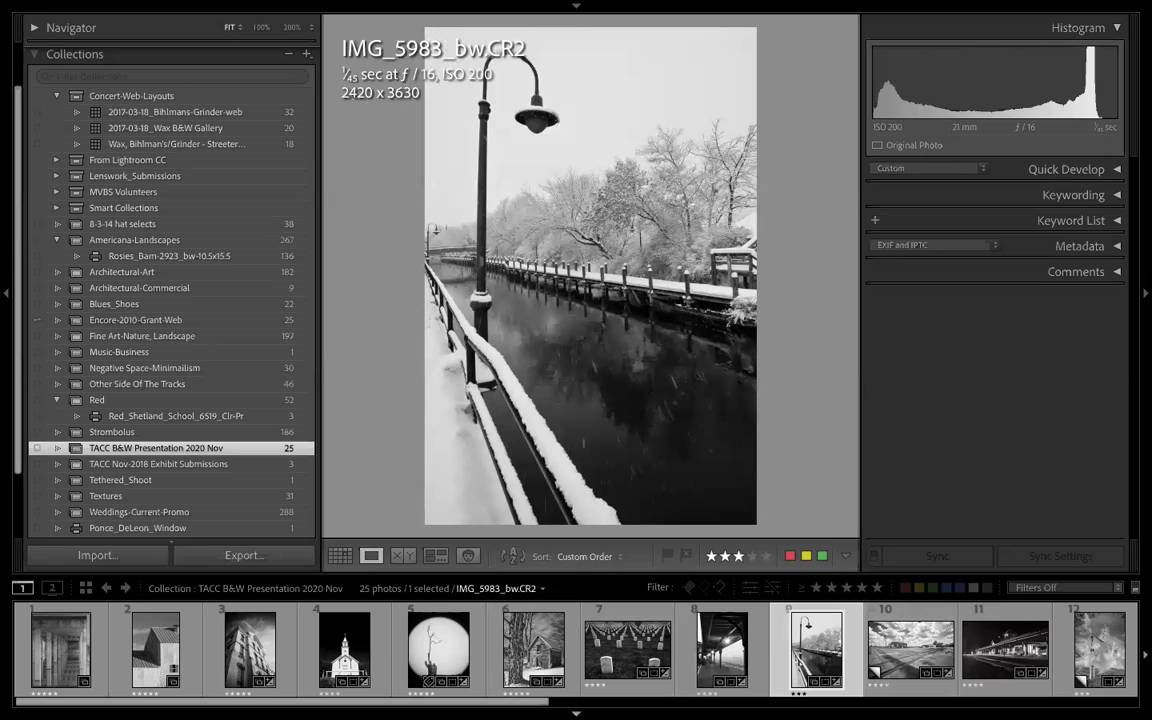
{"action": "scroll", "coordinate": [620, 650], "scroll_direction": "down", "scroll_amount": 3}
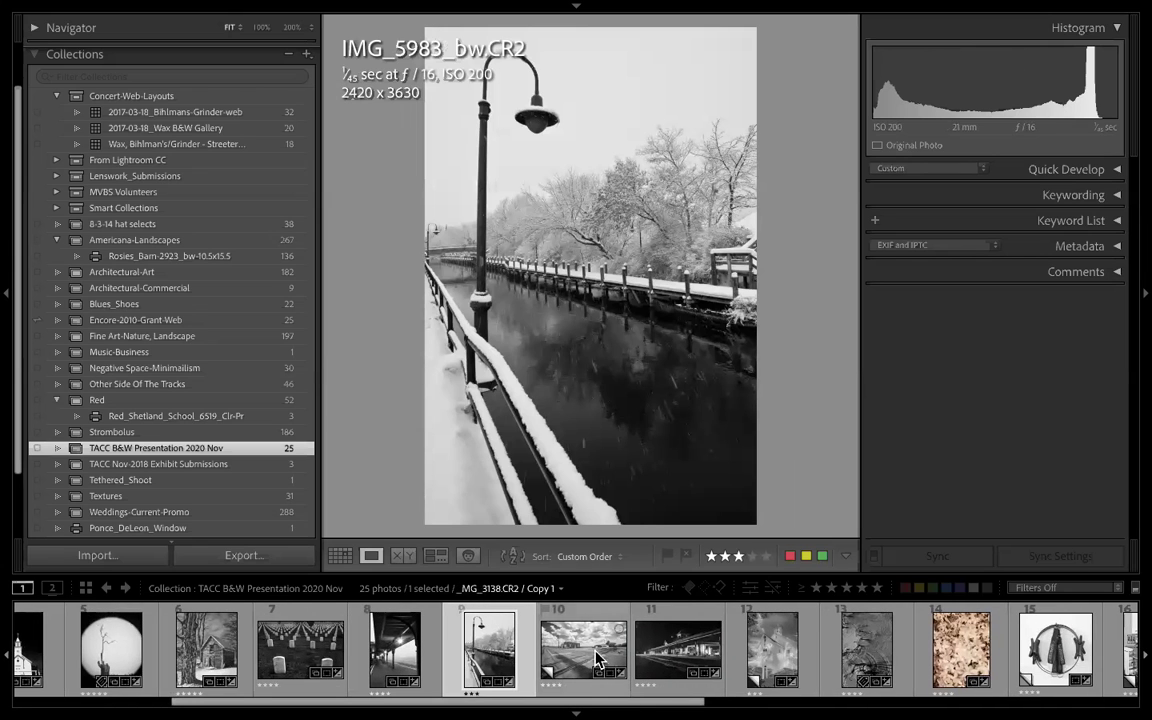
{"action": "left_click", "coordinate": [620, 657]}
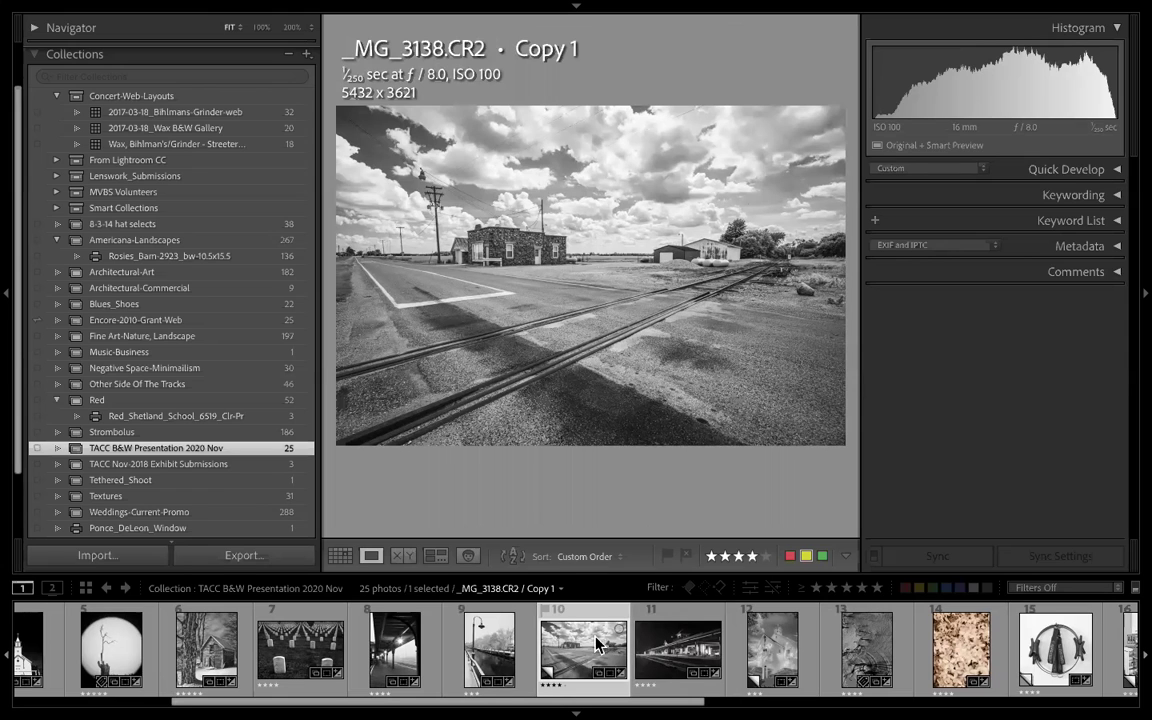
- Show the metadata of the night station photo _MG_5516 and examine the moon above the roof at 100%
{"action": "left_click", "coordinate": [690, 654]}
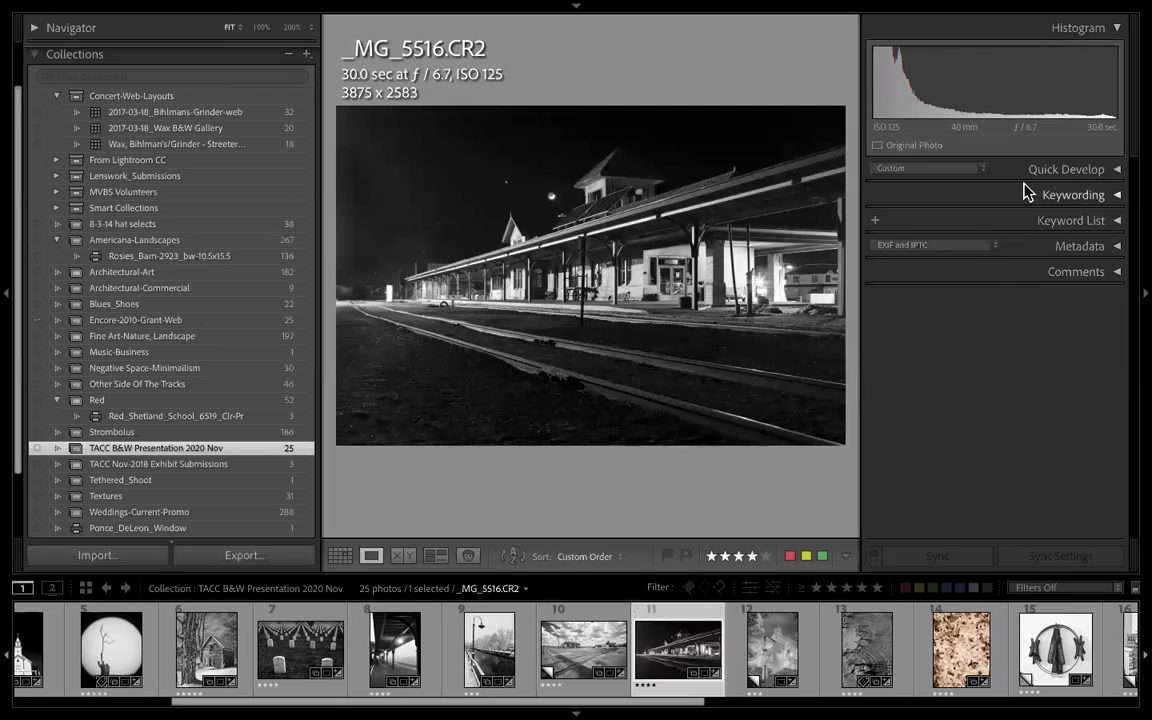
{"action": "left_click", "coordinate": [1108, 248]}
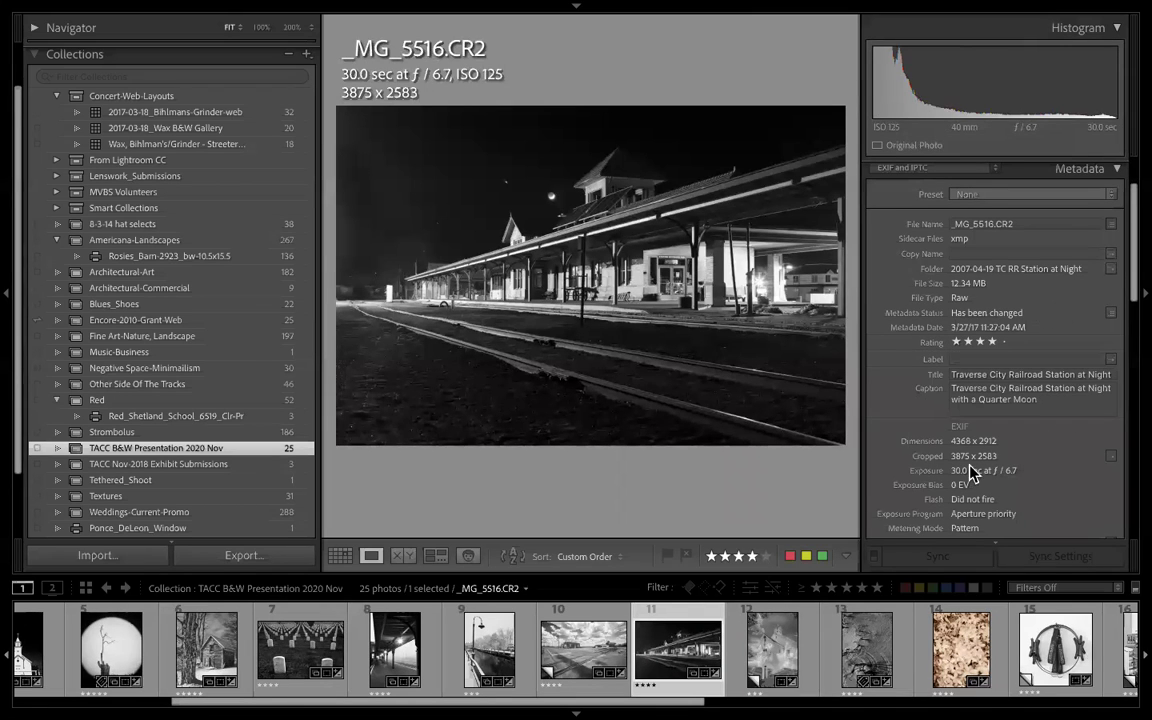
{"action": "scroll", "coordinate": [968, 472], "scroll_direction": "down", "scroll_amount": 2}
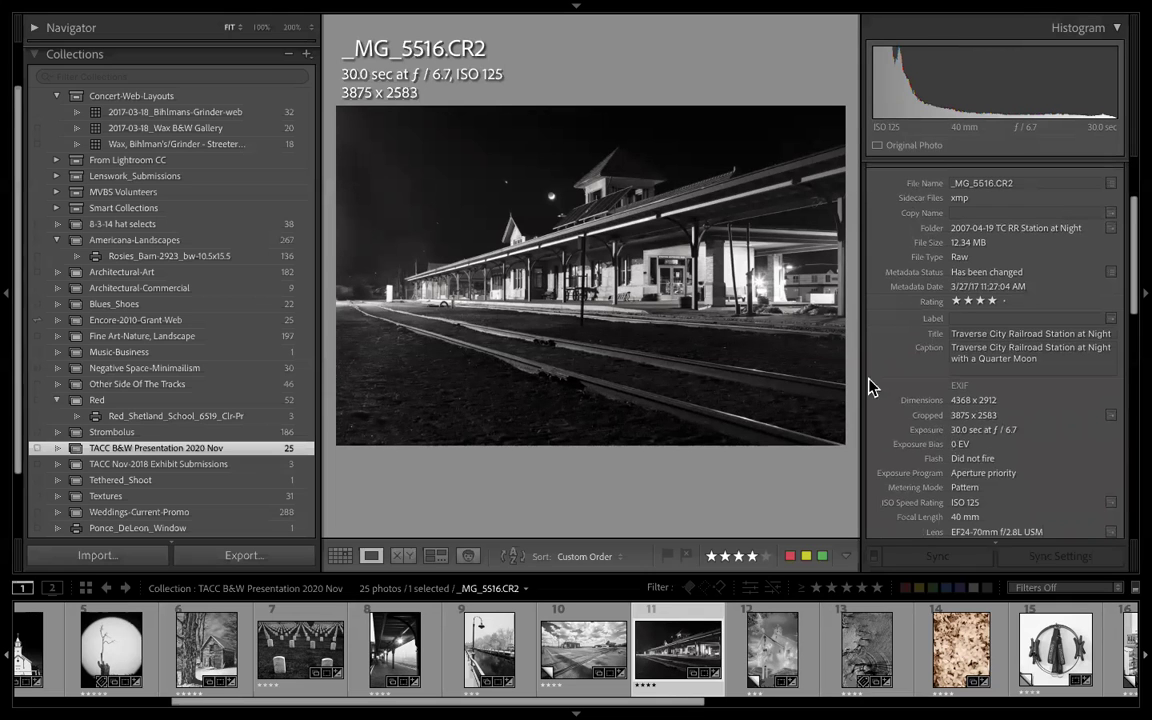
{"action": "left_click", "coordinate": [535, 193]}
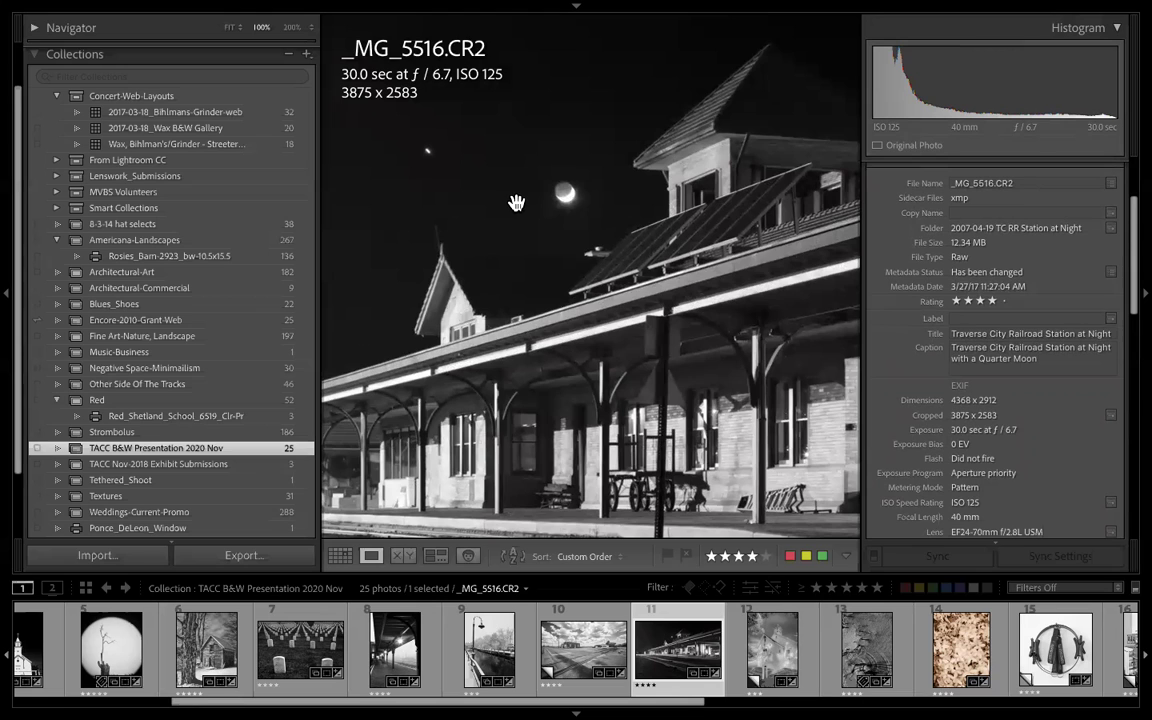
{"action": "left_click", "coordinate": [547, 263]}
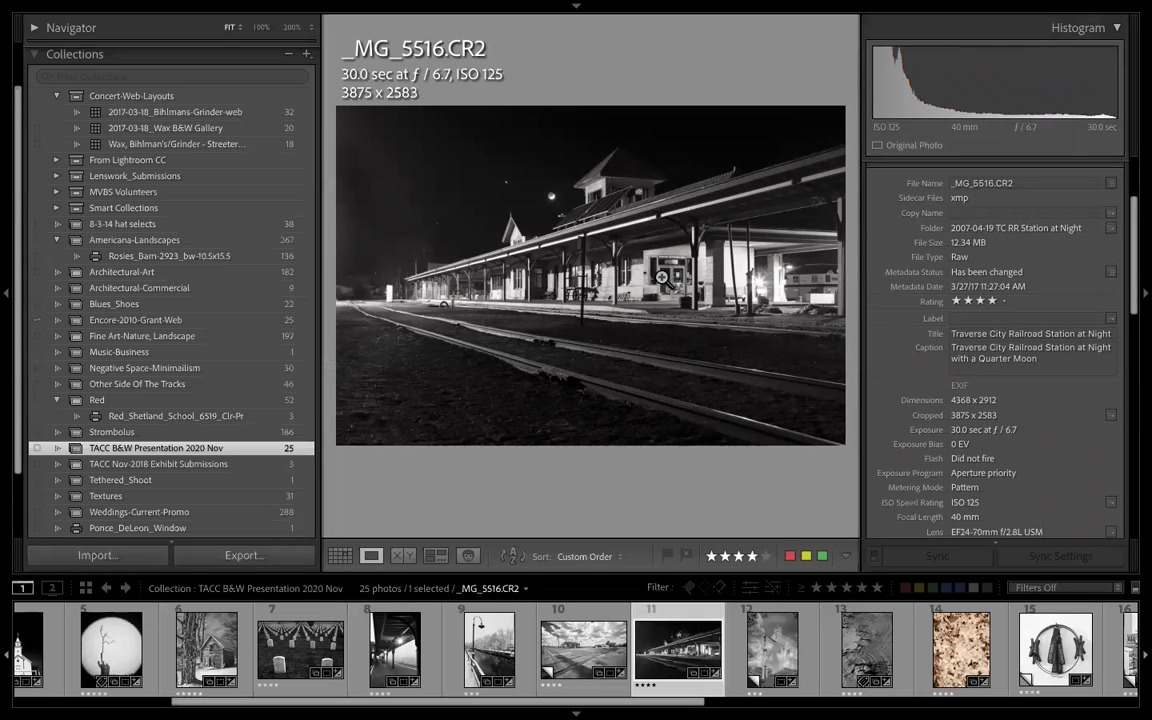
- Compare the white schoolhouse photo _MG_4318 Copy 1 with the night station photo _MG_5516
{"action": "left_click", "coordinate": [770, 659]}
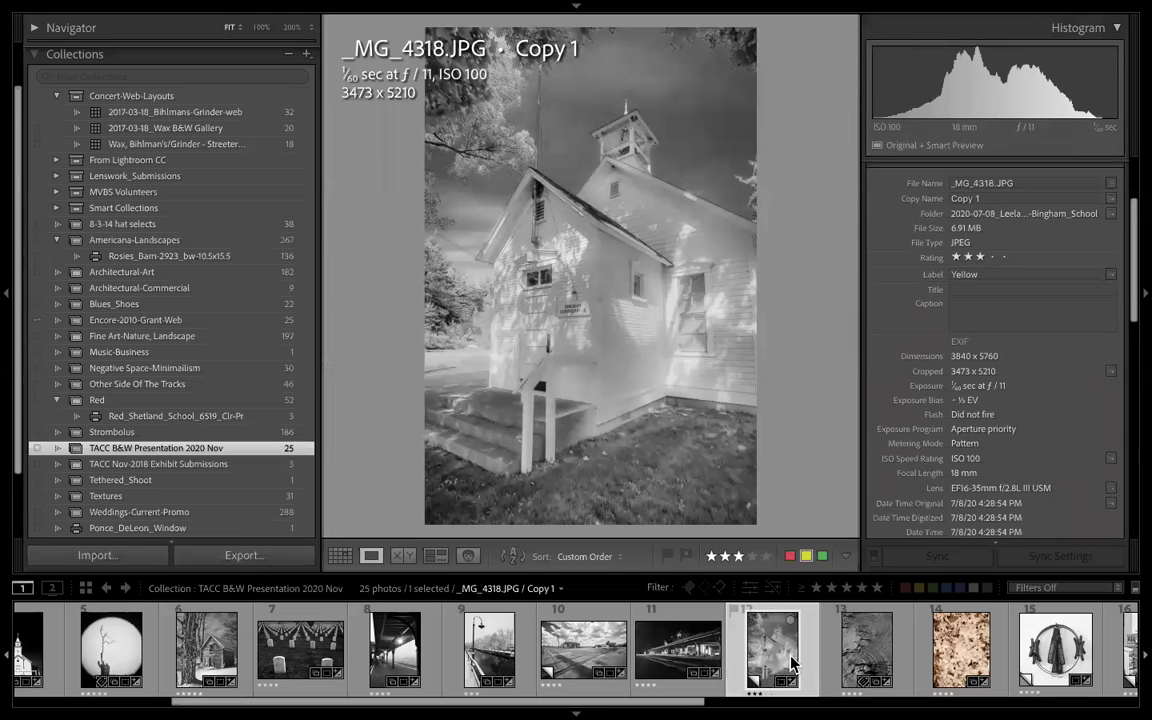
{"action": "left_click", "coordinate": [571, 306]}
{"action": "left_click", "coordinate": [571, 289]}
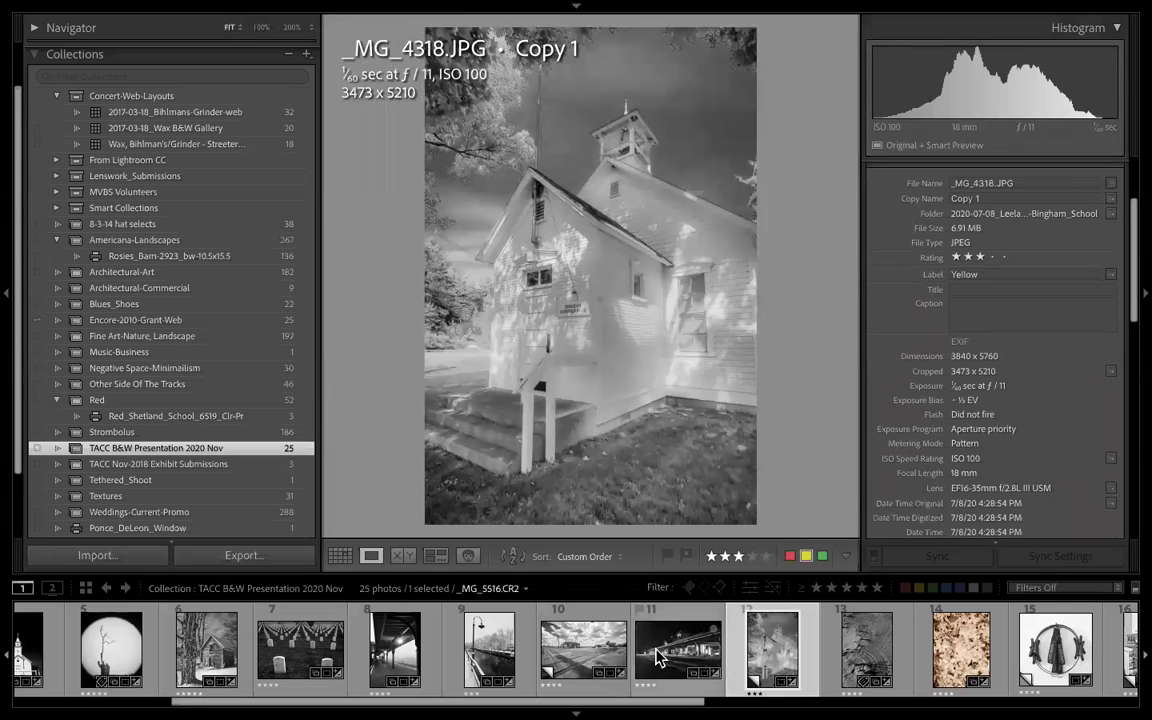
{"action": "left_click", "coordinate": [657, 657]}
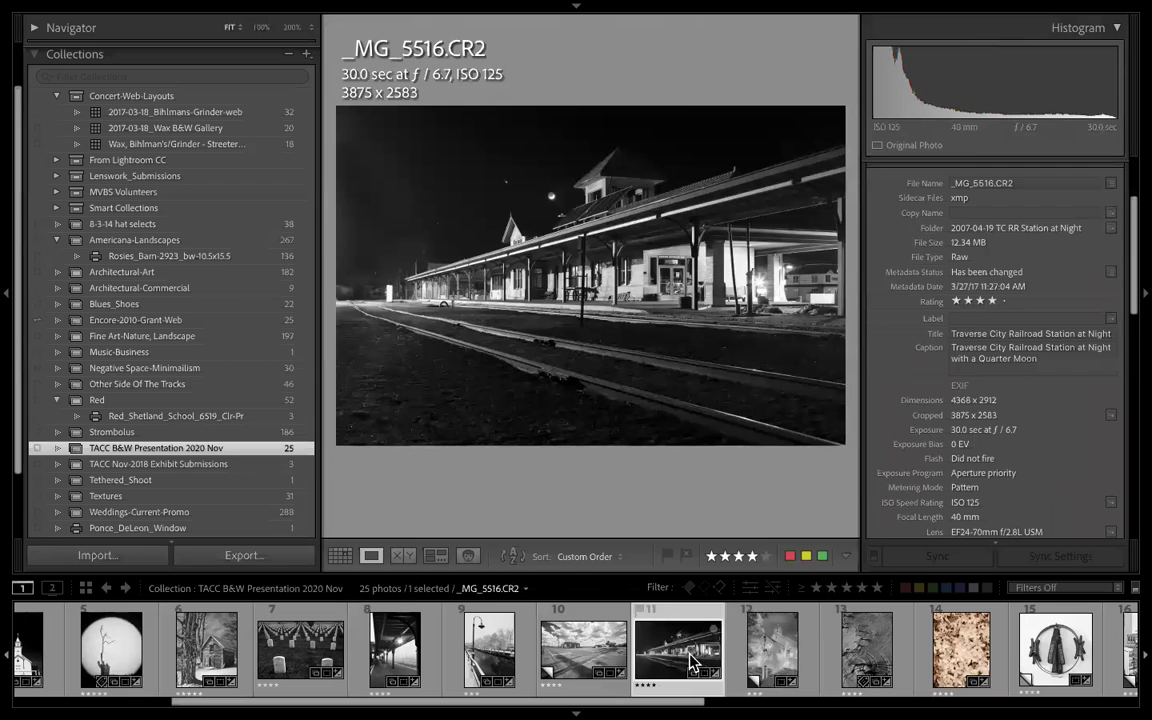
{"action": "left_click", "coordinate": [772, 655]}
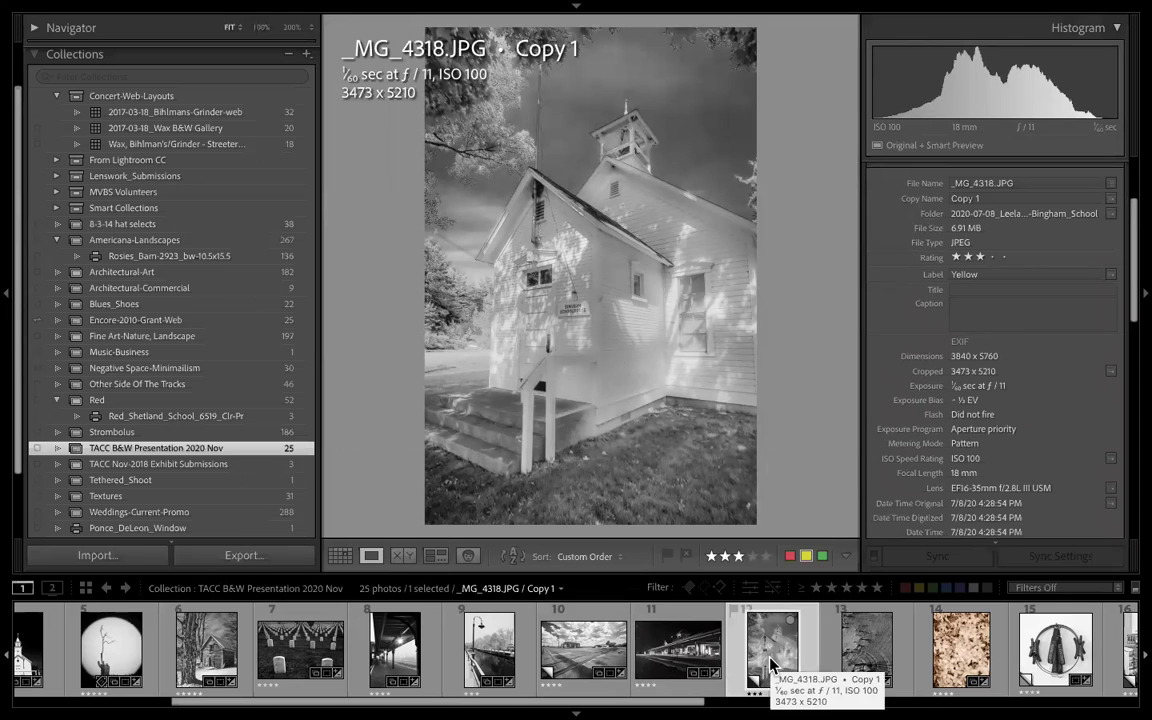
- View the sand pattern photo IMG_2911 and the sepia-toned infrared leaves photo CRW_3487
{"action": "left_click", "coordinate": [868, 655]}
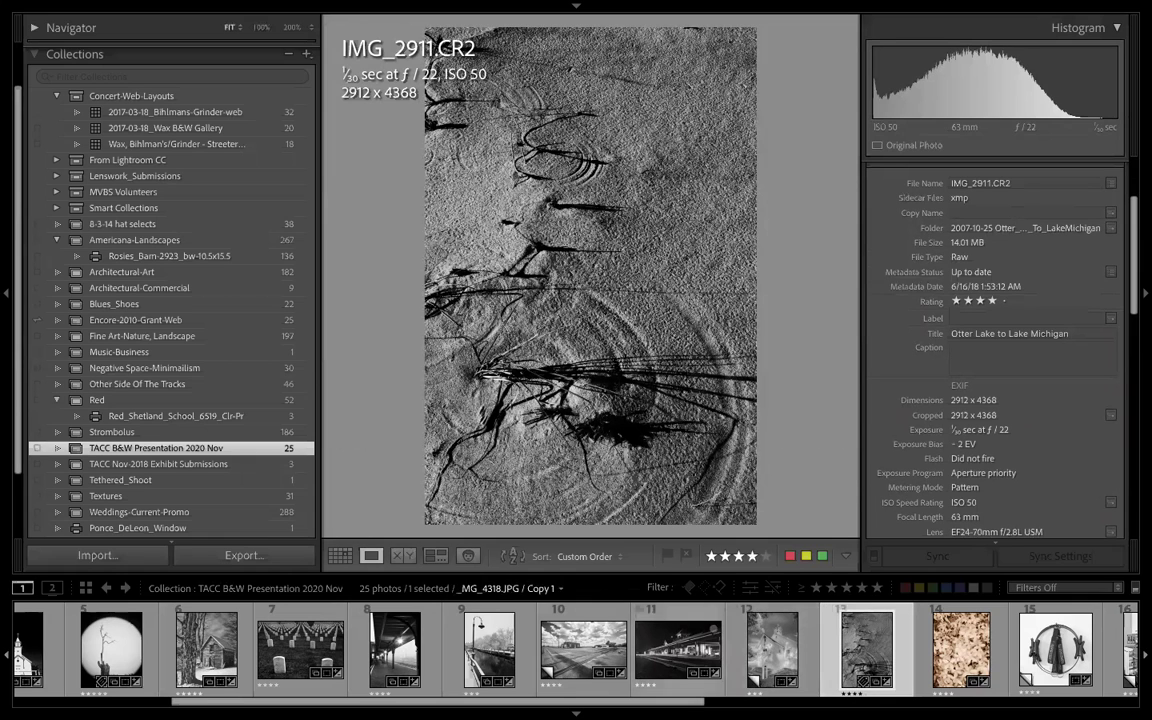
{"action": "scroll", "coordinate": [600, 650], "scroll_direction": "down", "scroll_amount": 3}
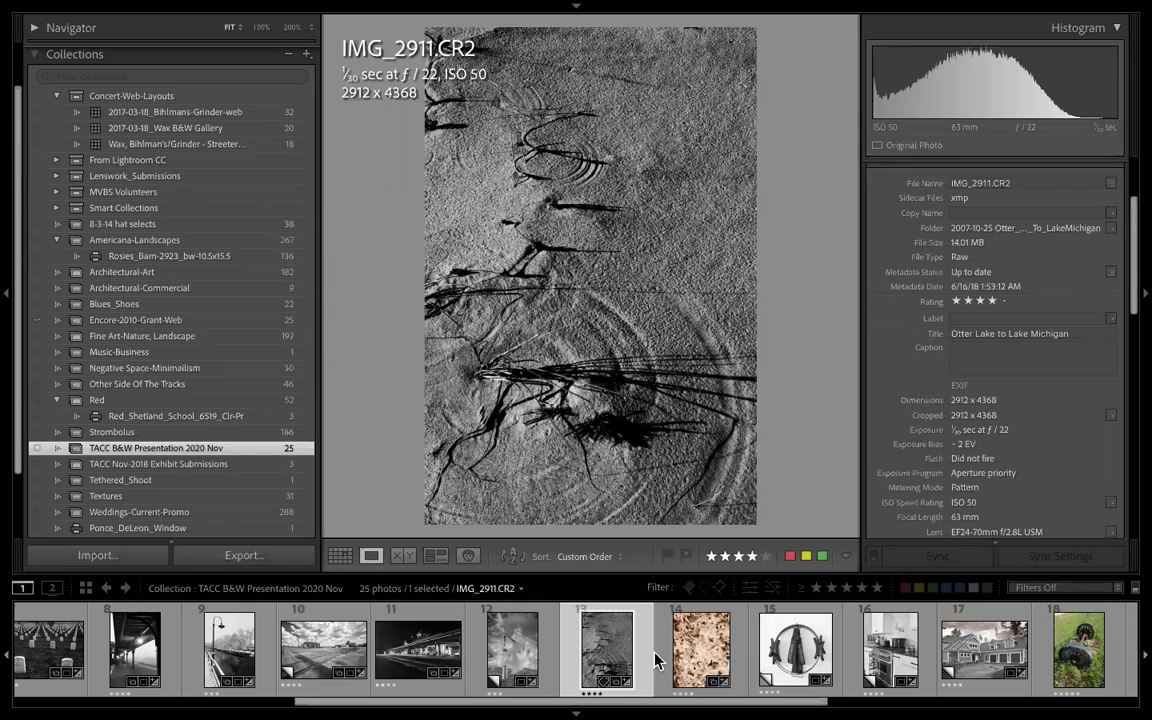
{"action": "left_click", "coordinate": [701, 648]}
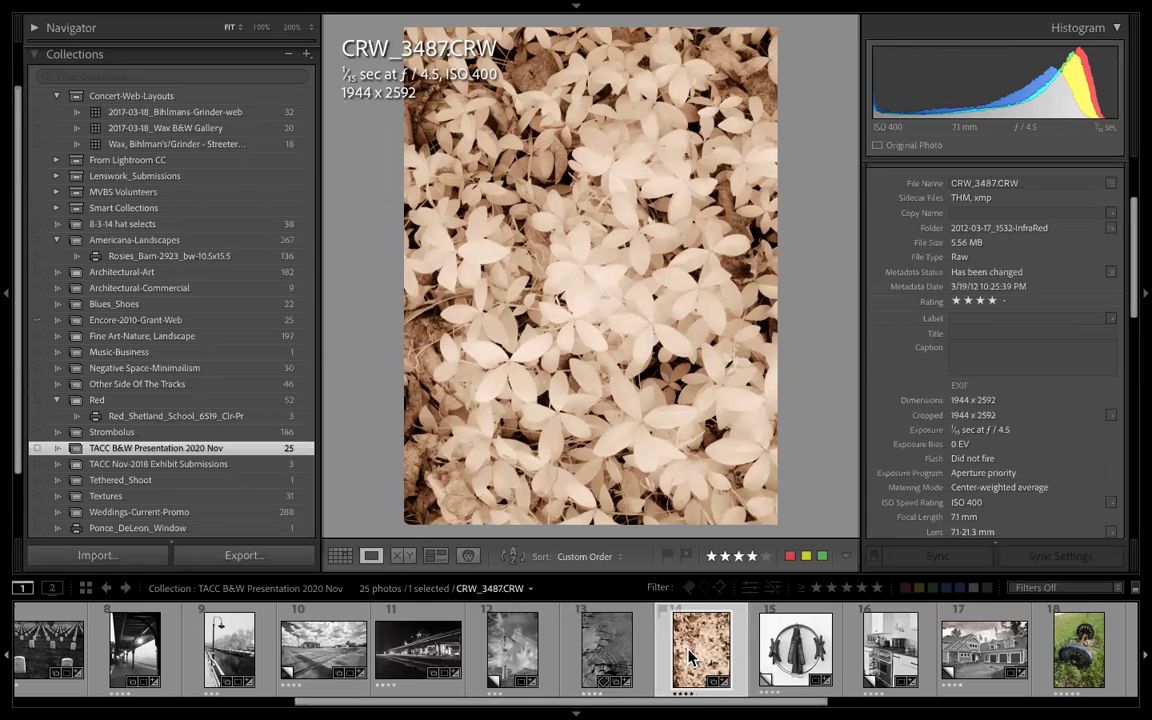
- View the Pilates ring photo 2013-03-01_Pilates-PrismP_3479 Copy 1 and hide the photo info overlay
{"action": "left_click", "coordinate": [795, 652]}
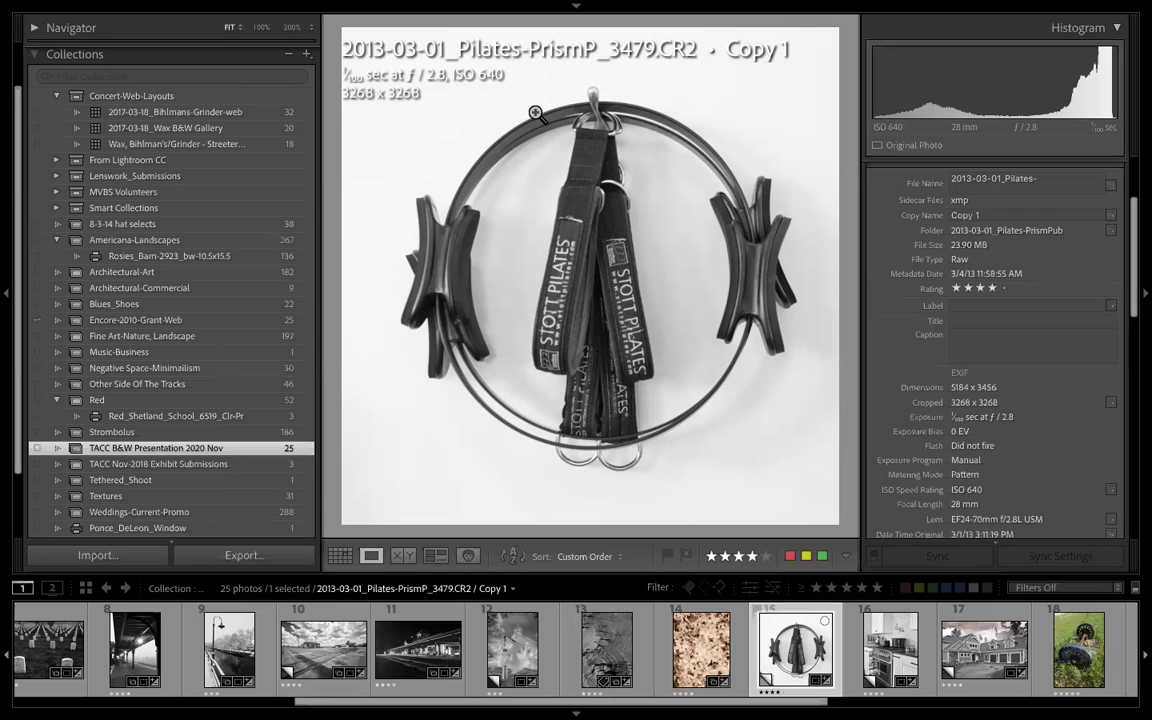
{"action": "key", "text": "i"}
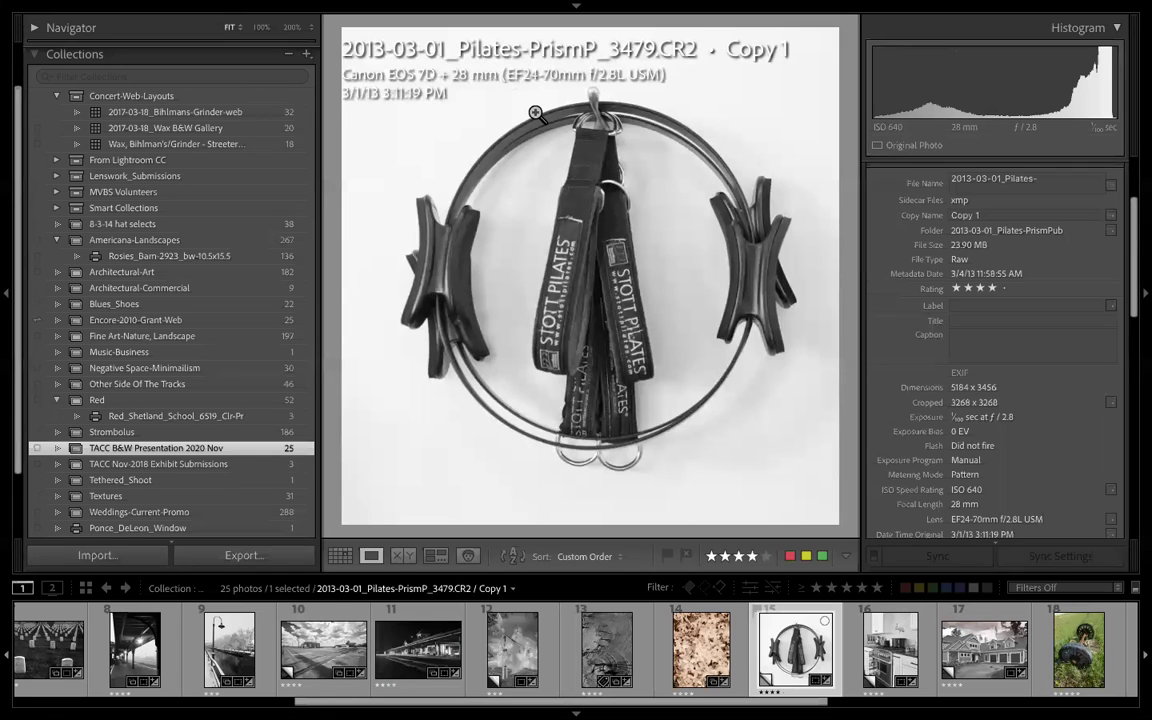
{"action": "key", "text": "i"}
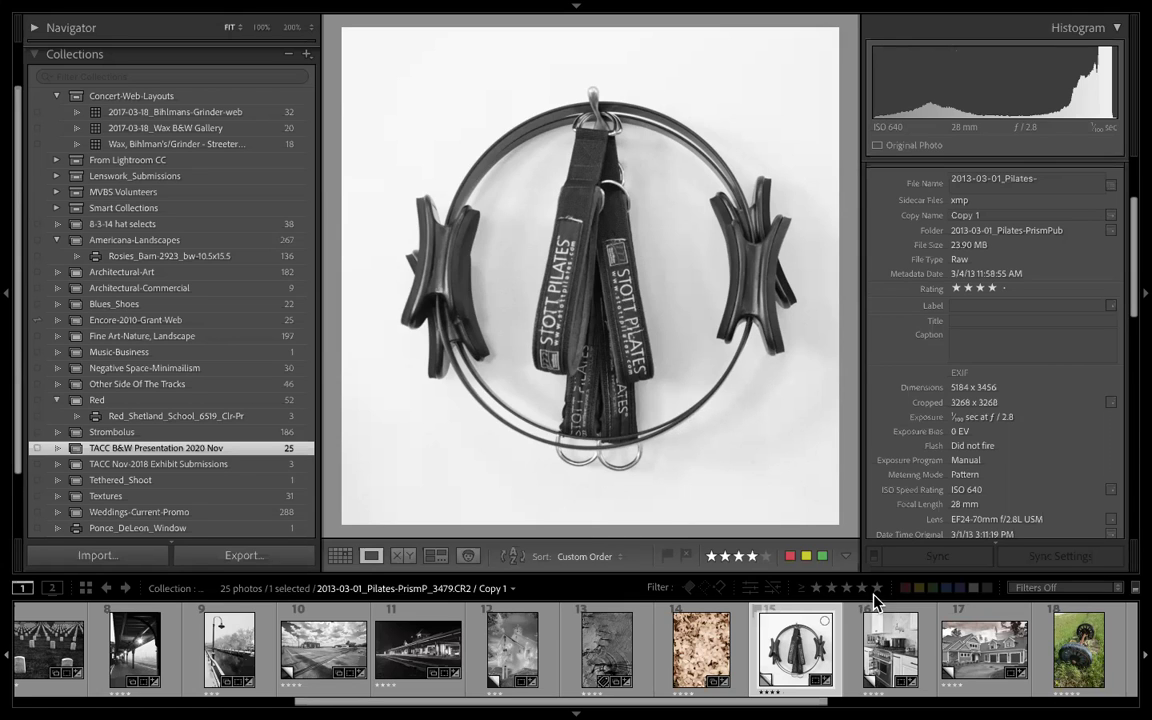
- Open the kitchen photo _MG_9674 Copy 1 in the Develop module and show its Black & White Mix settings
{"action": "left_click", "coordinate": [896, 652]}
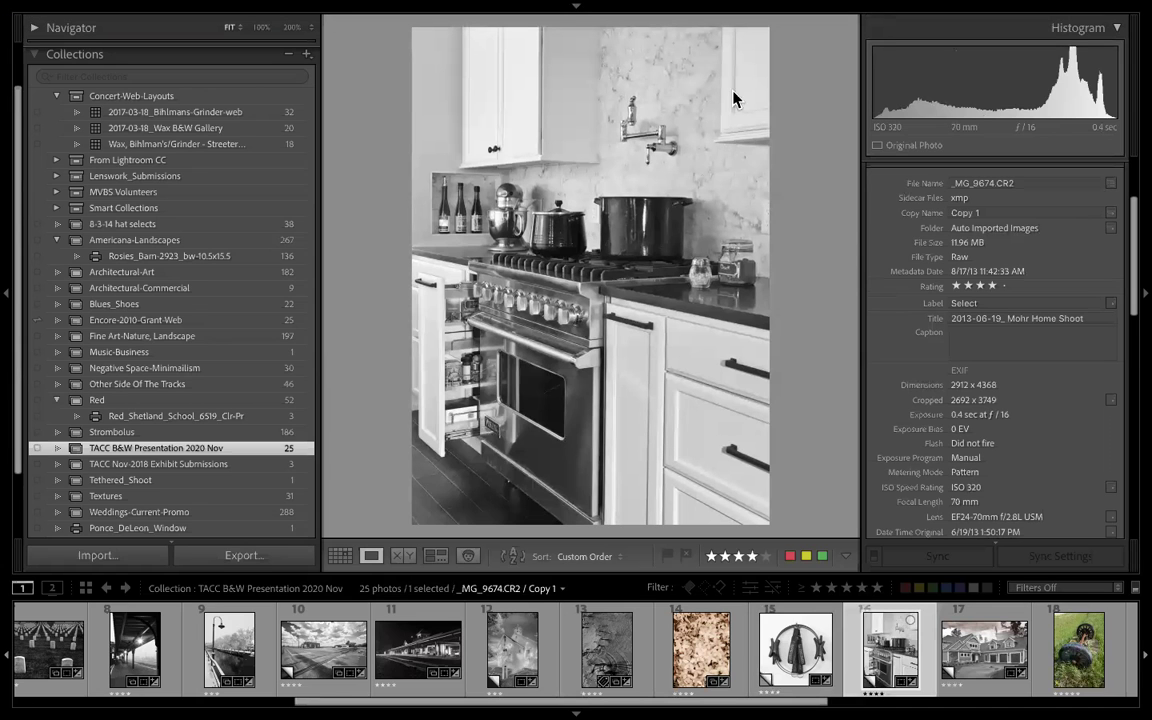
{"action": "key", "text": "d"}
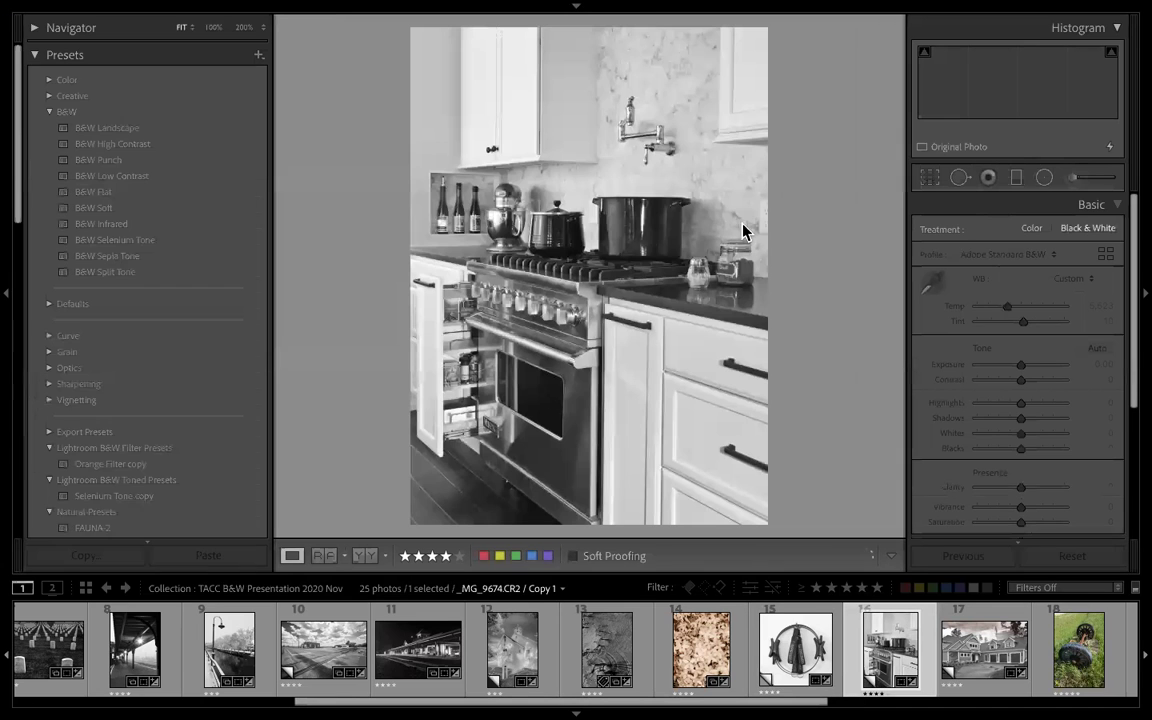
{"action": "left_click", "coordinate": [1108, 208]}
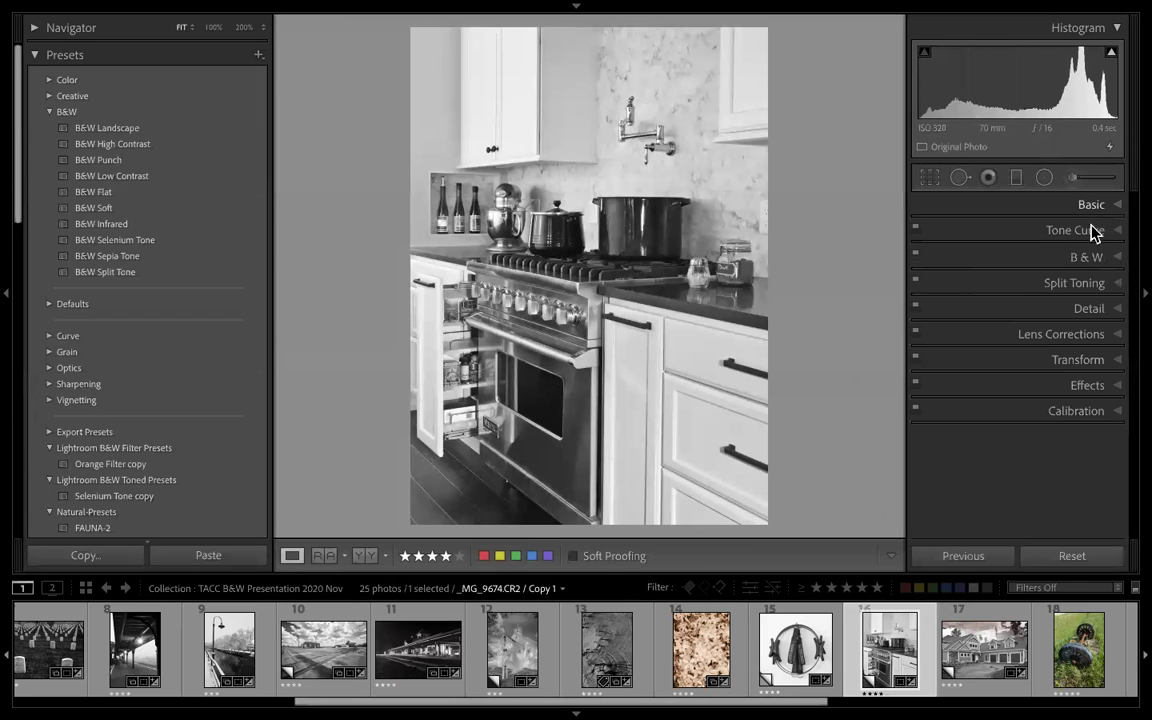
{"action": "left_click", "coordinate": [1082, 258]}
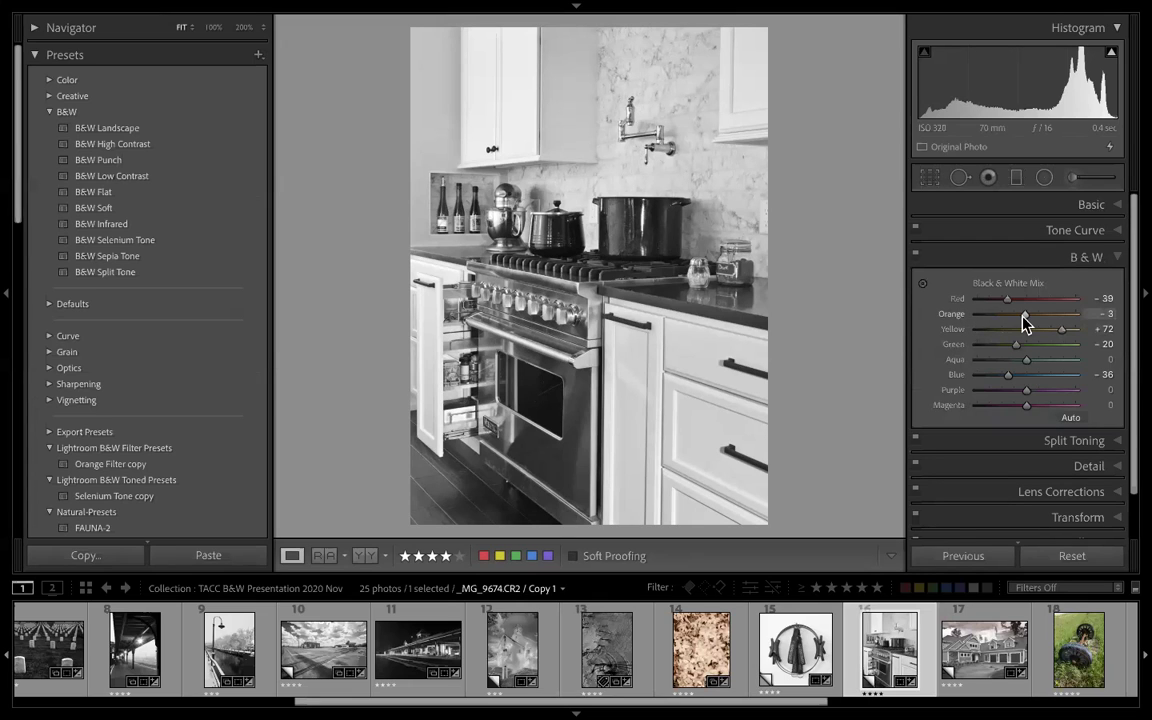
- Set the kitchen photo's Black & White Mix to Red -31, Orange -1 and Green +5, and adjust its Blue value
{"action": "left_click_drag", "start_coordinate": [1024, 313], "coordinate": [1027, 345]}
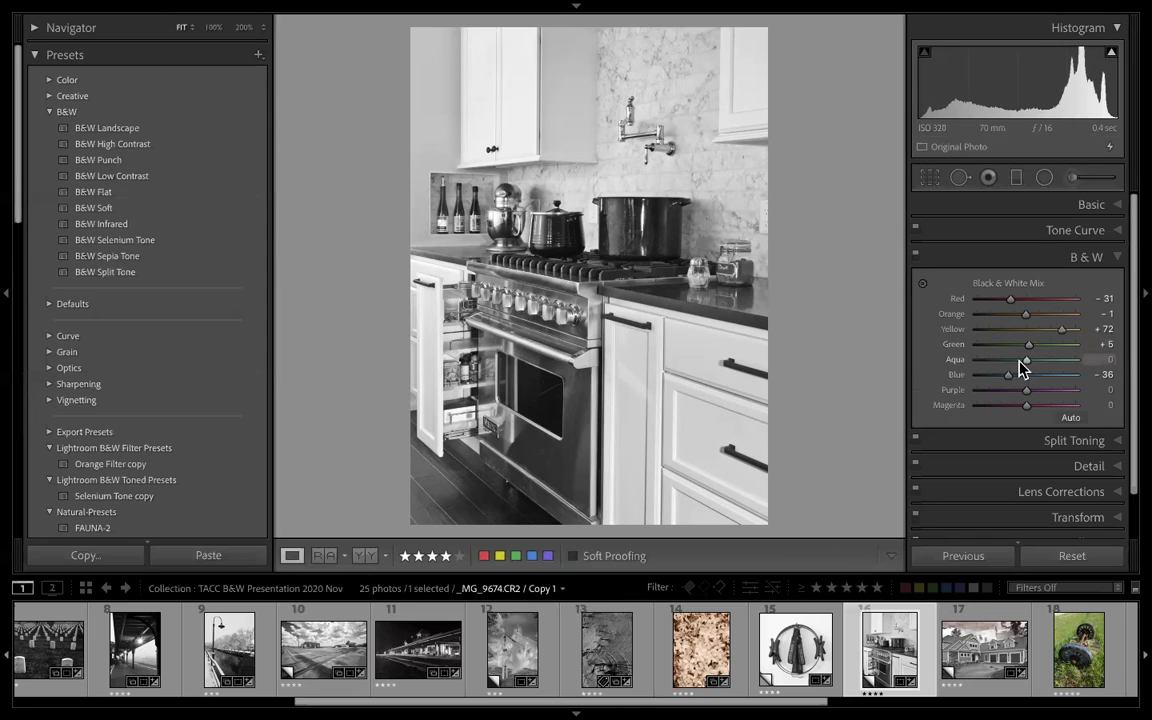
{"action": "left_click_drag", "start_coordinate": [1008, 376], "coordinate": [1005, 419]}
- Open the house photo _MG_0391 Copy 1 and set its Black & White Mix to Green -32 and Blue -69
{"action": "left_click", "coordinate": [985, 649]}
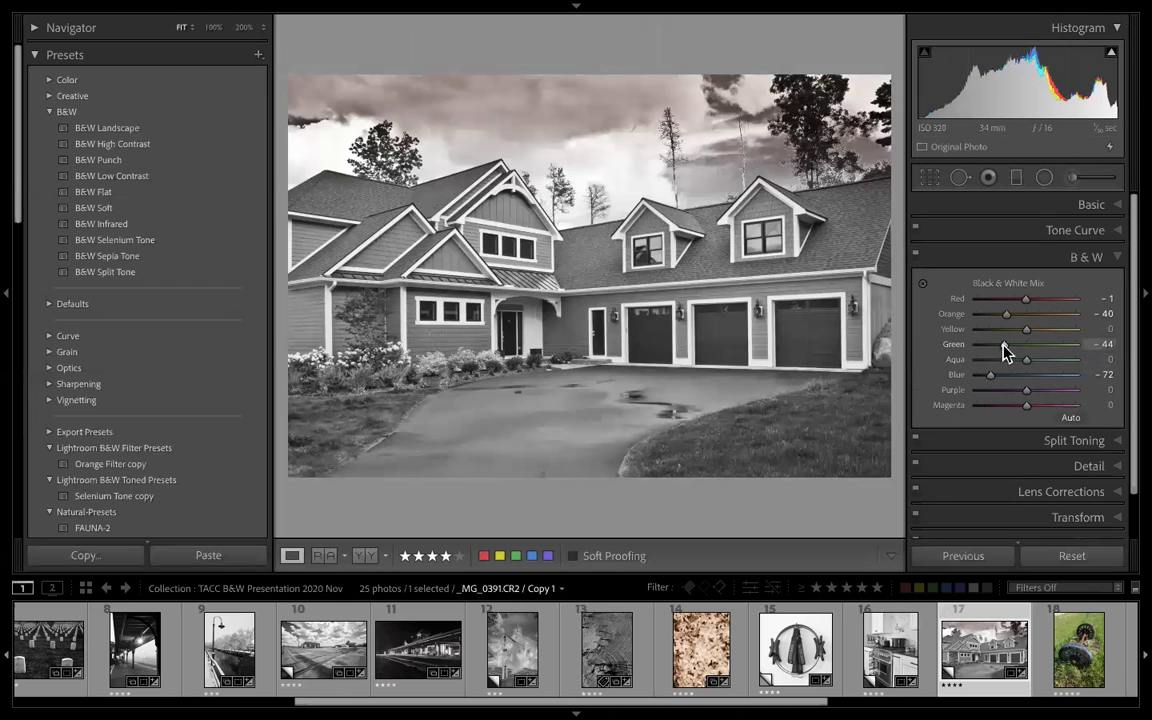
{"action": "left_click_drag", "start_coordinate": [1050, 352], "coordinate": [1009, 346]}
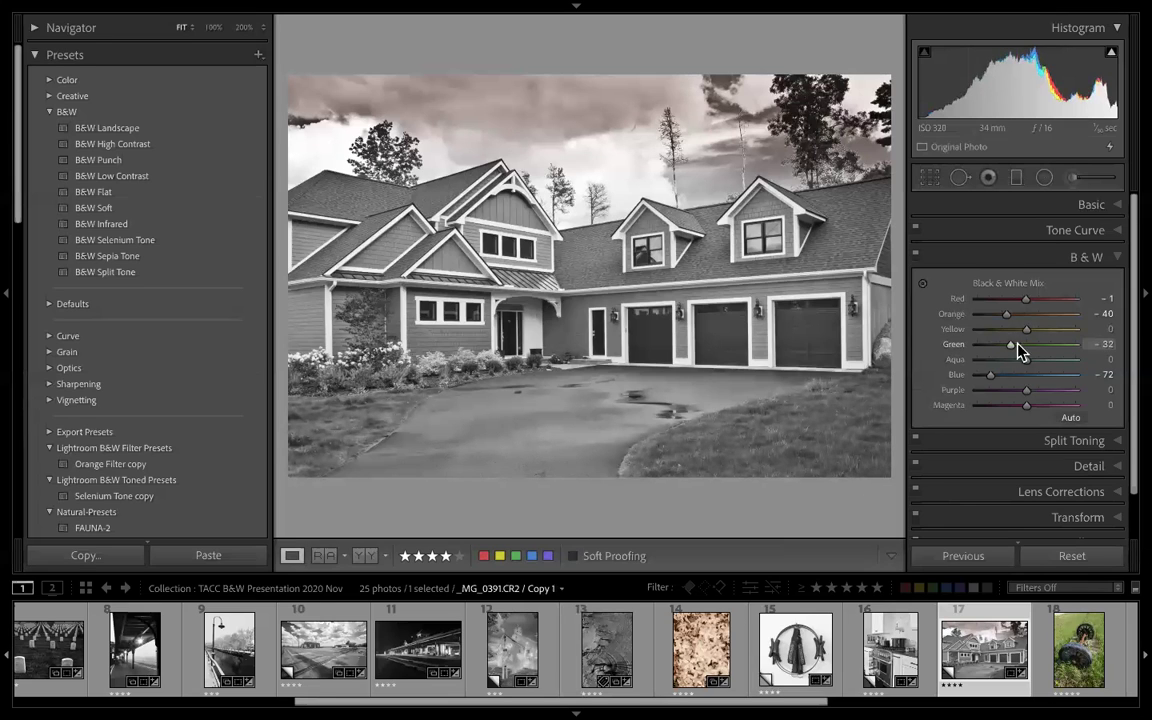
{"action": "mouse_move", "coordinate": [993, 378]}
{"action": "left_mouse_down"}
{"action": "mouse_move", "coordinate": [1020, 385]}
{"action": "mouse_move", "coordinate": [983, 378]}
{"action": "mouse_move", "coordinate": [994, 382]}
{"action": "left_mouse_up"}
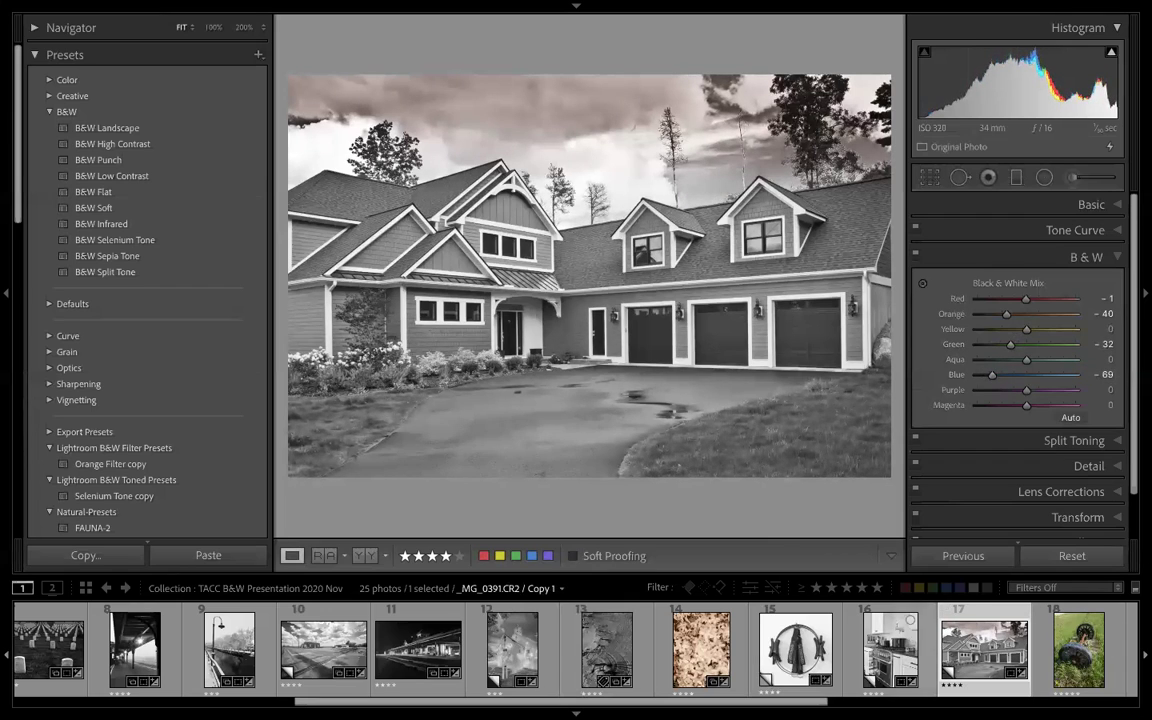
- View the color photo of the old wheels in the grass, _MG_4234, and its edited version Copy 2
{"action": "scroll", "coordinate": [576, 650], "scroll_direction": "down", "scroll_amount": 5}
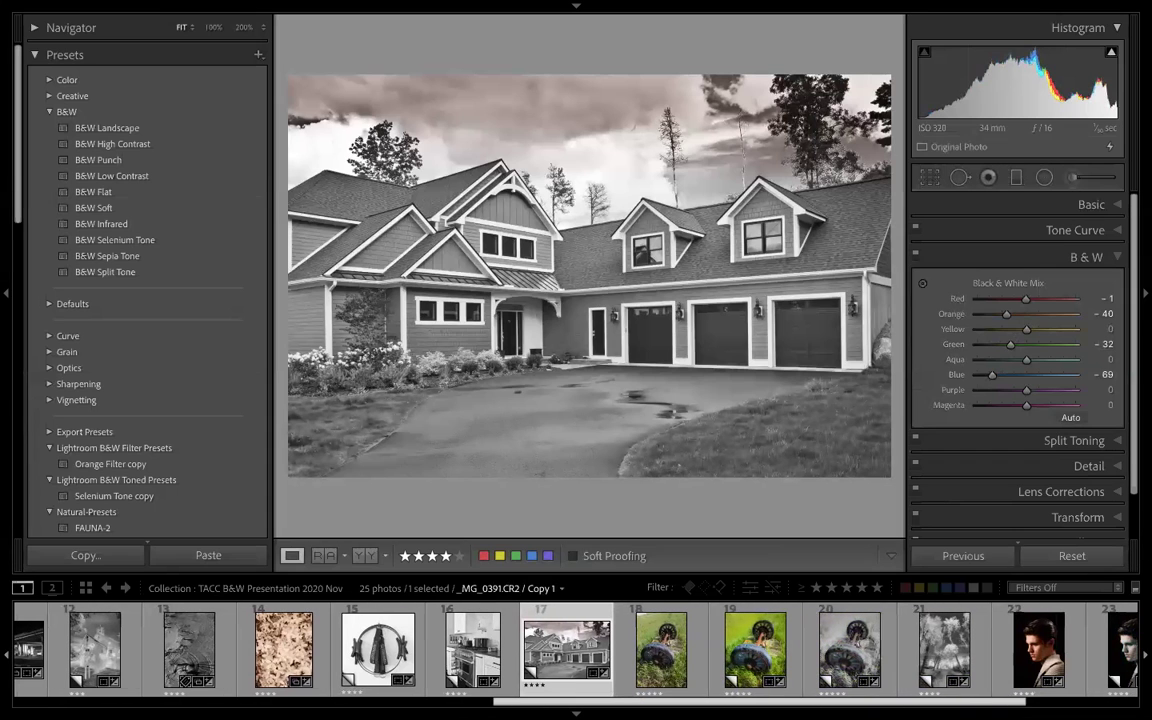
{"action": "left_click", "coordinate": [657, 668]}
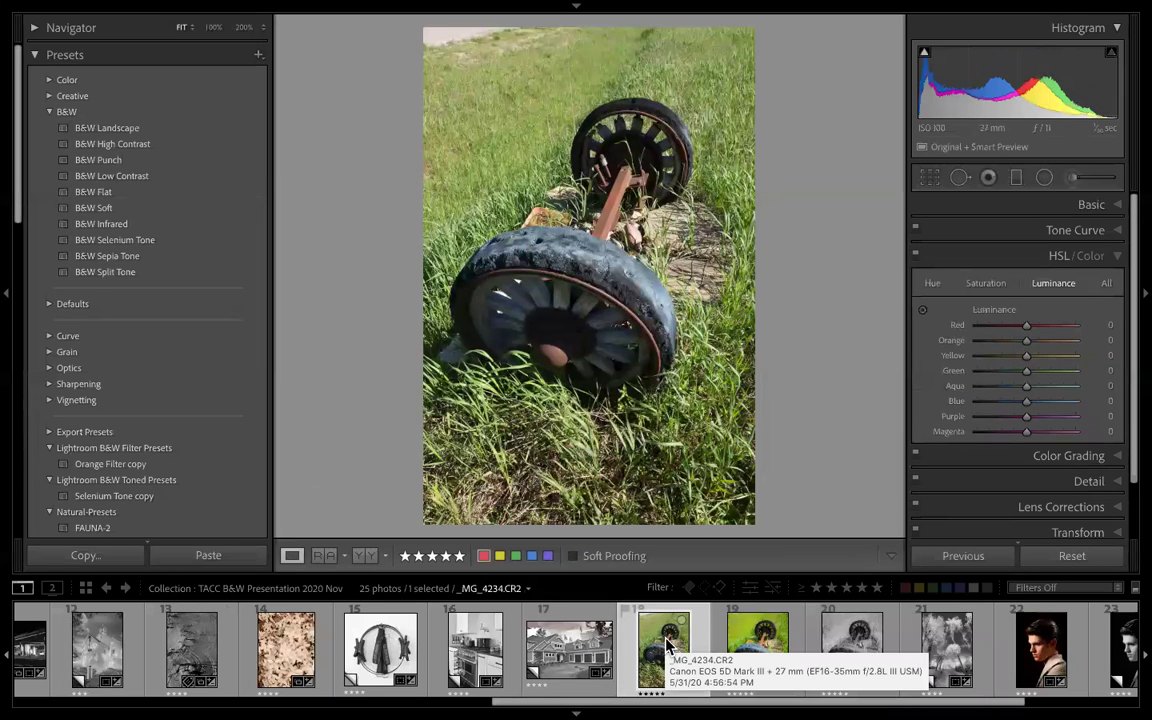
{"action": "left_click", "coordinate": [760, 645]}
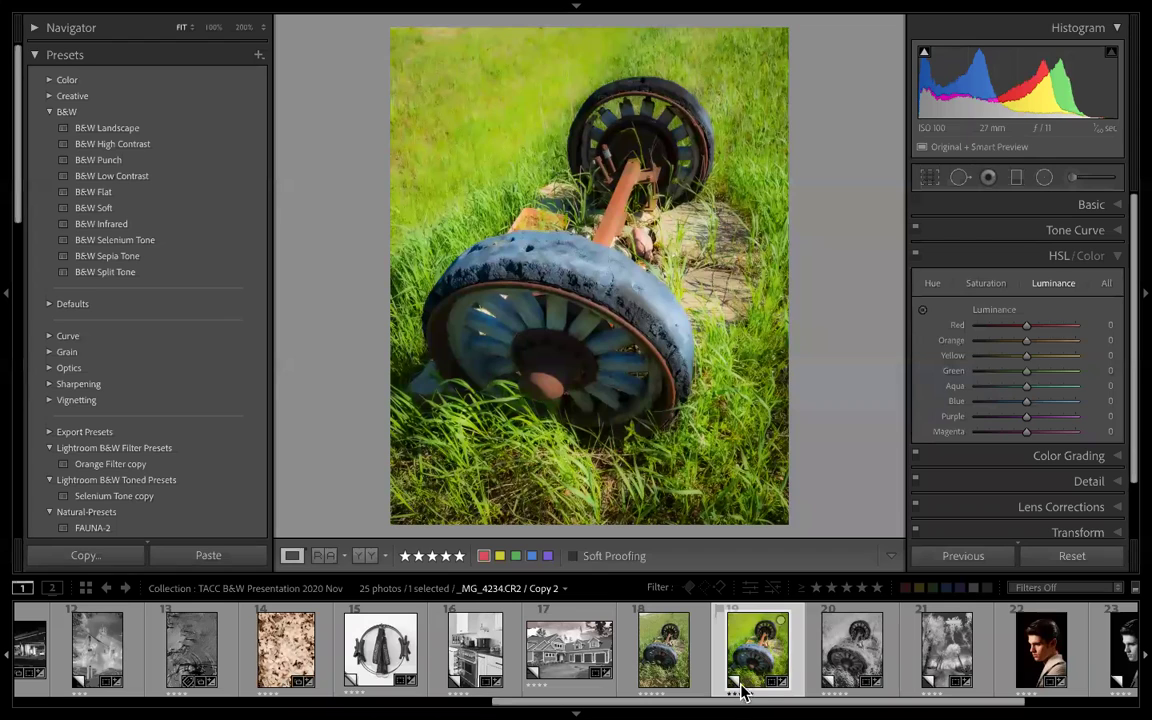
{"action": "key", "text": "5"}
- Open the black-and-white wheels photo _MG_4234 Copy 1 and set Green to +25 in its Black & White Mix
{"action": "left_click", "coordinate": [855, 655]}
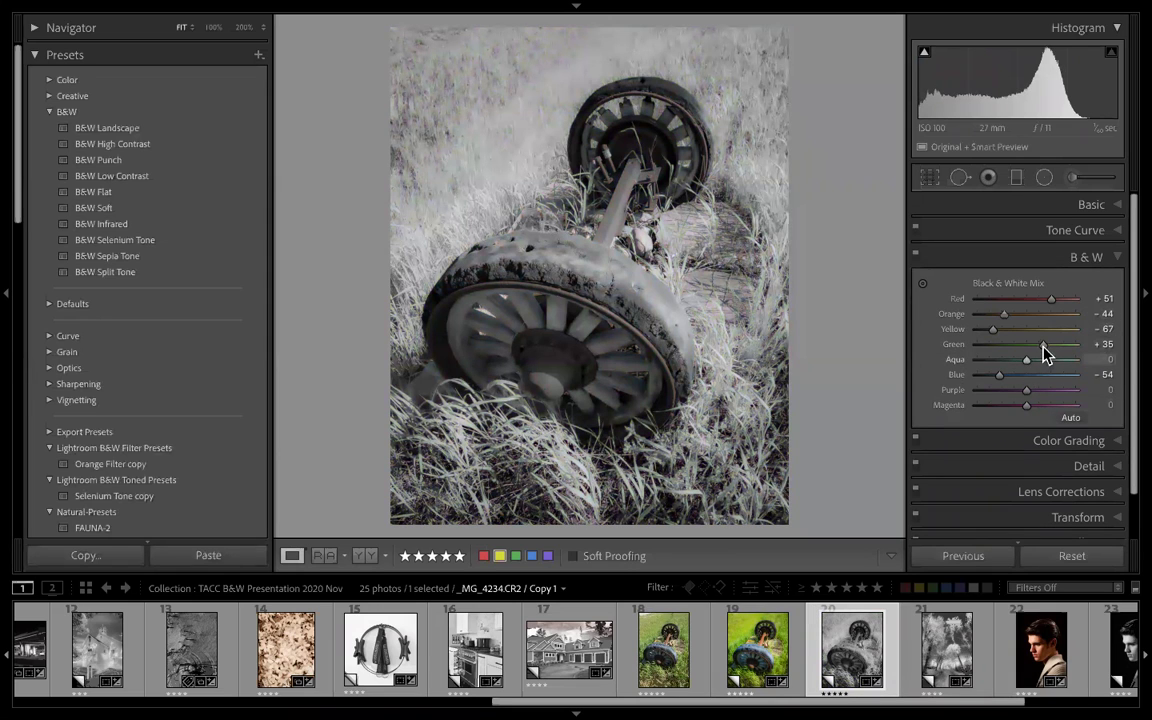
{"action": "mouse_move", "coordinate": [1040, 345]}
{"action": "left_mouse_down"}
{"action": "mouse_move", "coordinate": [1023, 345]}
{"action": "mouse_move", "coordinate": [1036, 352]}
{"action": "left_mouse_up"}
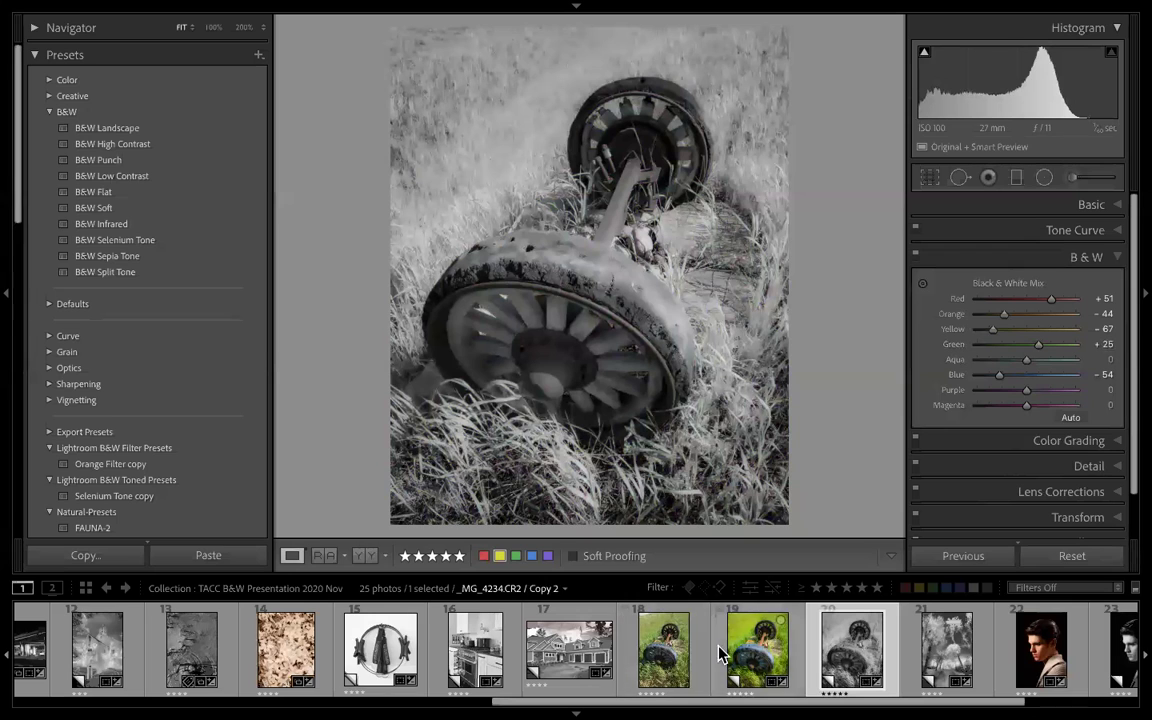
- Compare the original wheels photo _MG_4234 with its color Copy 2, and return to the house photo _MG_0391 Copy 1
{"action": "left_click", "coordinate": [656, 650]}
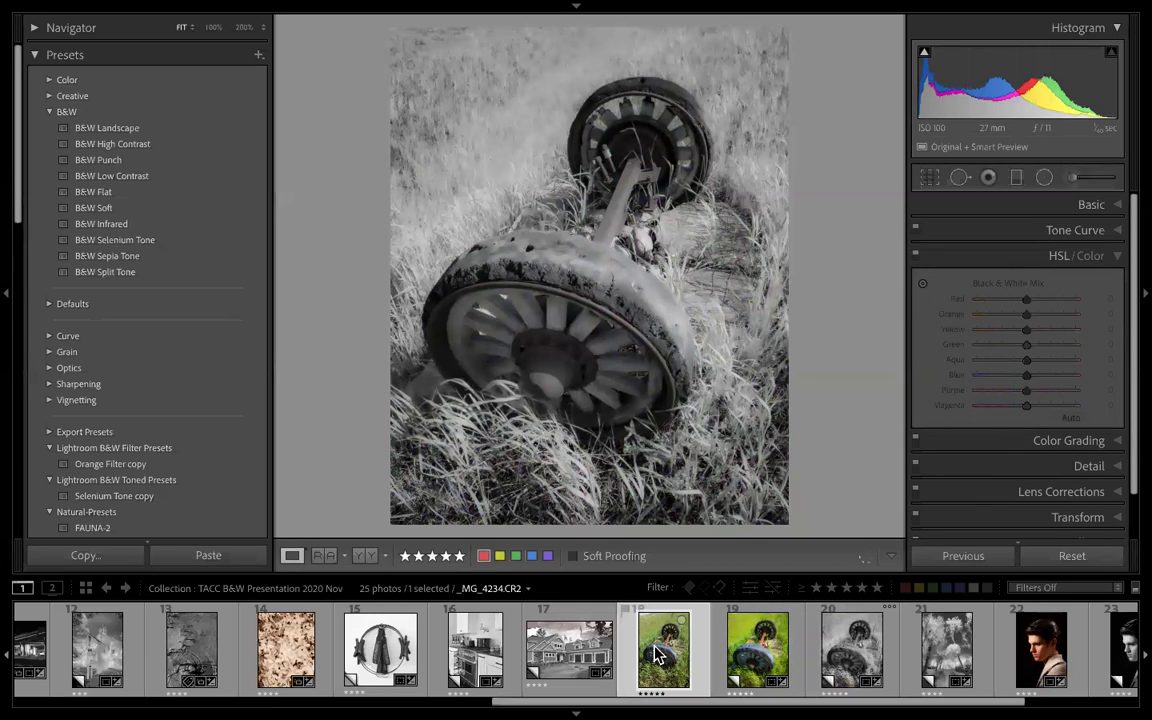
{"action": "left_click", "coordinate": [760, 650]}
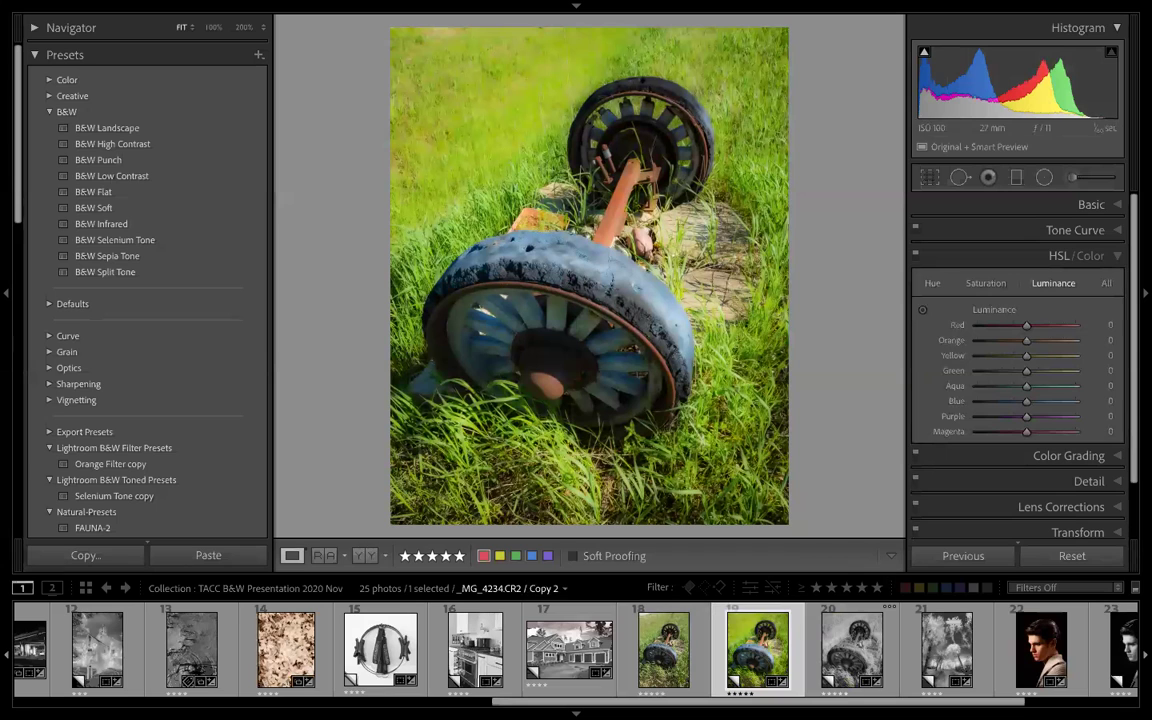
{"action": "left_click", "coordinate": [670, 650]}
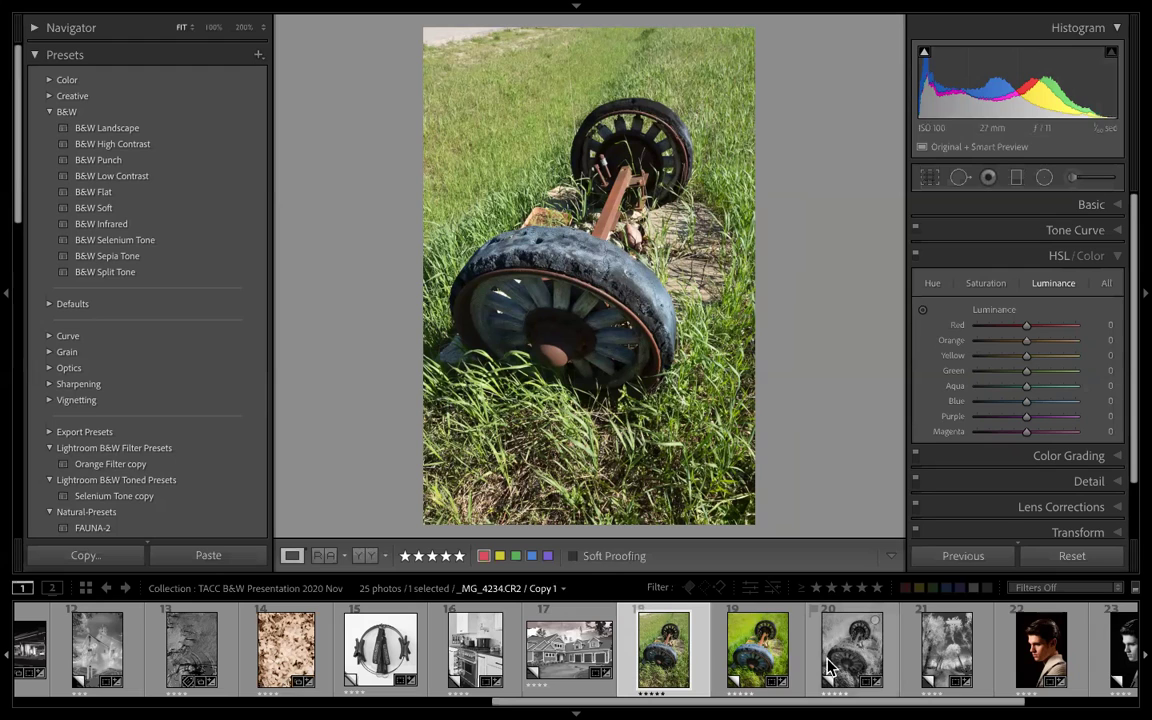
{"action": "left_click", "coordinate": [565, 652]}
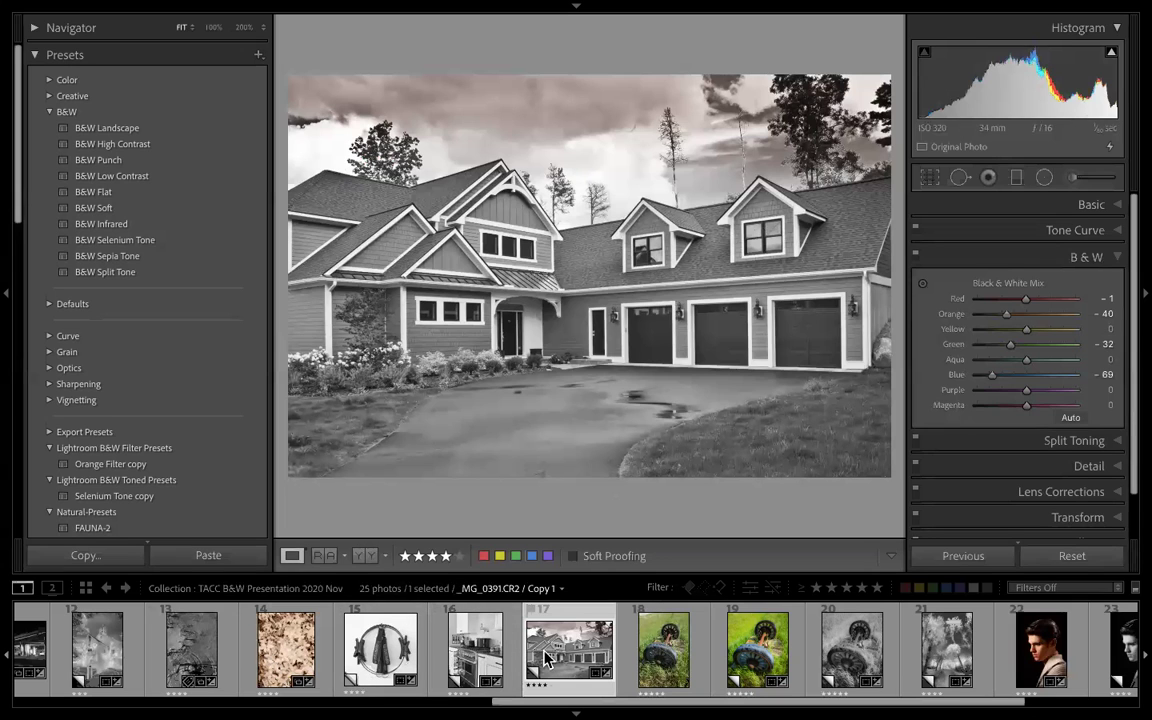
- Open the tree-lined road photo _MG_4180 Copy 1 and set its Highlights to -24 and Blacks to +65
{"action": "scroll", "coordinate": [708, 655], "scroll_direction": "down", "scroll_amount": 3}
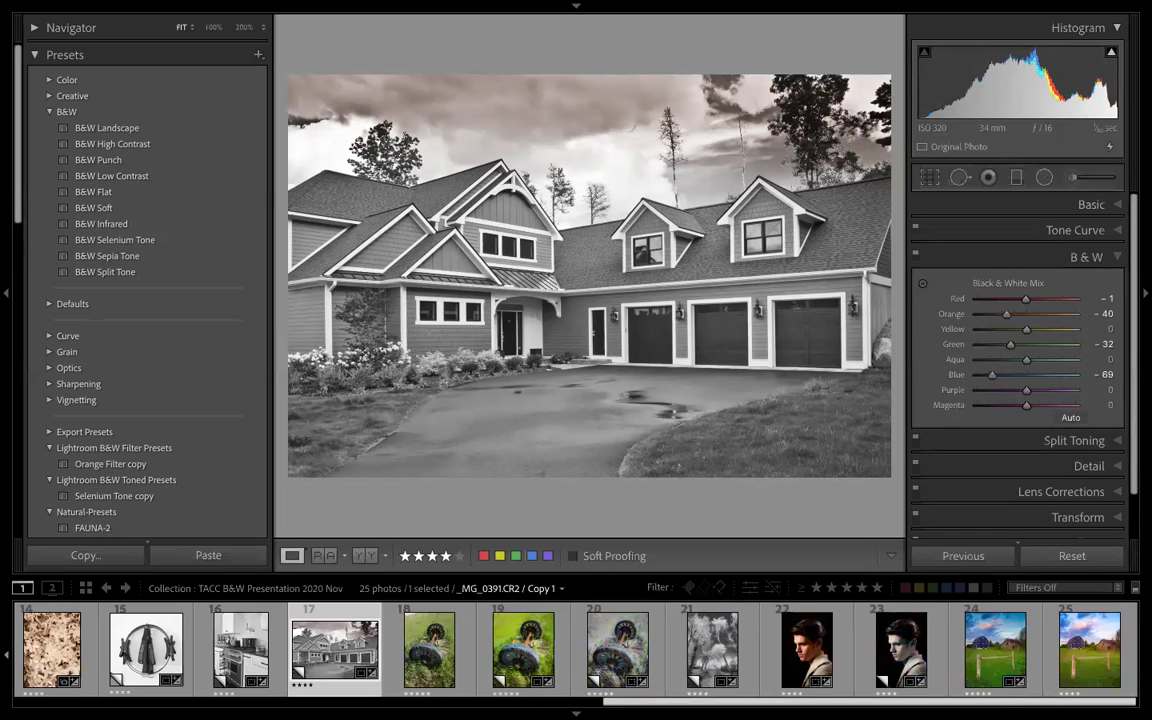
{"action": "left_click", "coordinate": [712, 660]}
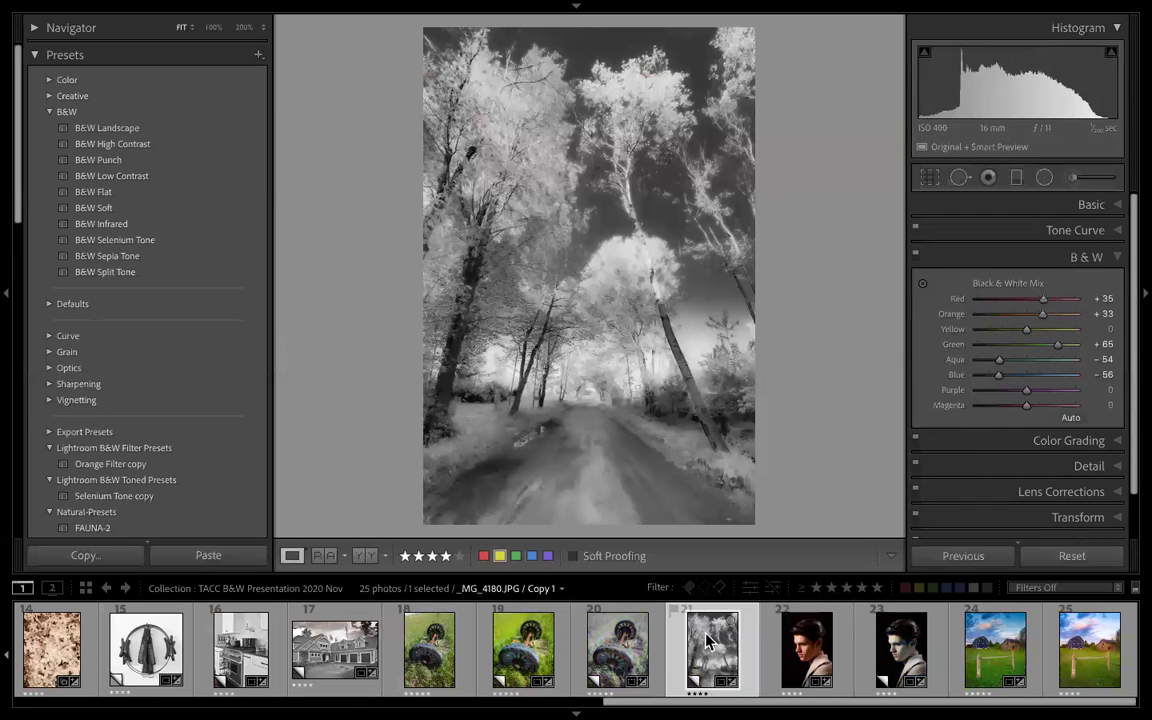
{"action": "left_click", "coordinate": [1096, 207]}
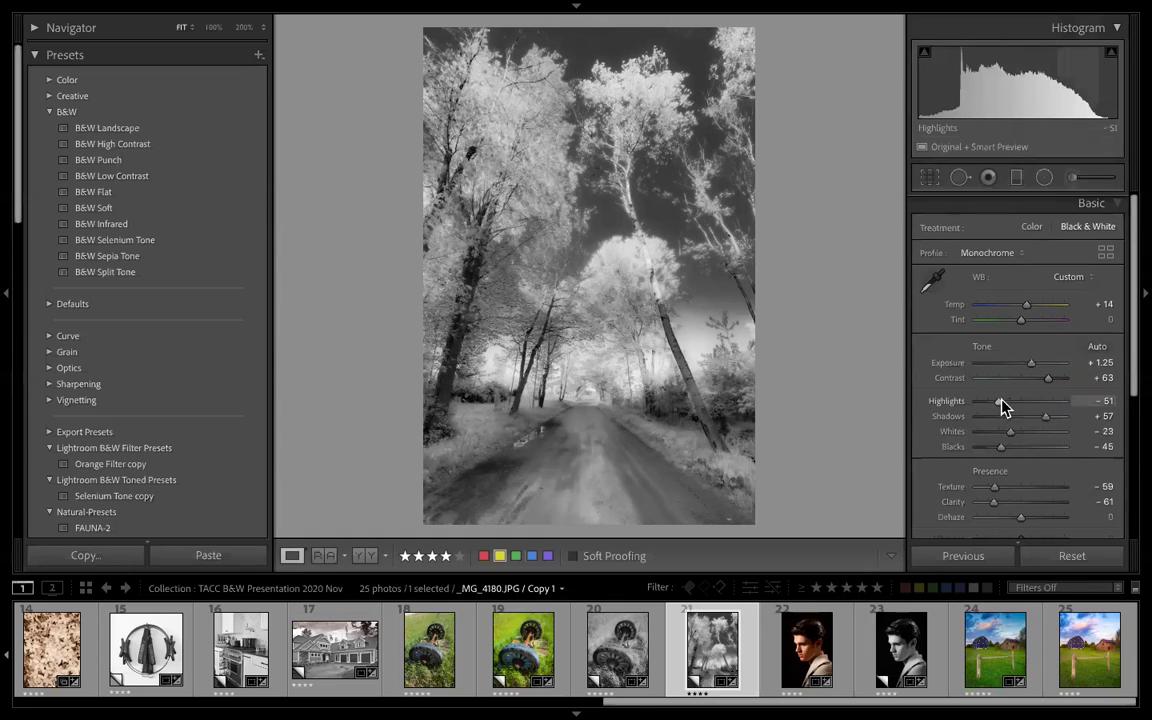
{"action": "mouse_move", "coordinate": [1003, 406]}
{"action": "left_mouse_down"}
{"action": "mouse_move", "coordinate": [1008, 418]}
{"action": "mouse_move", "coordinate": [1000, 405]}
{"action": "mouse_move", "coordinate": [1021, 406]}
{"action": "mouse_move", "coordinate": [1012, 408]}
{"action": "left_mouse_up"}
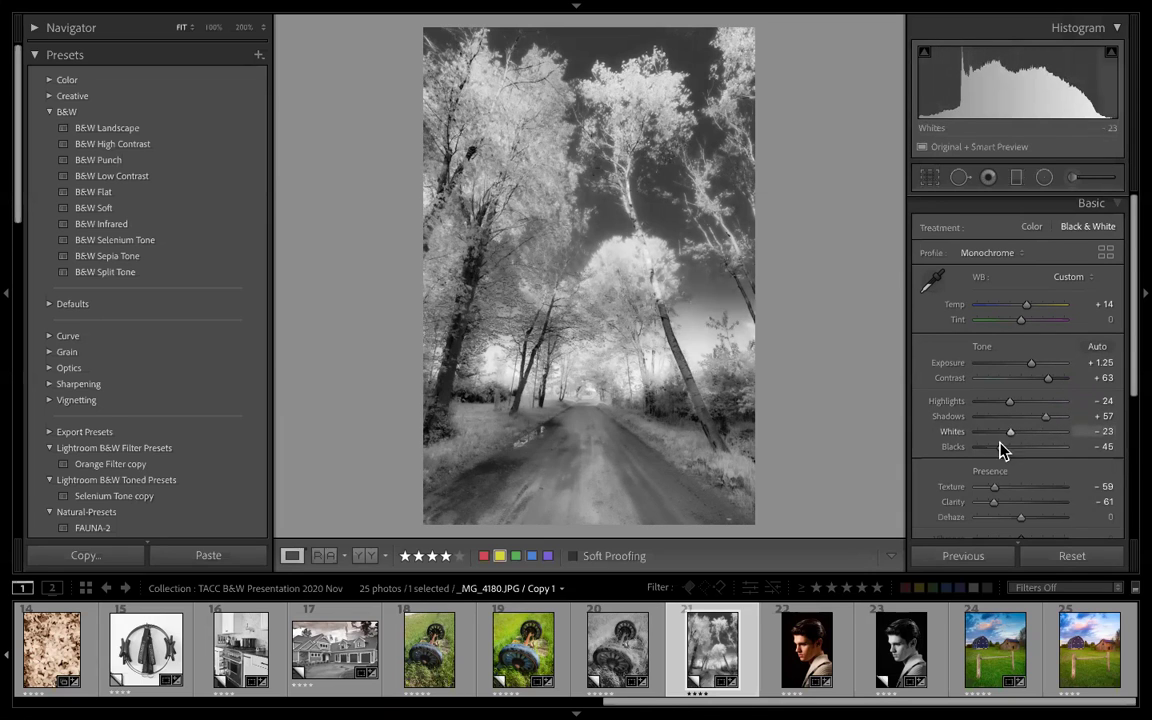
{"action": "left_click_drag", "start_coordinate": [1000, 451], "coordinate": [1052, 457]}
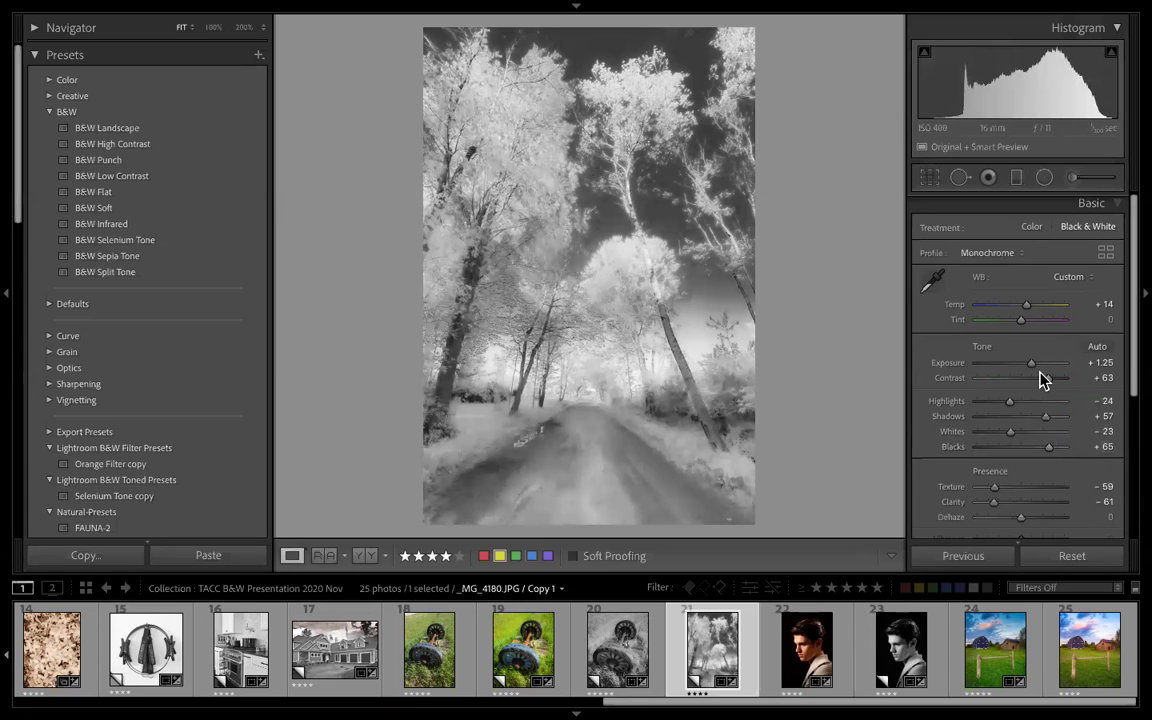
- Set the road photo's Clarity to -63
{"action": "scroll", "coordinate": [1036, 432], "scroll_direction": "down", "scroll_amount": 1}
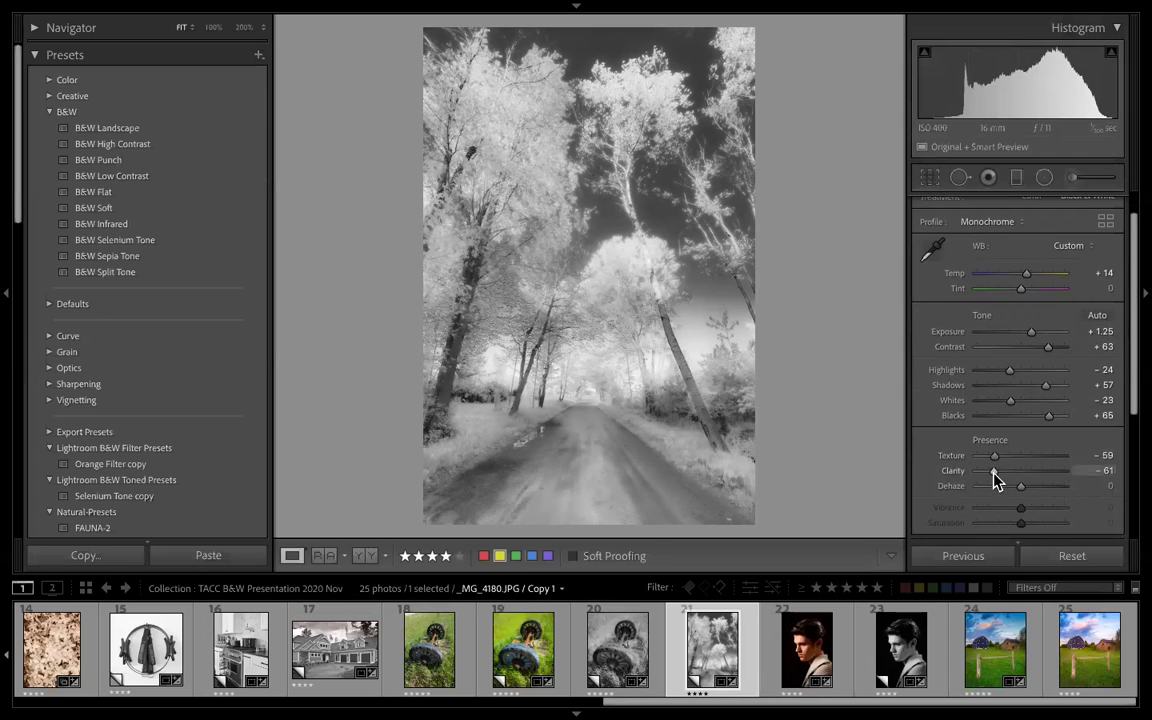
{"action": "mouse_move", "coordinate": [994, 474]}
{"action": "left_mouse_down"}
{"action": "mouse_move", "coordinate": [1052, 481]}
{"action": "mouse_move", "coordinate": [990, 476]}
{"action": "mouse_move", "coordinate": [1000, 477]}
{"action": "left_mouse_up"}
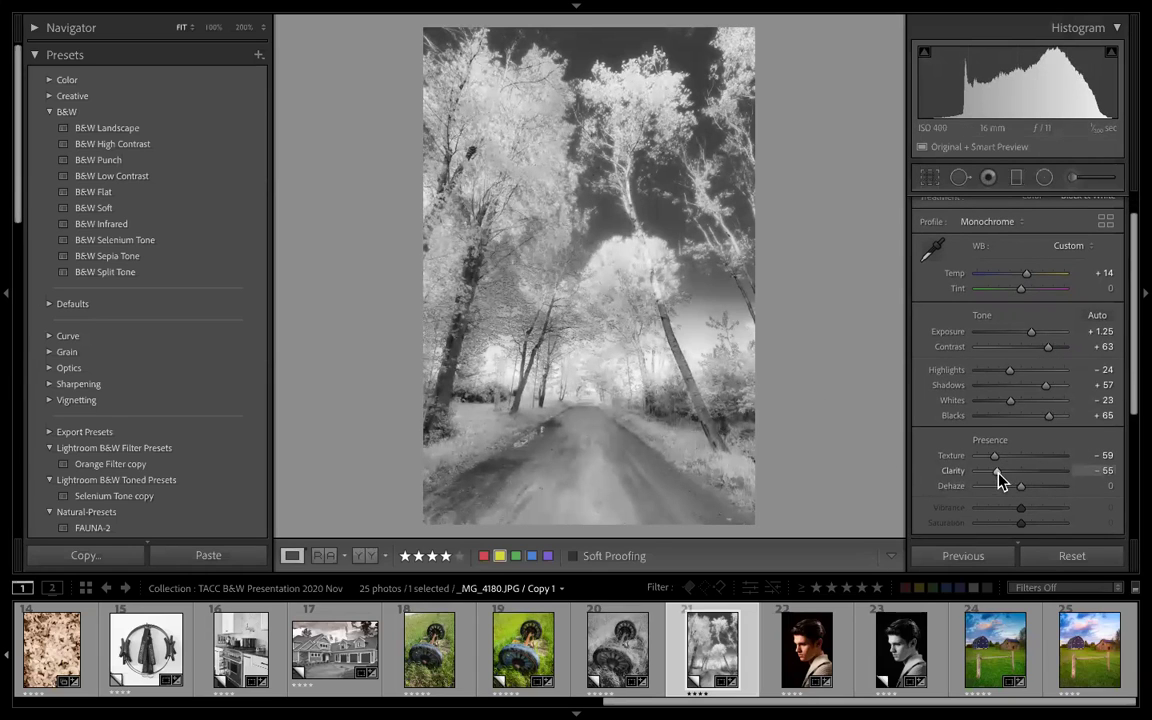
{"action": "left_click_drag", "start_coordinate": [996, 472], "coordinate": [991, 471]}
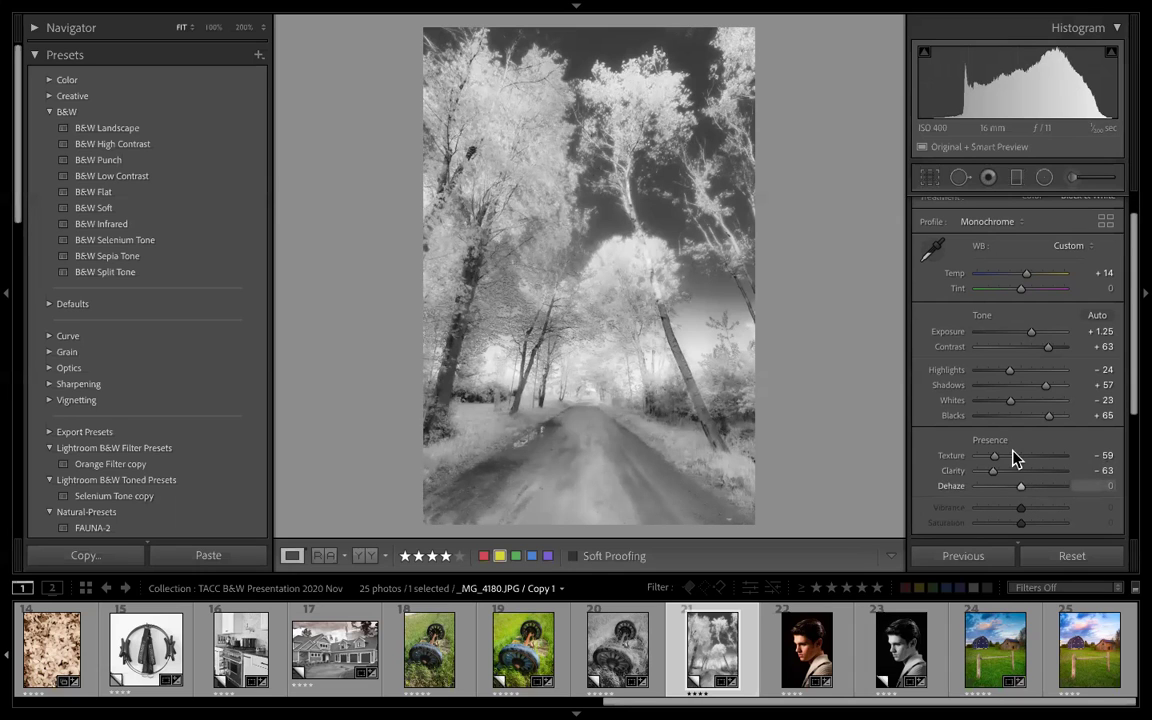
- Set the road photo's Black & White Mix to Orange +32, Yellow -42, Green +62, Aqua -76 and Blue -59
{"action": "scroll", "coordinate": [1023, 432], "scroll_direction": "down", "scroll_amount": 2}
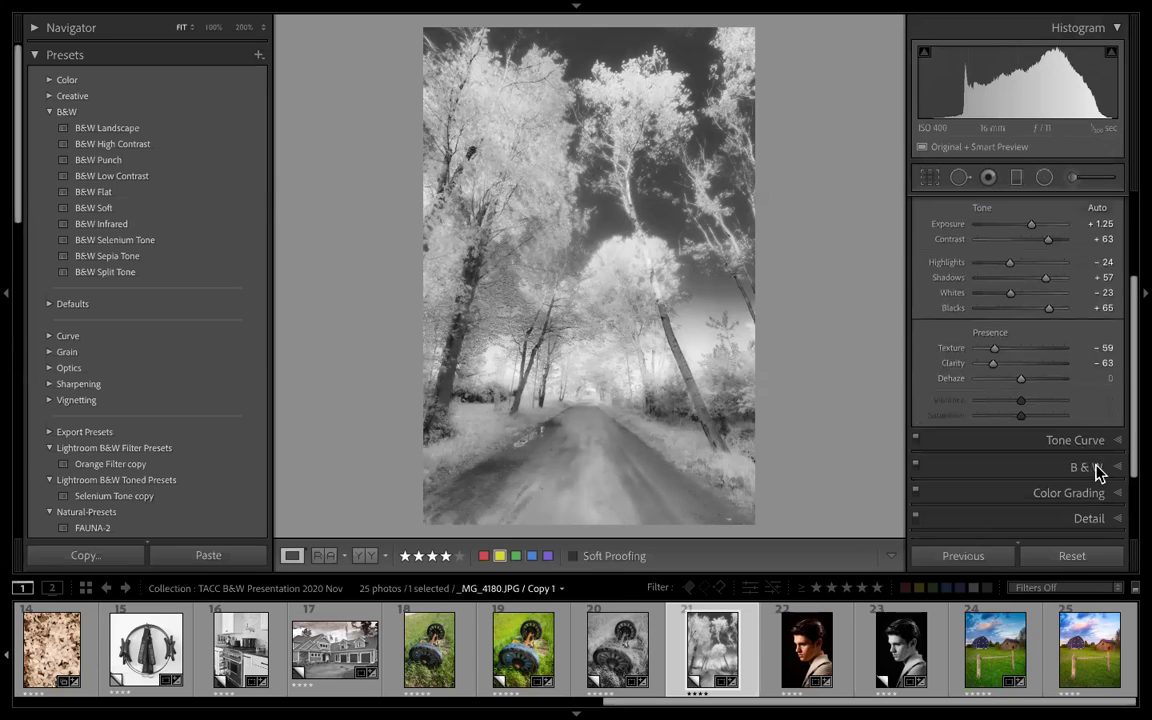
{"action": "left_click", "coordinate": [1088, 468]}
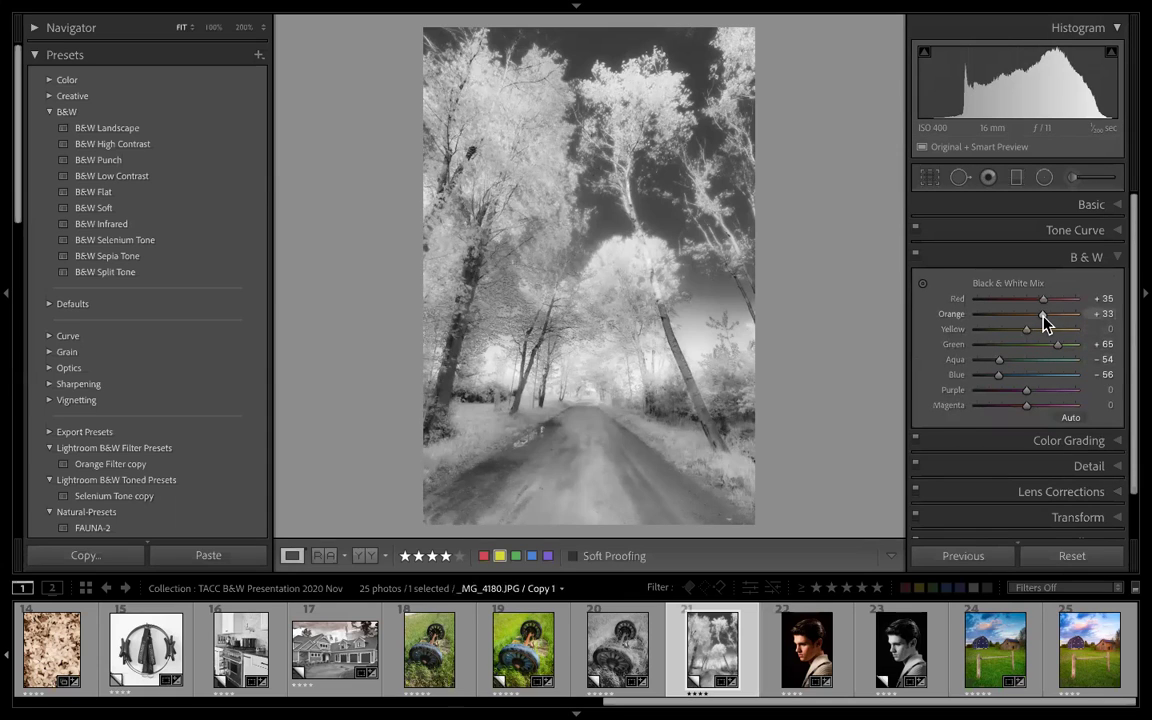
{"action": "left_click_drag", "start_coordinate": [1042, 315], "coordinate": [1007, 332]}
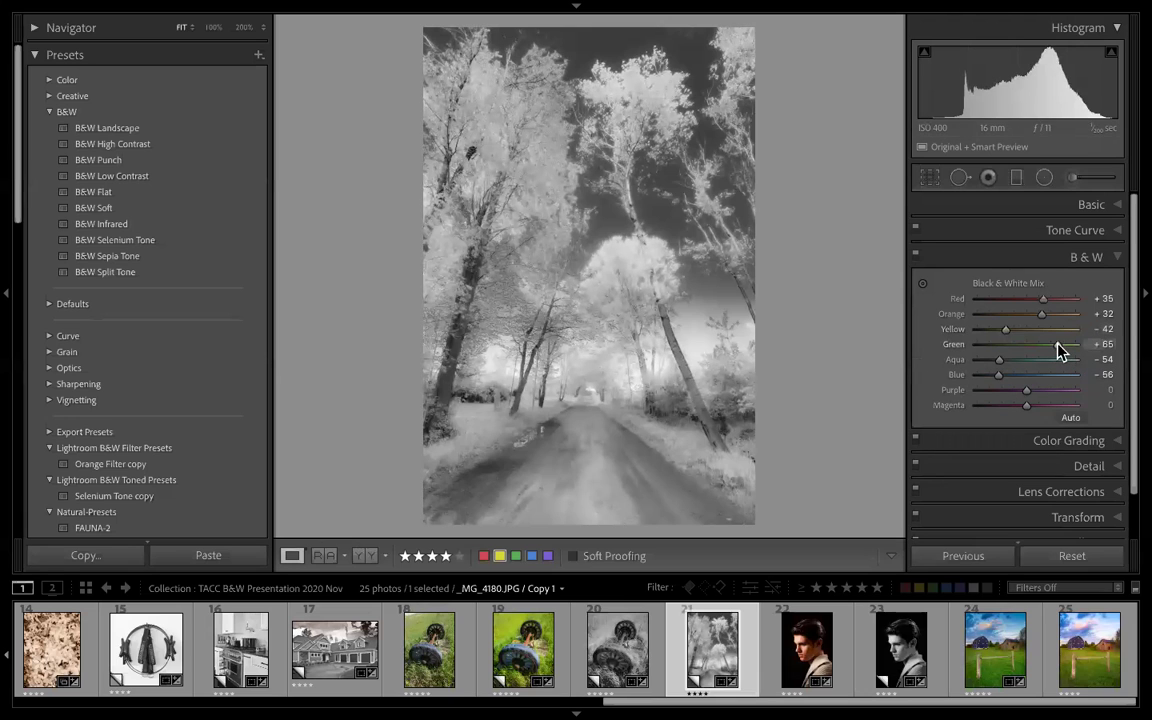
{"action": "mouse_move", "coordinate": [1057, 347]}
{"action": "left_mouse_down"}
{"action": "mouse_move", "coordinate": [1031, 350]}
{"action": "mouse_move", "coordinate": [1056, 345]}
{"action": "left_mouse_up"}
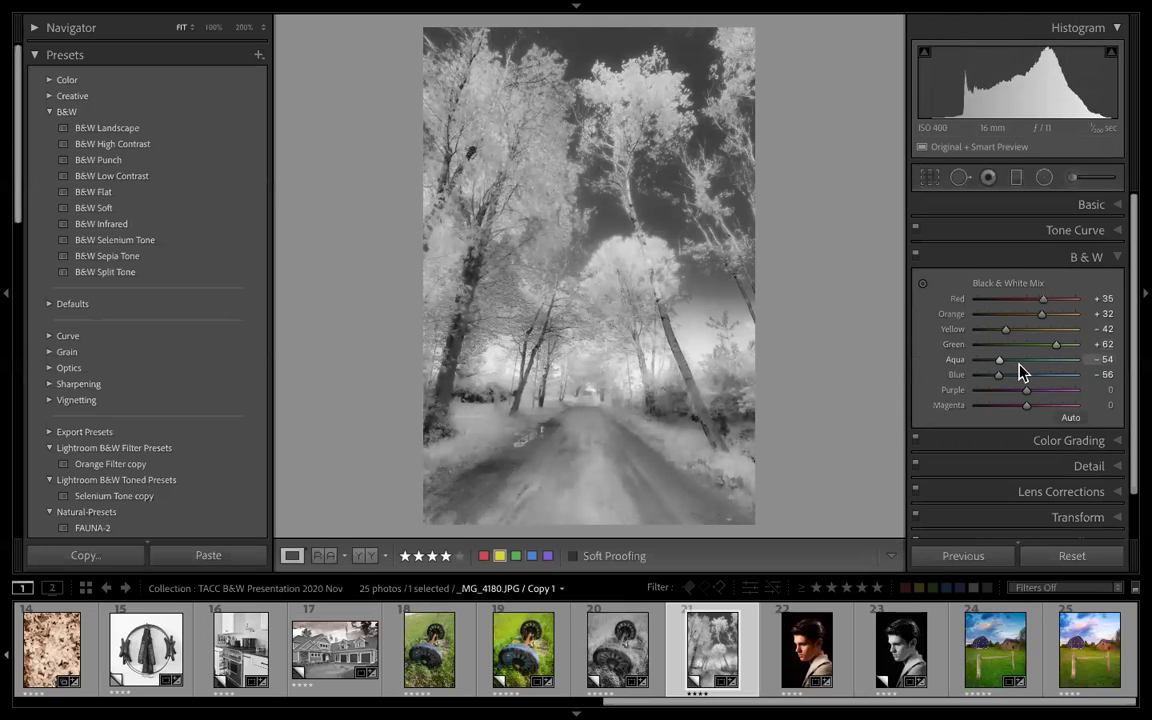
{"action": "mouse_move", "coordinate": [996, 360]}
{"action": "left_mouse_down"}
{"action": "mouse_move", "coordinate": [1032, 361]}
{"action": "mouse_move", "coordinate": [985, 360]}
{"action": "mouse_move", "coordinate": [1031, 378]}
{"action": "mouse_move", "coordinate": [996, 377]}
{"action": "left_mouse_up"}
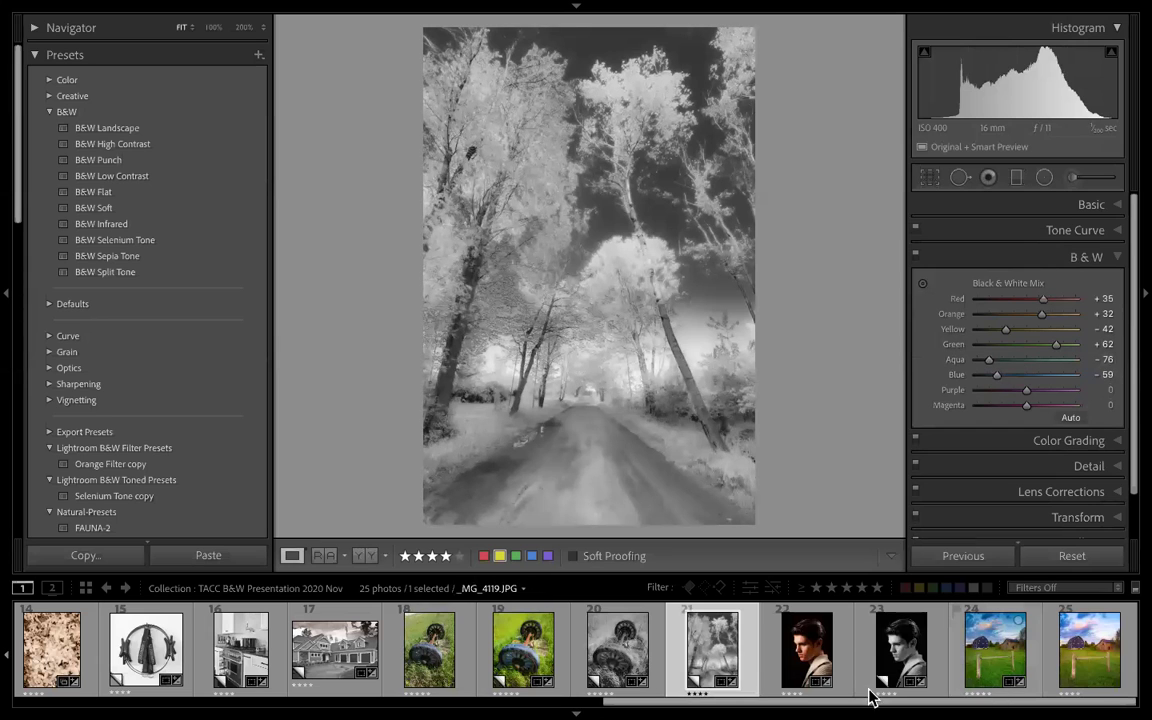
- Examine the grass and barns in the color photo _MG_4119 at 100%, and open the HDR version _MG_4118-HDR for comparison
{"action": "left_click", "coordinate": [997, 655]}
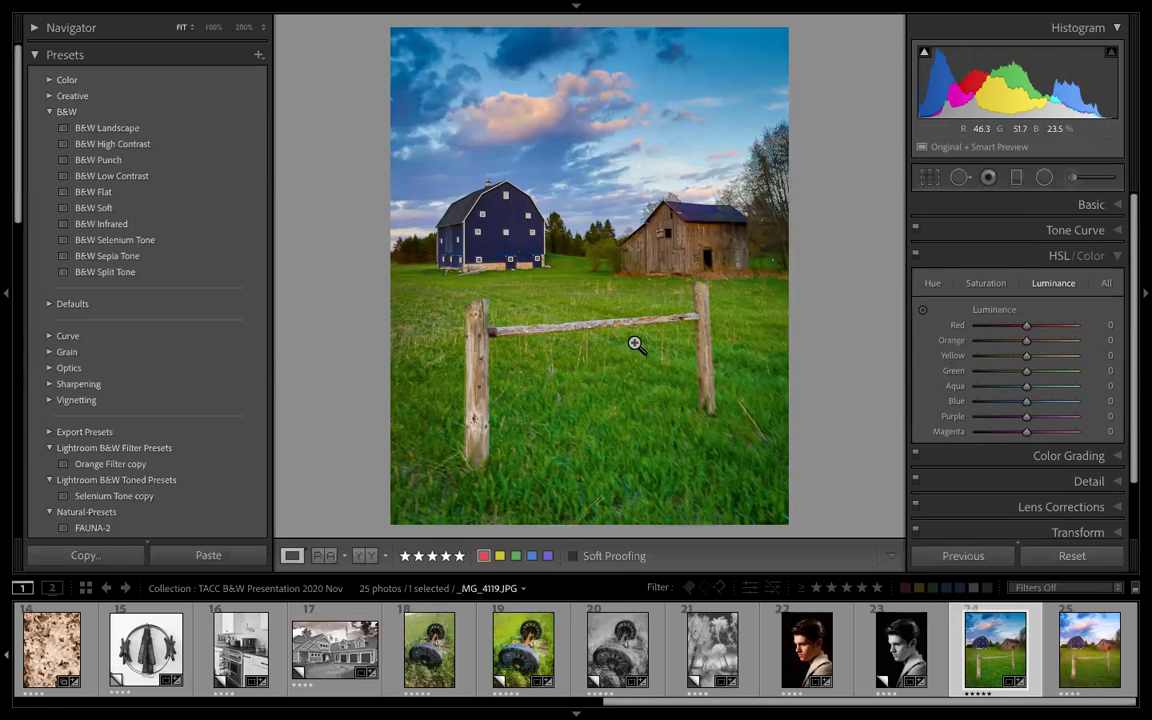
{"action": "left_click", "coordinate": [609, 404]}
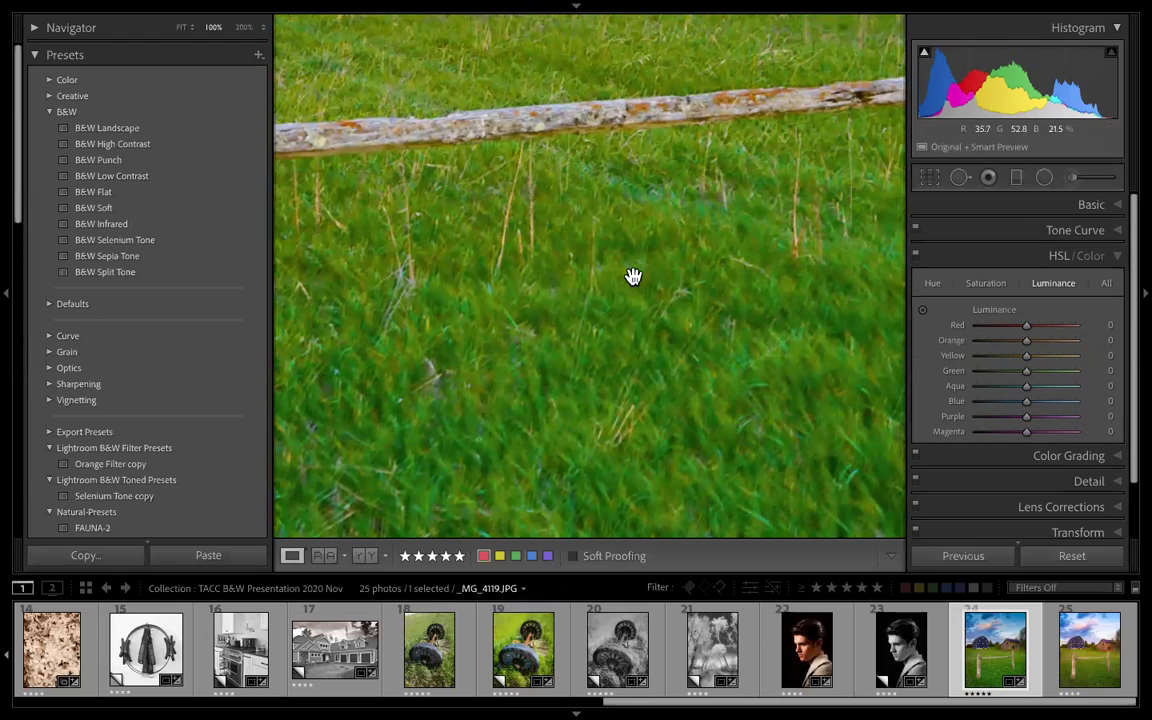
{"action": "scroll", "coordinate": [625, 294], "scroll_direction": "up", "scroll_amount": 4}
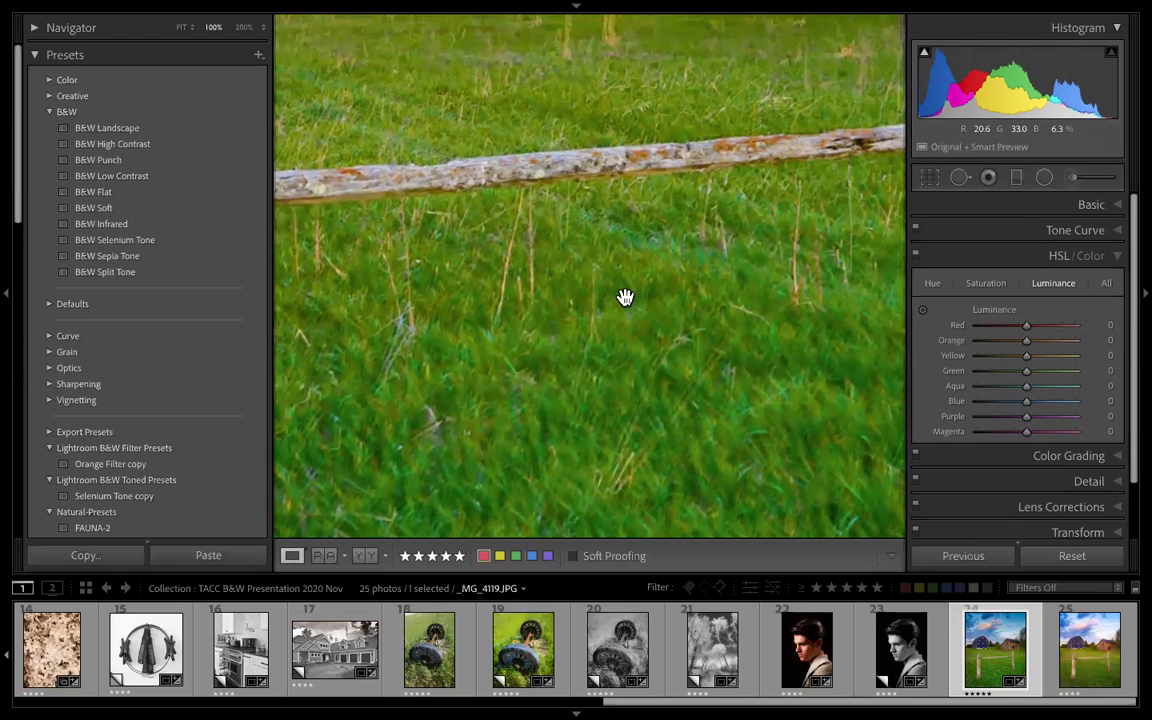
{"action": "scroll", "coordinate": [628, 294], "scroll_direction": "down", "scroll_amount": 8}
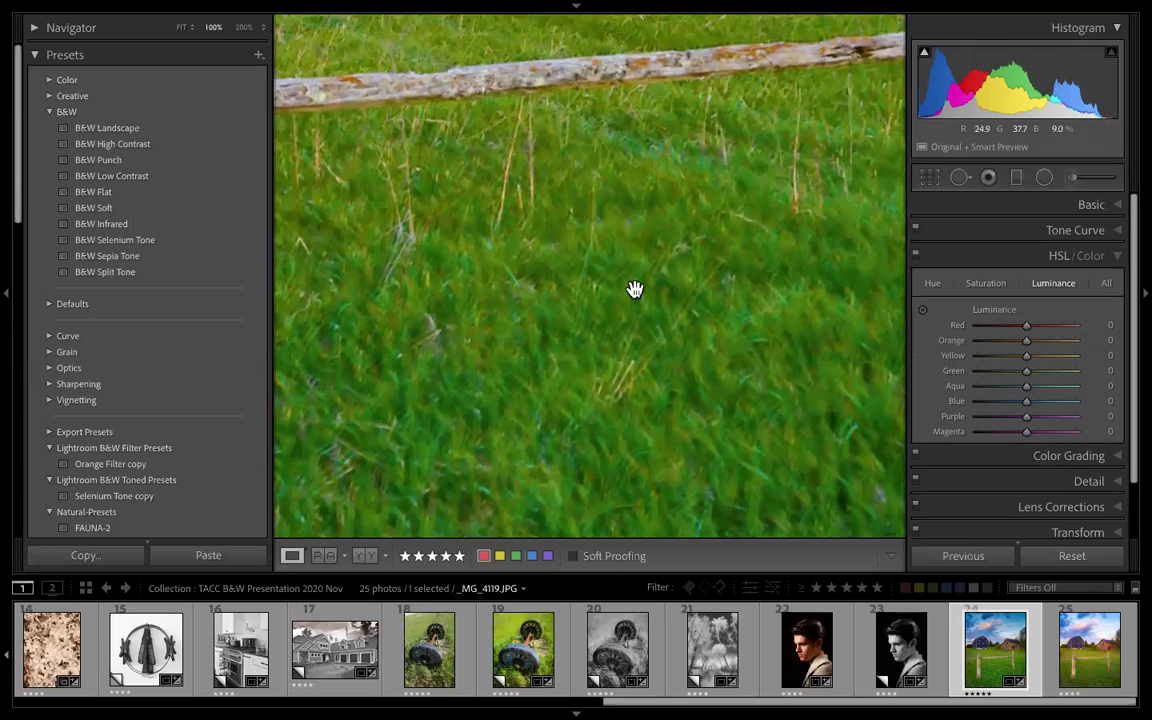
{"action": "scroll", "coordinate": [642, 284], "scroll_direction": "up", "scroll_amount": 20}
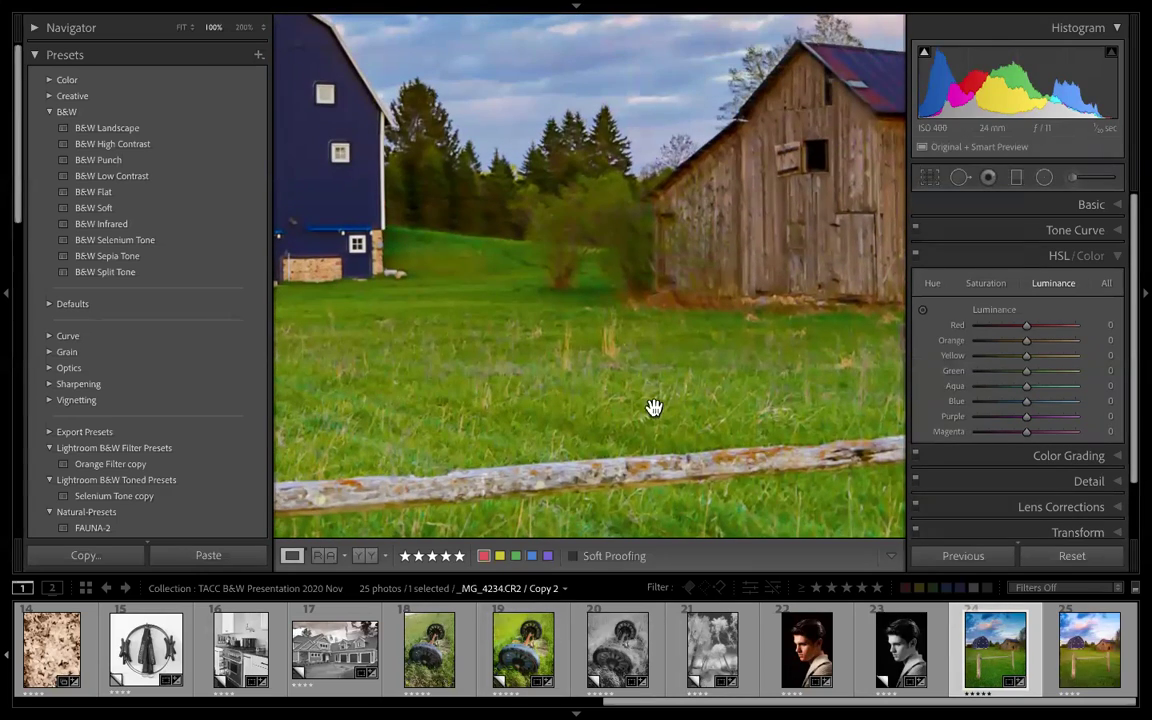
{"action": "scroll", "coordinate": [662, 391], "scroll_direction": "down", "scroll_amount": 10}
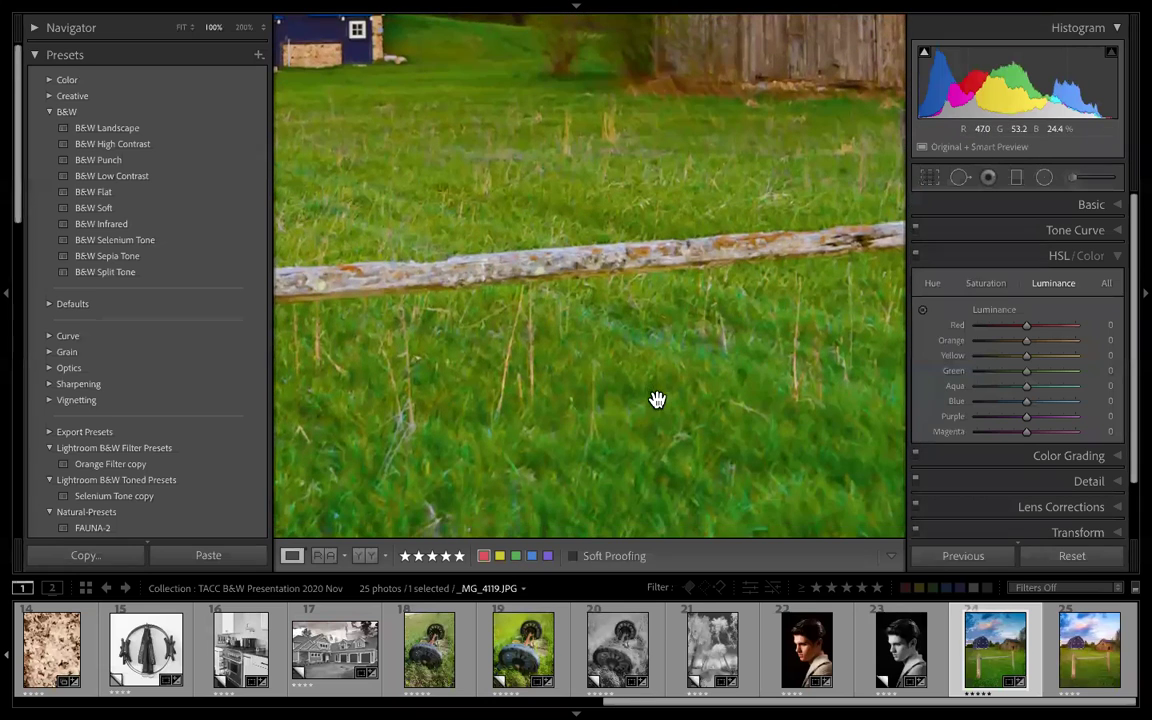
{"action": "scroll", "coordinate": [660, 390], "scroll_direction": "down", "scroll_amount": 7}
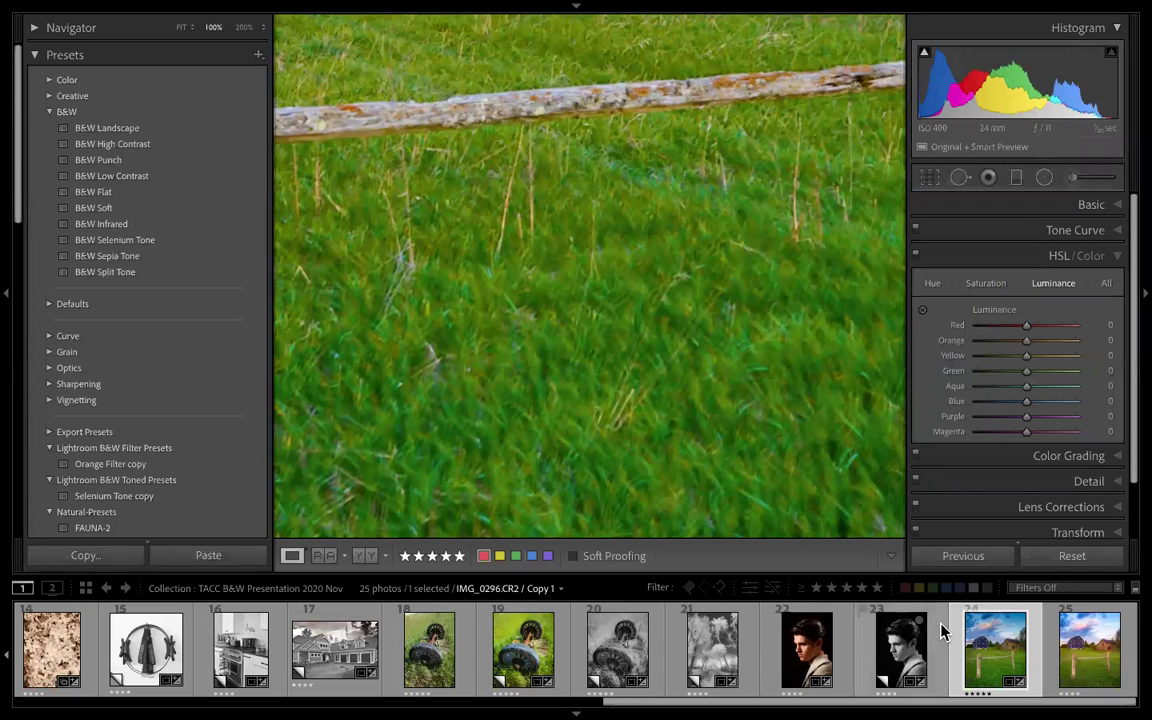
{"action": "left_click", "coordinate": [689, 275]}
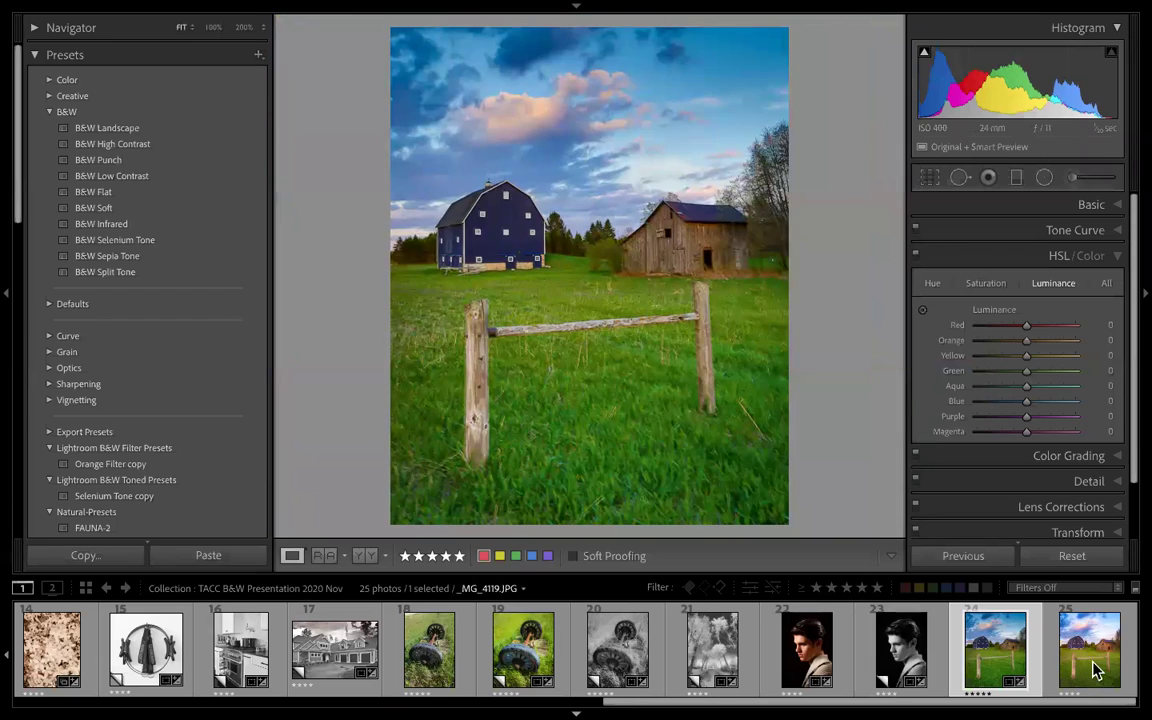
{"action": "left_click", "coordinate": [1088, 668]}
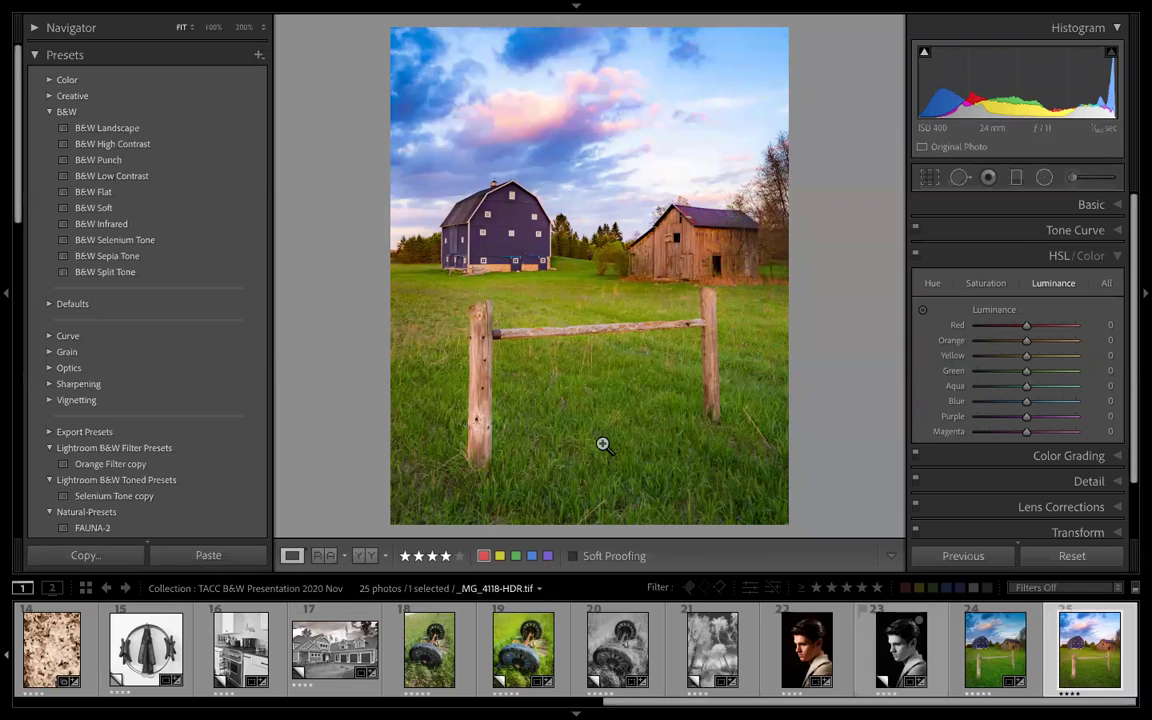
- Examine the fence, grass and barns in the HDR photo _MG_4118-HDR at 100%, comparing it with the neighbouring _MG_4119
{"action": "left_click", "coordinate": [620, 404]}
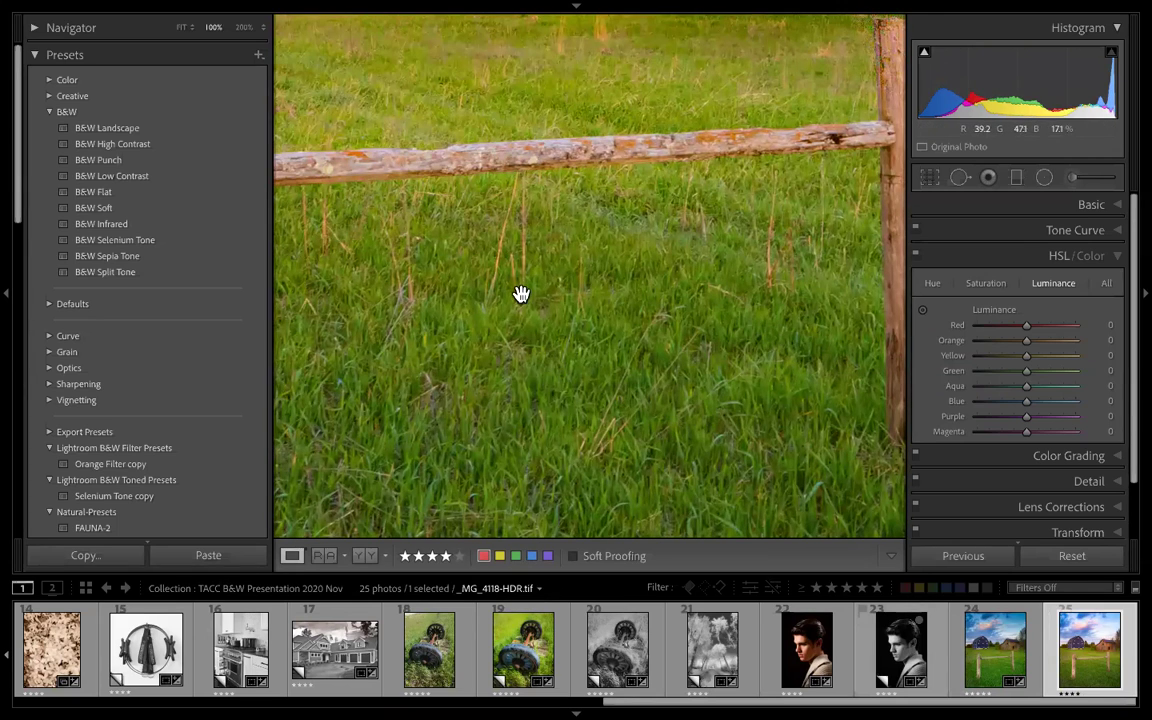
{"action": "scroll", "coordinate": [609, 329], "scroll_direction": "up", "scroll_amount": 4}
{"action": "scroll", "coordinate": [612, 342], "scroll_direction": "up", "scroll_amount": 3}
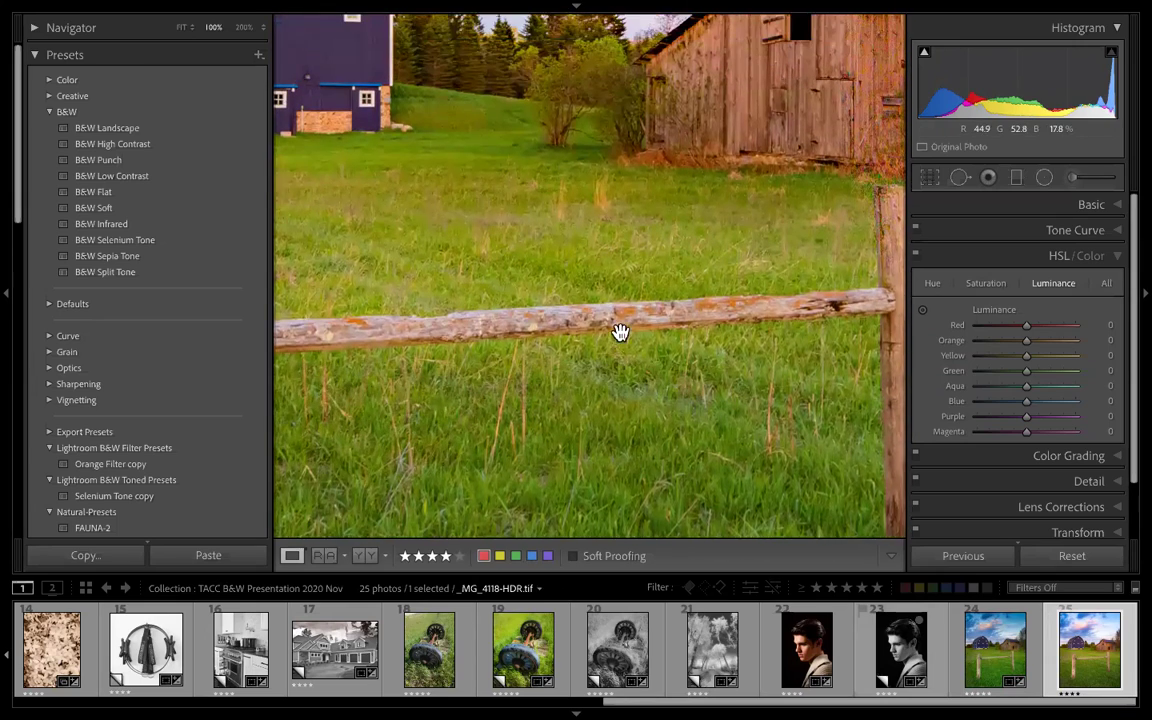
{"action": "scroll", "coordinate": [622, 338], "scroll_direction": "up", "scroll_amount": 1}
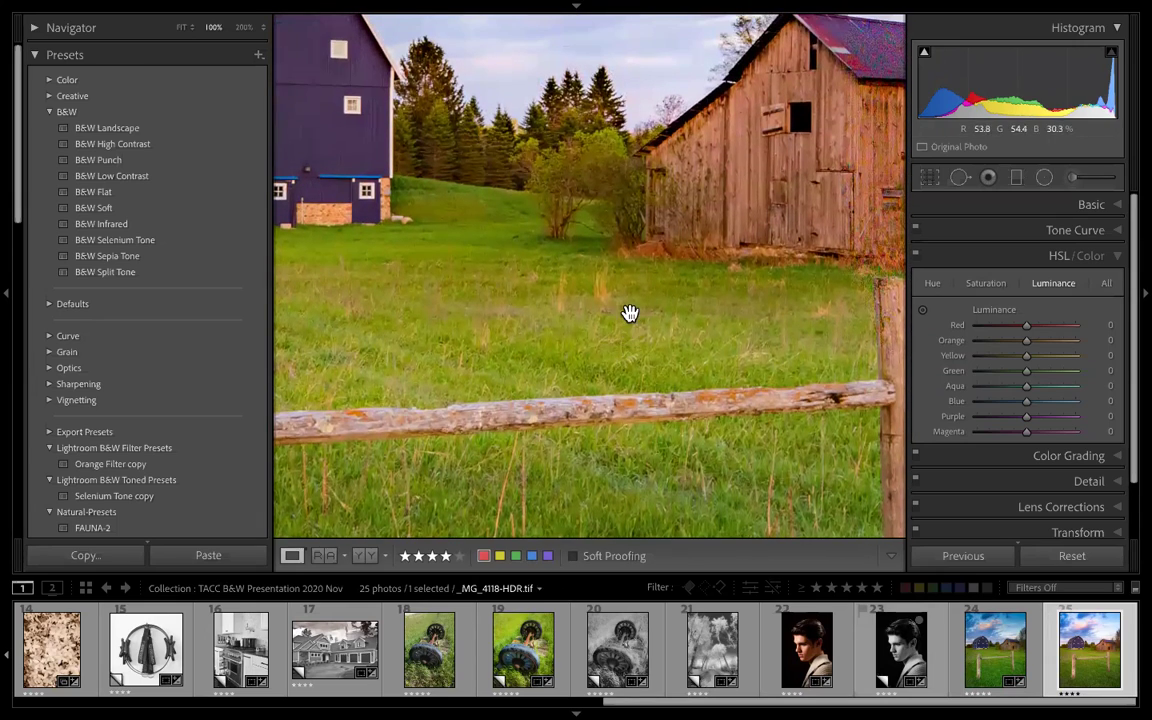
{"action": "scroll", "coordinate": [632, 335], "scroll_direction": "up", "scroll_amount": 4}
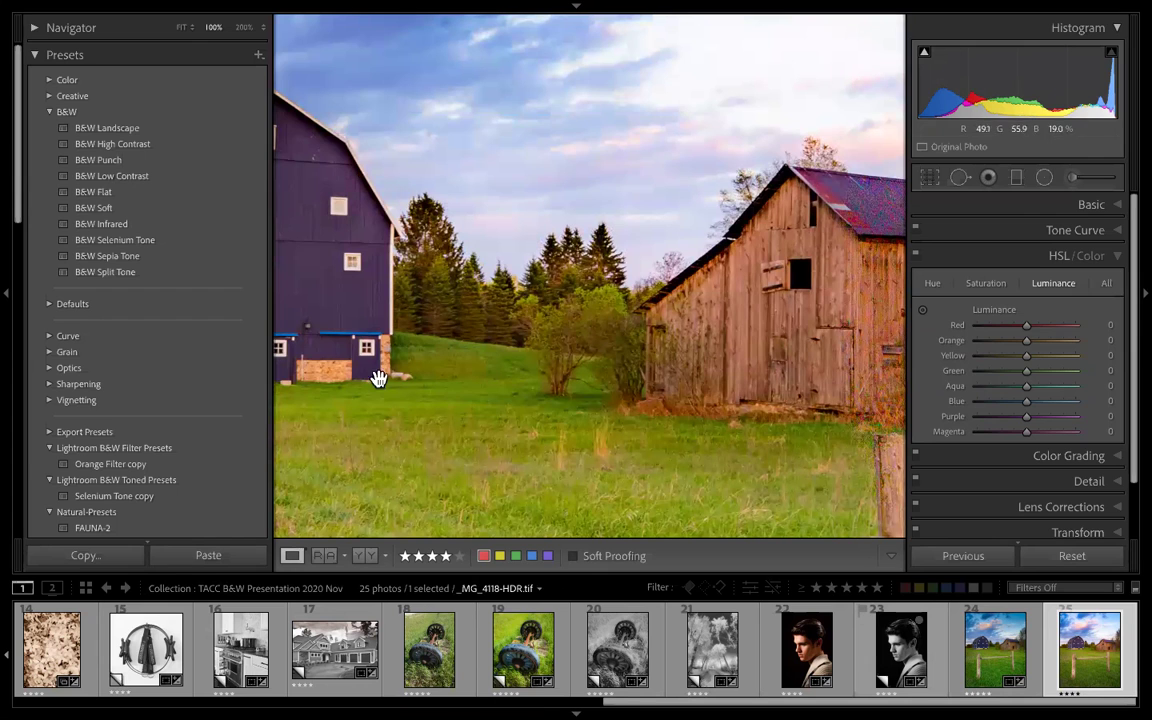
{"action": "scroll", "coordinate": [625, 440], "scroll_direction": "down", "scroll_amount": 4}
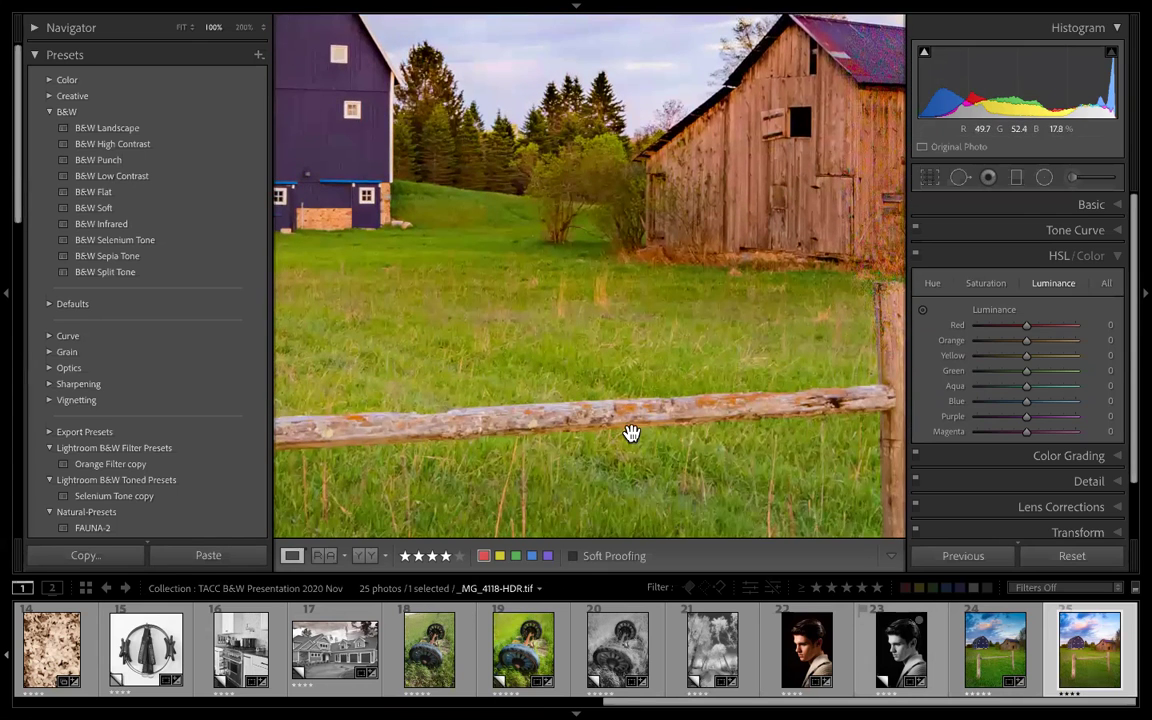
{"action": "scroll", "coordinate": [633, 432], "scroll_direction": "down", "scroll_amount": 3}
{"action": "key", "text": "Left"}
{"action": "key", "text": "Right"}
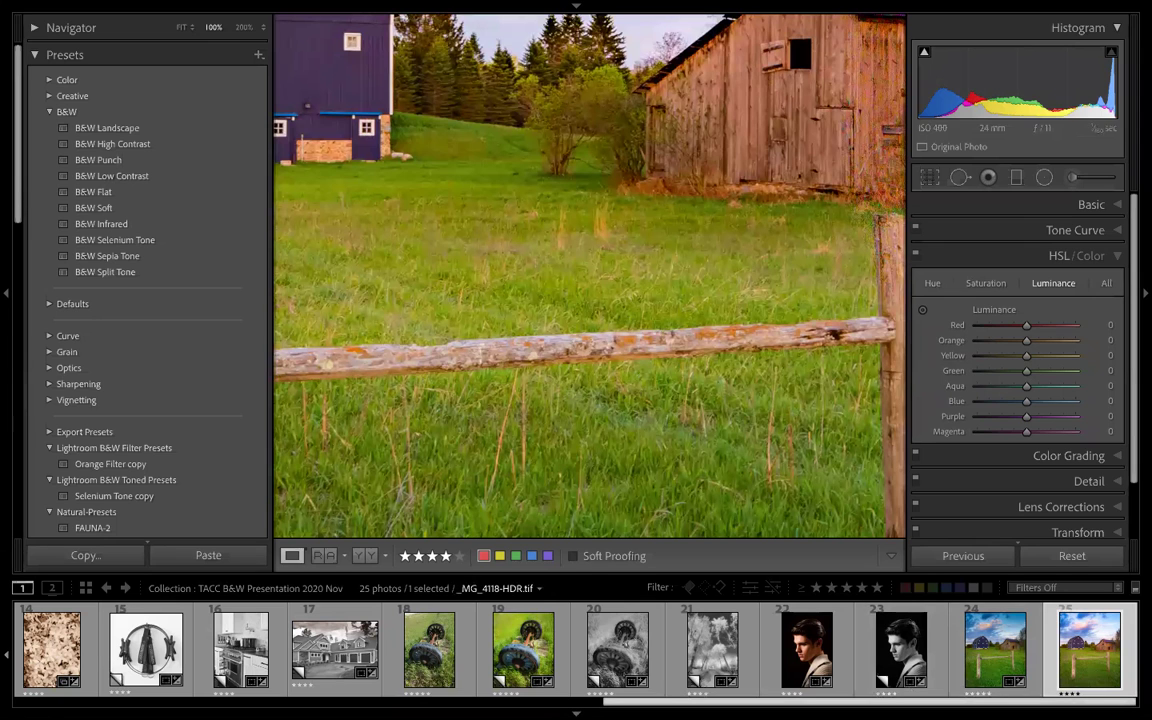
{"action": "key", "text": "Left"}
{"action": "key", "text": "Right"}
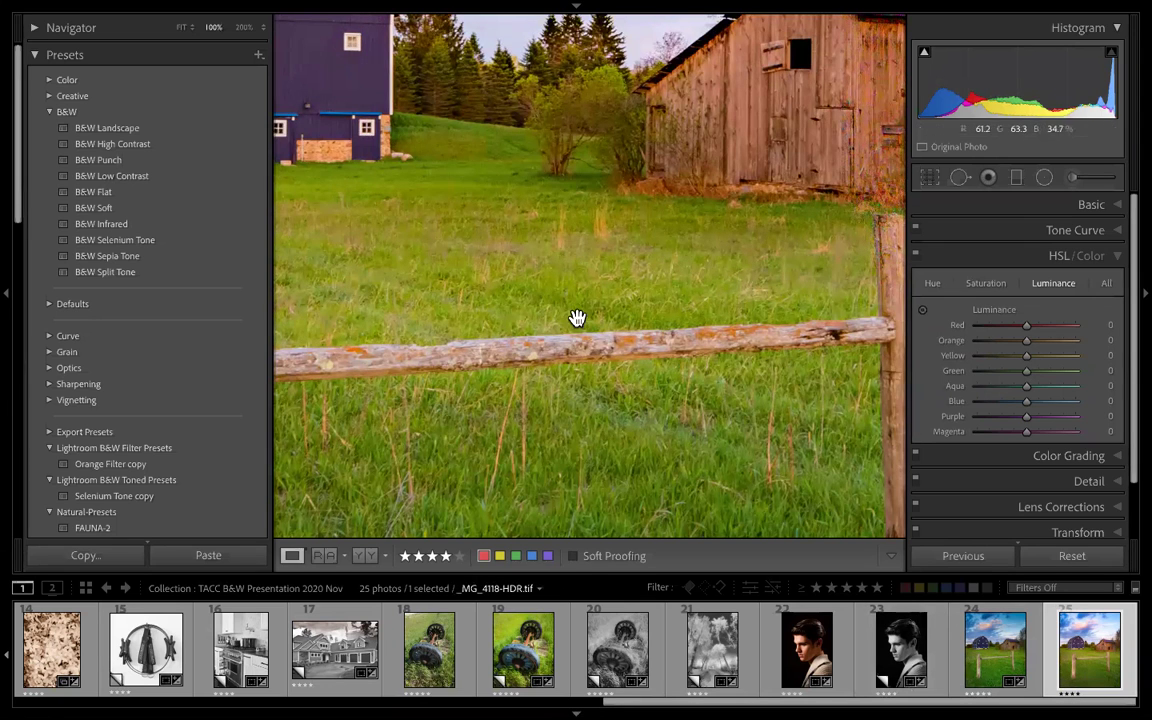
{"action": "left_click", "coordinate": [576, 319]}
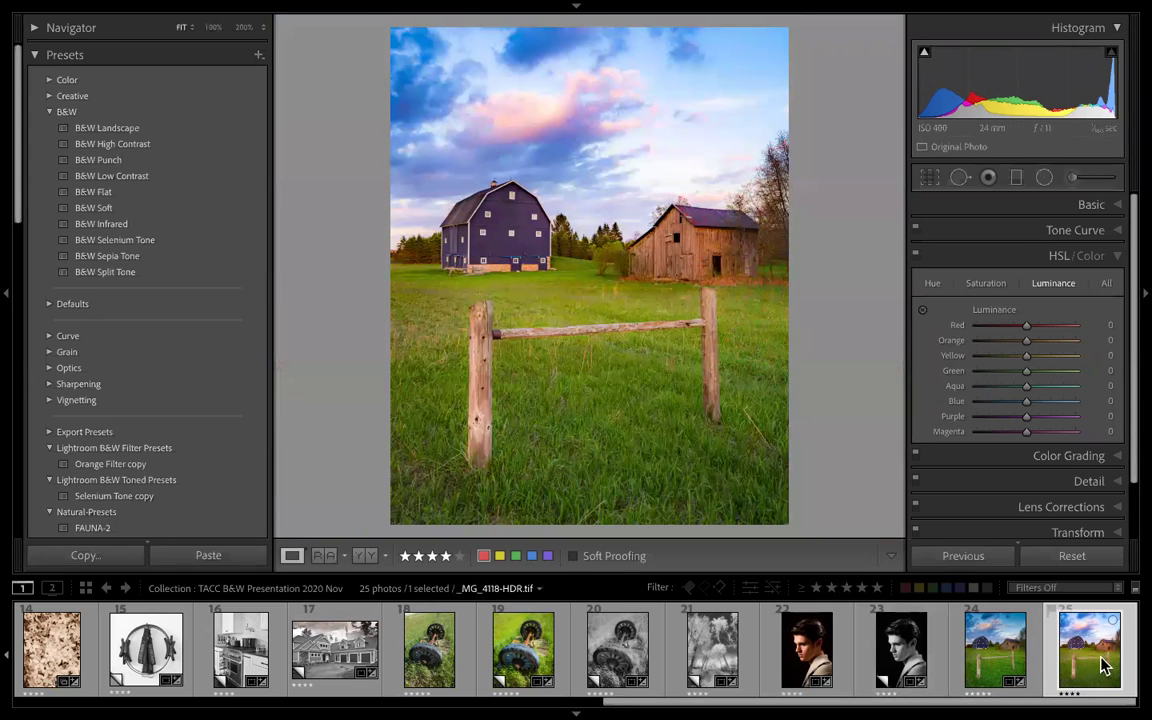
- Create a virtual copy of _MG_4118-HDR and set its treatment to Black & White
{"action": "right_click", "coordinate": [1085, 645]}
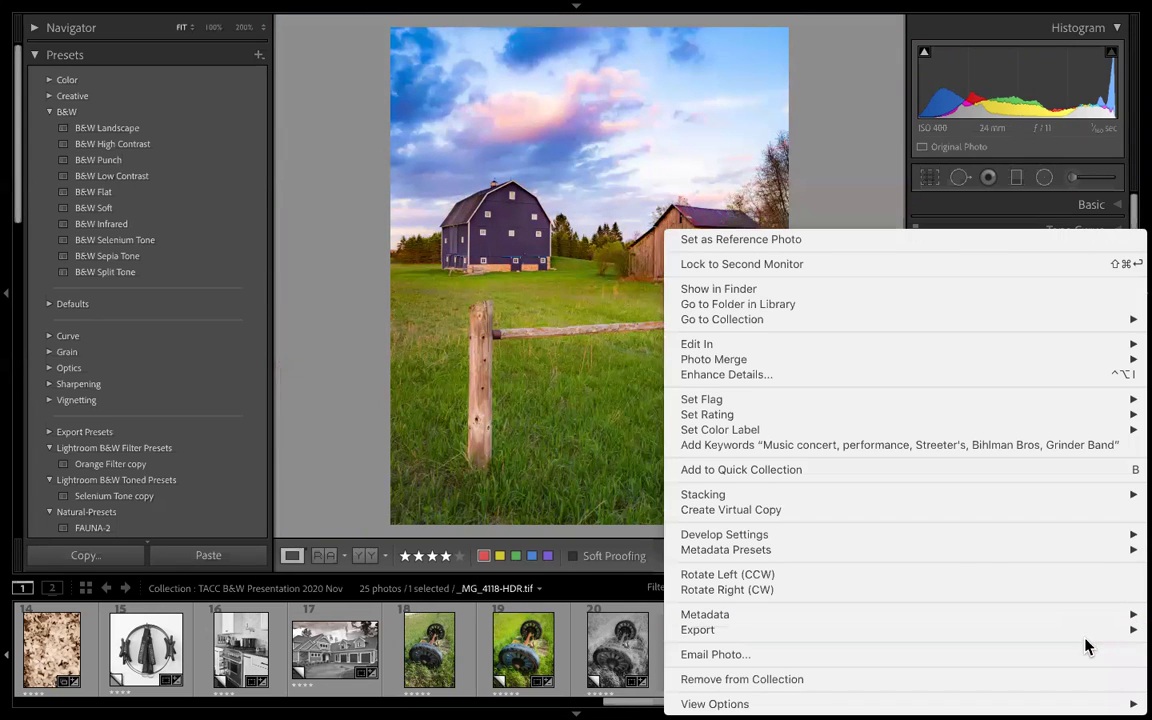
{"action": "left_click", "coordinate": [960, 511]}
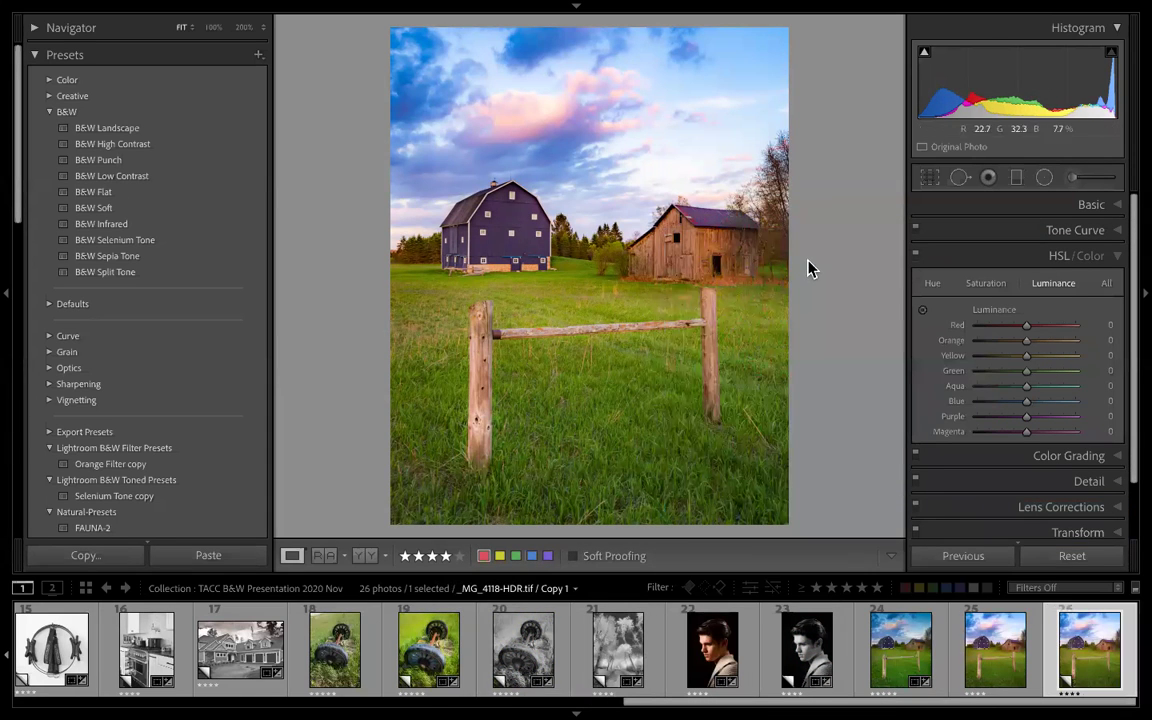
{"action": "left_click", "coordinate": [1091, 205]}
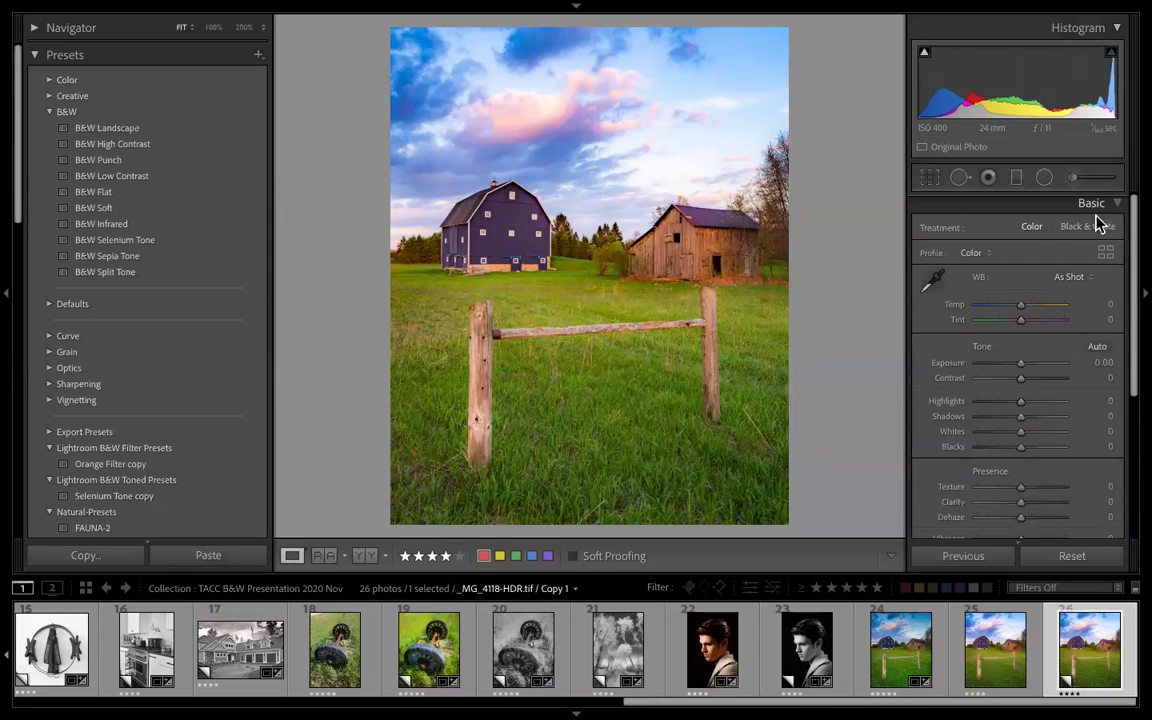
{"action": "left_click", "coordinate": [1095, 231]}
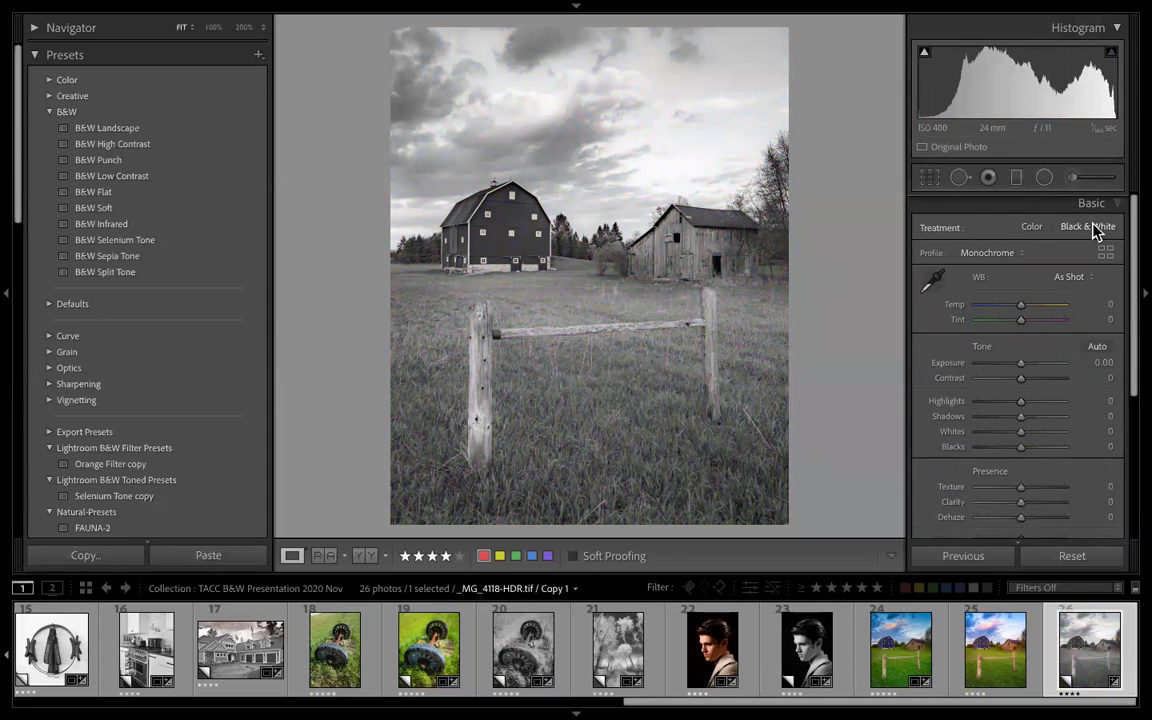
- Return the barn copy to the Color treatment and preview the B&W, toned, Natural-Presets and User Presets on it
{"action": "left_click", "coordinate": [1039, 230]}
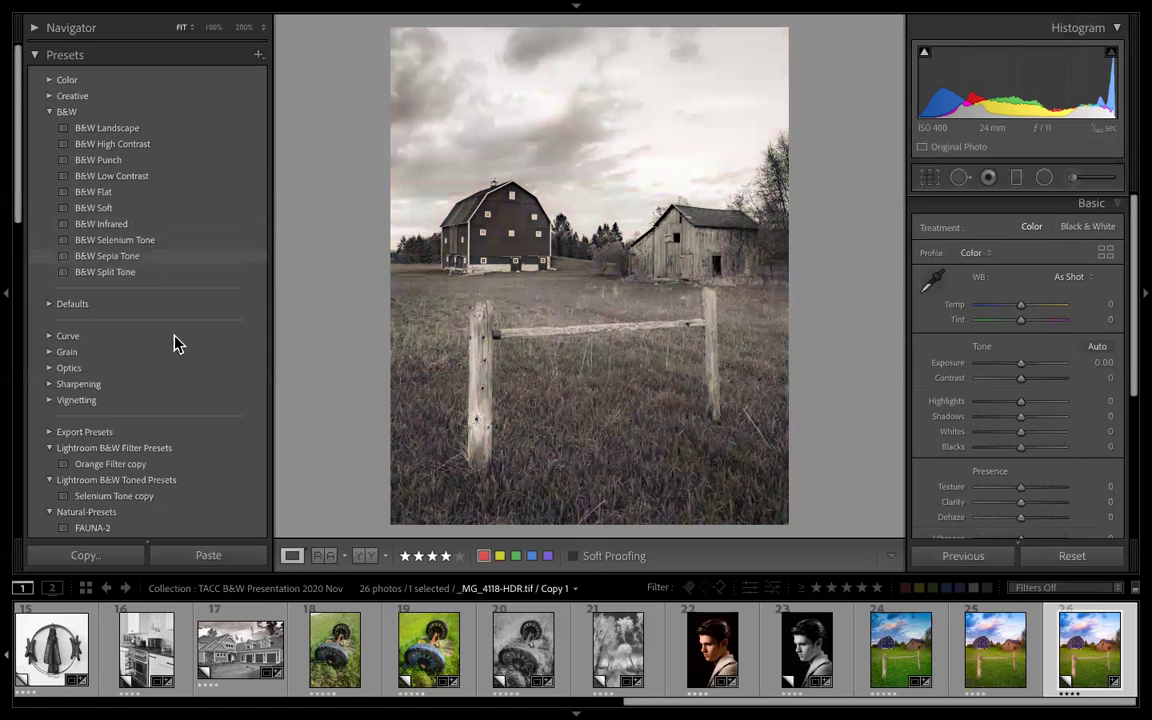
{"action": "scroll", "coordinate": [170, 375], "scroll_direction": "down", "scroll_amount": 1}
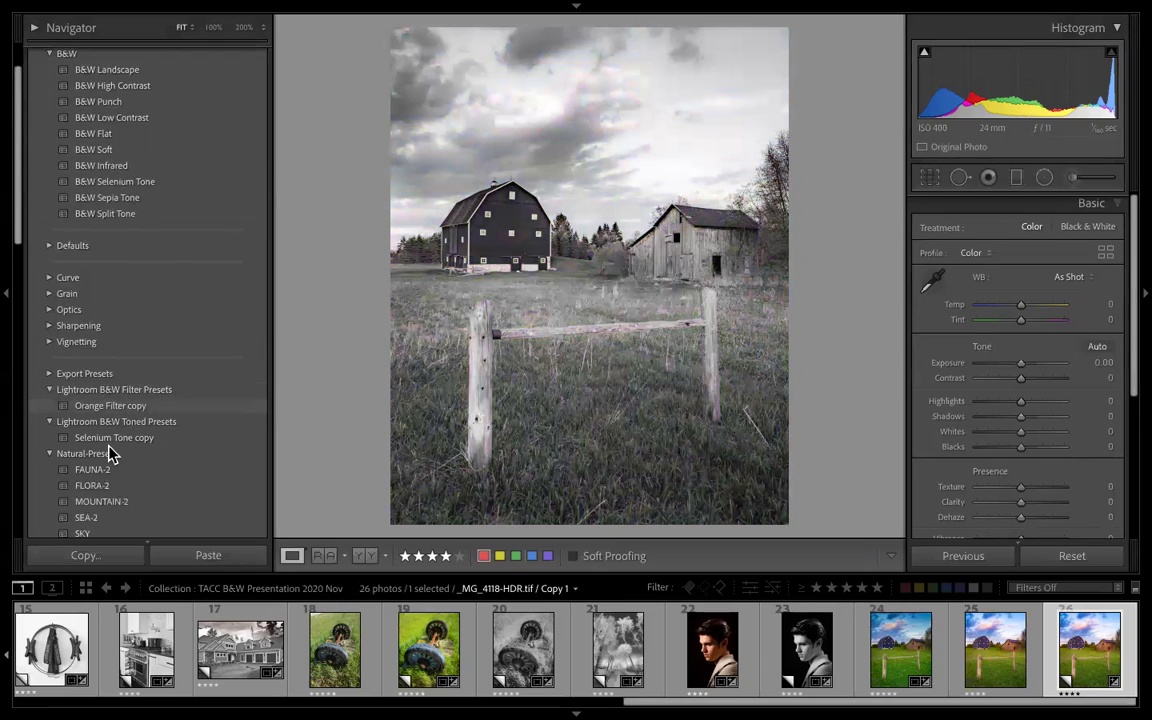
{"action": "scroll", "coordinate": [128, 373], "scroll_direction": "down", "scroll_amount": 2}
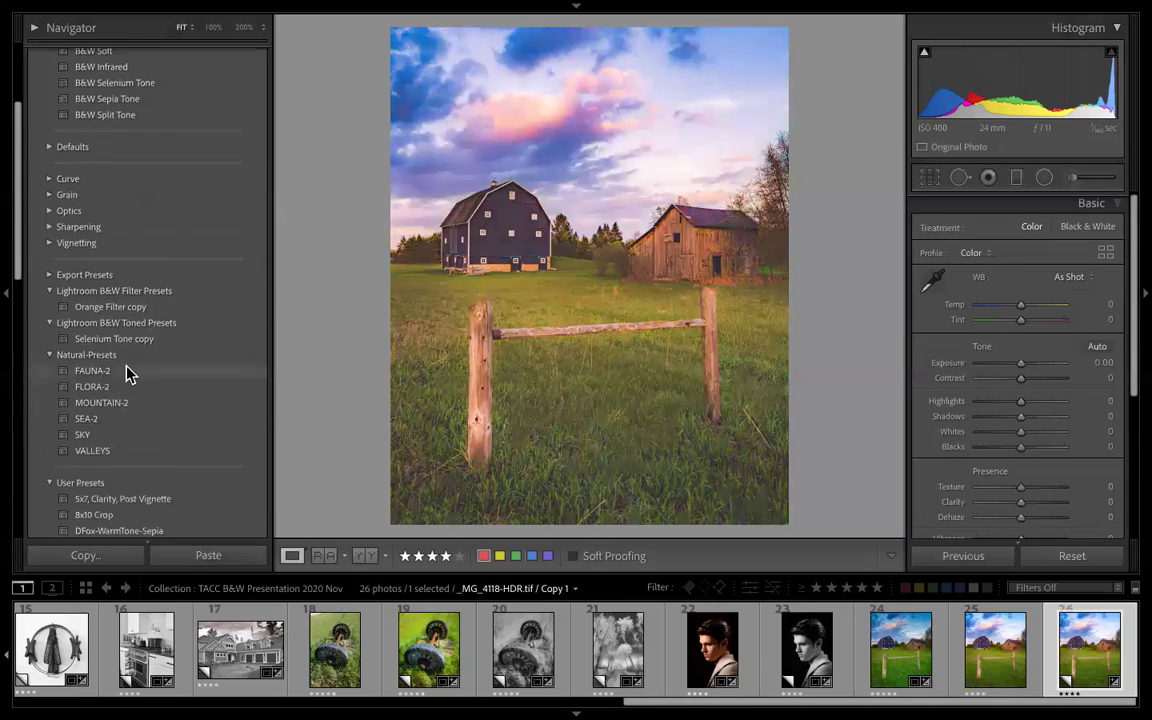
{"action": "scroll", "coordinate": [155, 367], "scroll_direction": "down", "scroll_amount": 1}
{"action": "scroll", "coordinate": [185, 360], "scroll_direction": "down", "scroll_amount": 2}
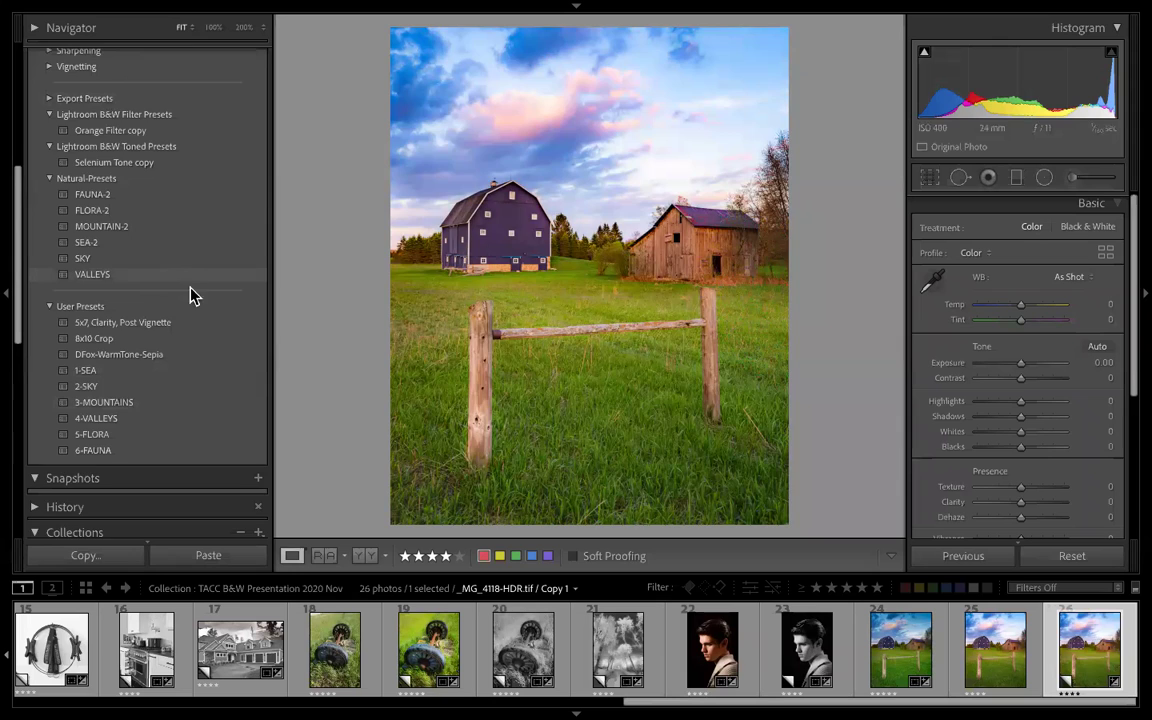
{"action": "scroll", "coordinate": [193, 296], "scroll_direction": "up", "scroll_amount": 2}
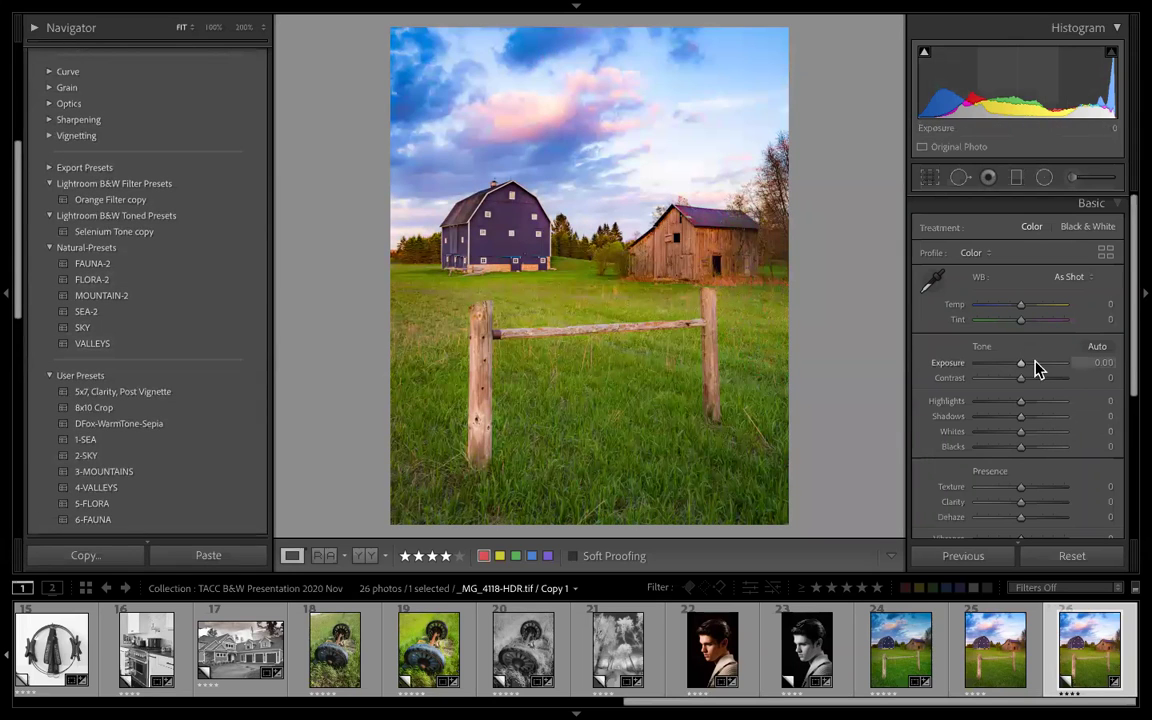
- Set the barn copy's treatment to Black & White, with Exposure +0.25, Contrast +52 and Dehaze +53
{"action": "left_click", "coordinate": [1088, 228]}
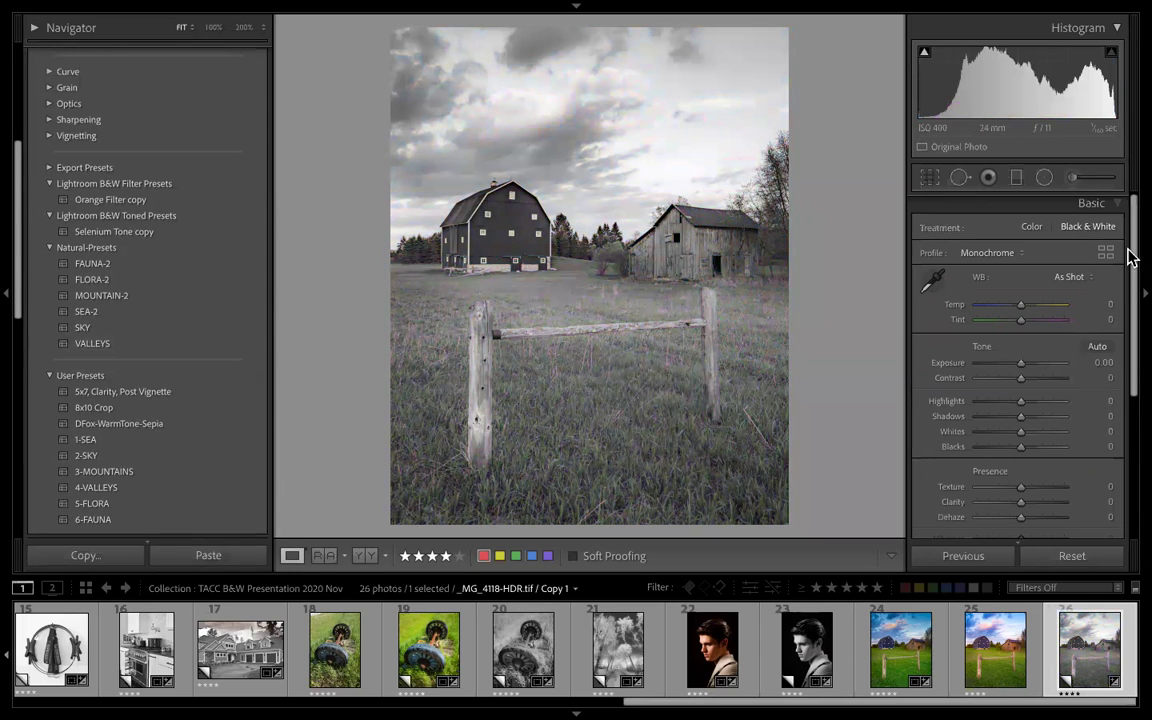
{"action": "scroll", "coordinate": [1134, 283], "scroll_direction": "down", "scroll_amount": 5}
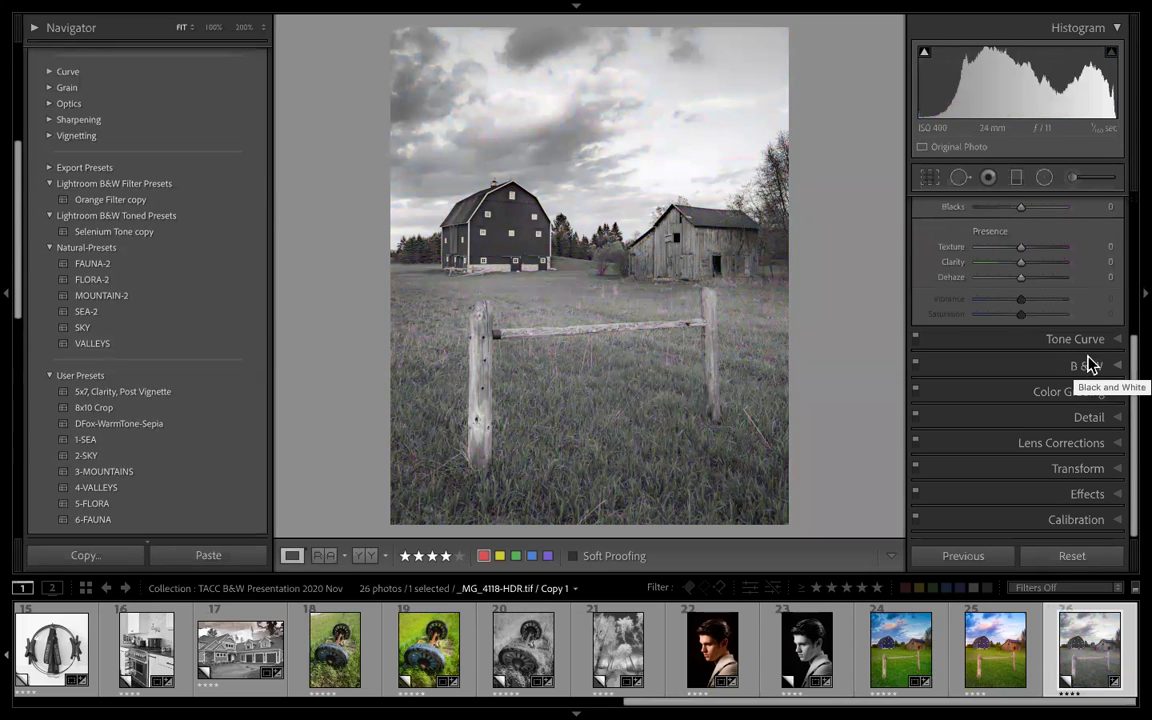
{"action": "left_click_drag", "start_coordinate": [1134, 397], "coordinate": [1134, 261]}
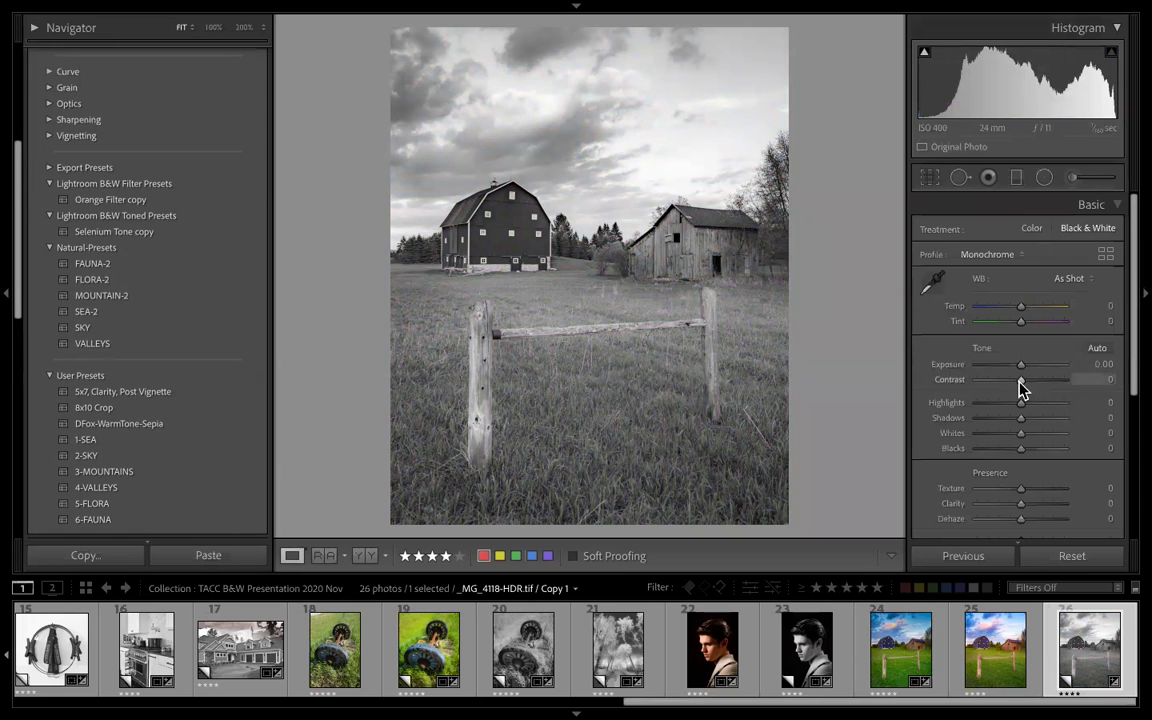
{"action": "mouse_move", "coordinate": [1020, 388]}
{"action": "left_mouse_down"}
{"action": "mouse_move", "coordinate": [1053, 390]}
{"action": "mouse_move", "coordinate": [1024, 370]}
{"action": "left_mouse_up"}
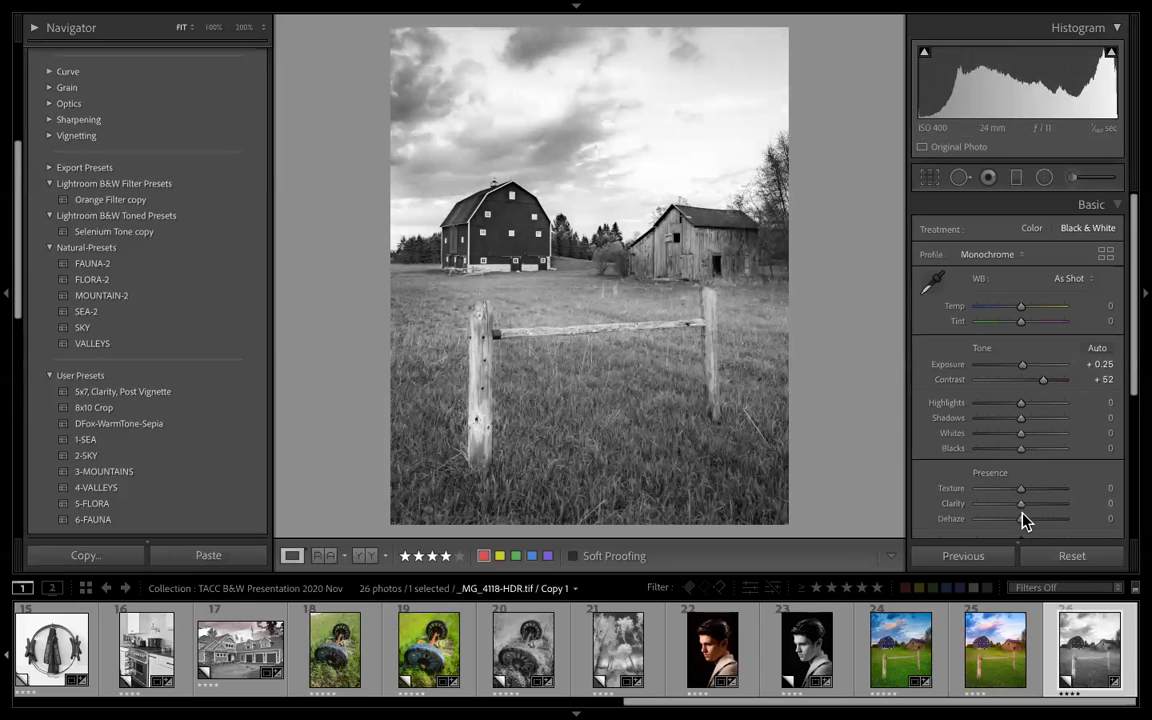
{"action": "left_click_drag", "start_coordinate": [1023, 518], "coordinate": [1043, 524]}
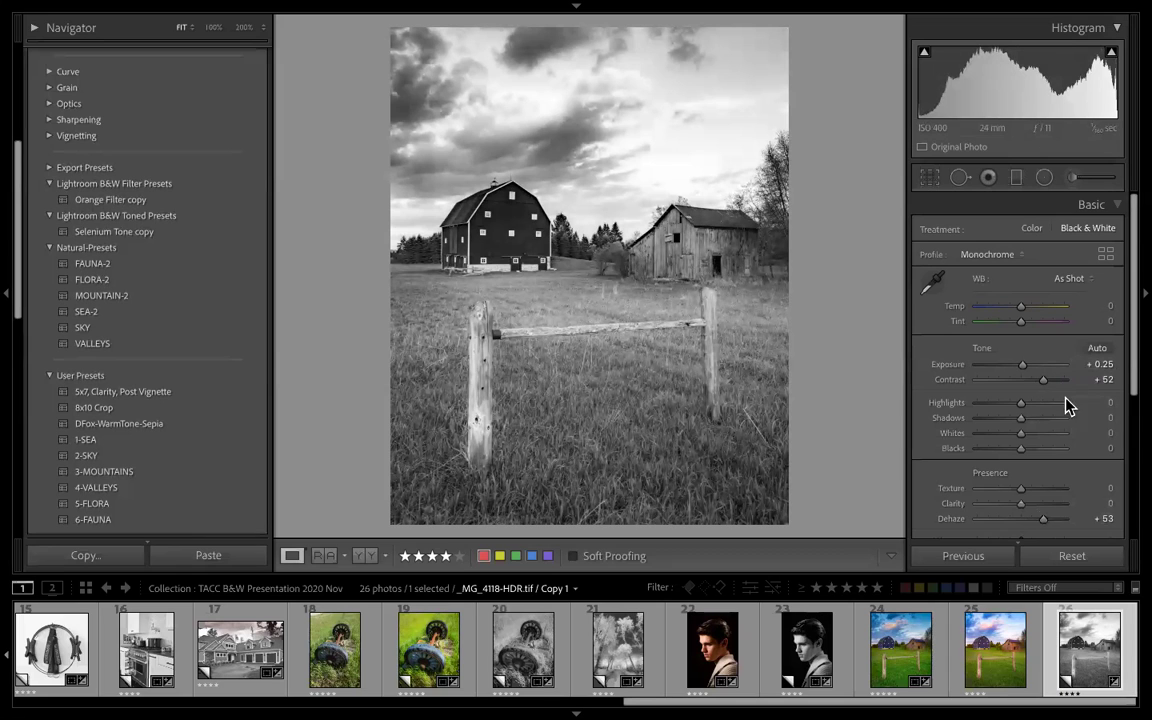
- Set the barn copy's Highlights to -72, Shadows to +50, Whites to +22 and Blacks to -3, checking the barn at 100%
{"action": "left_click_drag", "start_coordinate": [1022, 403], "coordinate": [987, 405]}
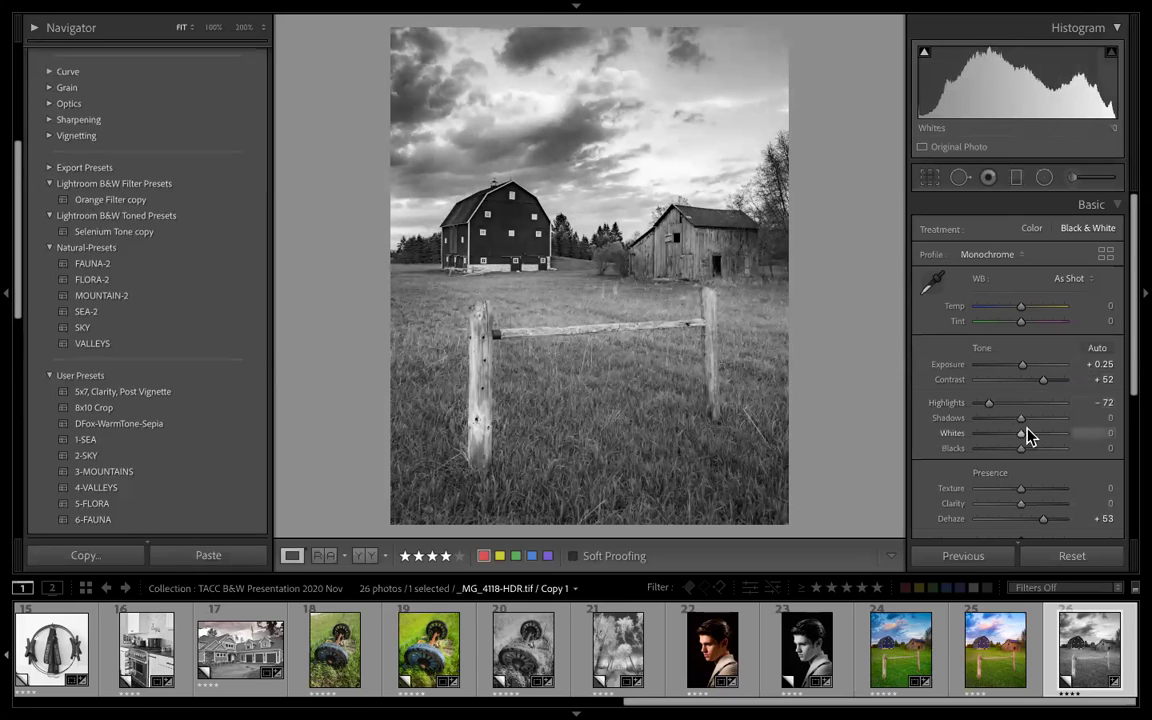
{"action": "left_click_drag", "start_coordinate": [1021, 420], "coordinate": [1041, 424]}
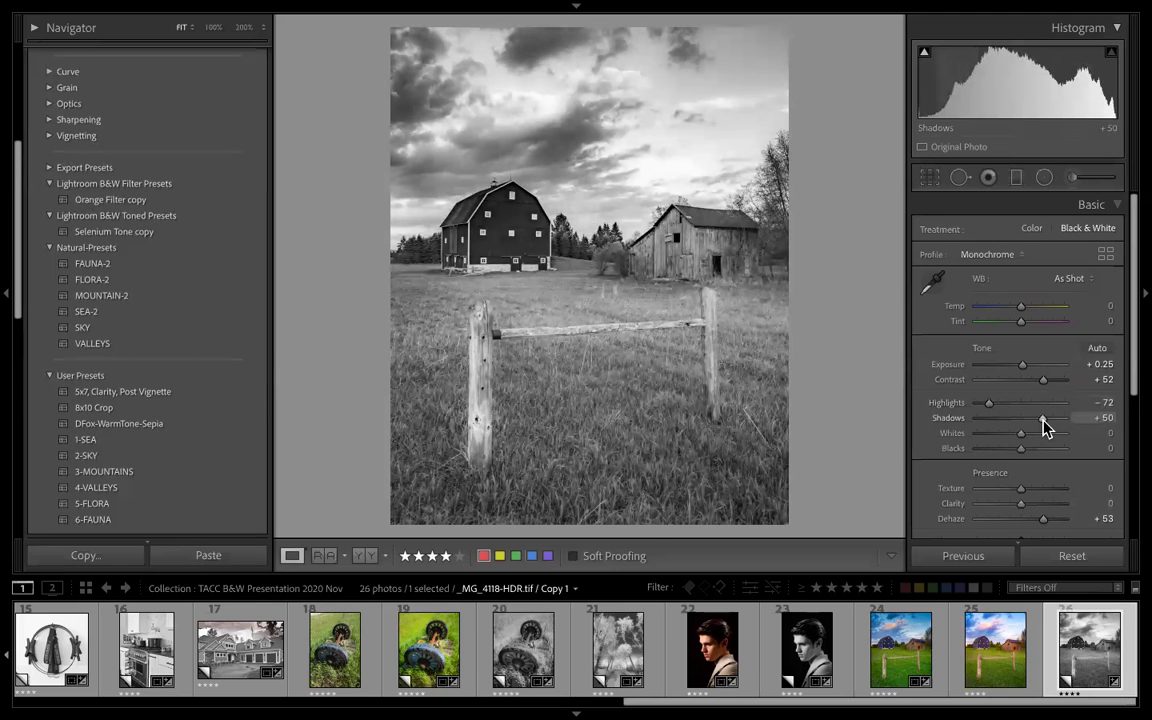
{"action": "left_click", "coordinate": [511, 238]}
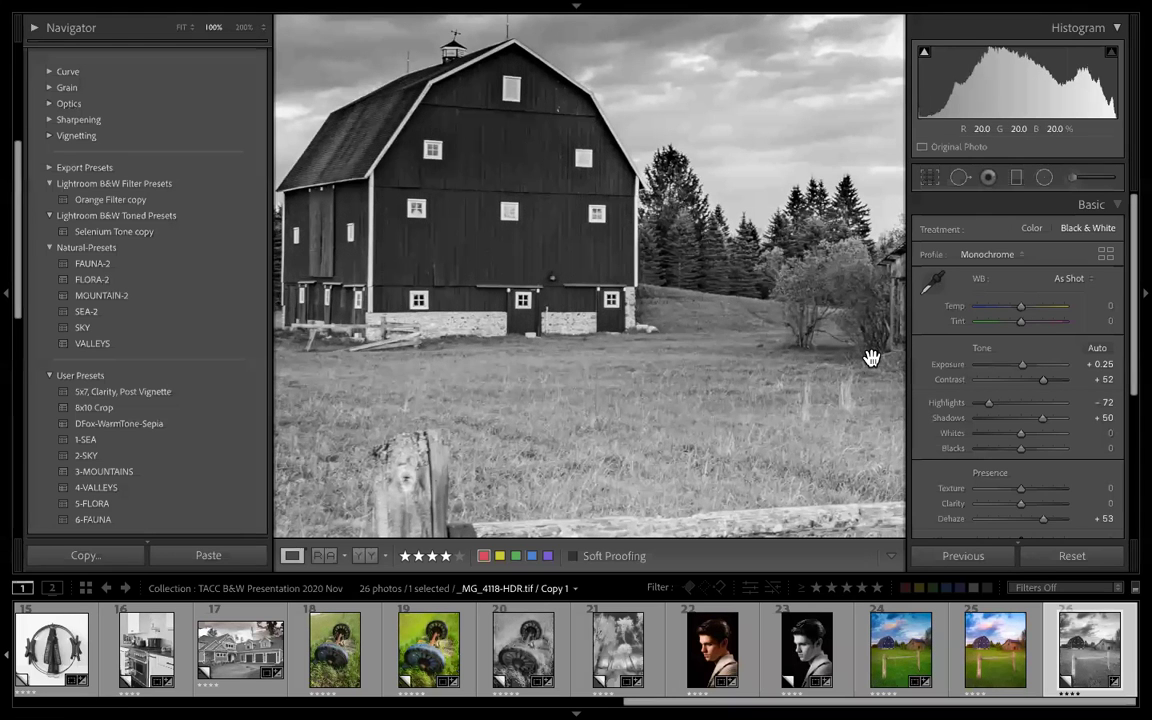
{"action": "left_click", "coordinate": [642, 399]}
{"action": "mouse_move", "coordinate": [1021, 433]}
{"action": "left_mouse_down"}
{"action": "mouse_move", "coordinate": [1034, 434]}
{"action": "mouse_move", "coordinate": [1005, 434]}
{"action": "mouse_move", "coordinate": [1031, 434]}
{"action": "mouse_move", "coordinate": [1017, 455]}
{"action": "left_mouse_up"}
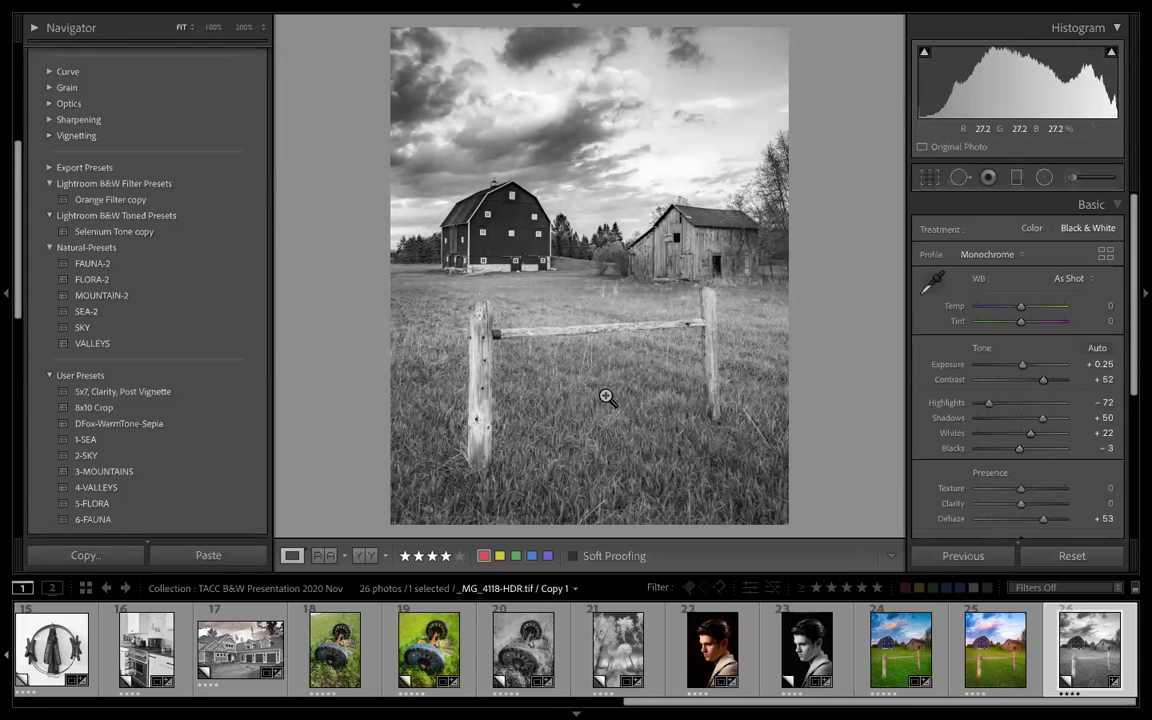
- Set the barn copy's Texture to +68 while viewing the barns at 100%, and its Clarity to +47
{"action": "left_click", "coordinate": [568, 255]}
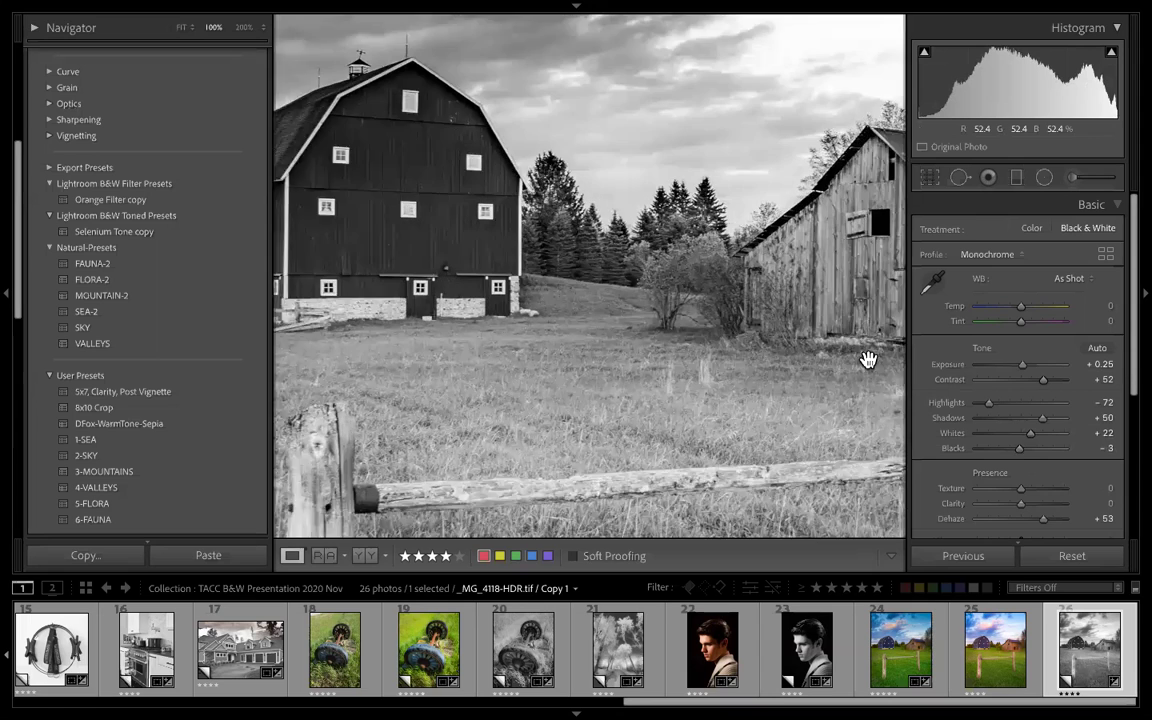
{"action": "left_click_drag", "start_coordinate": [1021, 496], "coordinate": [1052, 489]}
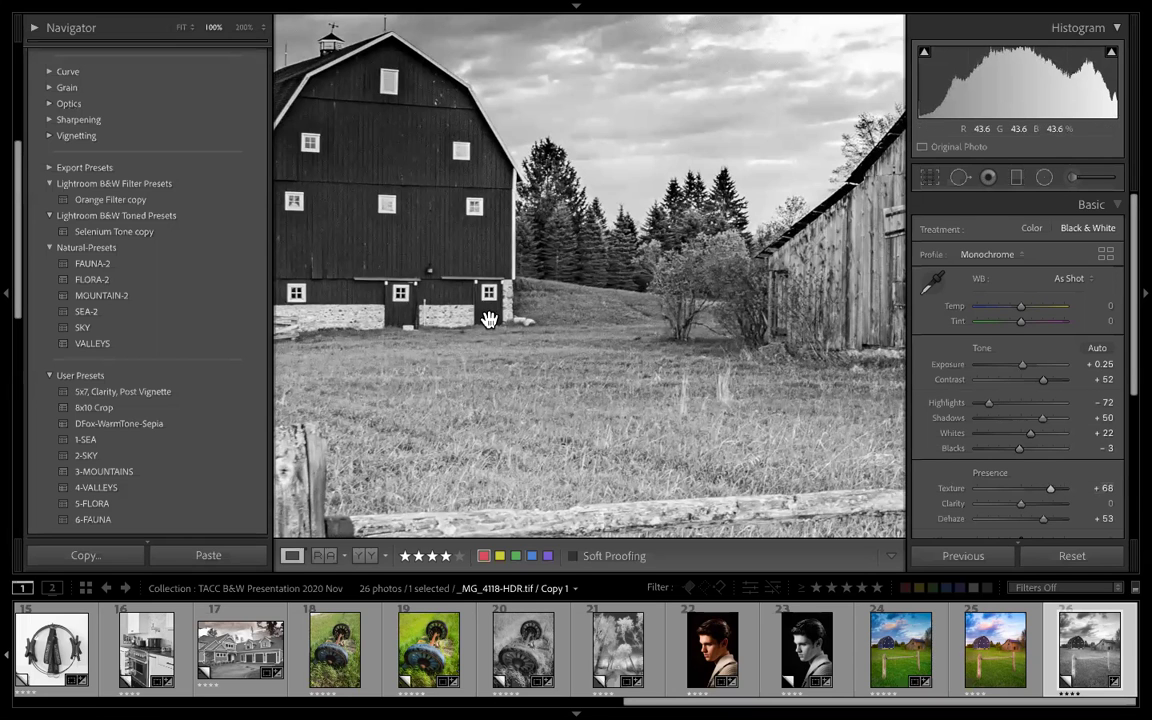
{"action": "left_click", "coordinate": [450, 290]}
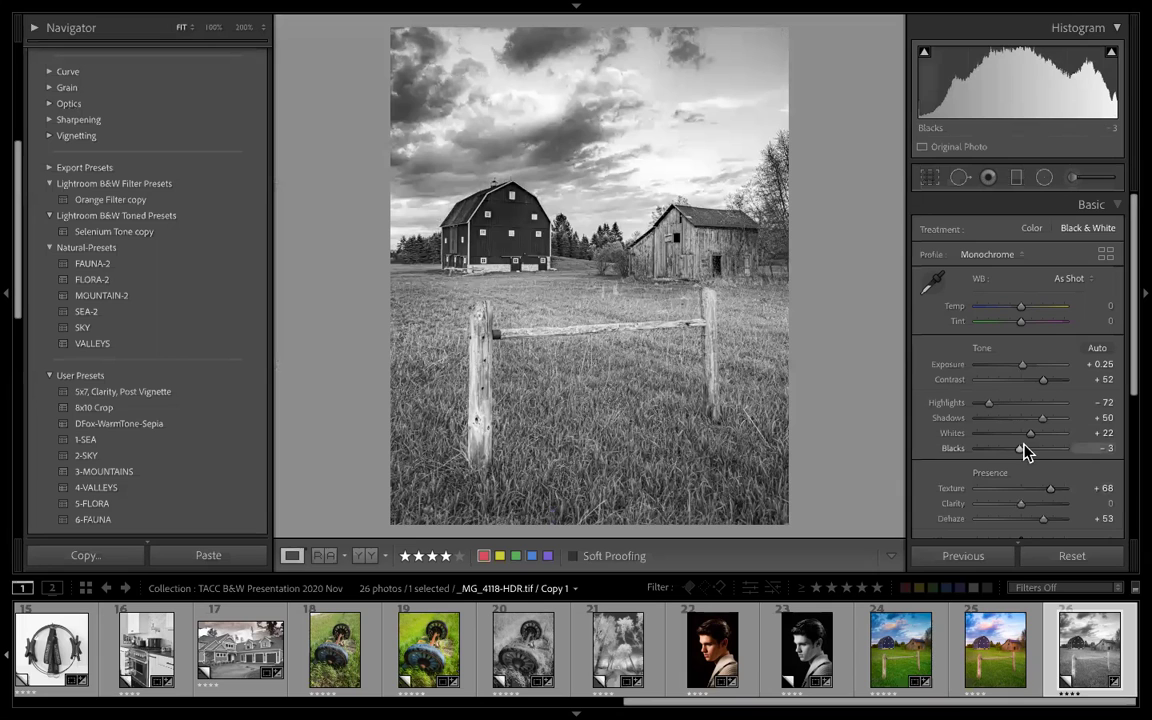
{"action": "left_click_drag", "start_coordinate": [1021, 505], "coordinate": [1042, 507]}
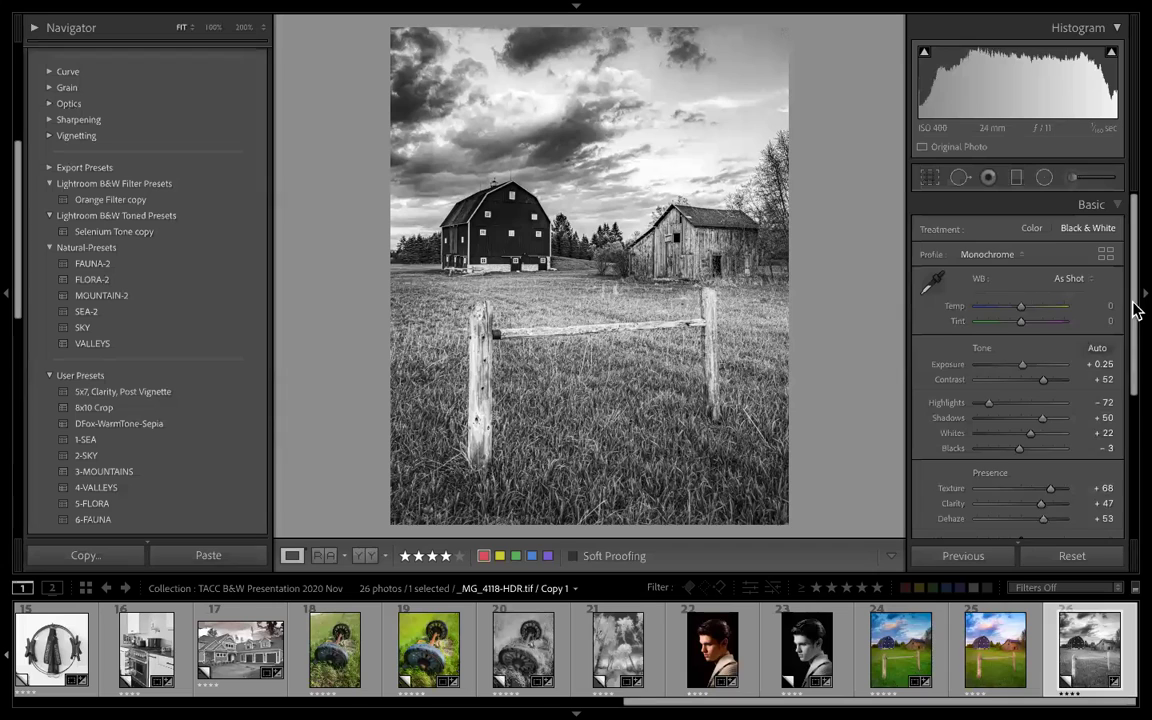
- Set the barn copy's Black & White Mix to Green -32, Yellow -15 and Orange +17
{"action": "scroll", "coordinate": [1135, 290], "scroll_direction": "down", "scroll_amount": 1}
{"action": "scroll", "coordinate": [1100, 395], "scroll_direction": "down", "scroll_amount": 3}
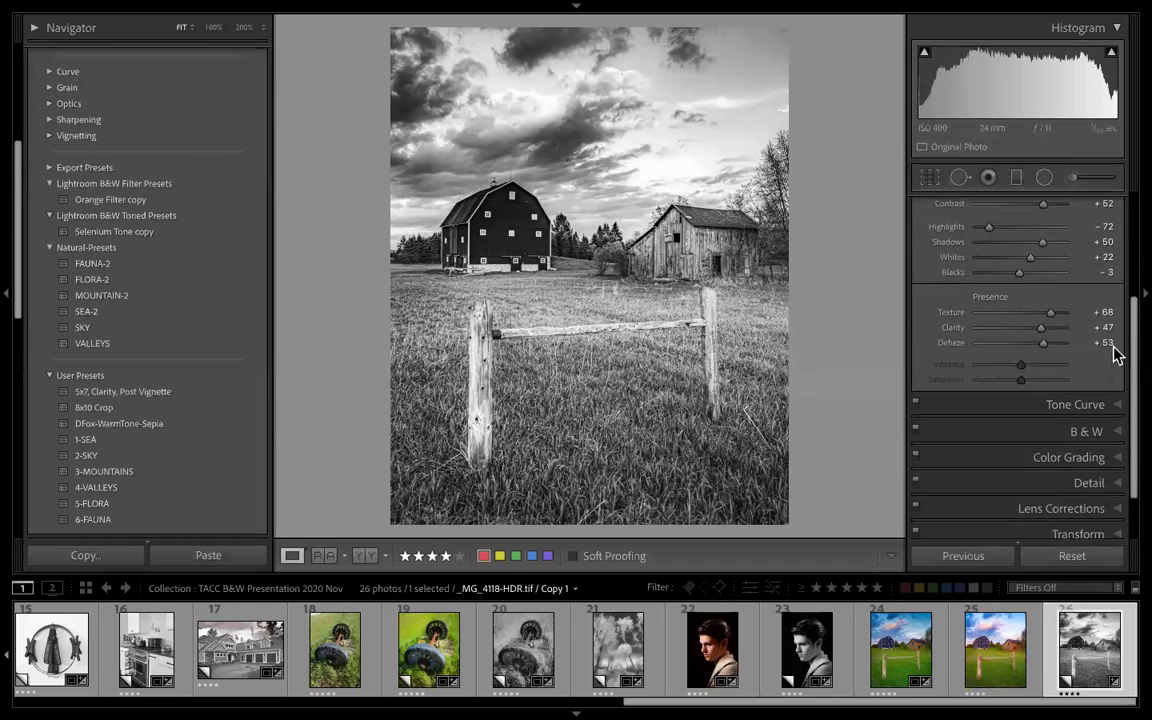
{"action": "left_click", "coordinate": [1087, 433]}
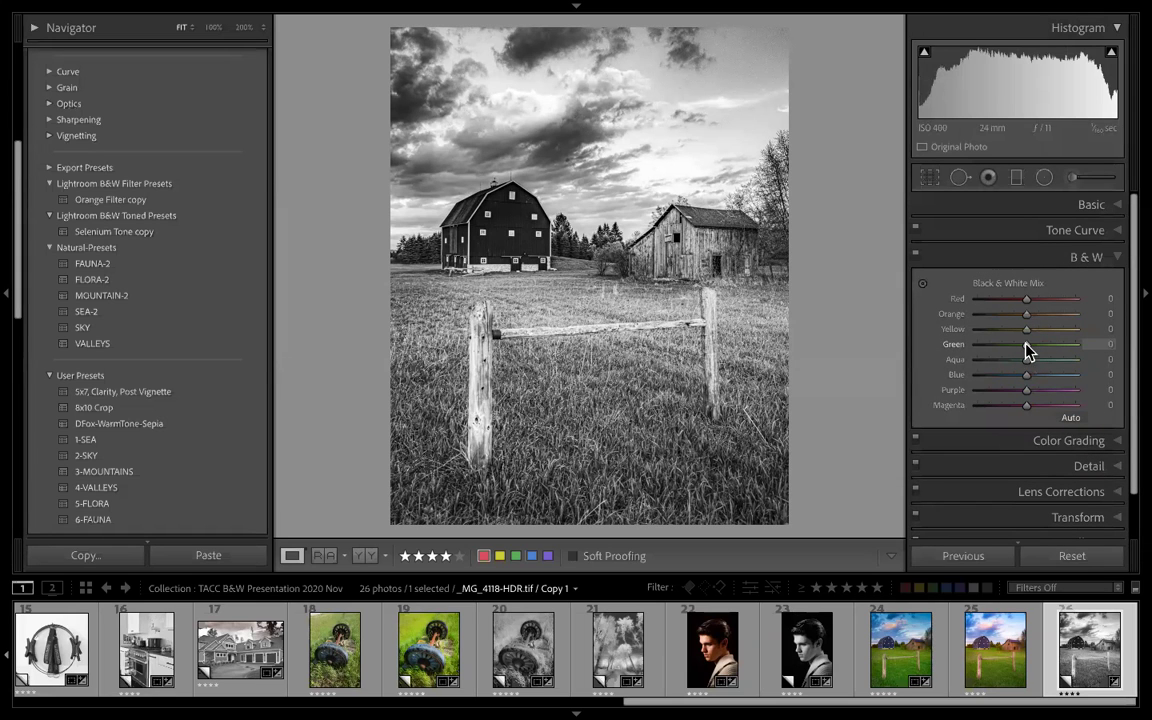
{"action": "mouse_move", "coordinate": [1032, 344]}
{"action": "left_mouse_down"}
{"action": "mouse_move", "coordinate": [1047, 344]}
{"action": "mouse_move", "coordinate": [1009, 345]}
{"action": "left_mouse_up"}
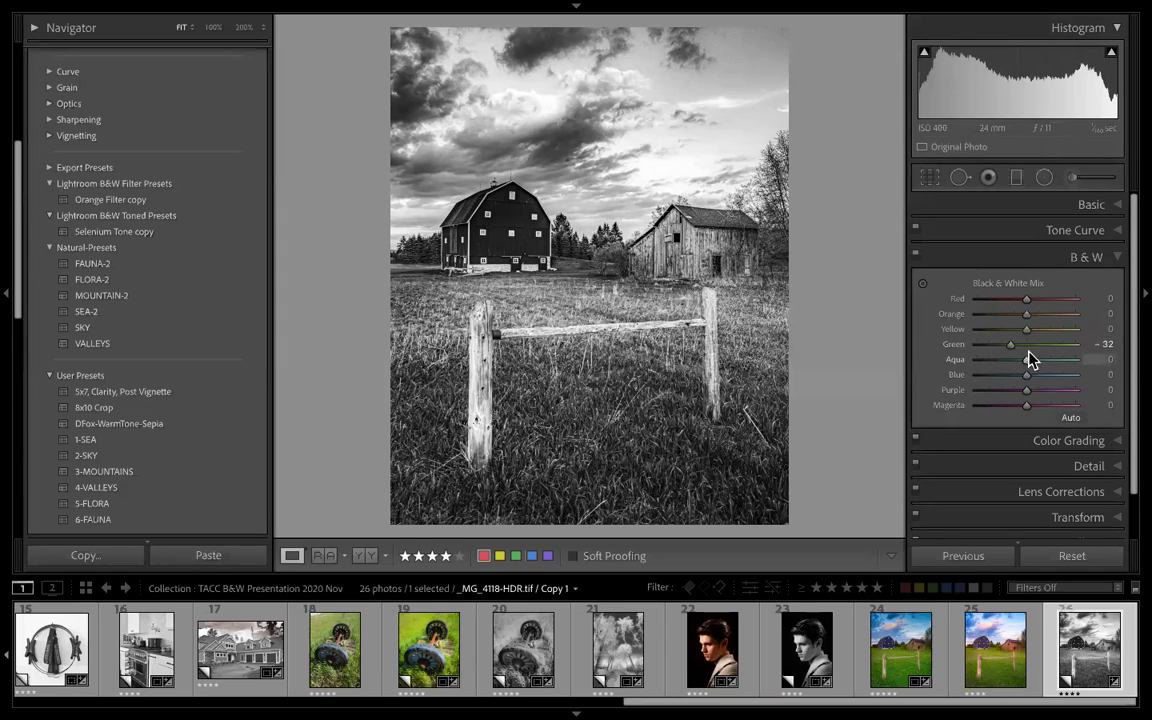
{"action": "mouse_move", "coordinate": [1025, 331]}
{"action": "left_mouse_down"}
{"action": "mouse_move", "coordinate": [1040, 335]}
{"action": "mouse_move", "coordinate": [1017, 335]}
{"action": "left_mouse_up"}
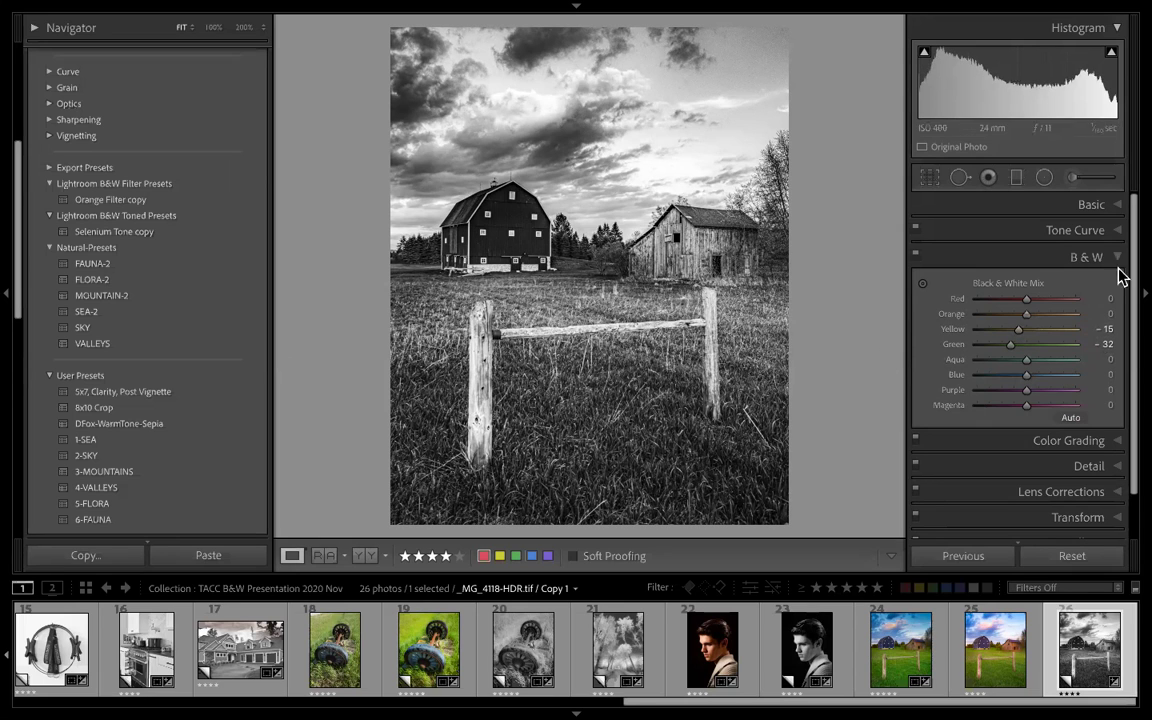
{"action": "mouse_move", "coordinate": [1025, 313]}
{"action": "left_mouse_down"}
{"action": "mouse_move", "coordinate": [1044, 314]}
{"action": "mouse_move", "coordinate": [1024, 314]}
{"action": "mouse_move", "coordinate": [1034, 314]}
{"action": "left_mouse_up"}
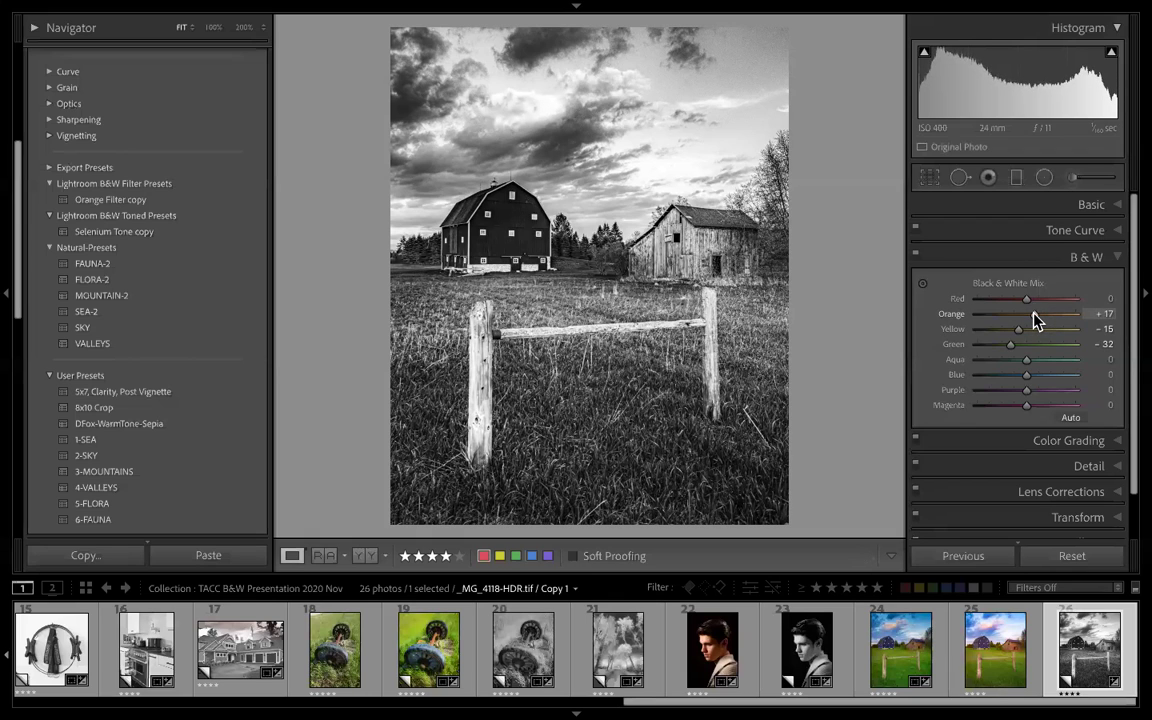
- Set the barn copy's Black & White Mix Aqua to -17
{"action": "mouse_move", "coordinate": [1030, 381]}
{"action": "left_mouse_down"}
{"action": "mouse_move", "coordinate": [1047, 381]}
{"action": "mouse_move", "coordinate": [1000, 381]}
{"action": "mouse_move", "coordinate": [1033, 381]}
{"action": "left_mouse_up"}
{"action": "double_click", "coordinate": [1027, 374]}
{"action": "mouse_move", "coordinate": [1027, 362]}
{"action": "left_mouse_down"}
{"action": "mouse_move", "coordinate": [1039, 368]}
{"action": "mouse_move", "coordinate": [1008, 365]}
{"action": "mouse_move", "coordinate": [1028, 362]}
{"action": "mouse_move", "coordinate": [1018, 364]}
{"action": "left_mouse_up"}
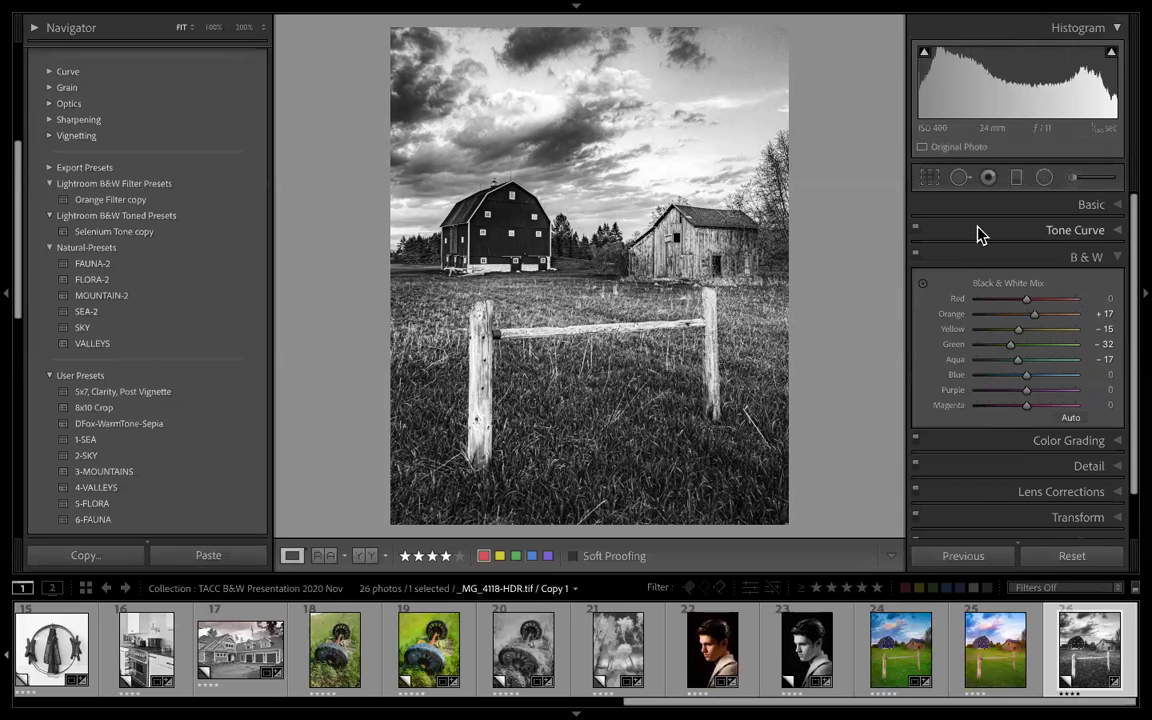
{"action": "left_click", "coordinate": [1016, 178]}
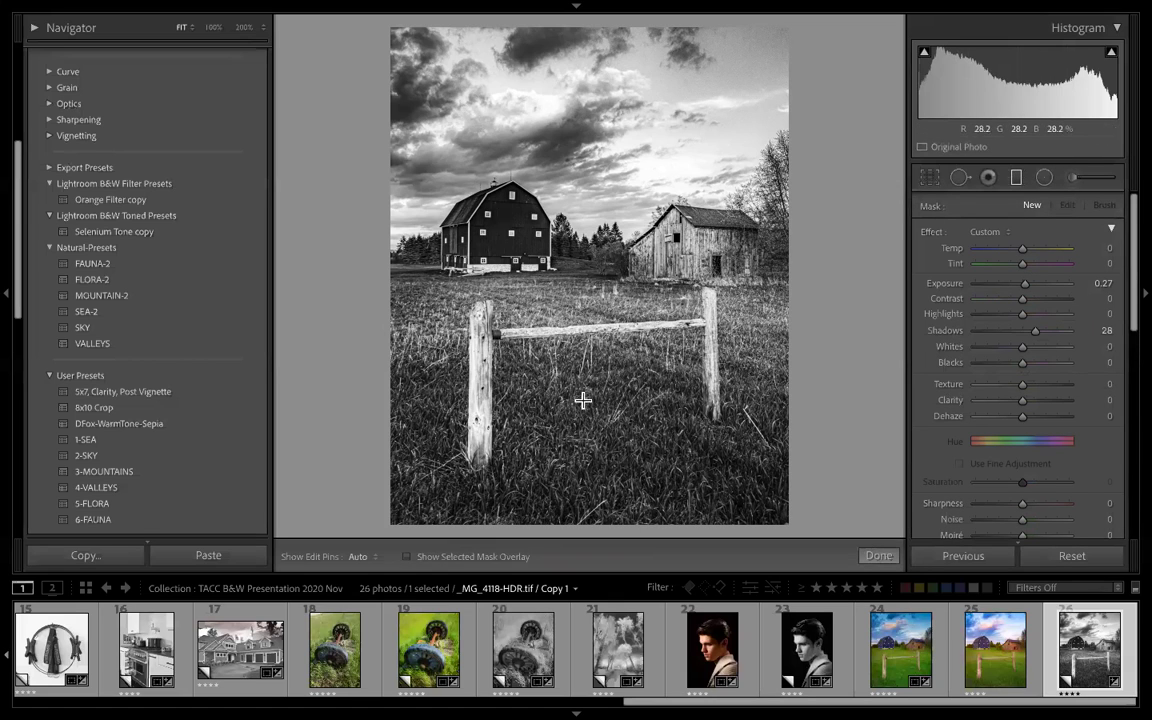
{"action": "left_click", "coordinate": [1017, 178]}
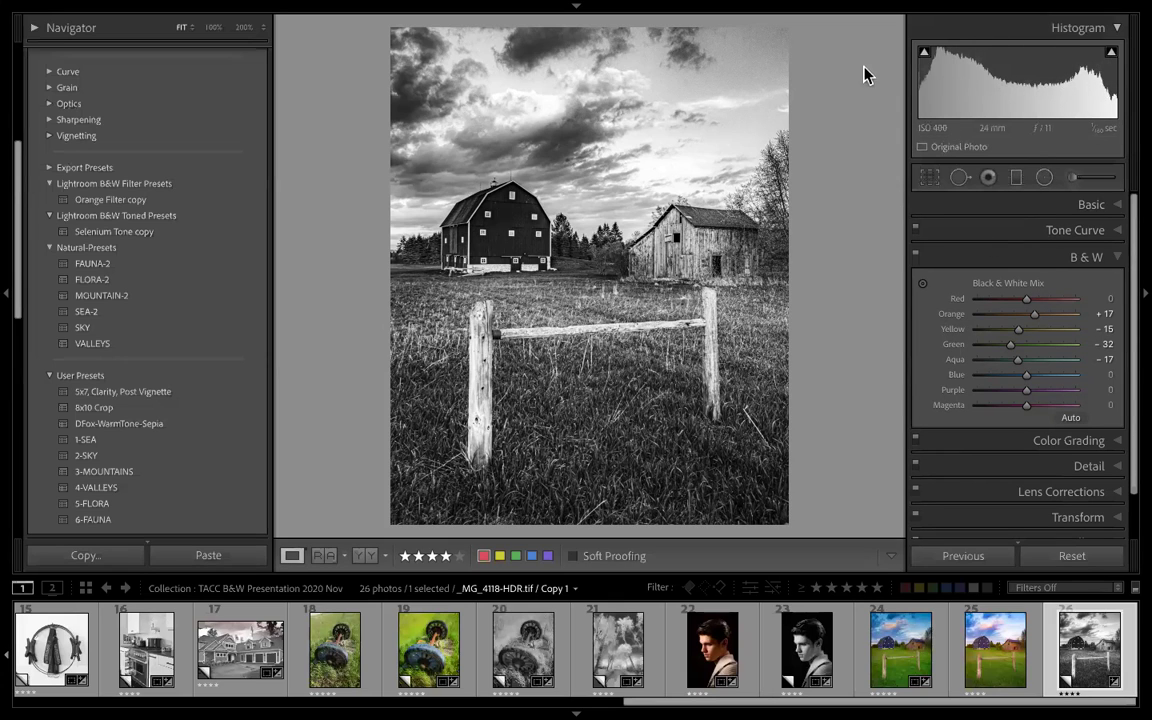
{"action": "mouse_move", "coordinate": [826, 12]}
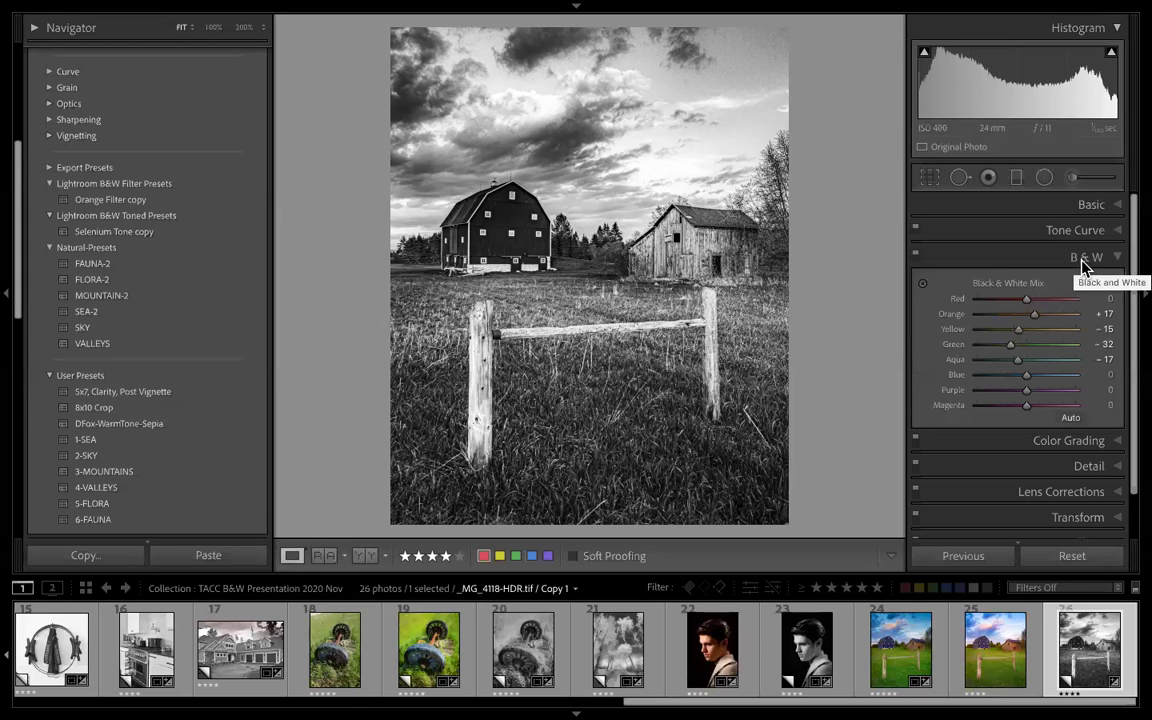
- Soften the barn copy by setting Texture to +17 and Clarity to -62
{"action": "left_click", "coordinate": [1120, 206]}
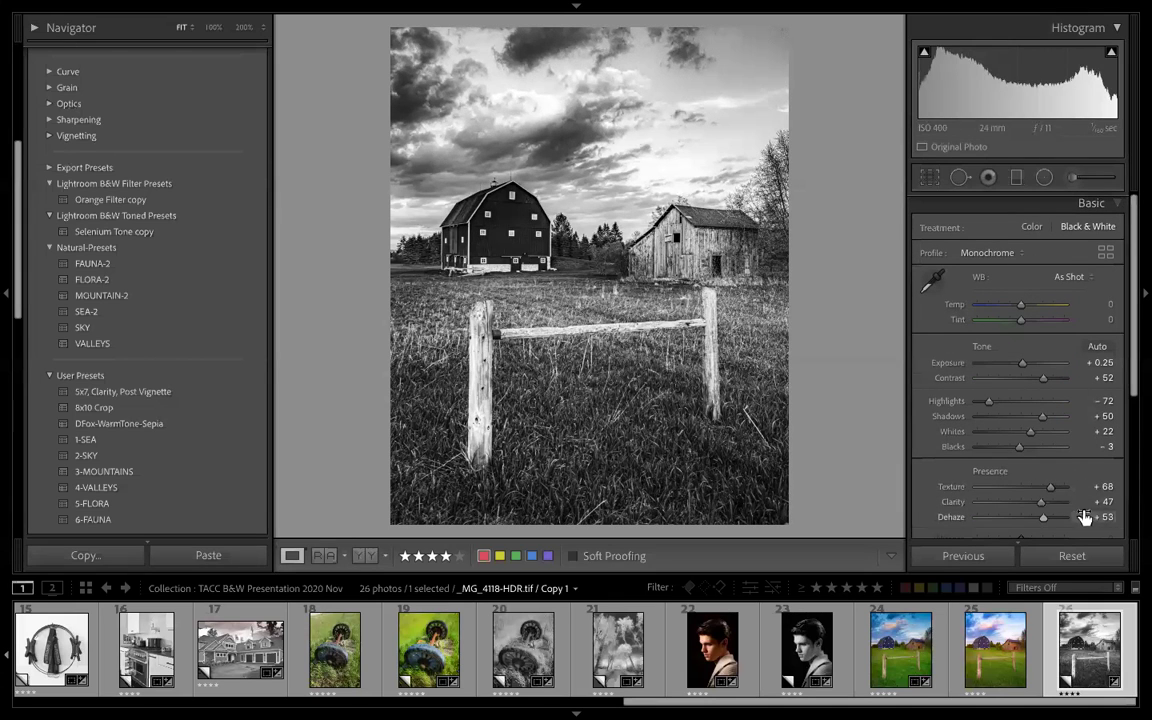
{"action": "mouse_move", "coordinate": [1043, 507]}
{"action": "left_mouse_down"}
{"action": "mouse_move", "coordinate": [996, 506]}
{"action": "mouse_move", "coordinate": [1018, 488]}
{"action": "mouse_move", "coordinate": [1003, 488]}
{"action": "mouse_move", "coordinate": [1029, 487]}
{"action": "left_mouse_up"}
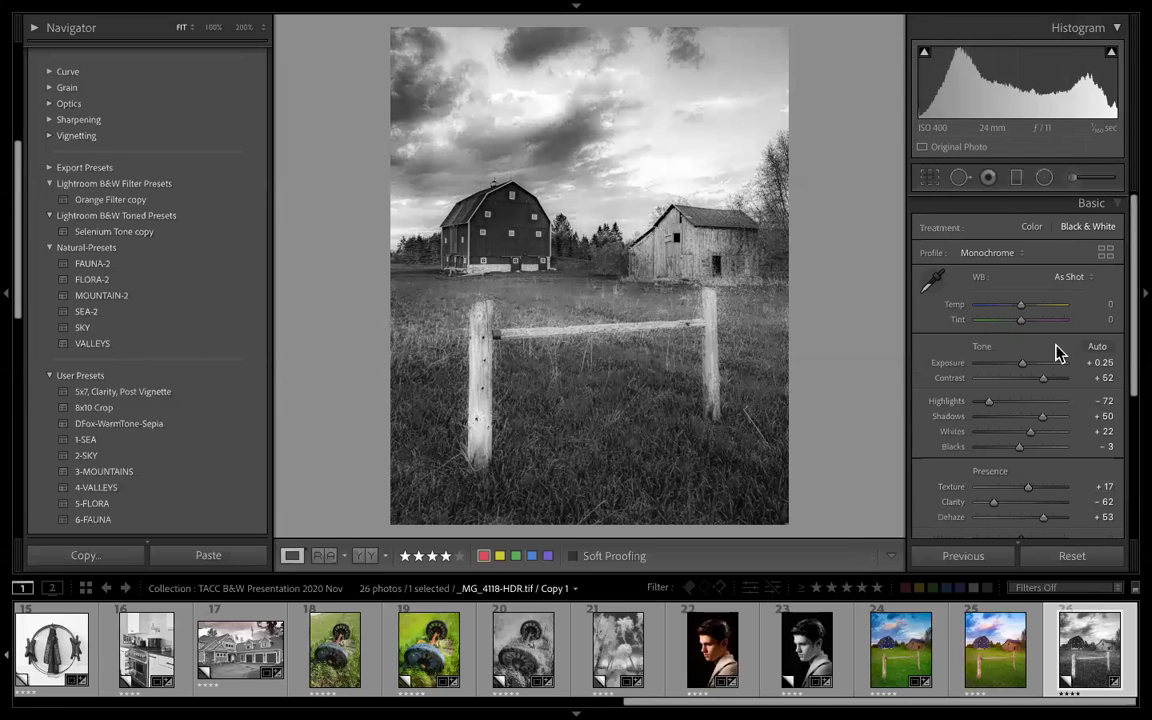
{"action": "left_click", "coordinate": [1093, 207]}
- Brighten the barn copy's grass tones by setting the Black & White Mix to Green +8, Yellow +8 and Orange +23
{"action": "left_click", "coordinate": [1085, 257]}
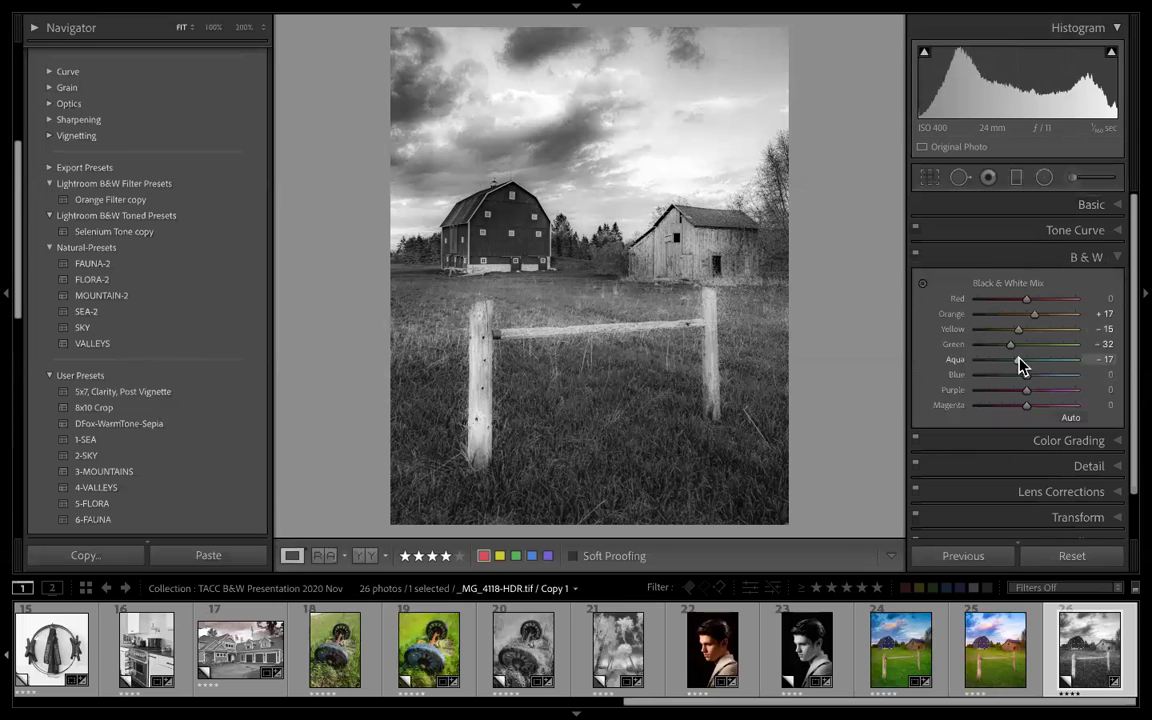
{"action": "mouse_move", "coordinate": [1014, 346]}
{"action": "left_mouse_down"}
{"action": "mouse_move", "coordinate": [1030, 346]}
{"action": "mouse_move", "coordinate": [1030, 331]}
{"action": "left_mouse_up"}
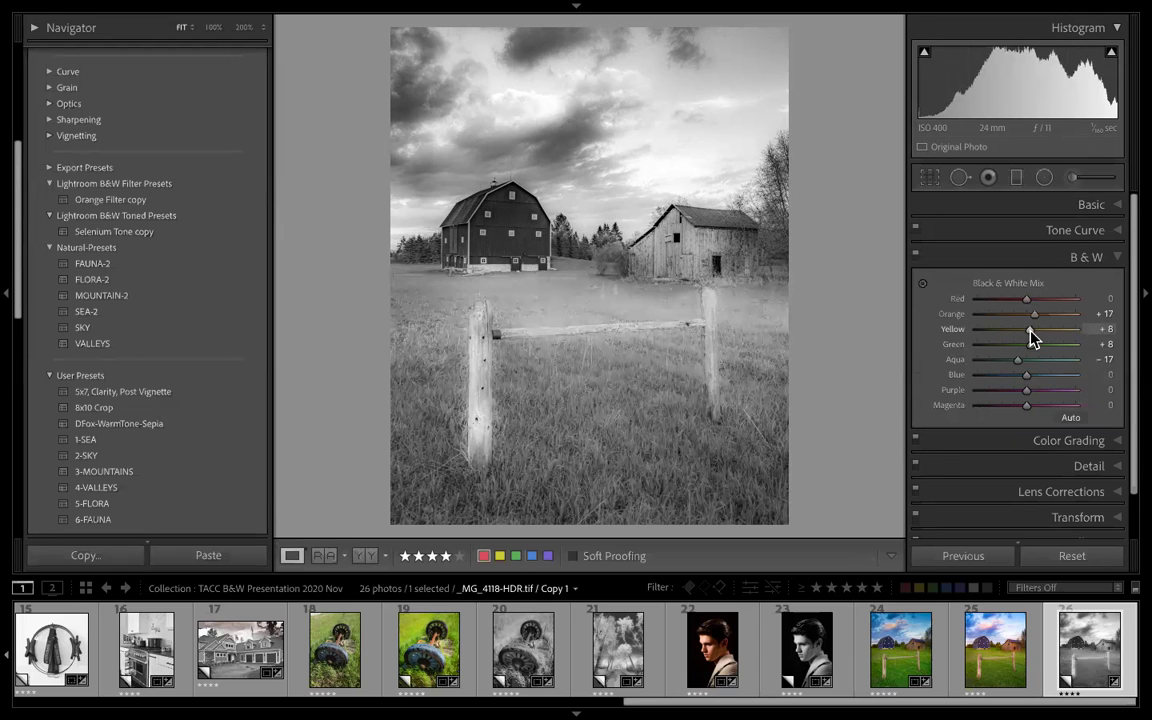
{"action": "mouse_move", "coordinate": [1033, 317]}
{"action": "left_mouse_down"}
{"action": "mouse_move", "coordinate": [1053, 320]}
{"action": "mouse_move", "coordinate": [1028, 319]}
{"action": "mouse_move", "coordinate": [1038, 320]}
{"action": "left_mouse_up"}
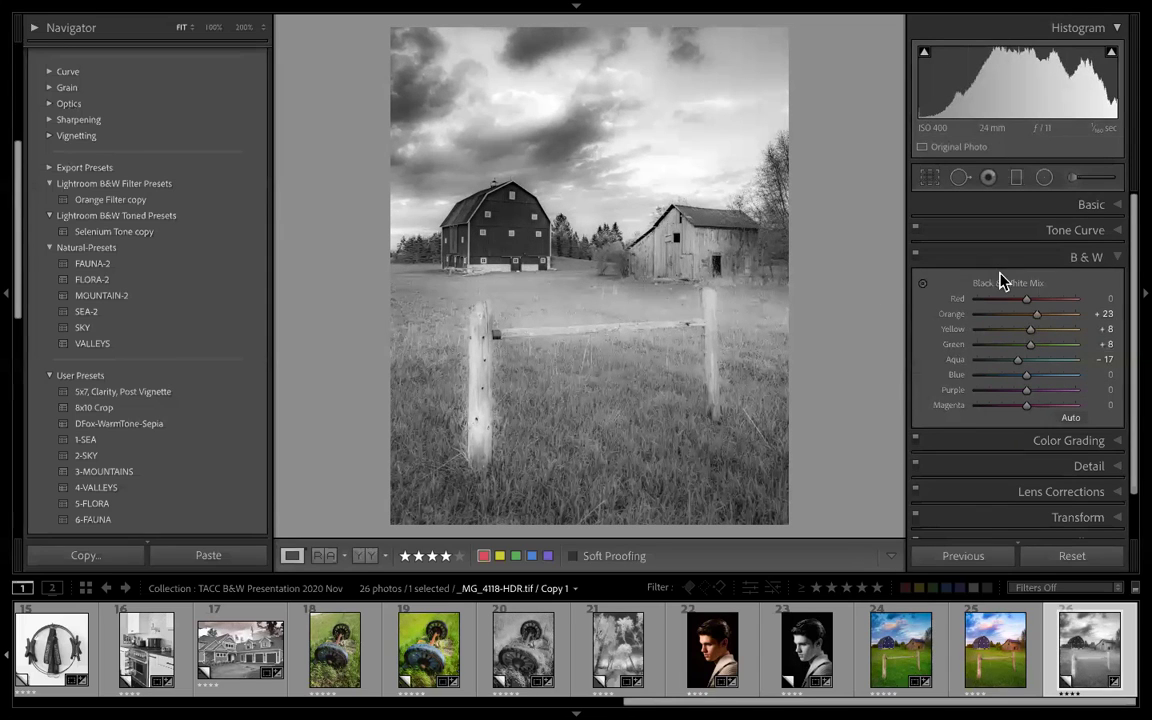
- Add a slightly tilted graduated filter over the barn copy's sky with Exposure -1.05, and raise its Contrast slightly
{"action": "left_click", "coordinate": [1016, 180]}
{"action": "left_click_drag", "start_coordinate": [608, 64], "coordinate": [902, 210]}
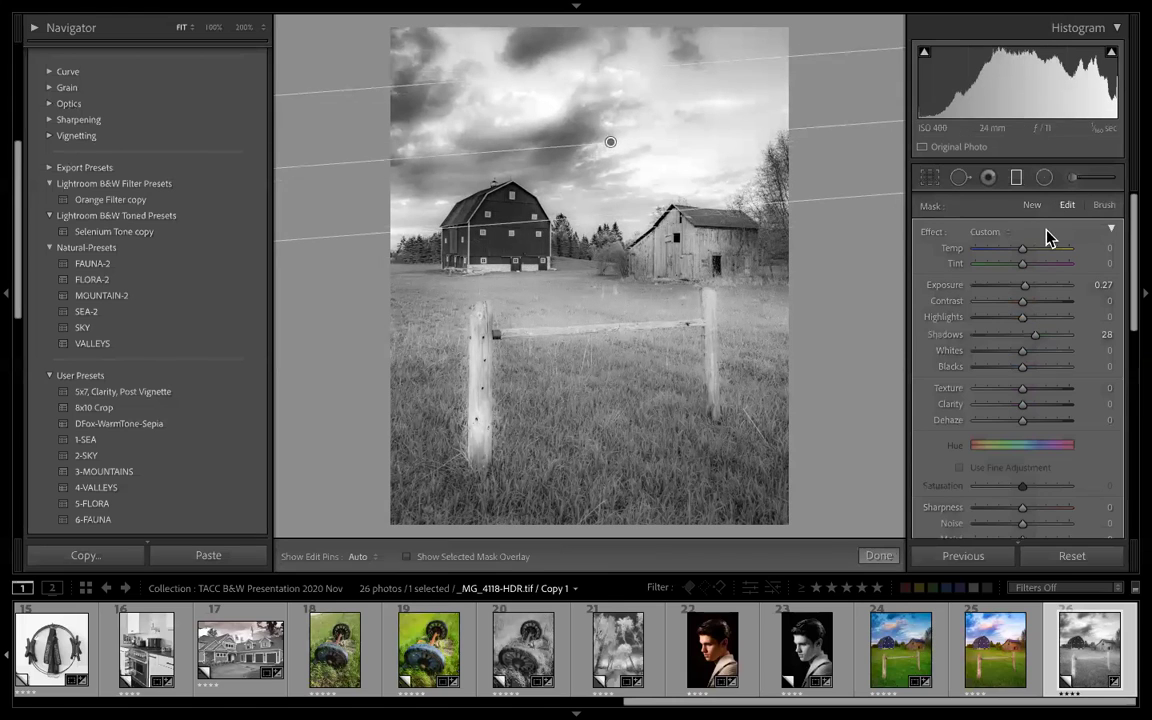
{"action": "left_click", "coordinate": [990, 236]}
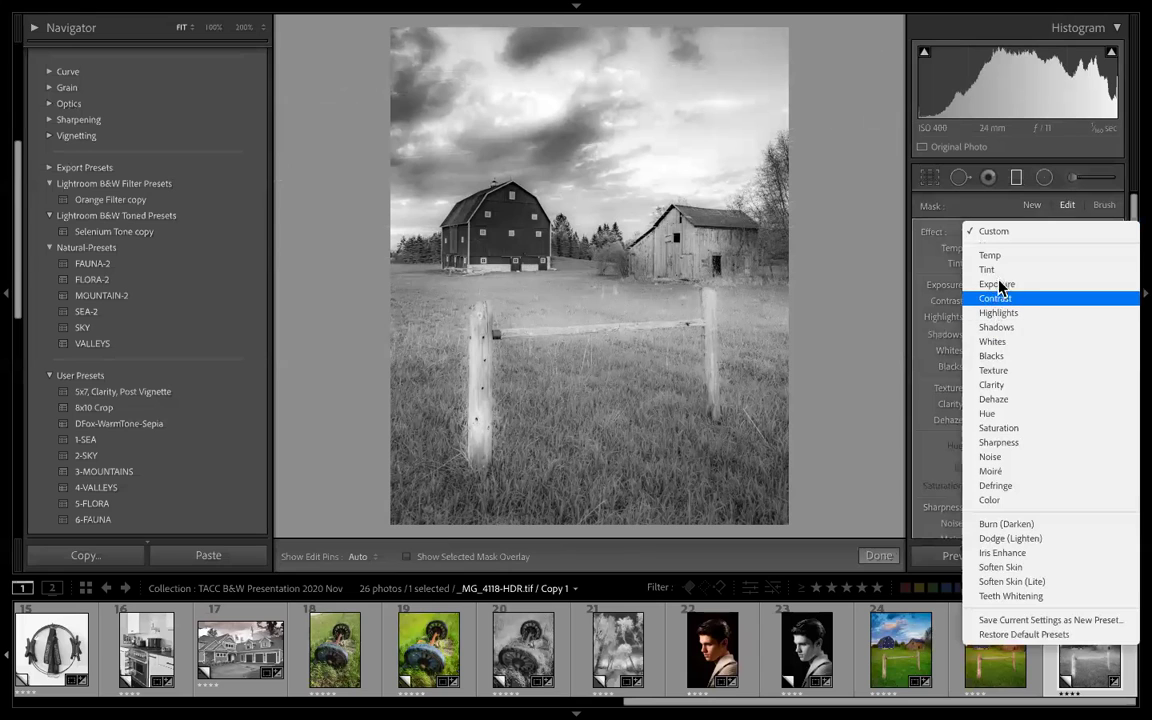
{"action": "left_click", "coordinate": [1000, 287]}
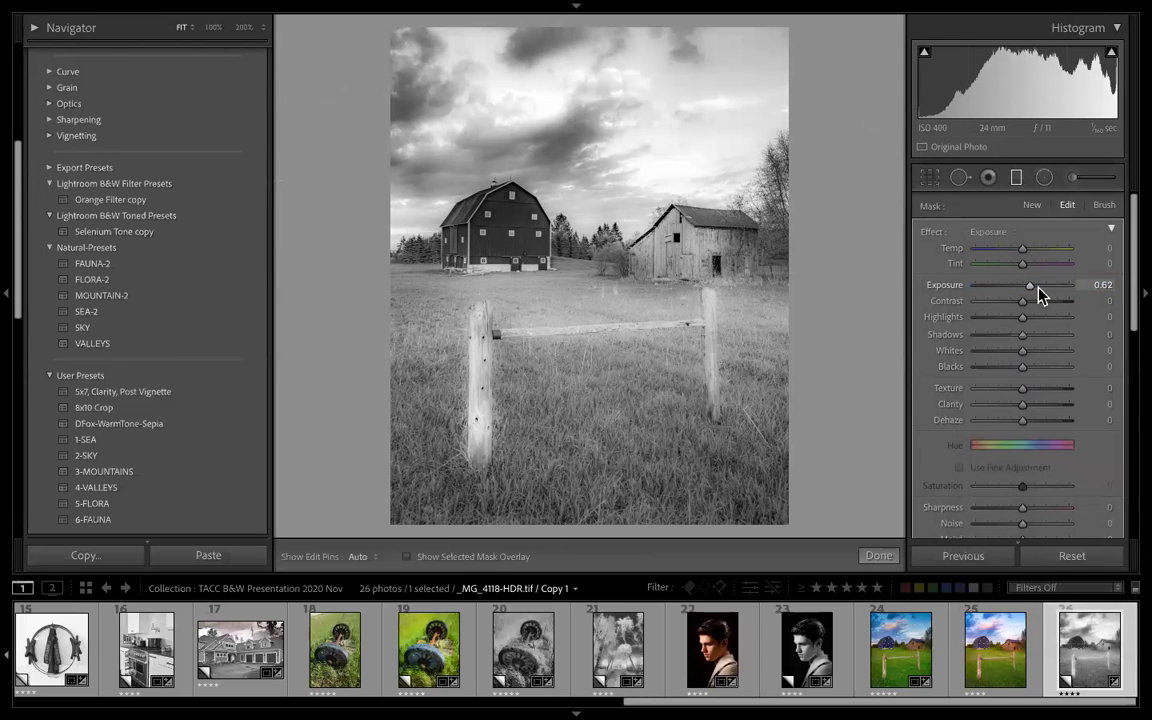
{"action": "left_click_drag", "start_coordinate": [1033, 293], "coordinate": [1013, 291]}
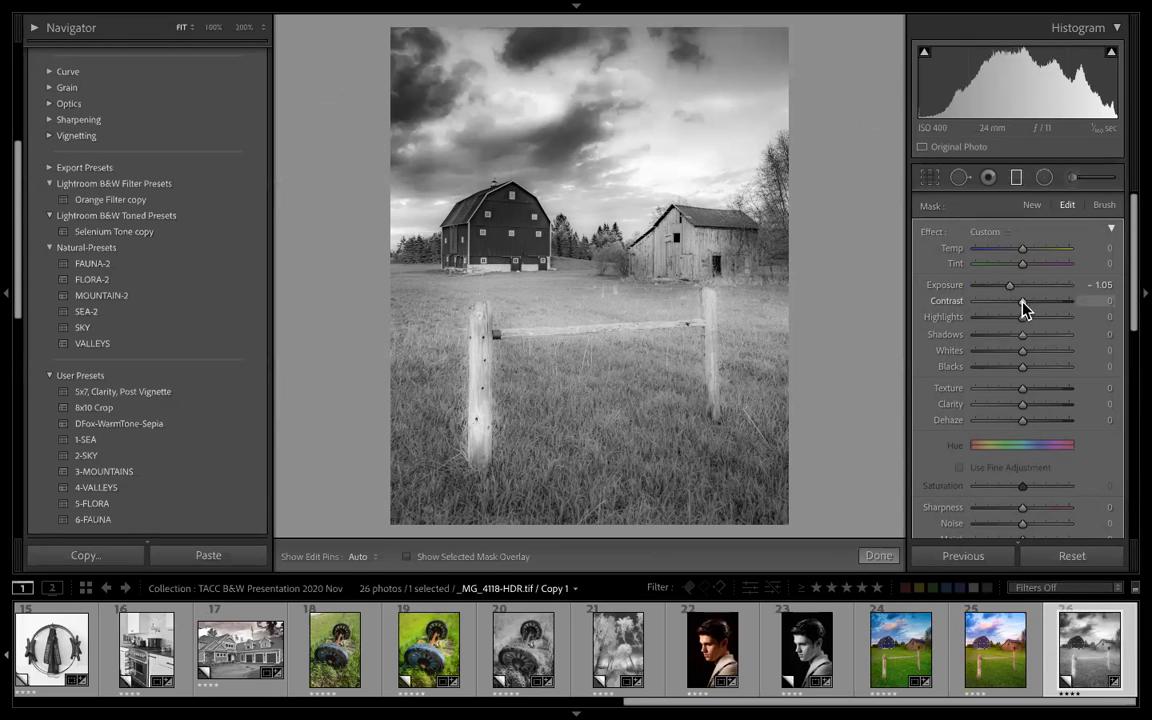
{"action": "mouse_move", "coordinate": [1023, 303]}
{"action": "left_mouse_down"}
{"action": "mouse_move", "coordinate": [1040, 306]}
{"action": "mouse_move", "coordinate": [1028, 300]}
{"action": "left_mouse_up"}
{"action": "left_click", "coordinate": [1017, 179]}
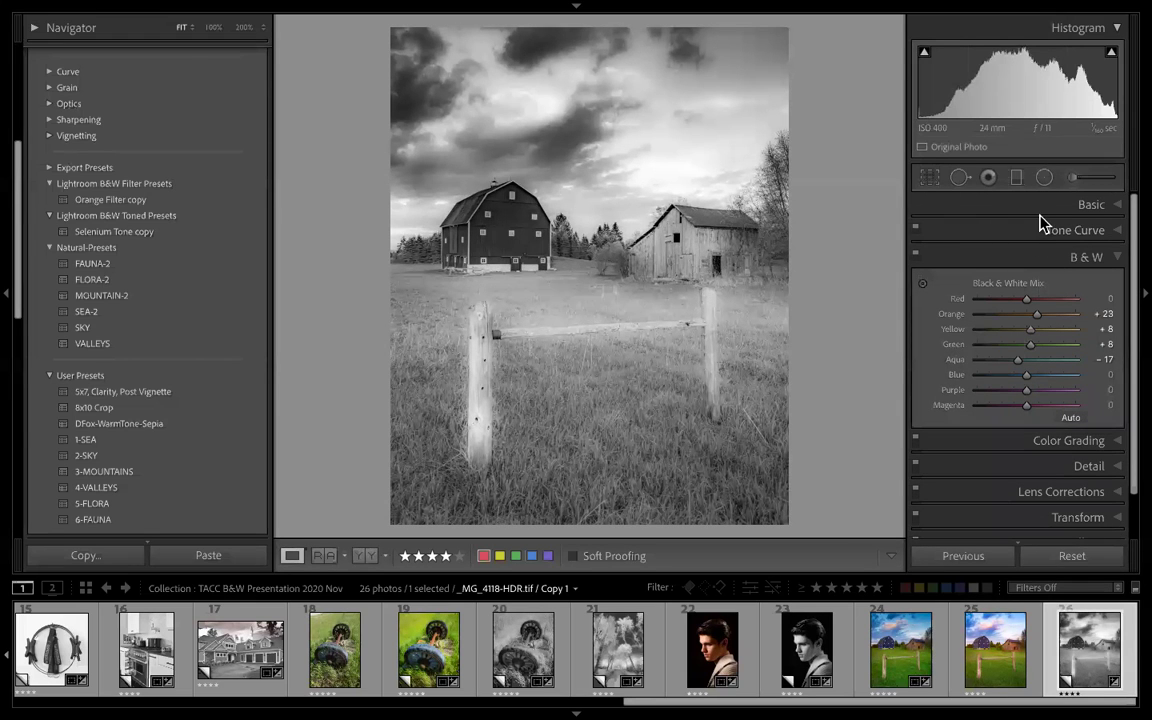
- Set the barn copy's overall Contrast to +61
{"action": "left_click", "coordinate": [1092, 205]}
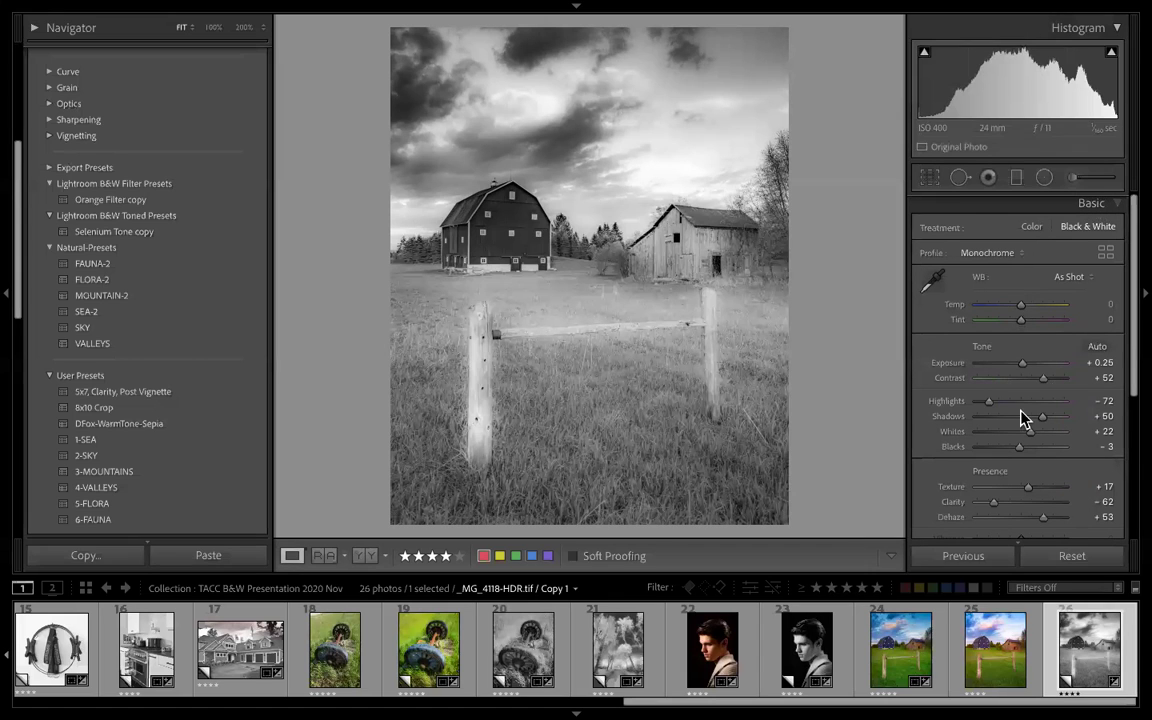
{"action": "mouse_move", "coordinate": [1043, 381]}
{"action": "left_mouse_down"}
{"action": "mouse_move", "coordinate": [1029, 381]}
{"action": "mouse_move", "coordinate": [1049, 381]}
{"action": "left_mouse_up"}
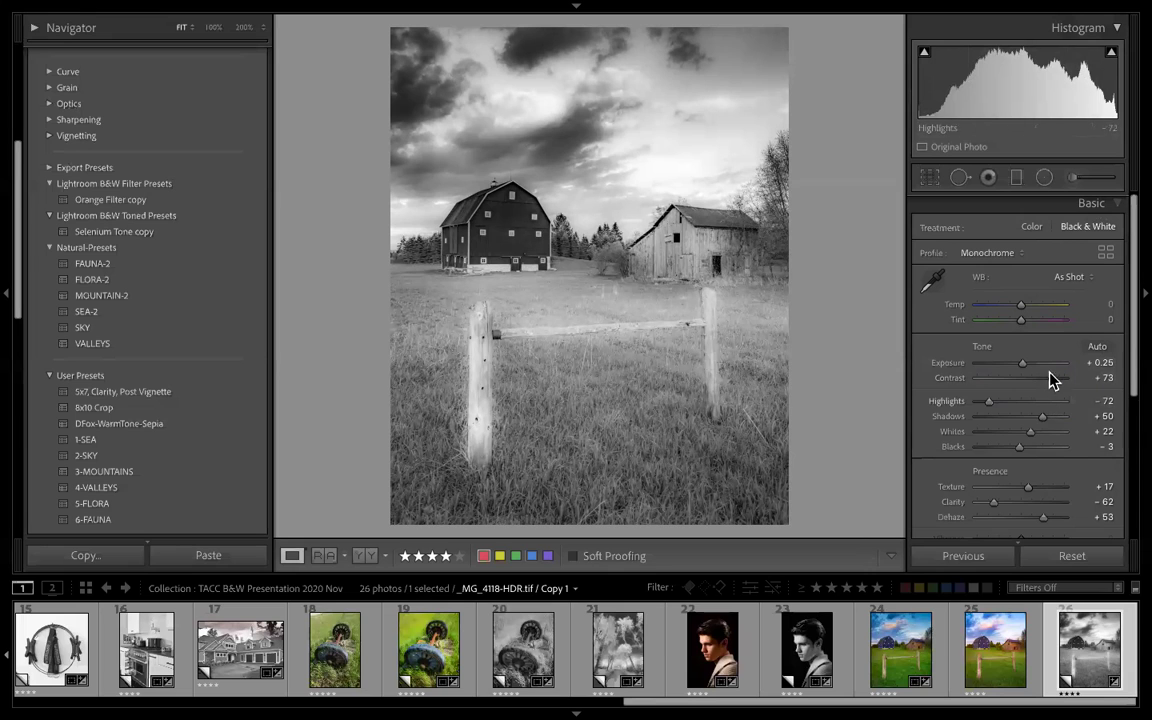
{"action": "mouse_move", "coordinate": [1052, 381]}
{"action": "left_mouse_down"}
{"action": "mouse_move", "coordinate": [1003, 381]}
{"action": "mouse_move", "coordinate": [1067, 373]}
{"action": "mouse_move", "coordinate": [1047, 379]}
{"action": "left_mouse_up"}
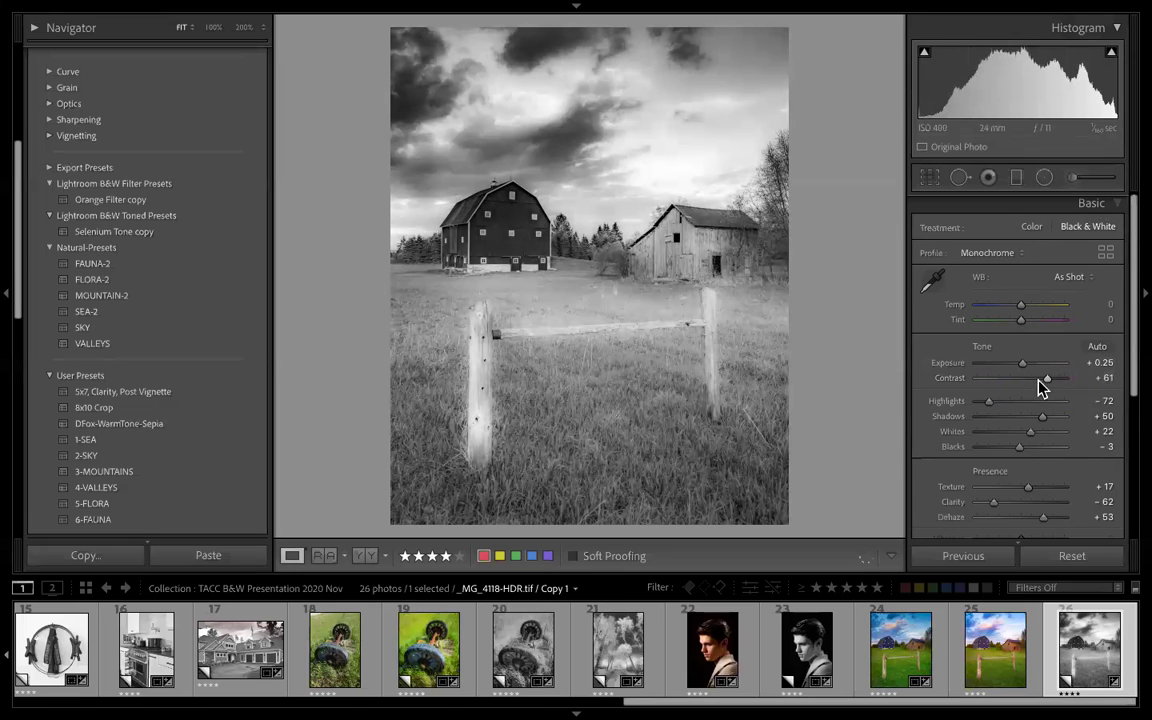
{"action": "left_click", "coordinate": [1096, 208]}
- Try the Medium Contrast point curve on the barn copy, and set it to Strong Contrast
{"action": "left_click", "coordinate": [1094, 232]}
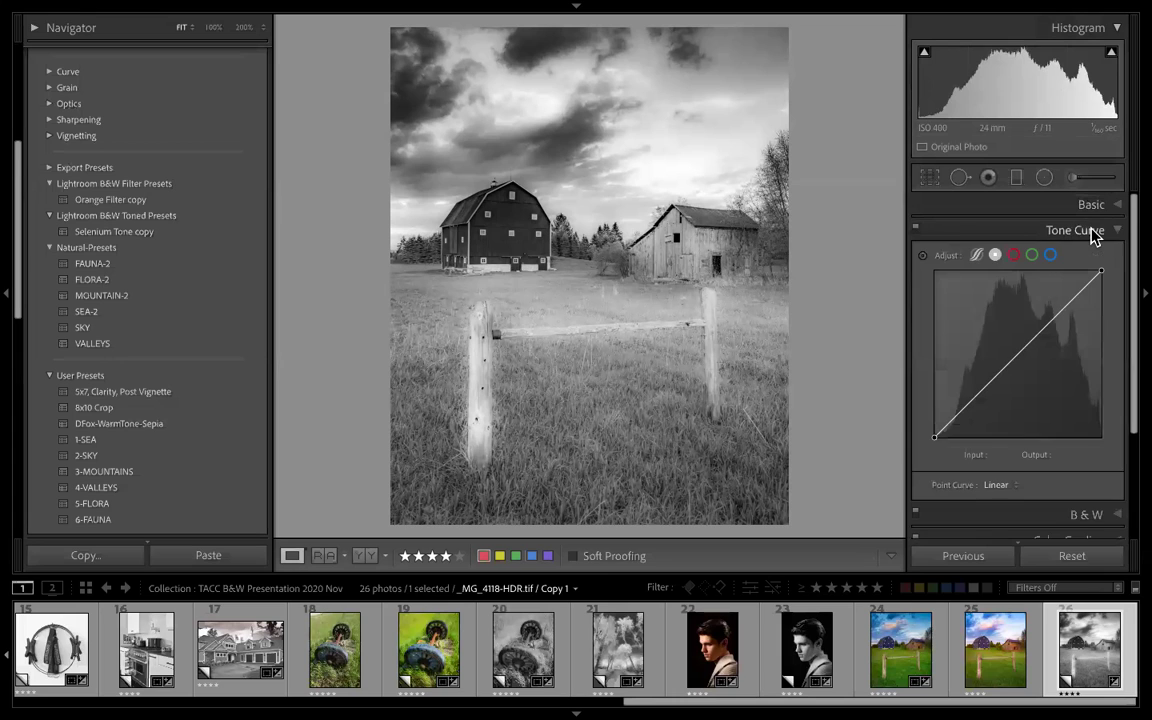
{"action": "left_click", "coordinate": [998, 484]}
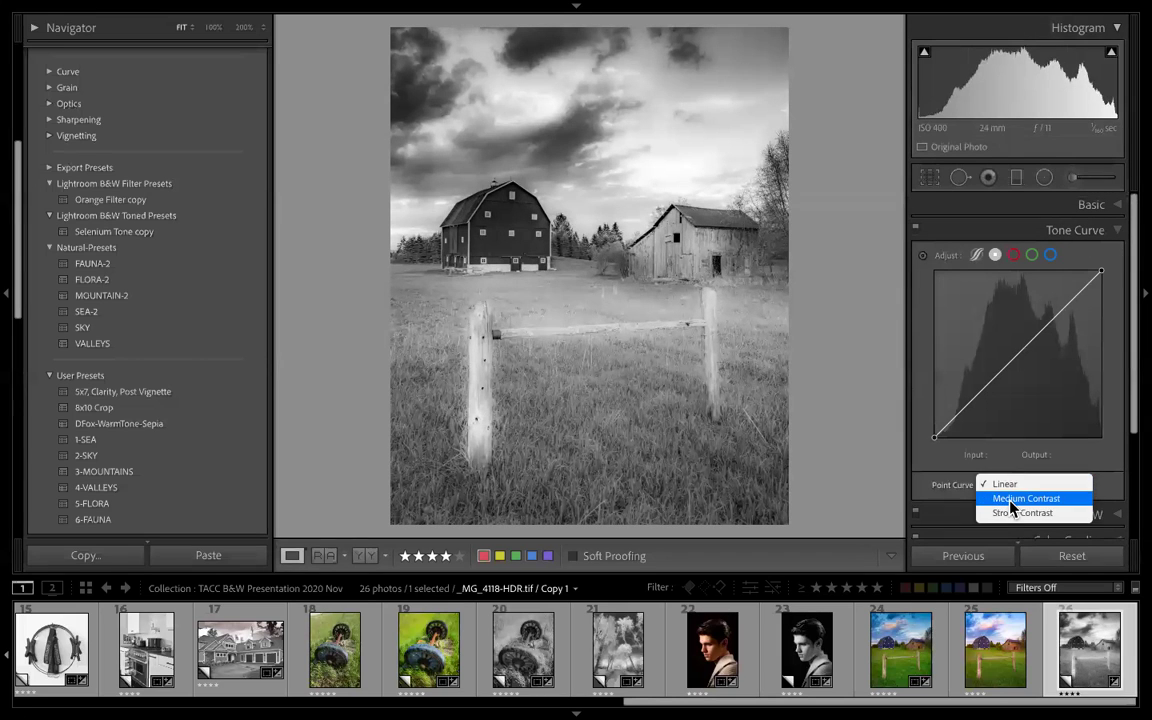
{"action": "left_click", "coordinate": [1012, 499]}
{"action": "left_click", "coordinate": [1012, 496]}
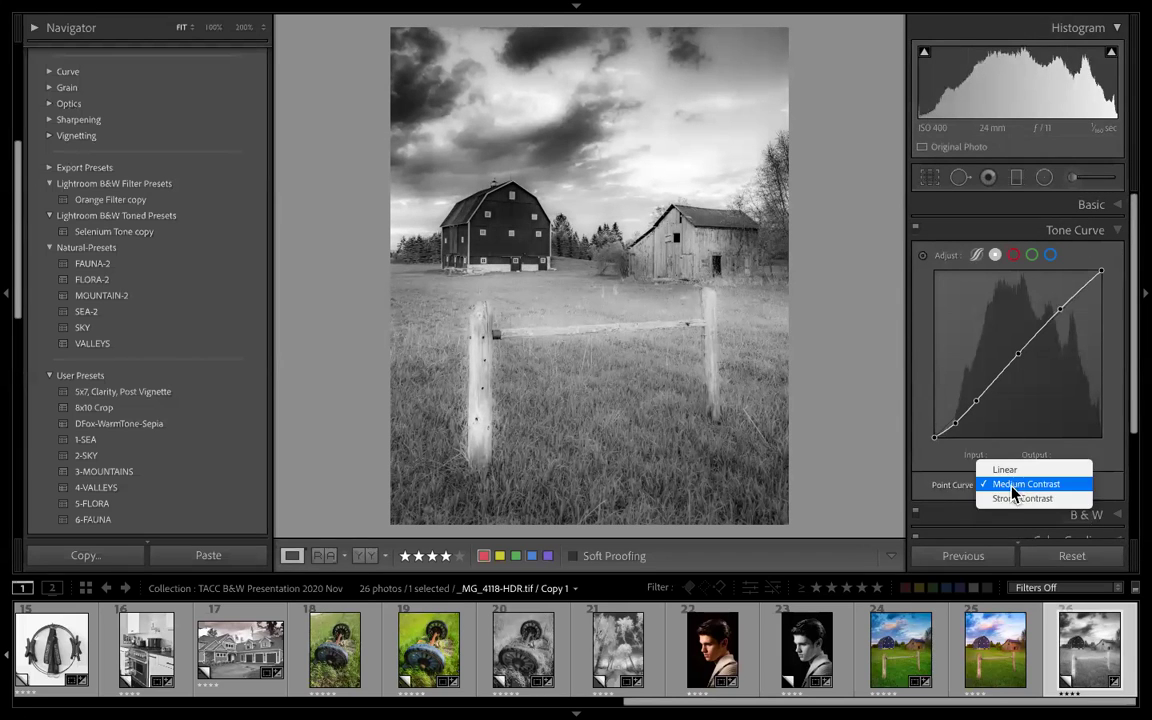
{"action": "left_click", "coordinate": [1012, 501]}
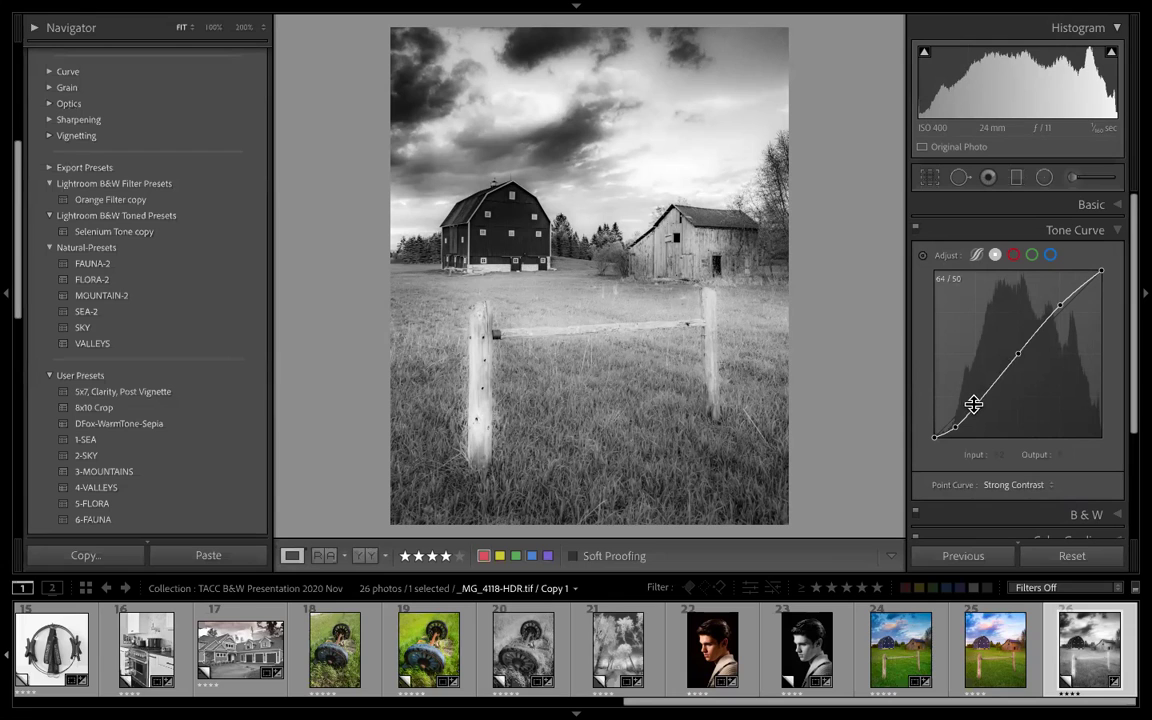
- Reshape the barn copy's tone curve by raising its shadow point and moving the midtone point to Input 141, Output 154
{"action": "left_click_drag", "start_coordinate": [973, 408], "coordinate": [972, 394]}
{"action": "mouse_move", "coordinate": [1016, 353]}
{"action": "left_mouse_down"}
{"action": "mouse_move", "coordinate": [1008, 362]}
{"action": "mouse_move", "coordinate": [1029, 340]}
{"action": "left_mouse_up"}
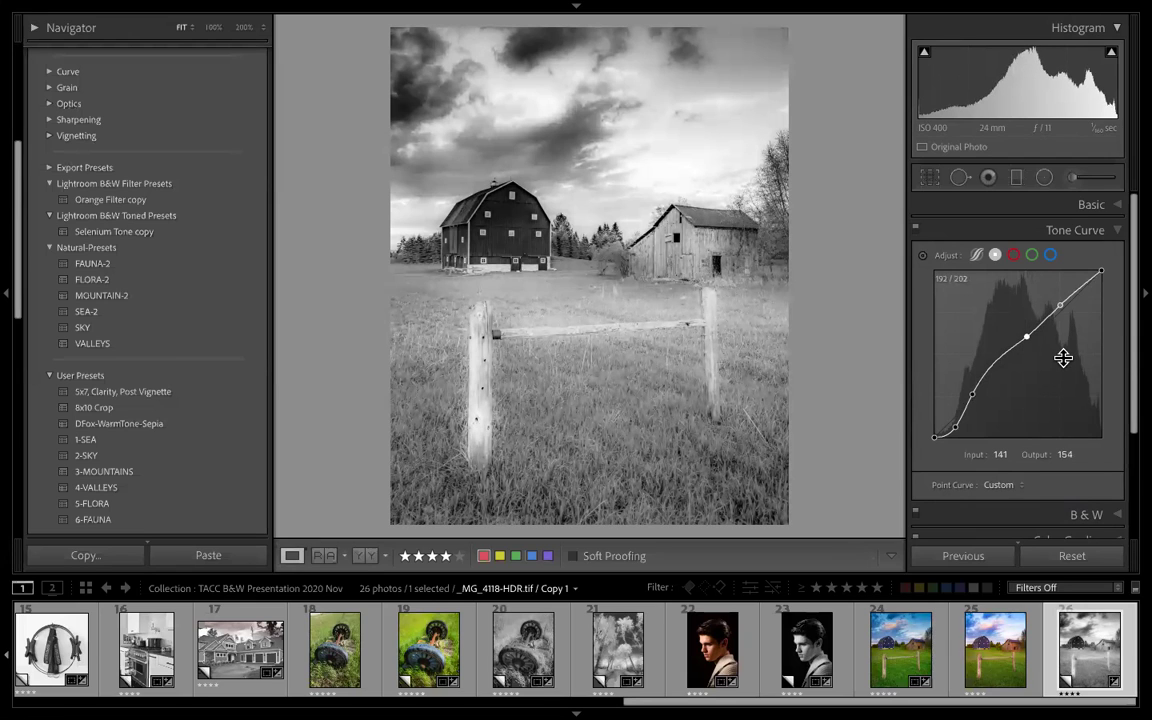
{"action": "scroll", "coordinate": [1139, 347], "scroll_direction": "down", "scroll_amount": 2}
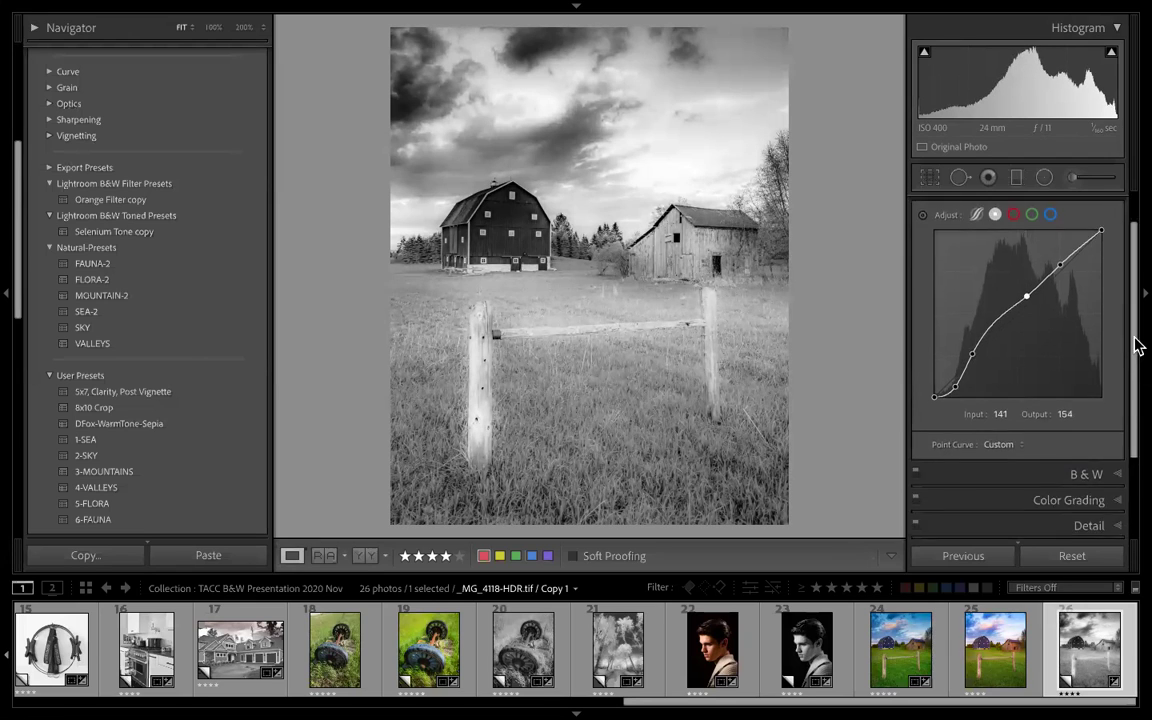
{"action": "scroll", "coordinate": [1133, 328], "scroll_direction": "up", "scroll_amount": 2}
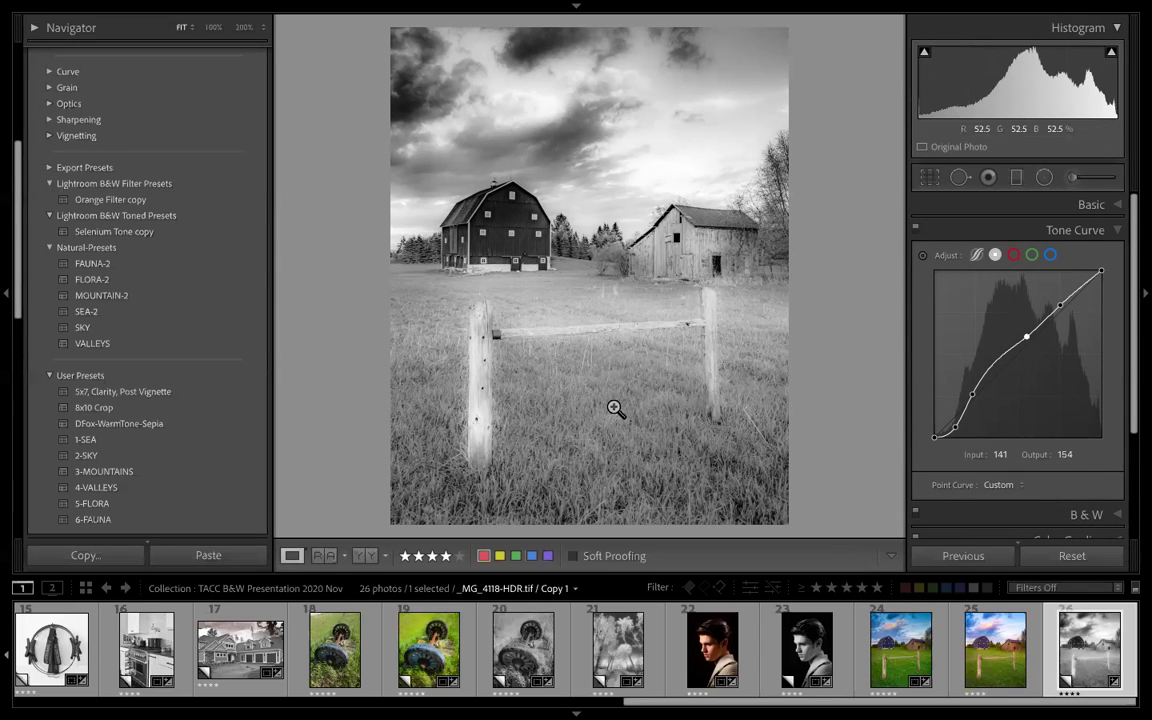
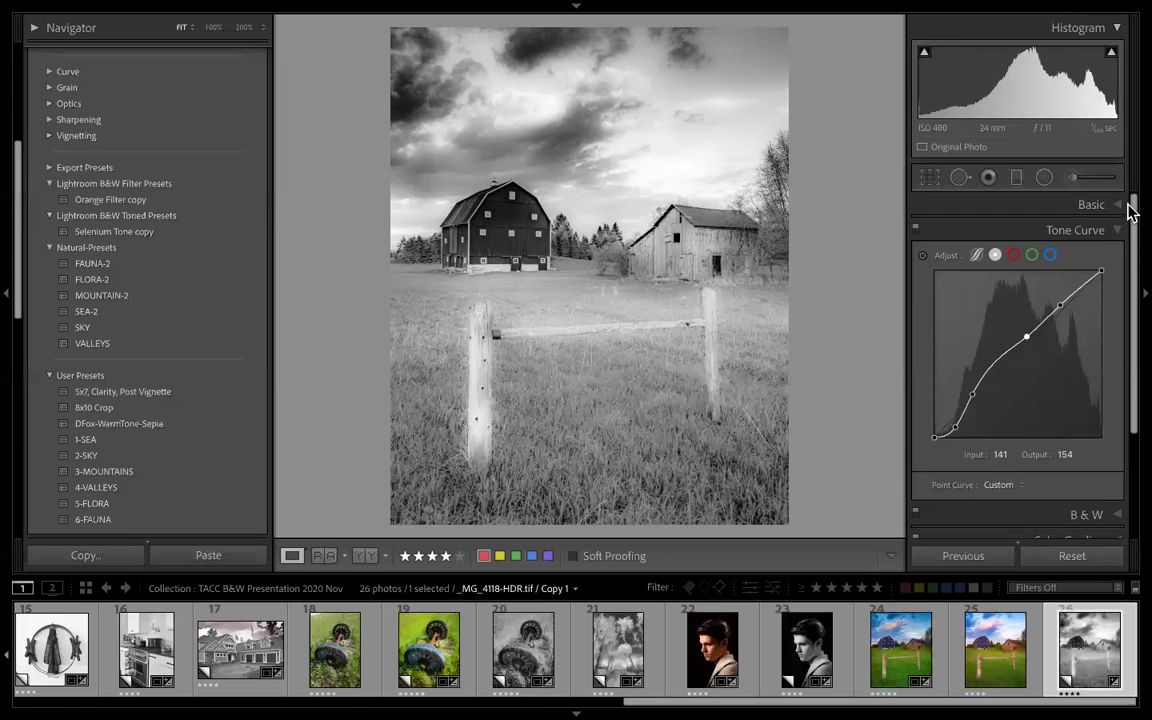
- Warm the barn copy's white balance by setting Temp to +20
{"action": "left_click", "coordinate": [1117, 206]}
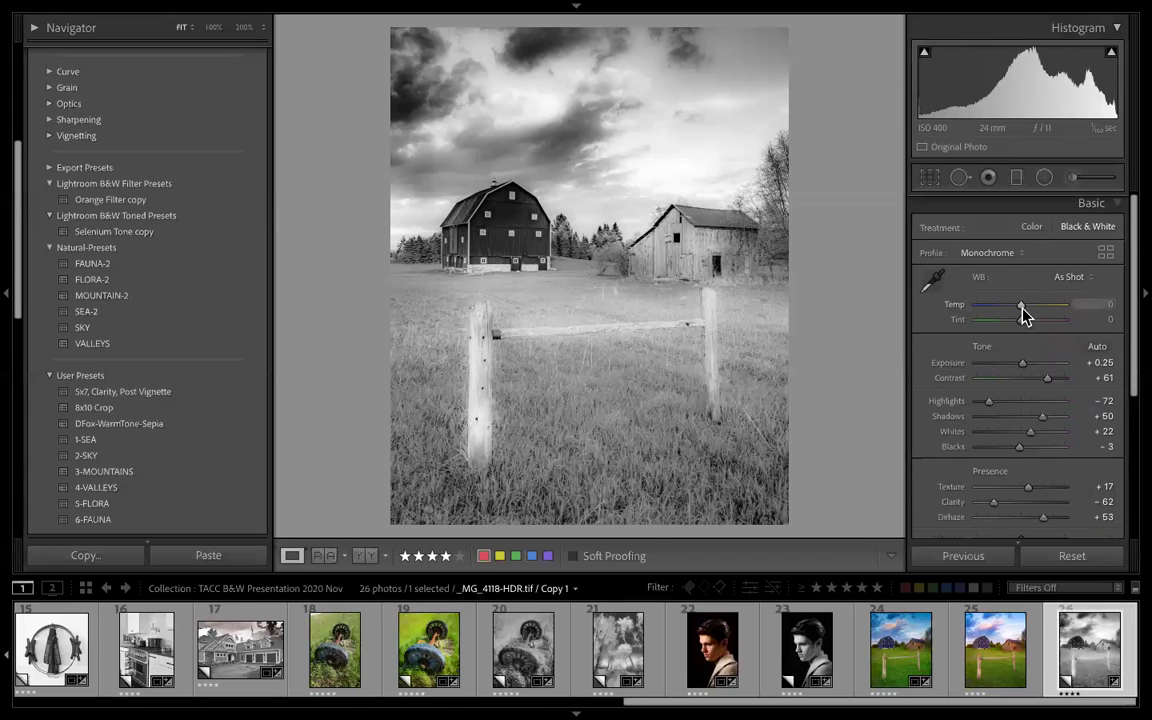
{"action": "left_click", "coordinate": [1021, 305]}
{"action": "mouse_move", "coordinate": [1021, 310]}
{"action": "left_mouse_down"}
{"action": "mouse_move", "coordinate": [1036, 310]}
{"action": "mouse_move", "coordinate": [1006, 306]}
{"action": "mouse_move", "coordinate": [1029, 306]}
{"action": "left_mouse_up"}
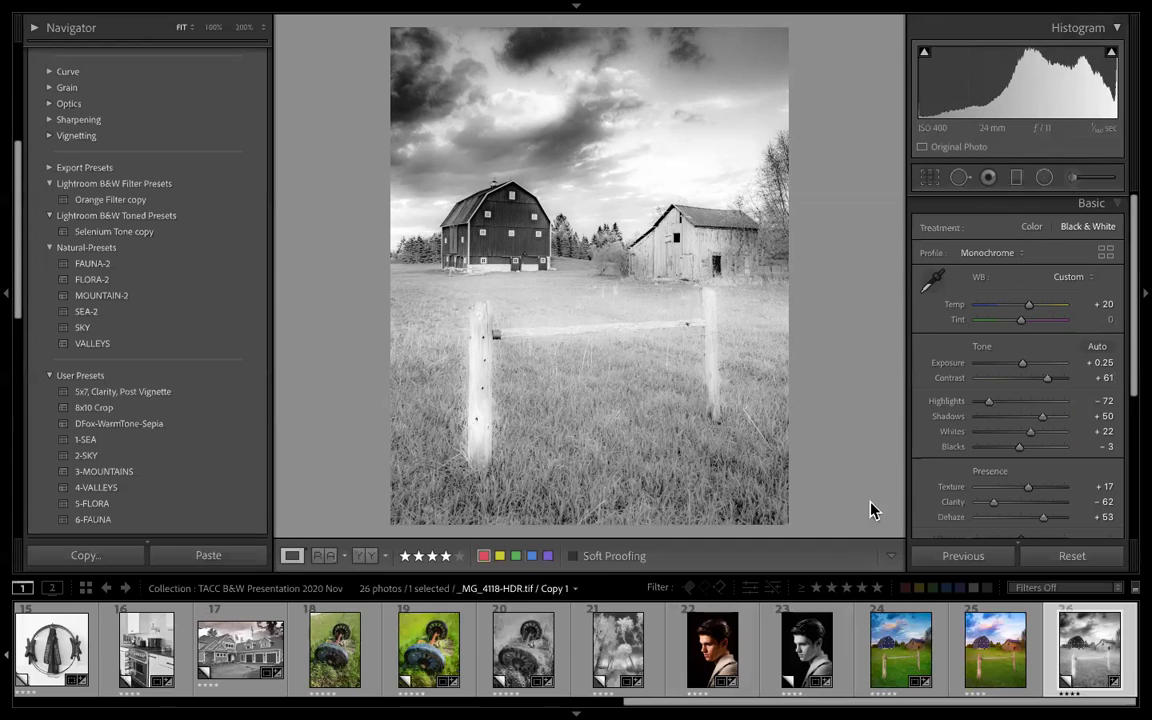
- Review the infrared-style tree-lined road photo _MG_4180.JPG / Copy 1 and the color portrait IMG_0296.CR2
{"action": "left_click", "coordinate": [620, 648]}
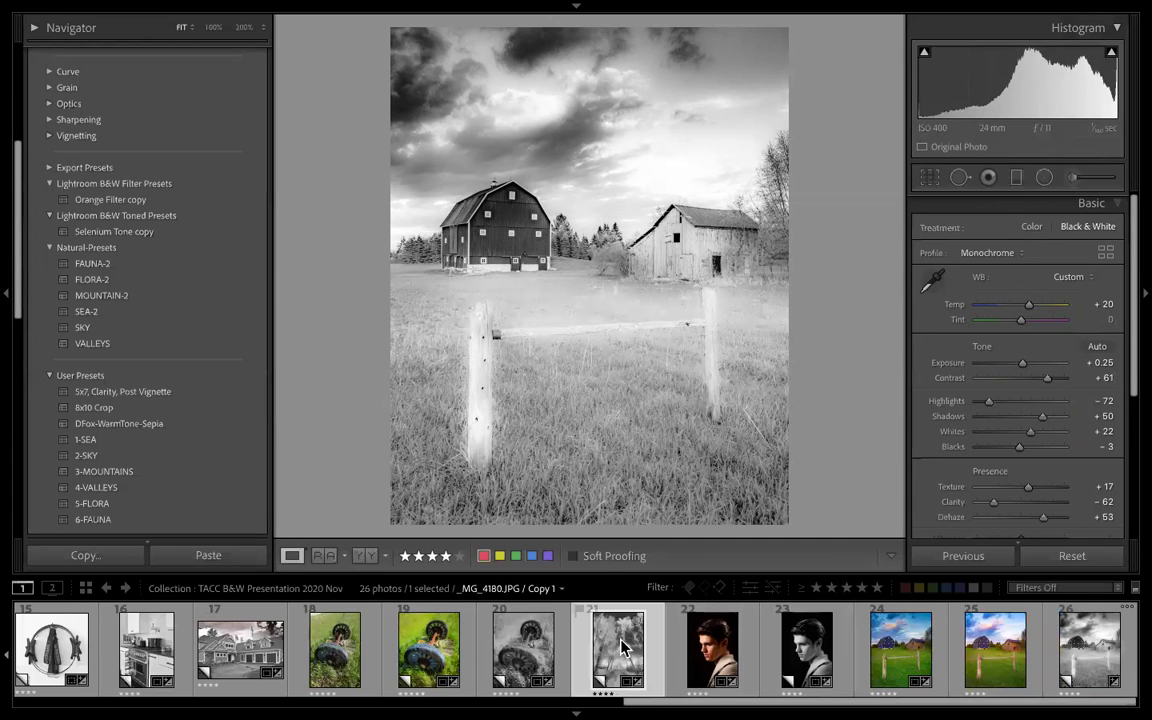
{"action": "left_click_drag", "start_coordinate": [710, 703], "coordinate": [20, 701]}
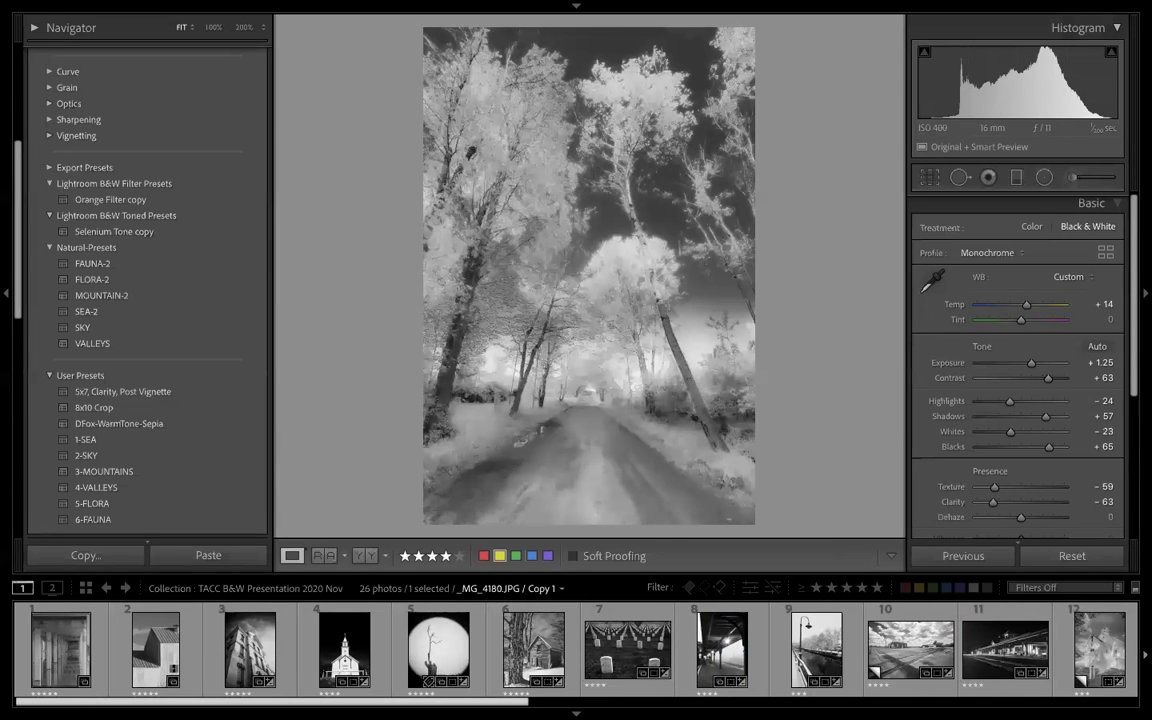
{"action": "left_click", "coordinate": [617, 650]}
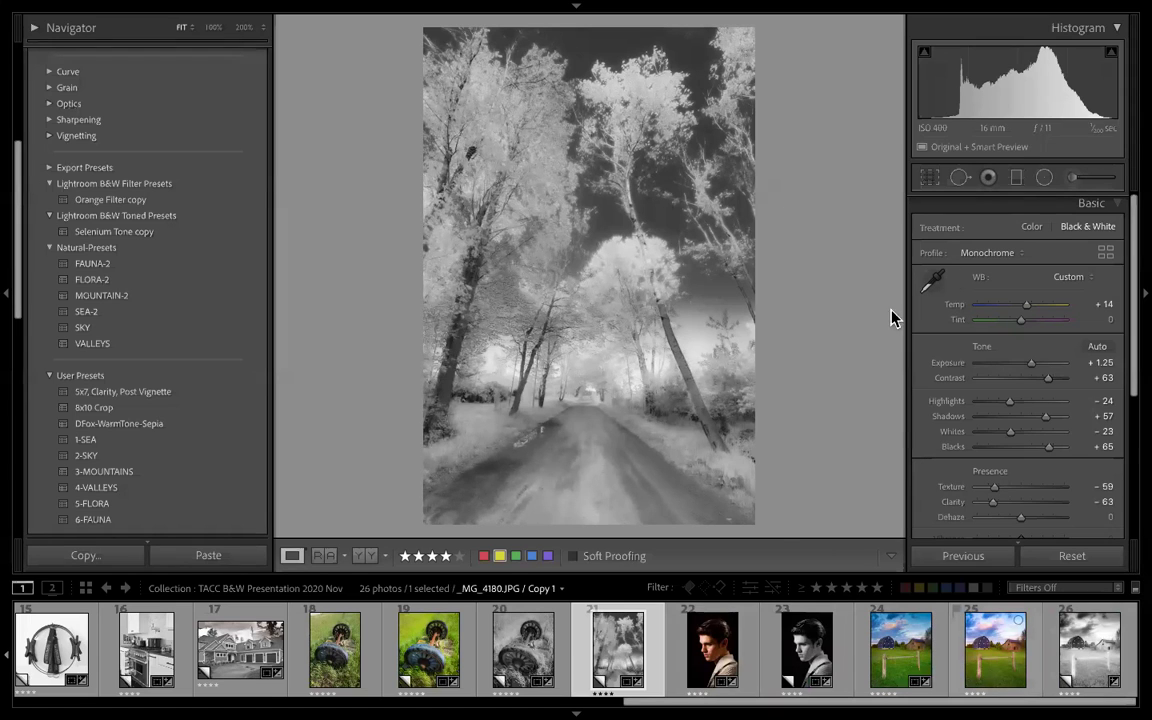
{"action": "left_click", "coordinate": [720, 645]}
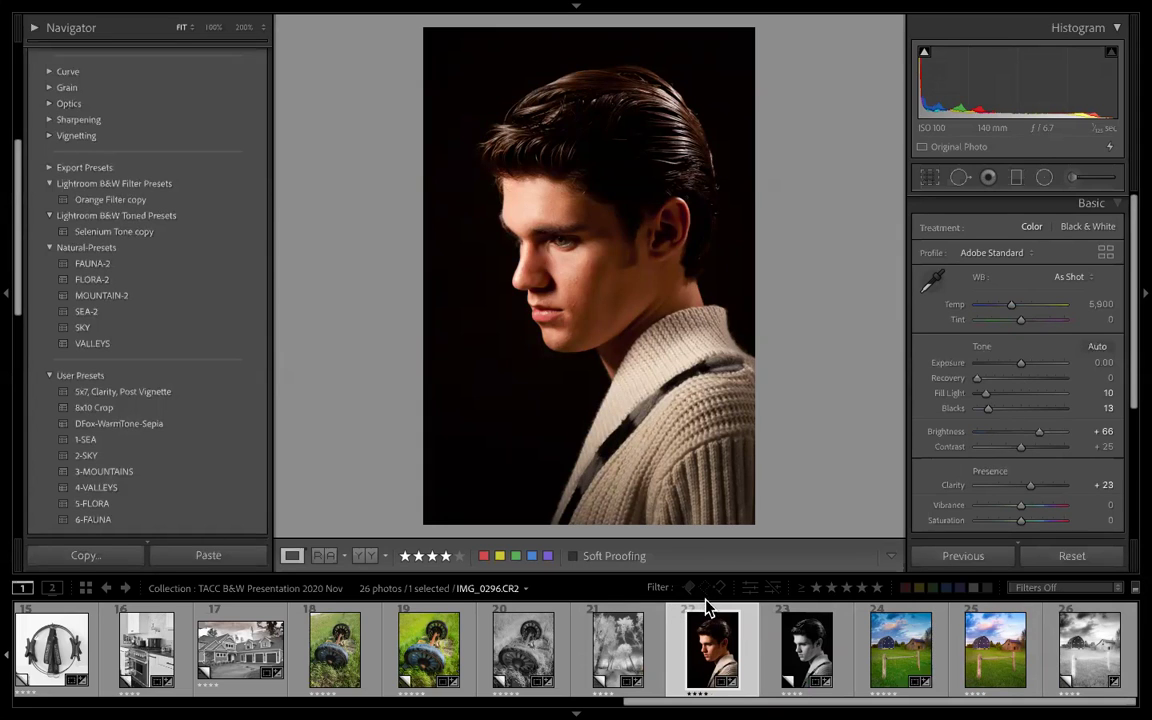
{"action": "scroll", "coordinate": [630, 685], "scroll_direction": "up", "scroll_amount": 2}
{"action": "scroll", "coordinate": [630, 650], "scroll_direction": "up", "scroll_amount": 3}
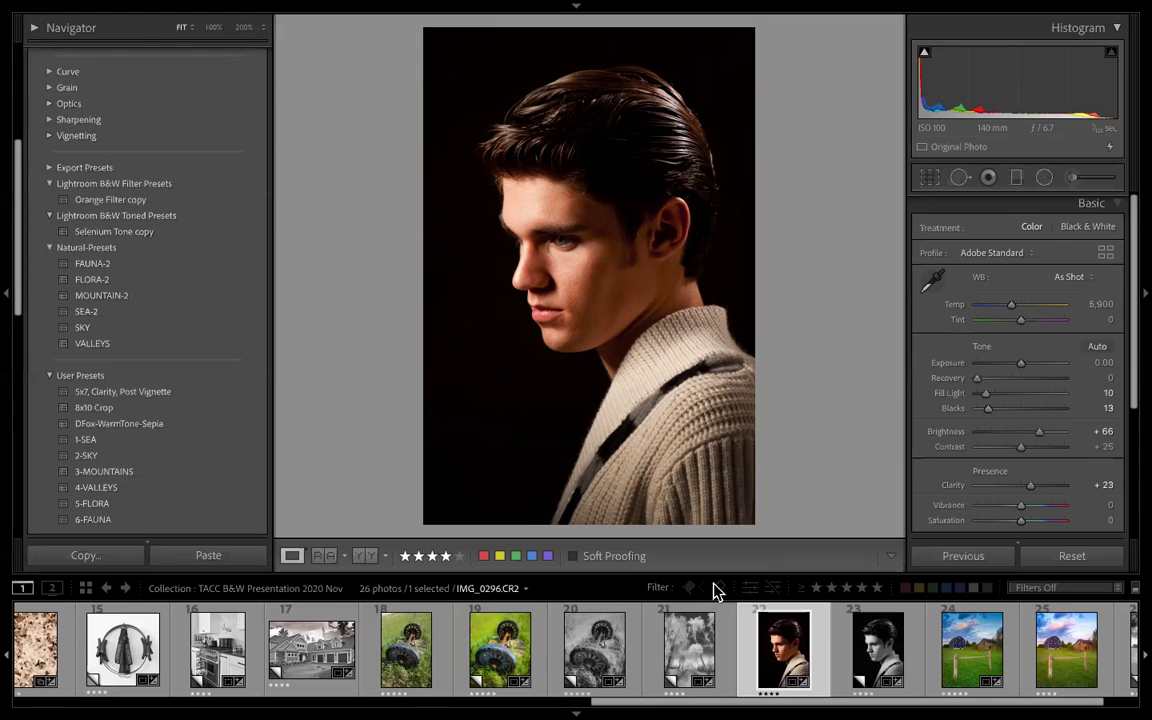
- Convert the color wheel-and-axle photo _MG_4234.CR2 / Copy 2 to Black & White, and expand the Navigator preview
{"action": "left_click", "coordinate": [508, 658]}
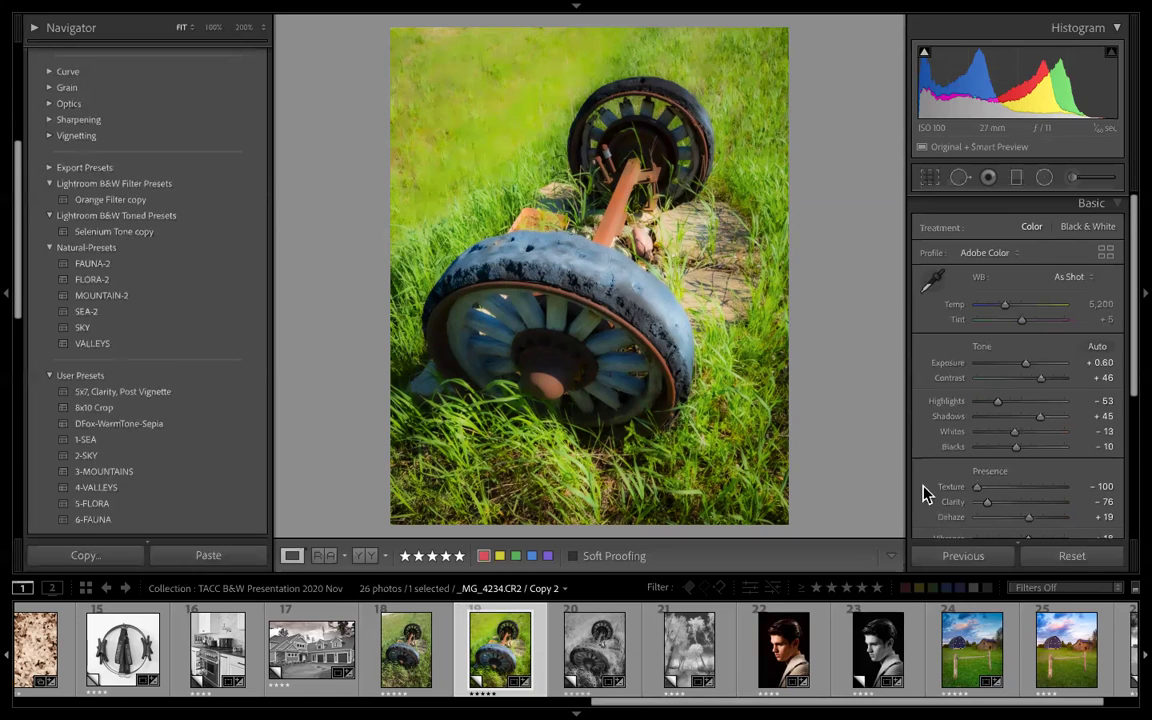
{"action": "left_click", "coordinate": [1088, 228]}
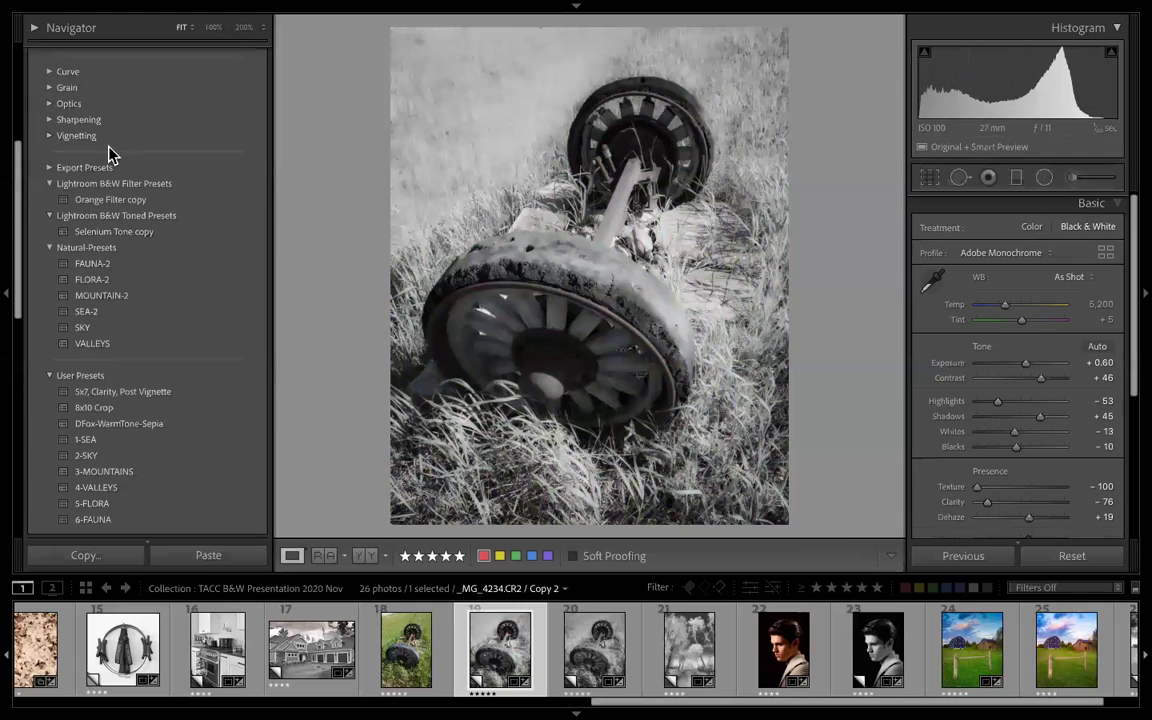
{"action": "left_click", "coordinate": [35, 29]}
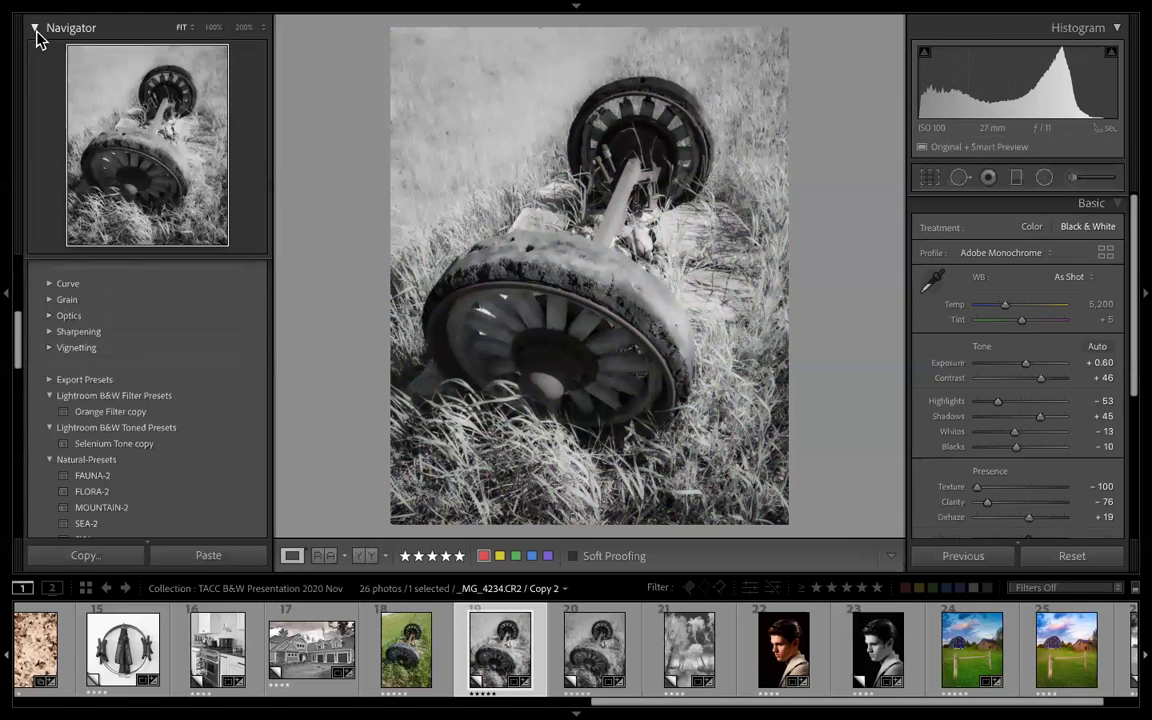
- Collapse the presets, show the edit history, and revert wheel-and-axle Copy 2 to its color Create Virtual Copy state
{"action": "scroll", "coordinate": [196, 400], "scroll_direction": "up", "scroll_amount": 2}
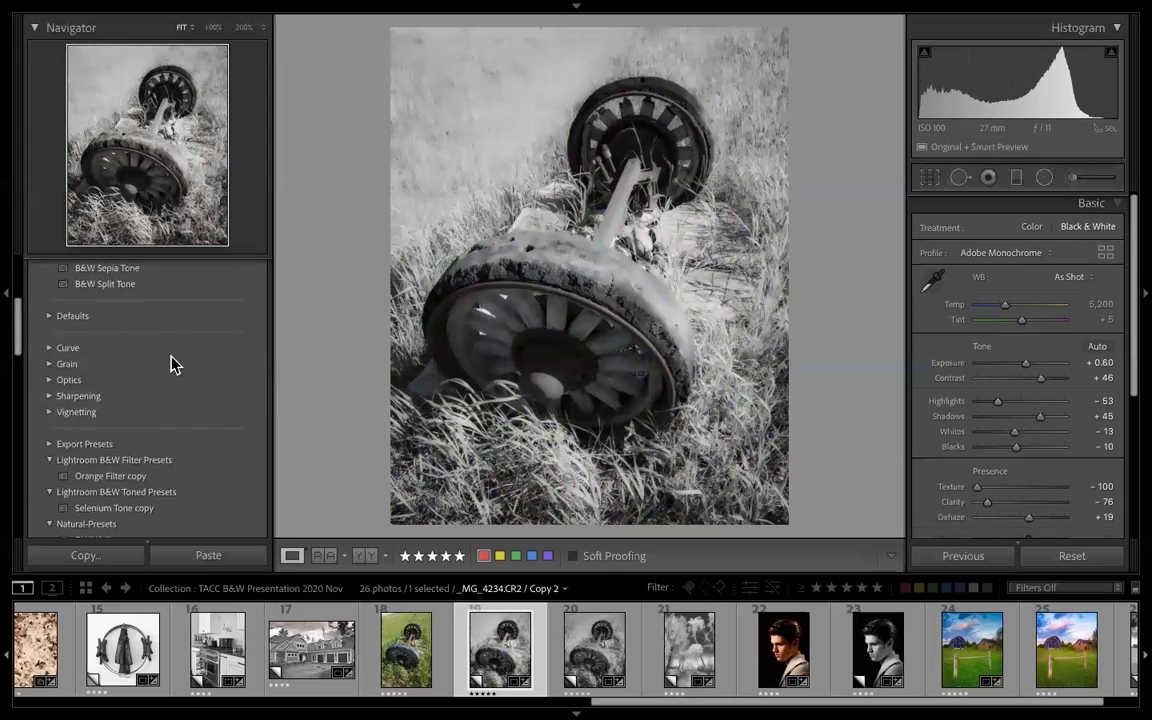
{"action": "scroll", "coordinate": [170, 363], "scroll_direction": "up", "scroll_amount": 5}
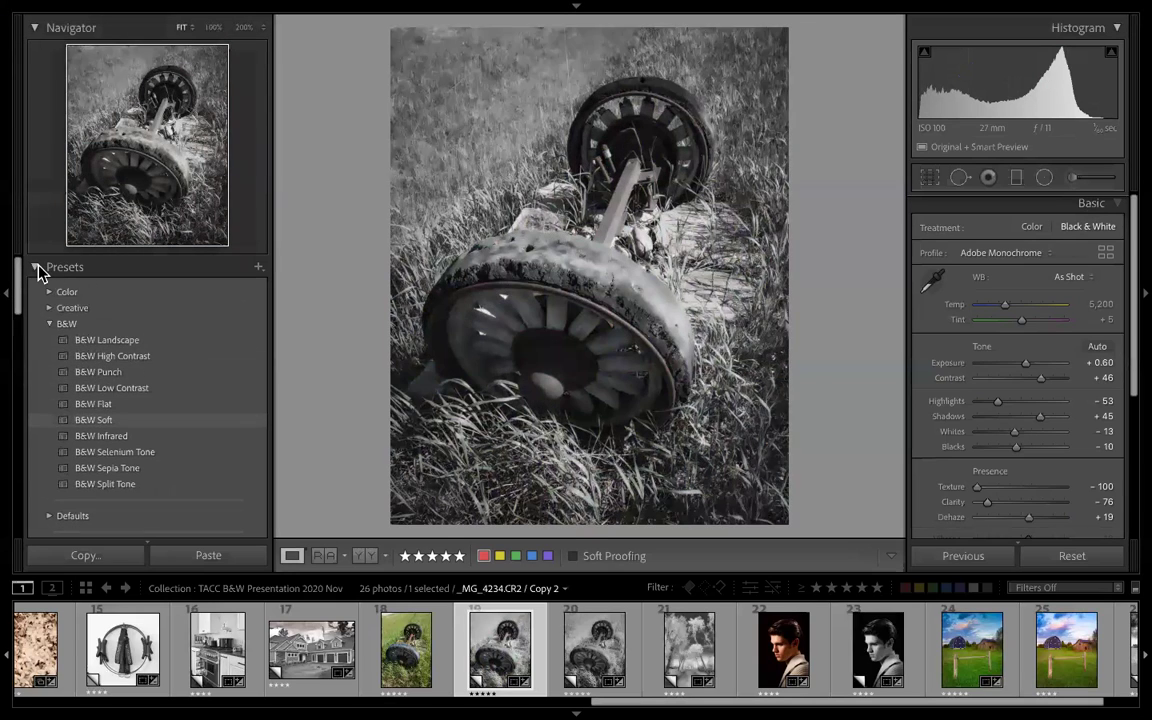
{"action": "left_click", "coordinate": [37, 268]}
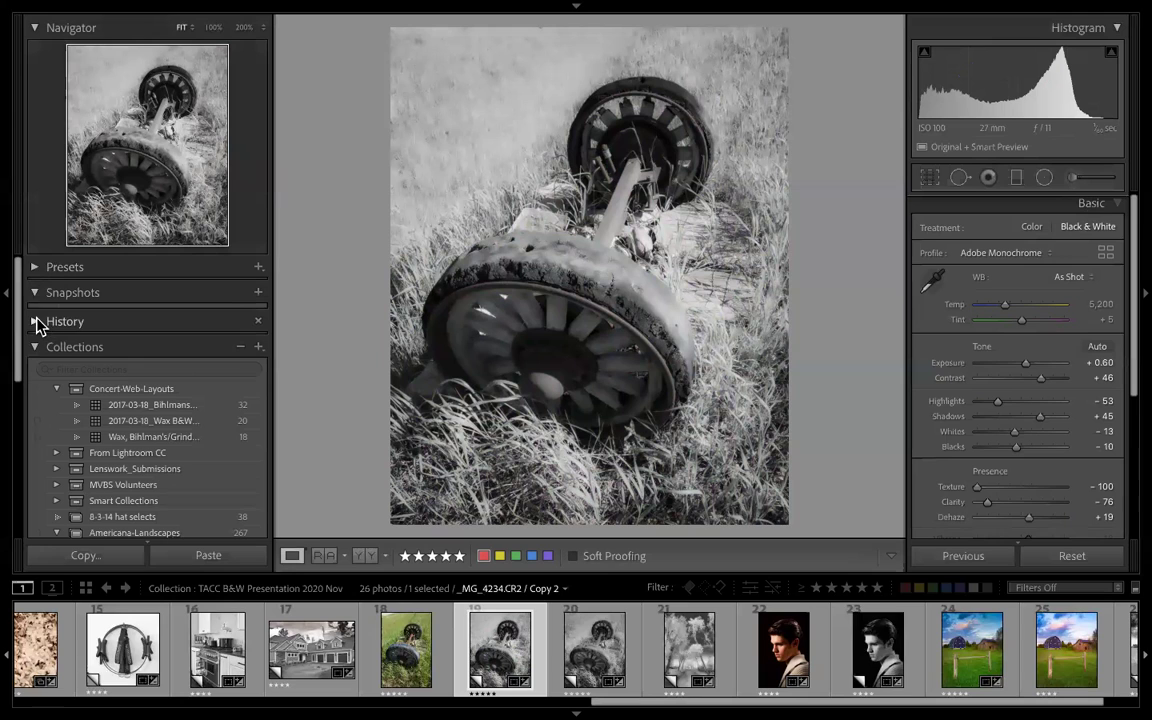
{"action": "left_click", "coordinate": [37, 322]}
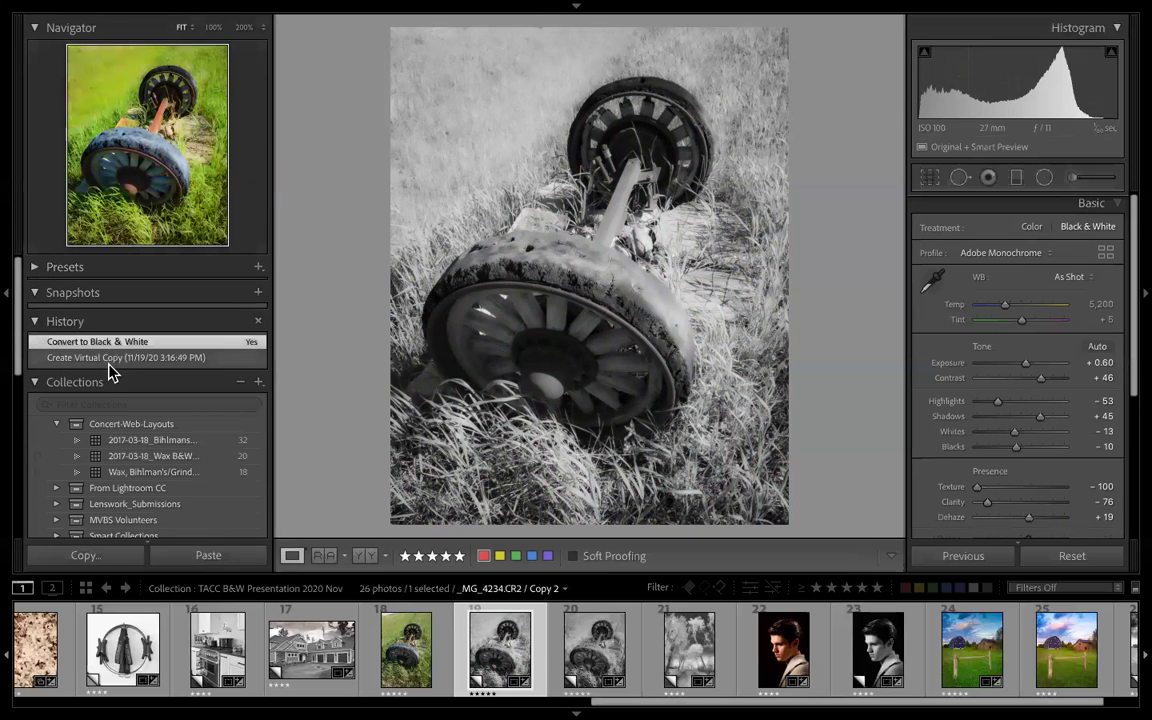
{"action": "left_click", "coordinate": [113, 360]}
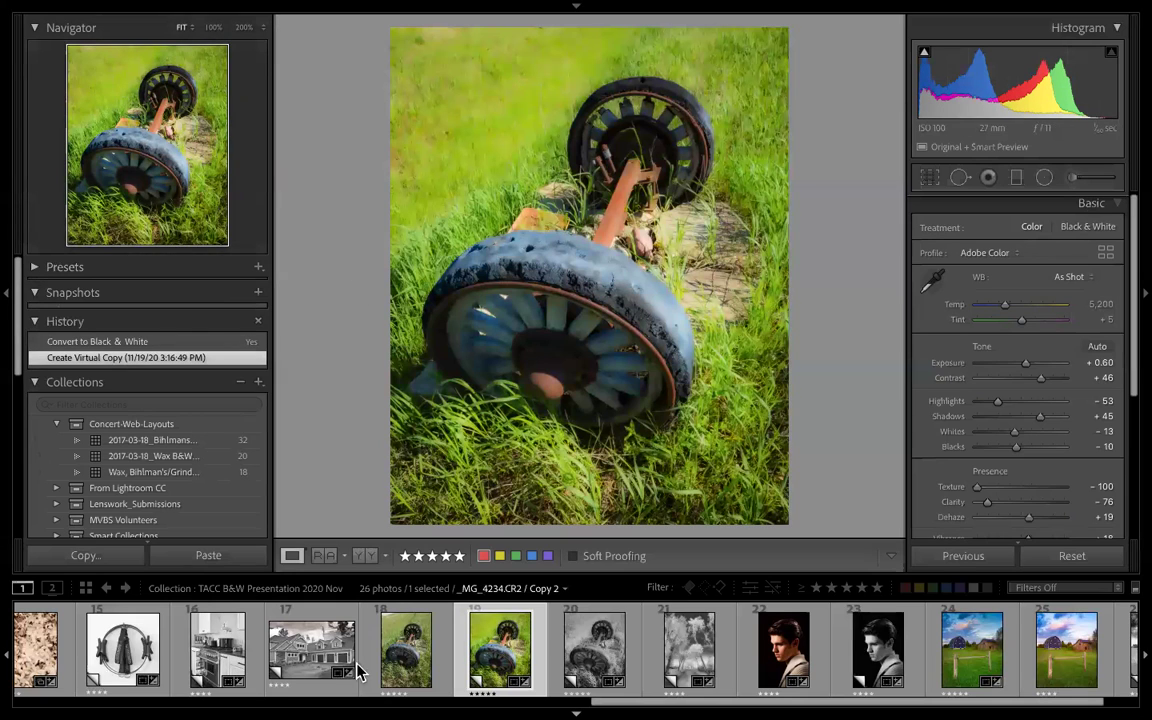
- Compare the original _MG_4234.CR2 with color Copy 2, and set Copy 2's white balance Temp to 5,292
{"action": "left_click", "coordinate": [412, 652]}
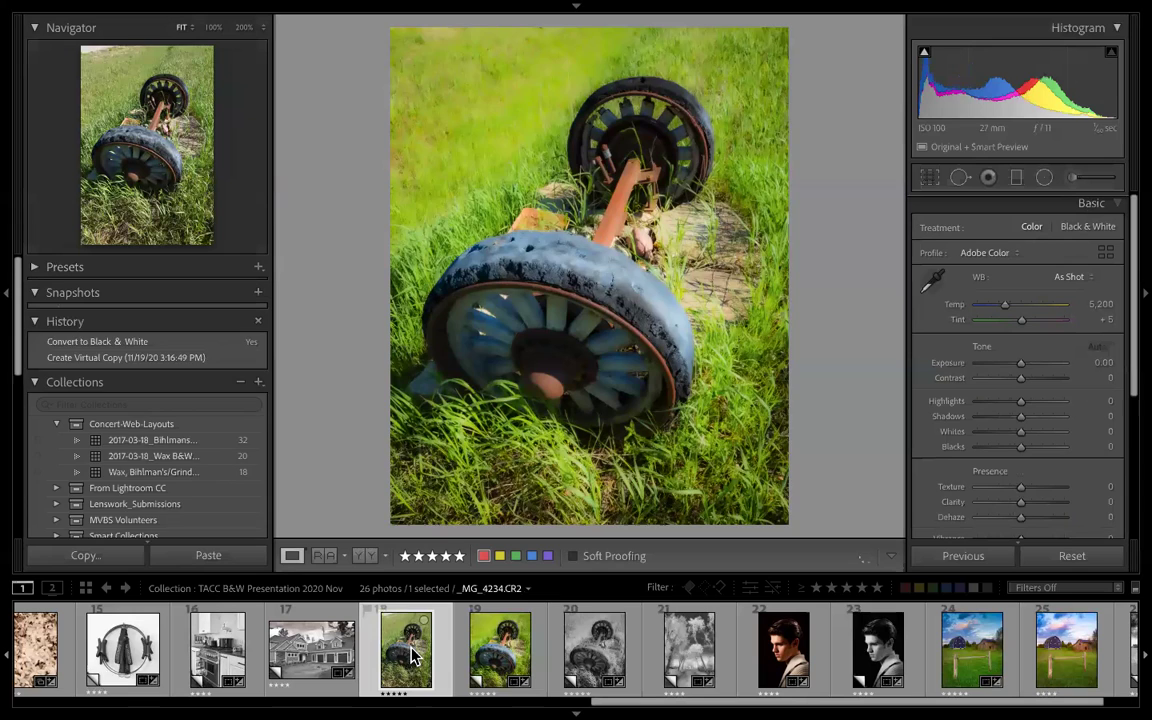
{"action": "left_click", "coordinate": [498, 645]}
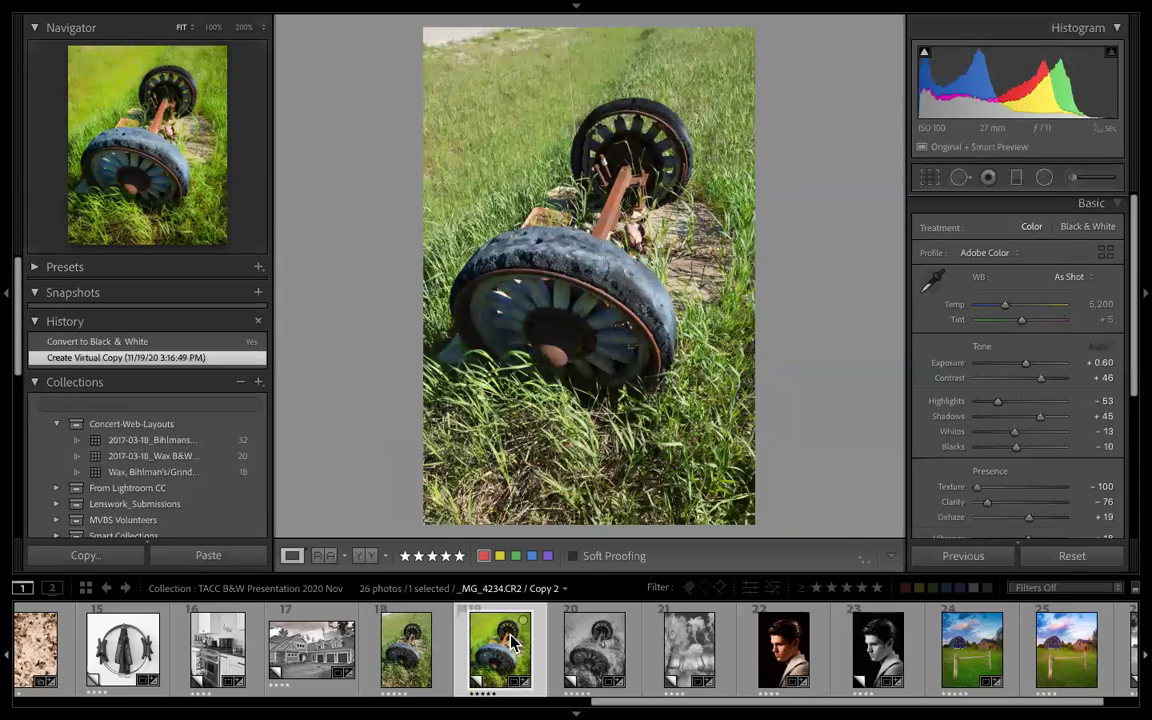
{"action": "scroll", "coordinate": [1025, 460], "scroll_direction": "down", "scroll_amount": 2}
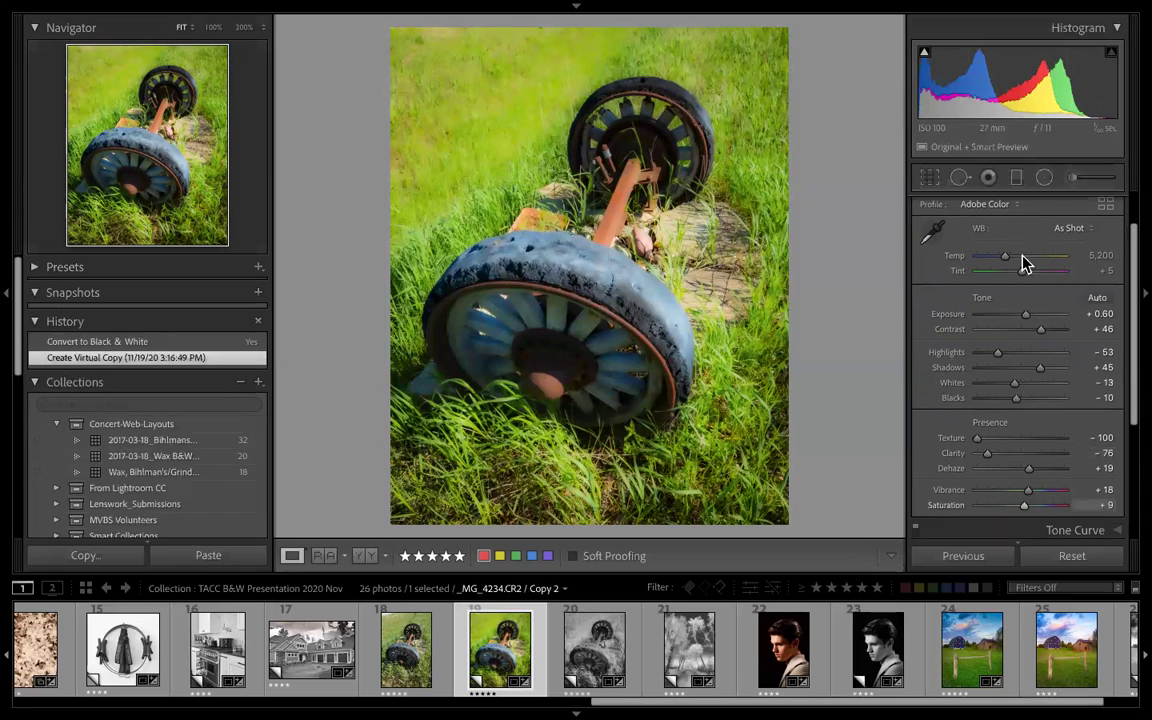
{"action": "left_click_drag", "start_coordinate": [1006, 262], "coordinate": [1010, 262]}
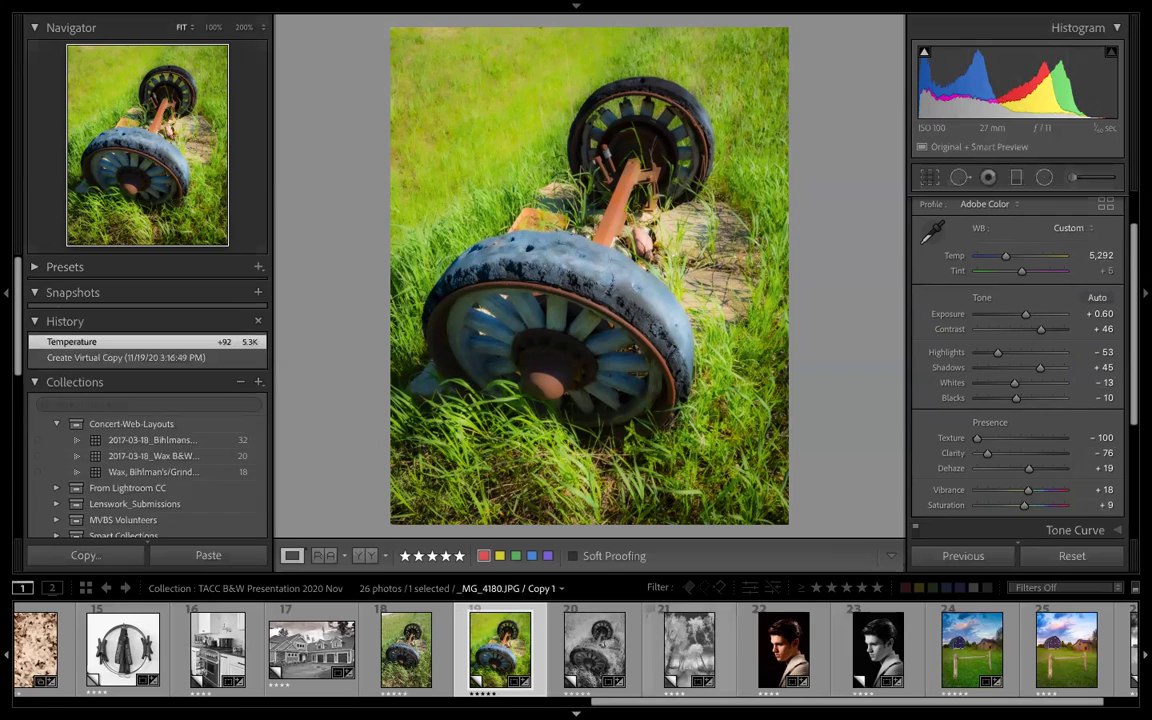
- Examine Copy 1's Black & White Mix and compare its conversion with the original _MG_4234.CR2 and color Copy 2
{"action": "left_click", "coordinate": [590, 650]}
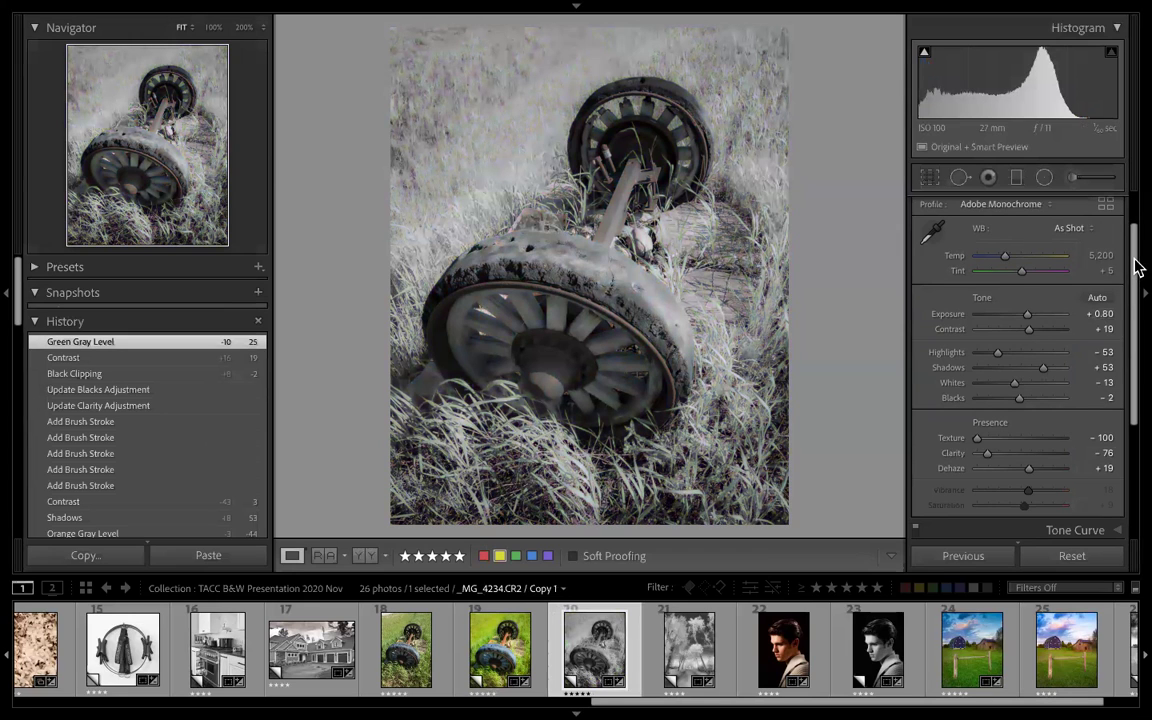
{"action": "left_click_drag", "start_coordinate": [1137, 266], "coordinate": [1135, 395]}
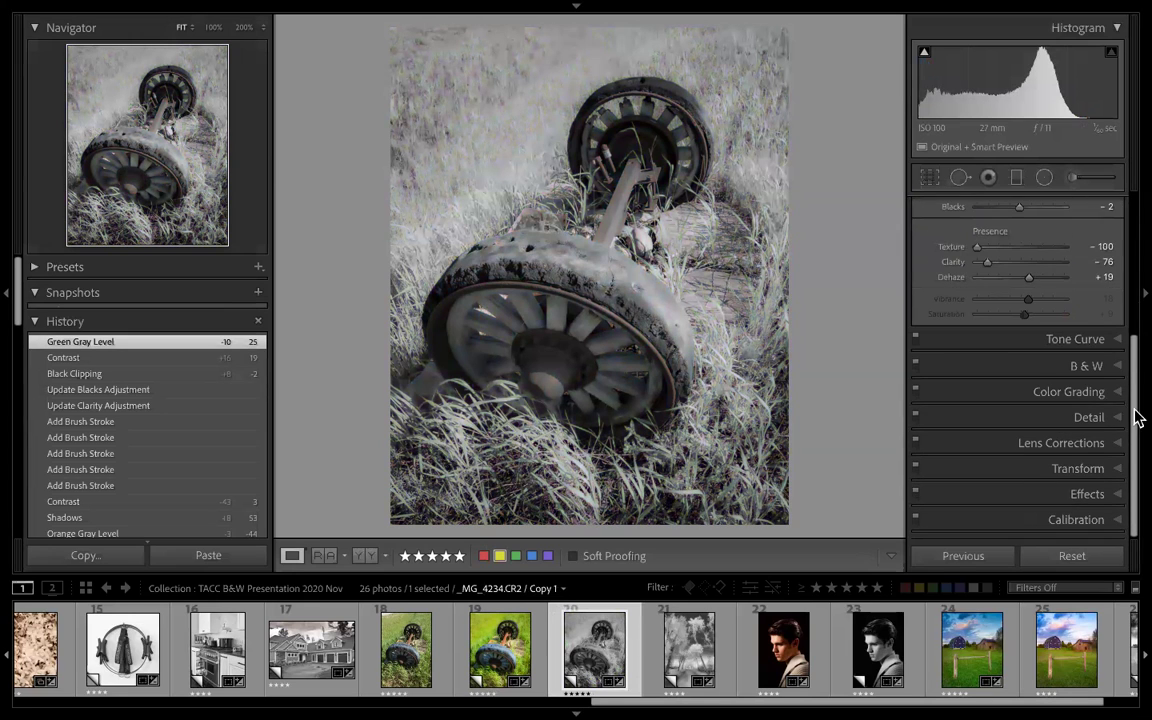
{"action": "left_click", "coordinate": [1088, 368]}
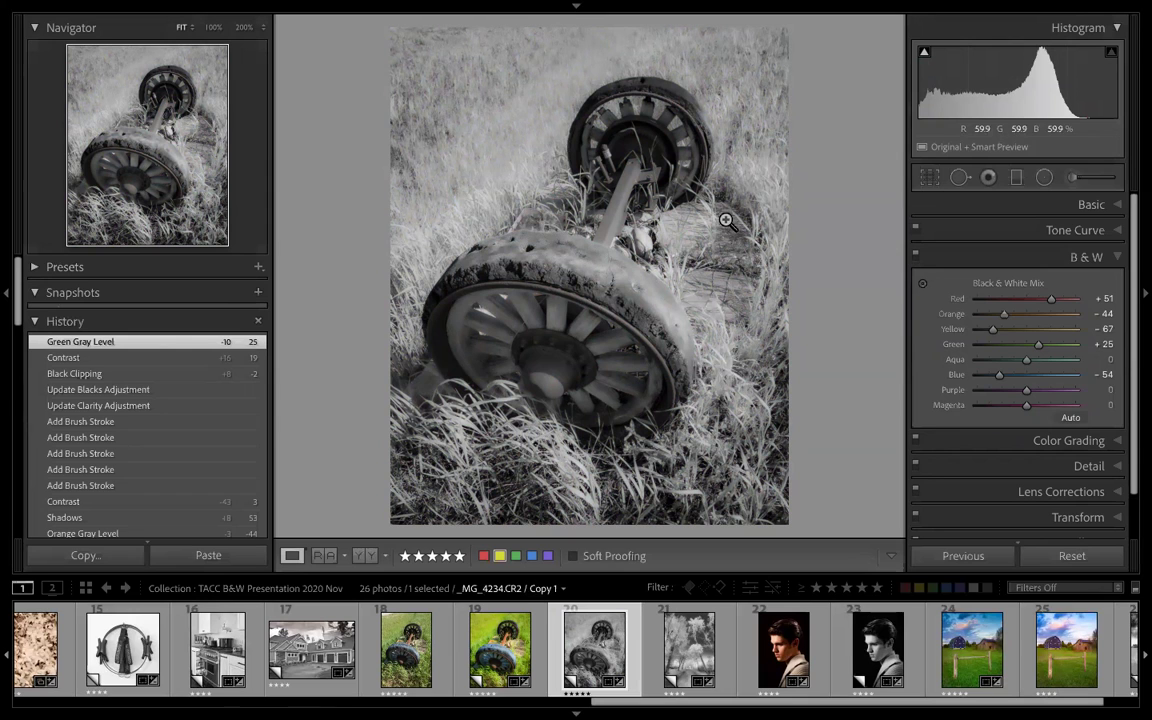
{"action": "left_click", "coordinate": [407, 654]}
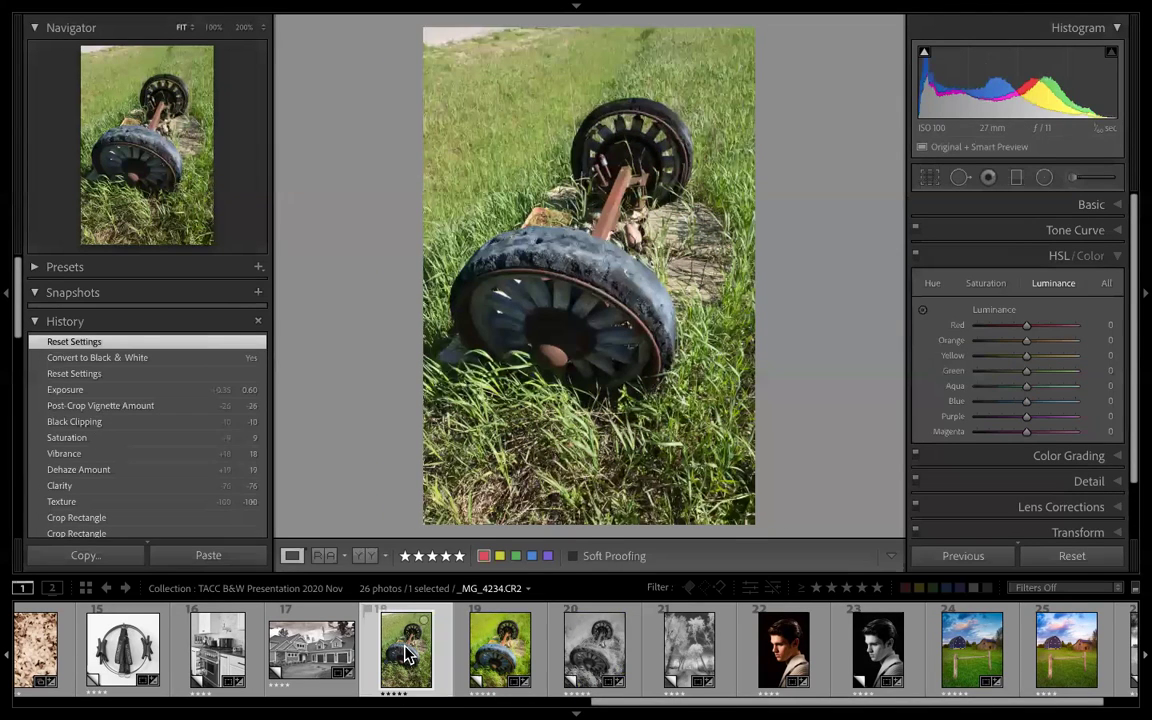
{"action": "left_click", "coordinate": [490, 647]}
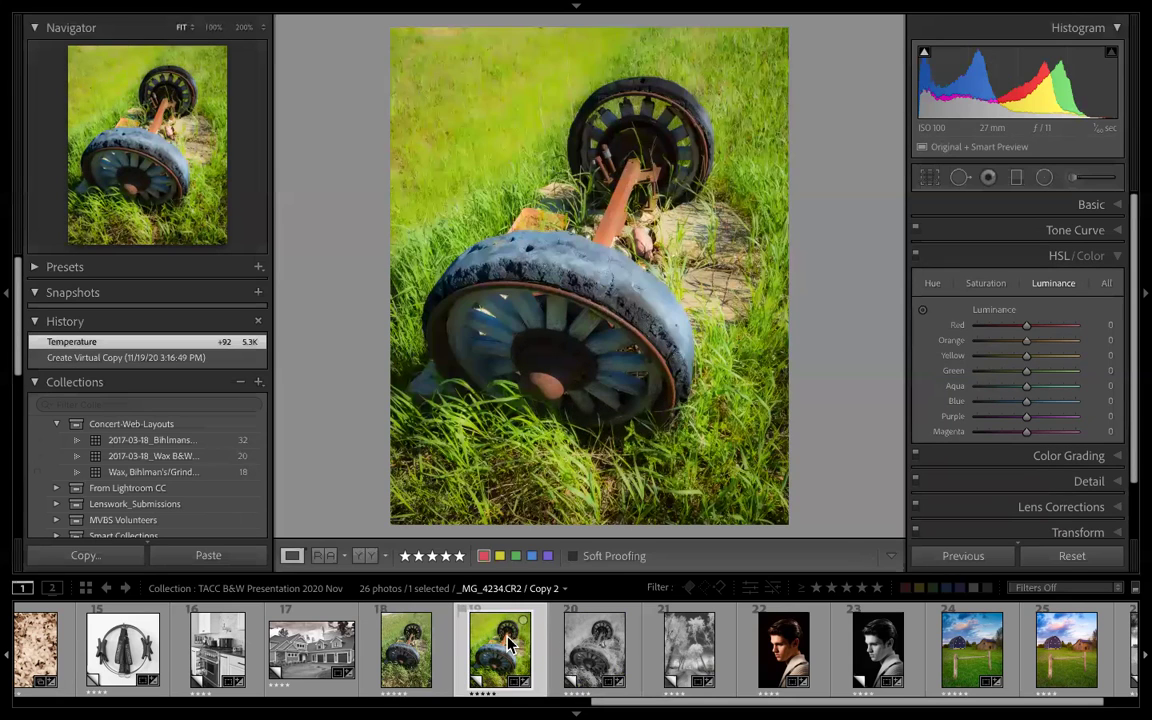
{"action": "left_click", "coordinate": [600, 657]}
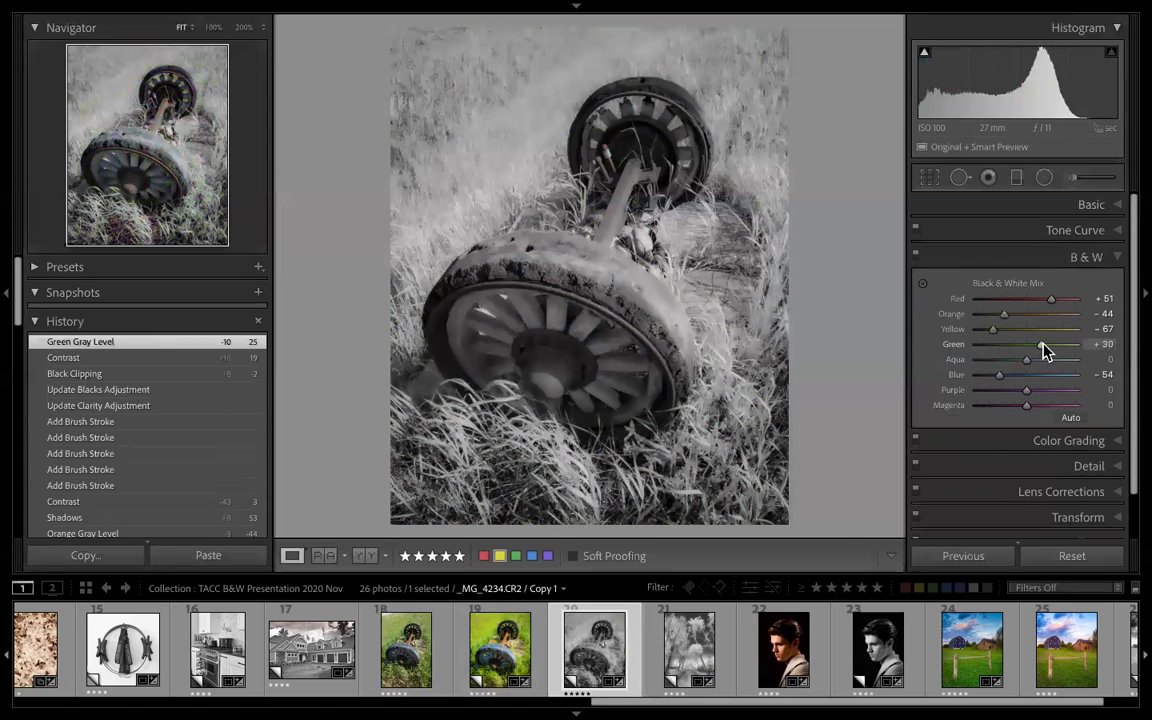
- Adjust Copy 1's Black & White Mix to Green +22, Orange -14 and Red +18
{"action": "mouse_move", "coordinate": [1040, 345]}
{"action": "left_mouse_down"}
{"action": "mouse_move", "coordinate": [993, 345]}
{"action": "mouse_move", "coordinate": [1045, 348]}
{"action": "left_mouse_up"}
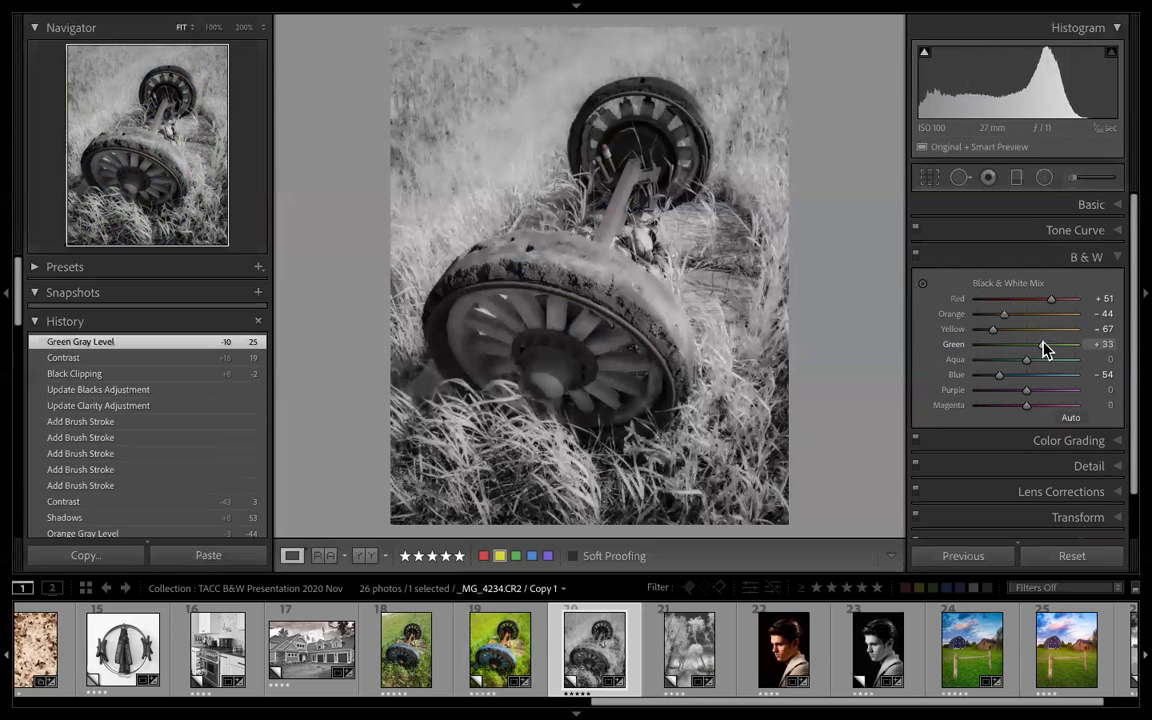
{"action": "left_click_drag", "start_coordinate": [1045, 344], "coordinate": [1039, 343]}
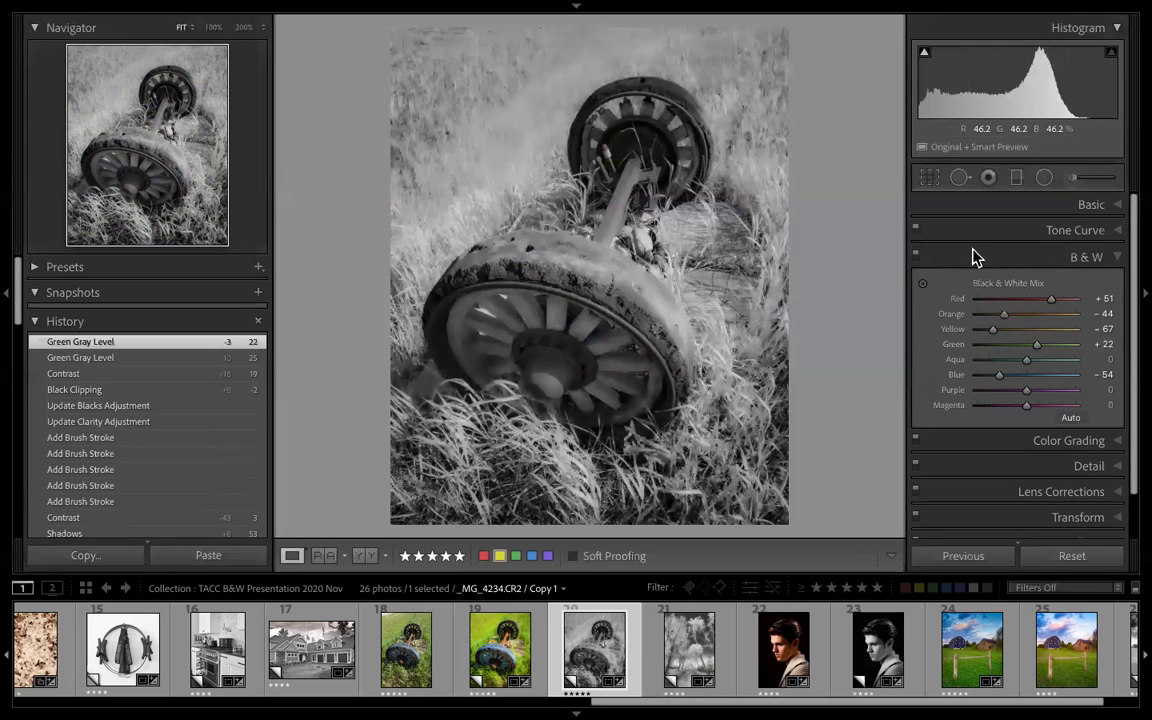
{"action": "left_click_drag", "start_coordinate": [1005, 314], "coordinate": [1020, 312]}
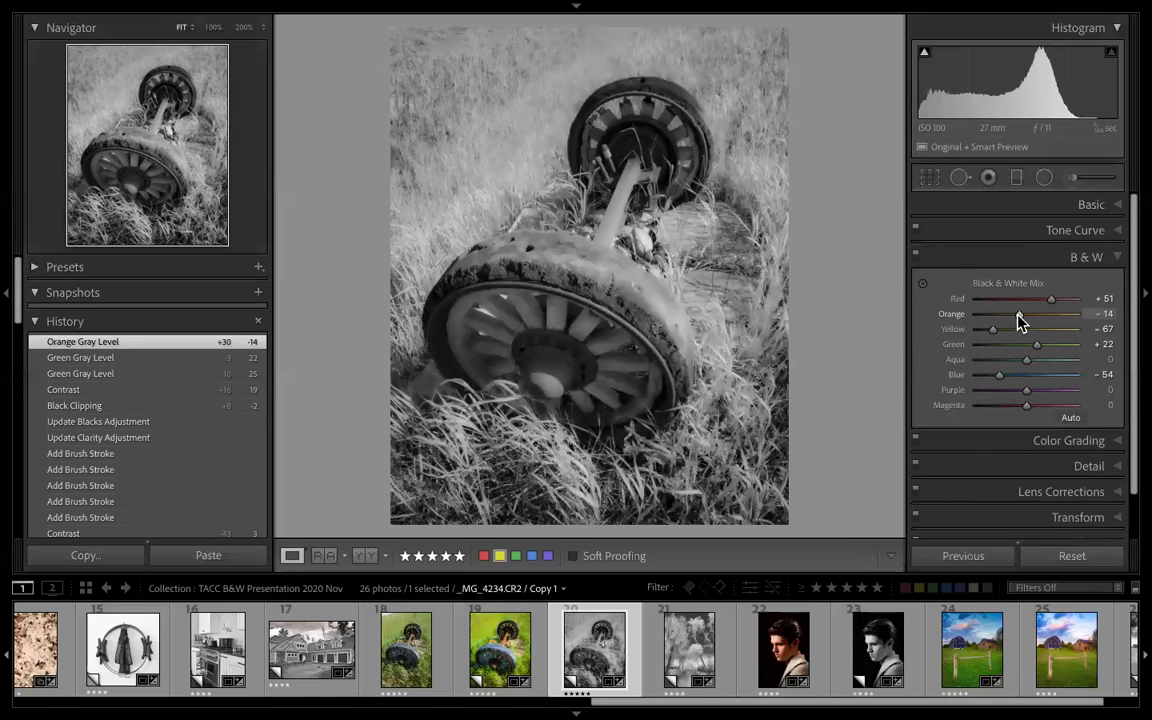
{"action": "mouse_move", "coordinate": [1049, 299]}
{"action": "left_mouse_down"}
{"action": "mouse_move", "coordinate": [949, 301]}
{"action": "mouse_move", "coordinate": [1036, 301]}
{"action": "left_mouse_up"}
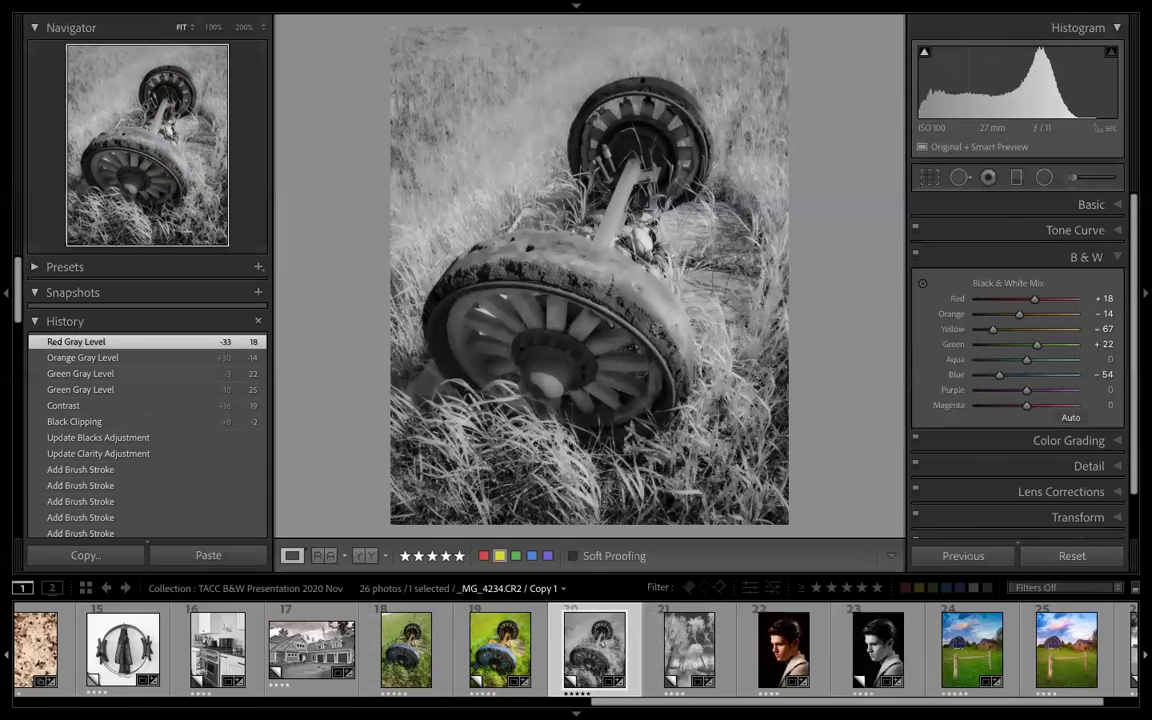
- Bring out detail in Copy 1 by setting Clarity to +1, Texture to +15 and Shadows to +90
{"action": "left_click", "coordinate": [1090, 204]}
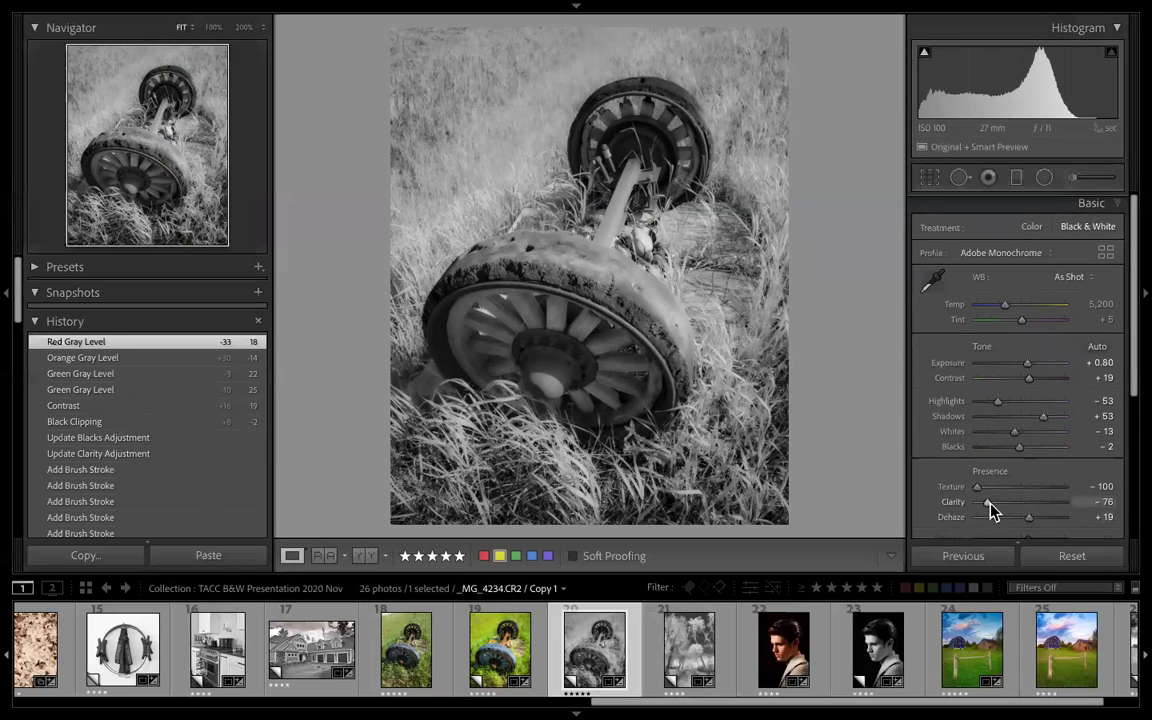
{"action": "left_click_drag", "start_coordinate": [989, 502], "coordinate": [1021, 489]}
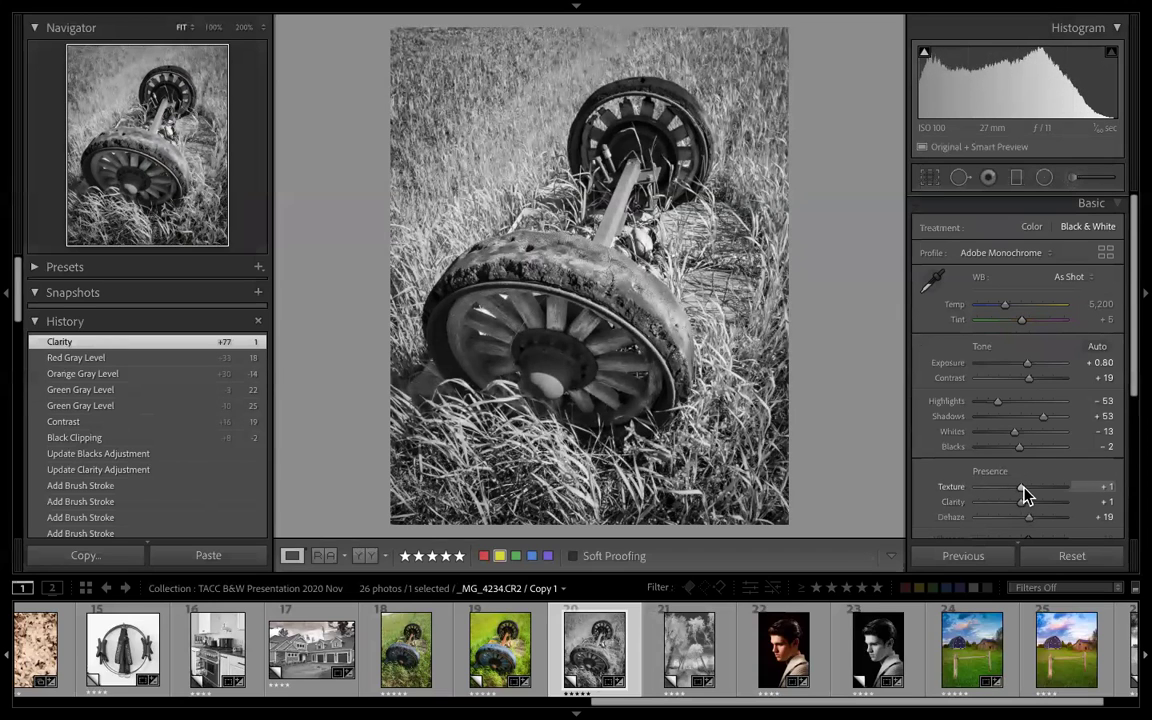
{"action": "left_click_drag", "start_coordinate": [1025, 495], "coordinate": [1030, 497]}
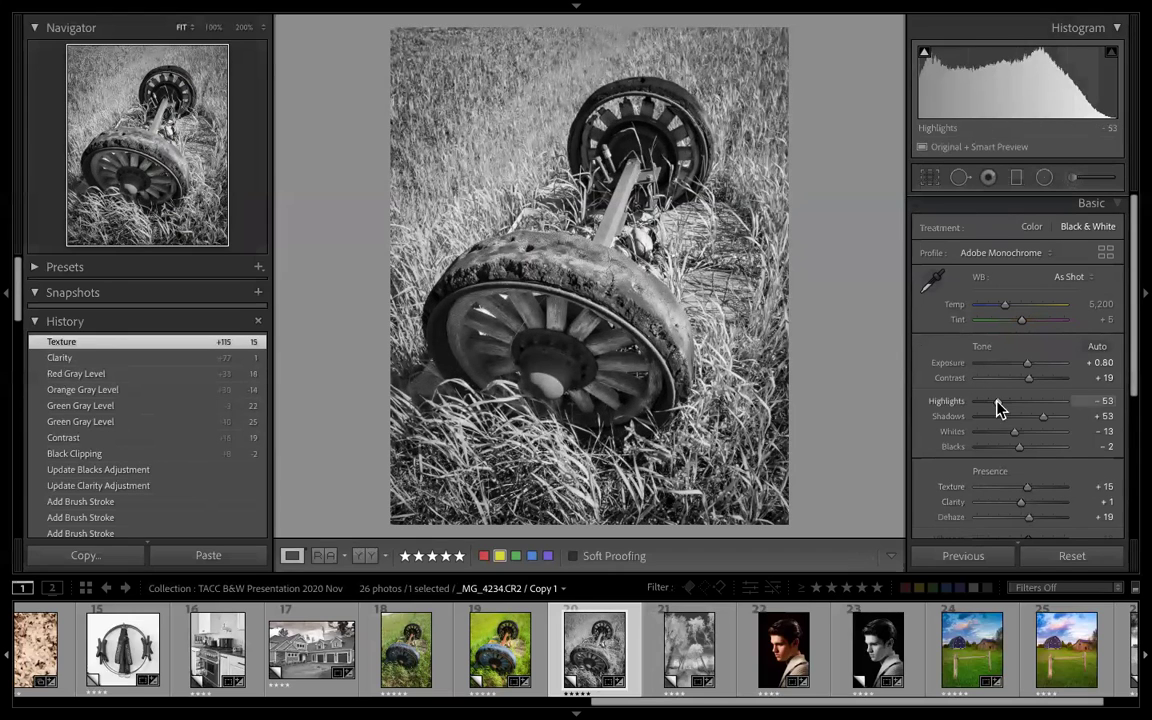
{"action": "left_click_drag", "start_coordinate": [1060, 425], "coordinate": [1058, 424]}
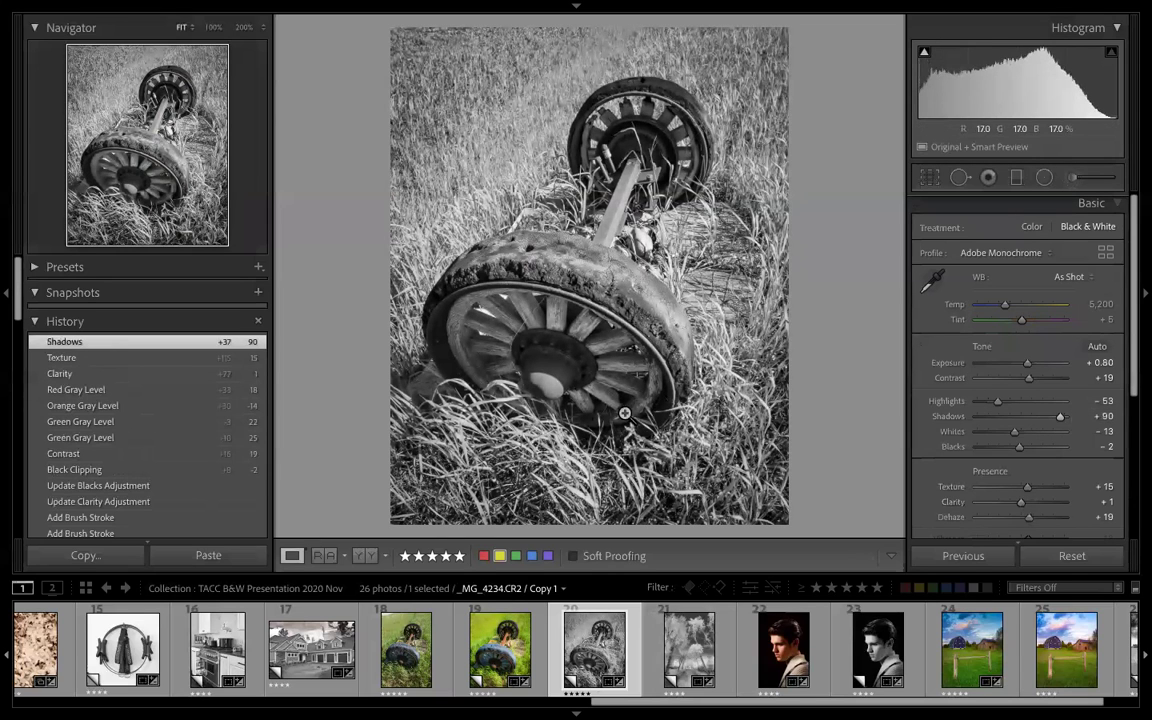
- Brighten the dark bolt ring around the front wheel's hub with an adjustment brush stroke at Exposure 0.62 and Shadows 41
{"action": "left_click", "coordinate": [555, 342]}
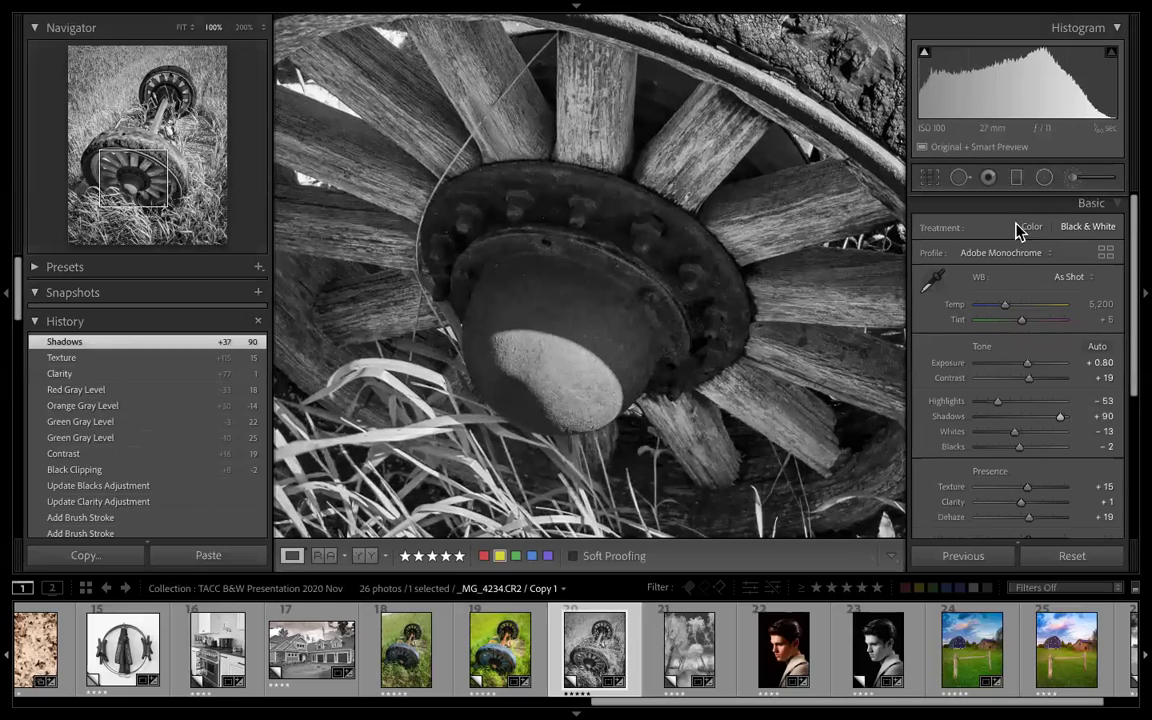
{"action": "key", "text": "k"}
{"action": "left_click", "coordinate": [991, 234]}
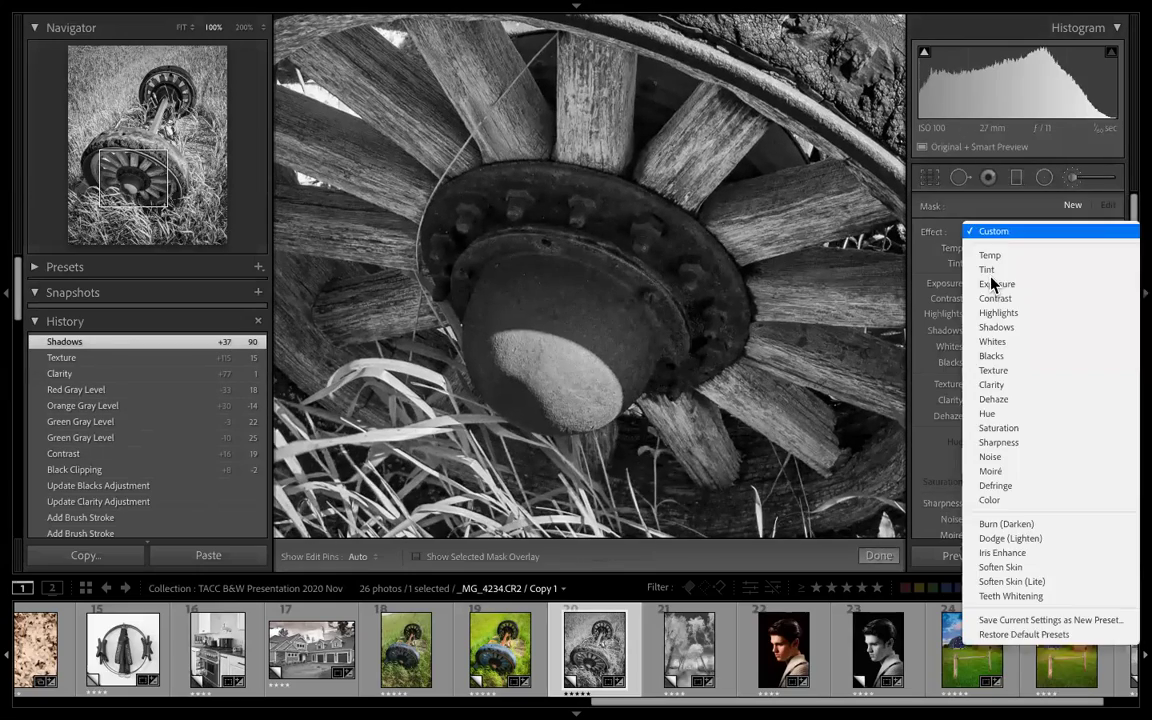
{"action": "left_click", "coordinate": [997, 284]}
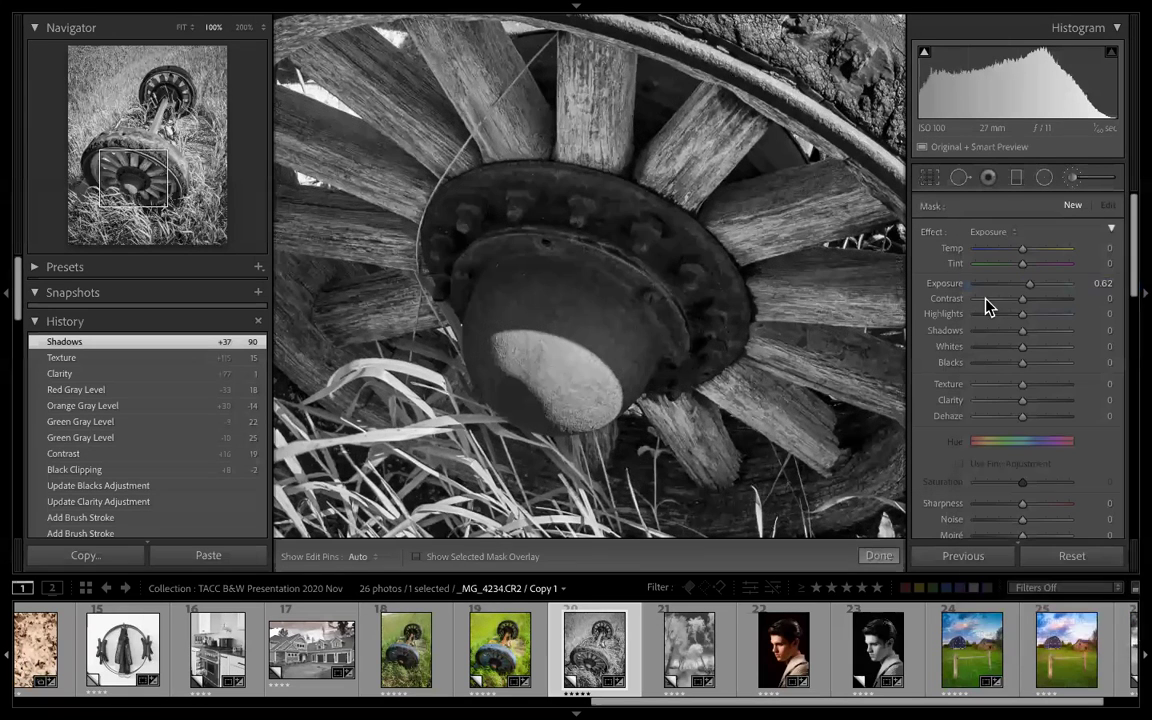
{"action": "left_click_drag", "start_coordinate": [1023, 332], "coordinate": [1043, 334]}
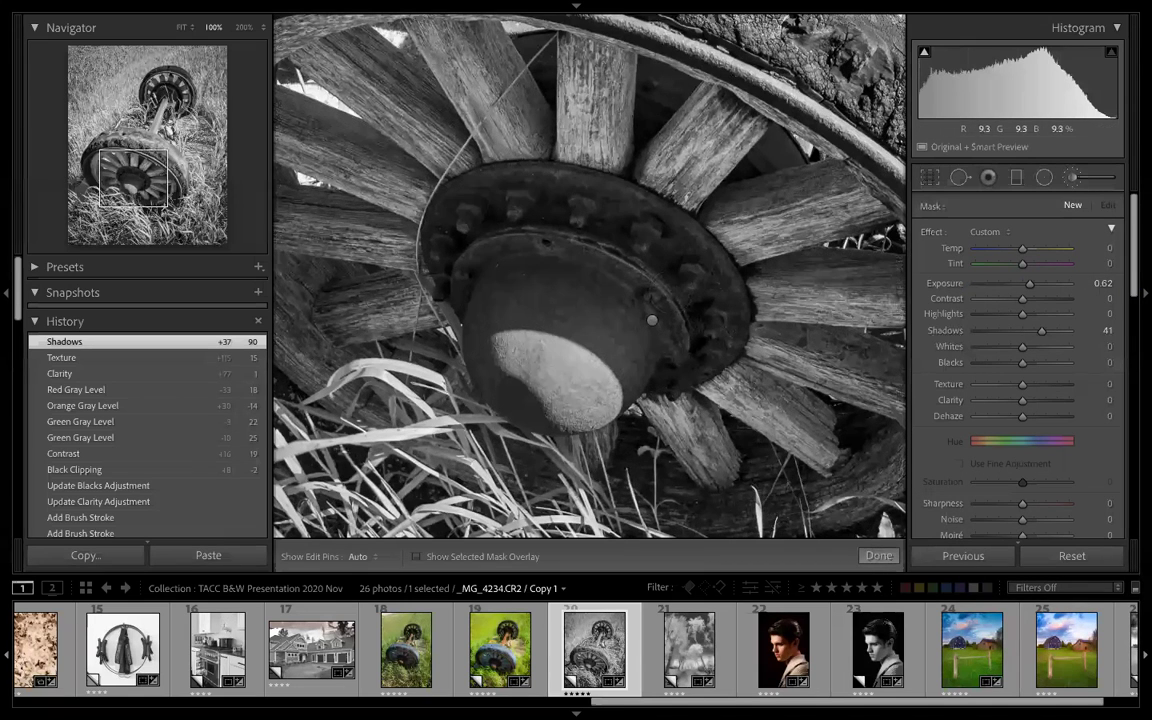
{"action": "key", "text": "h"}
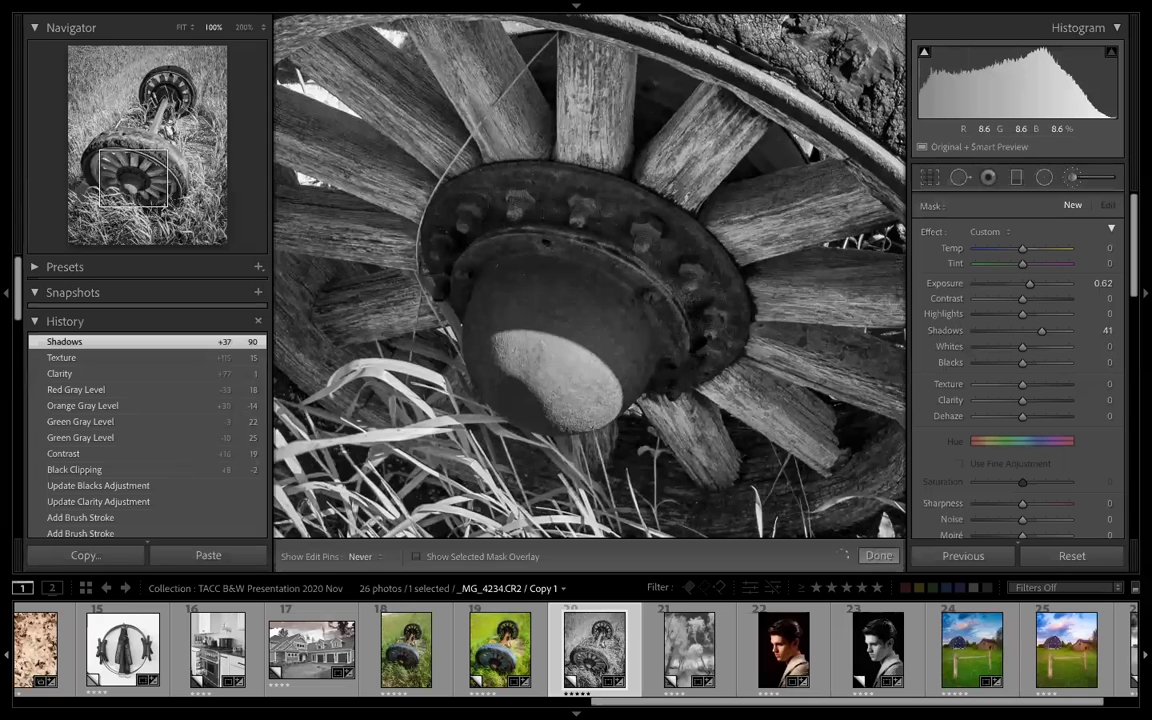
{"action": "left_click", "coordinate": [705, 348]}
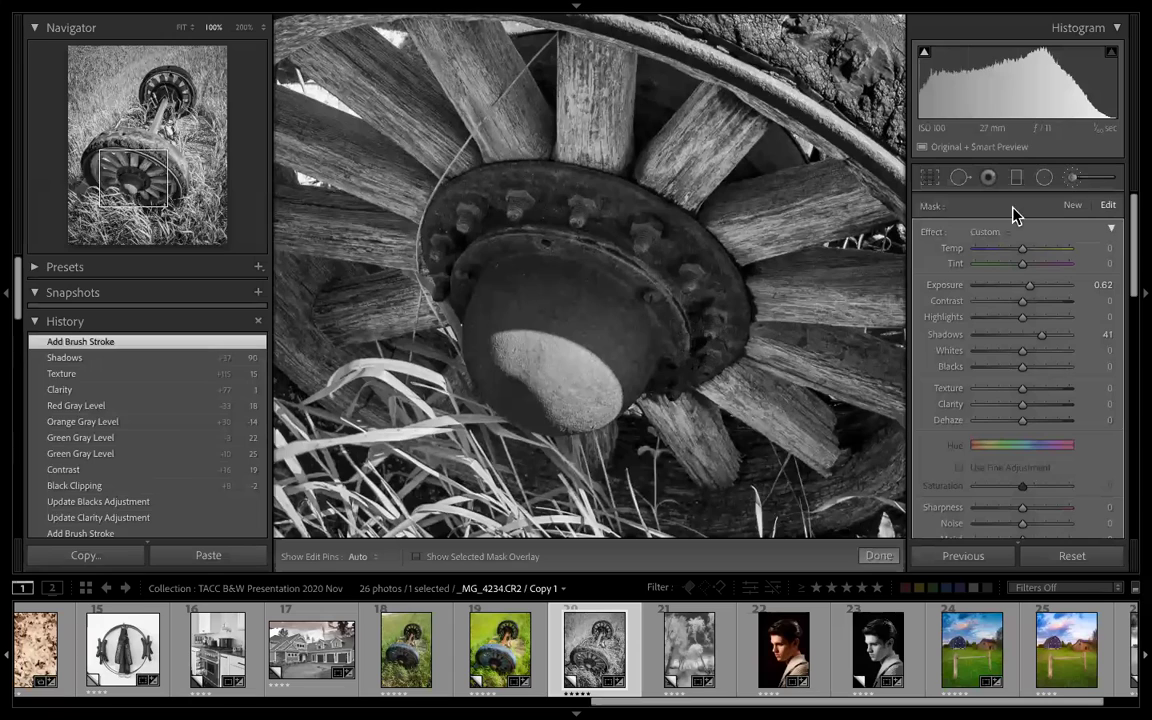
{"action": "key", "text": "k"}
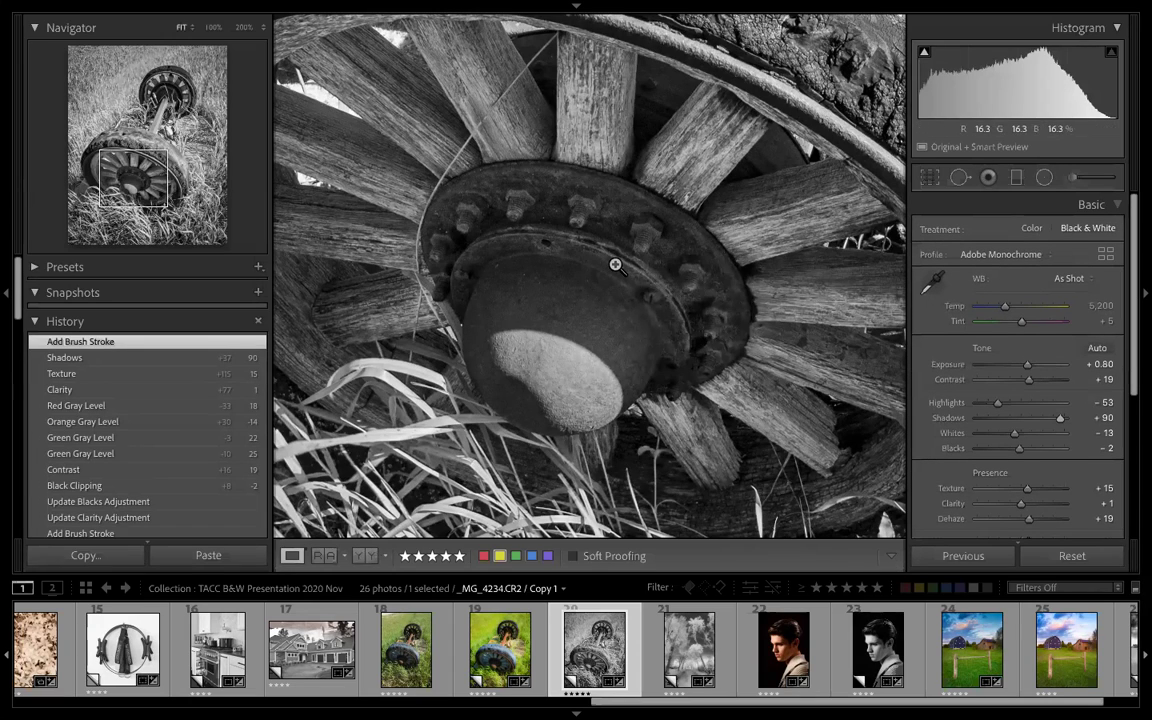
{"action": "key", "text": "ctrl+minus"}
{"action": "left_click", "coordinate": [536, 351]}
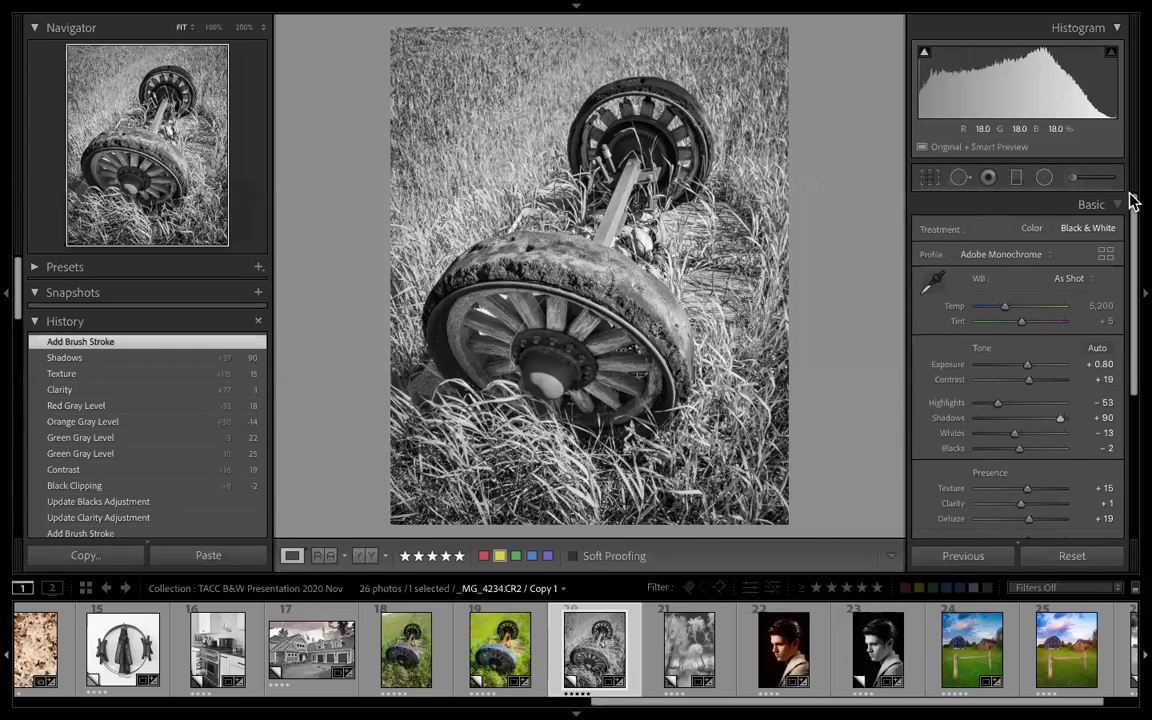
- Set Orange to -15 and Red to +36 in Copy 1's Black & White Mix, and return to color Copy 2
{"action": "left_click", "coordinate": [1098, 206]}
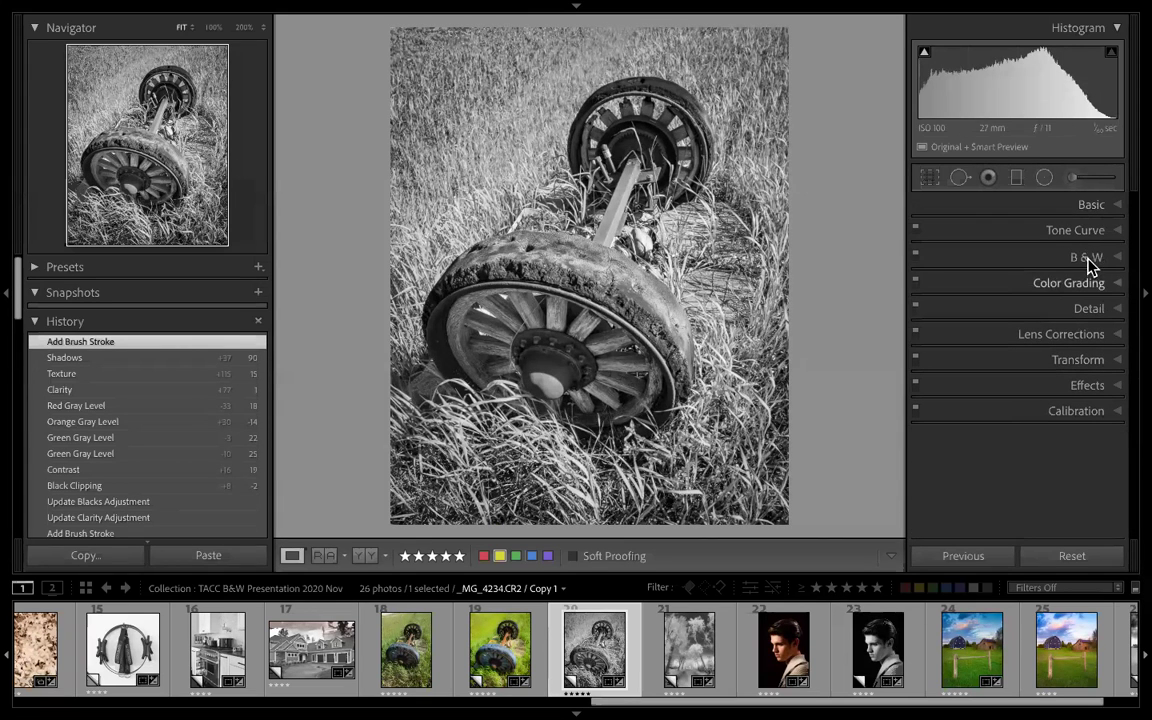
{"action": "left_click", "coordinate": [1086, 257]}
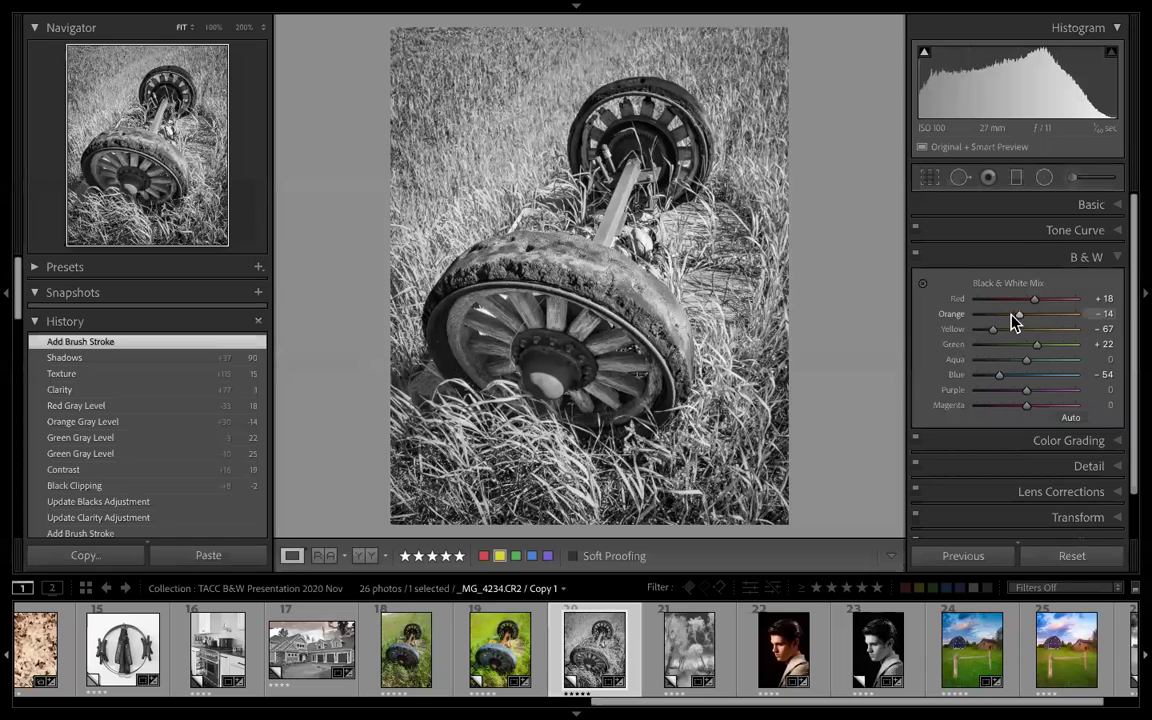
{"action": "left_click_drag", "start_coordinate": [1026, 314], "coordinate": [994, 332]}
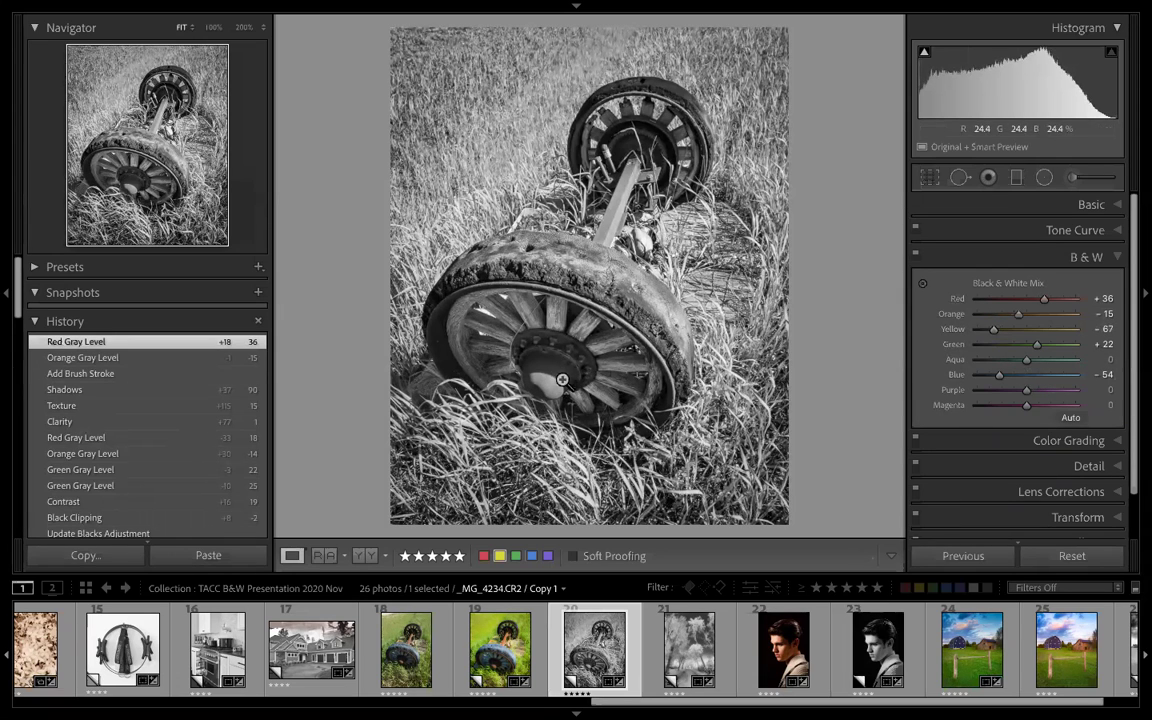
{"action": "left_click", "coordinate": [508, 665]}
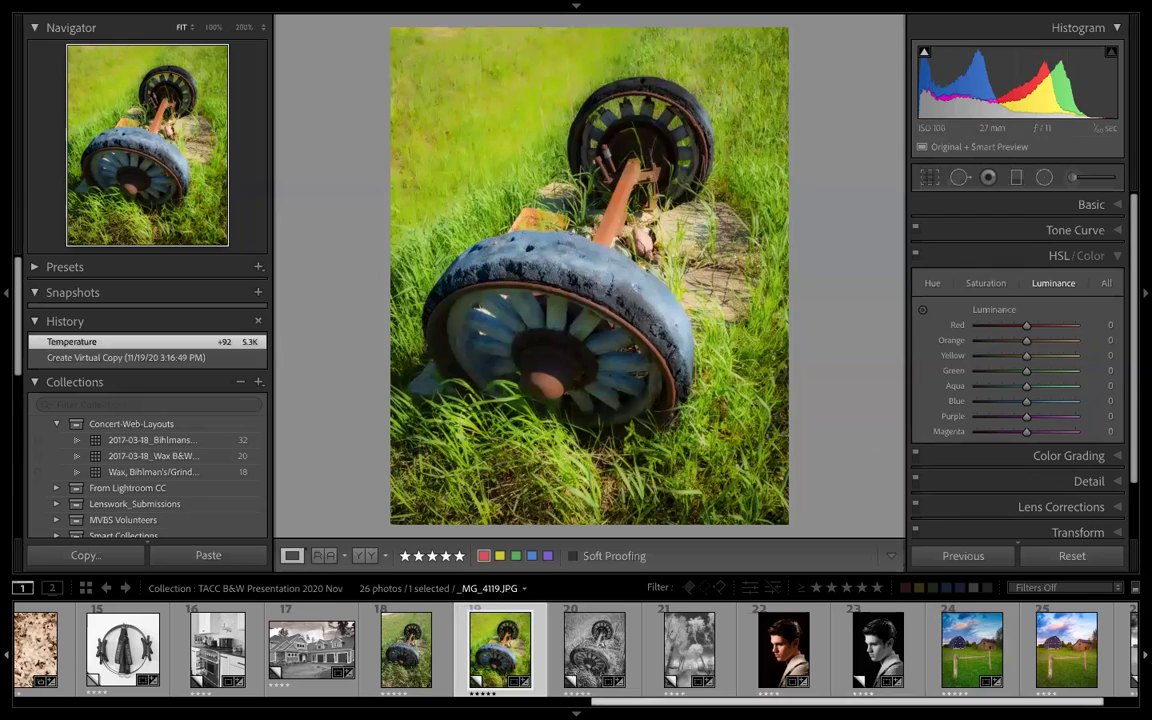
- Check the Lens Corrections settings on the color barn photo and view the original wheel-and-axle photo
{"action": "left_click", "coordinate": [1077, 651]}
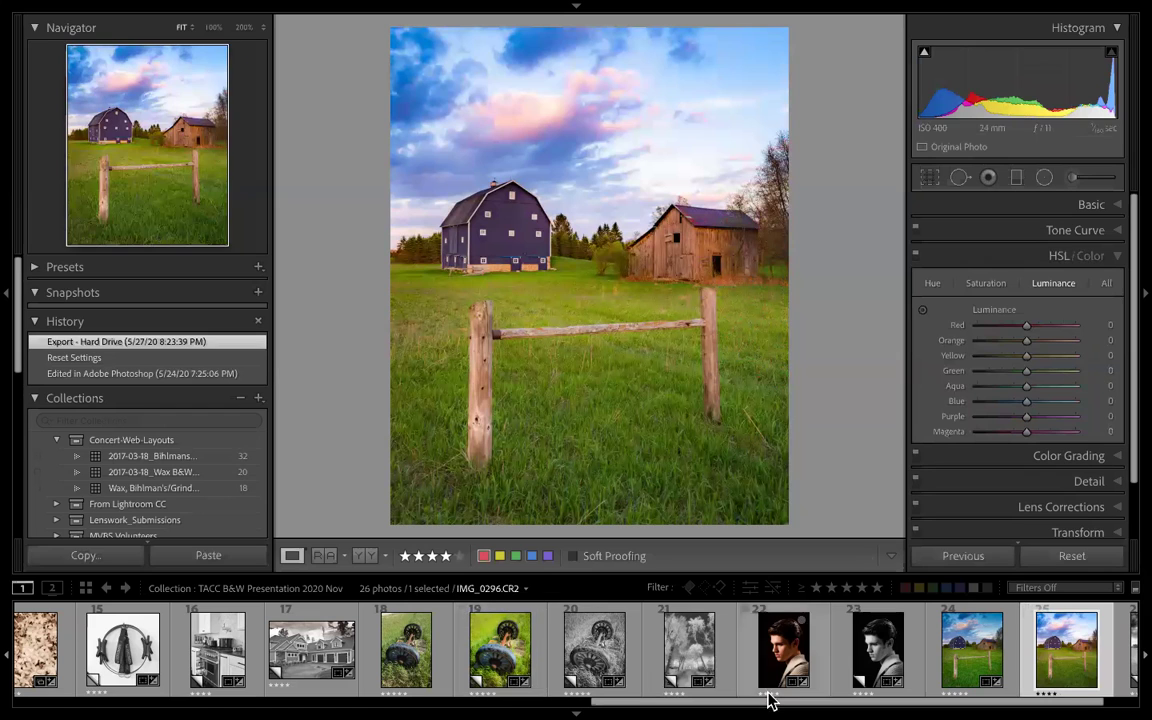
{"action": "scroll", "coordinate": [576, 650], "scroll_direction": "down", "scroll_amount": 1}
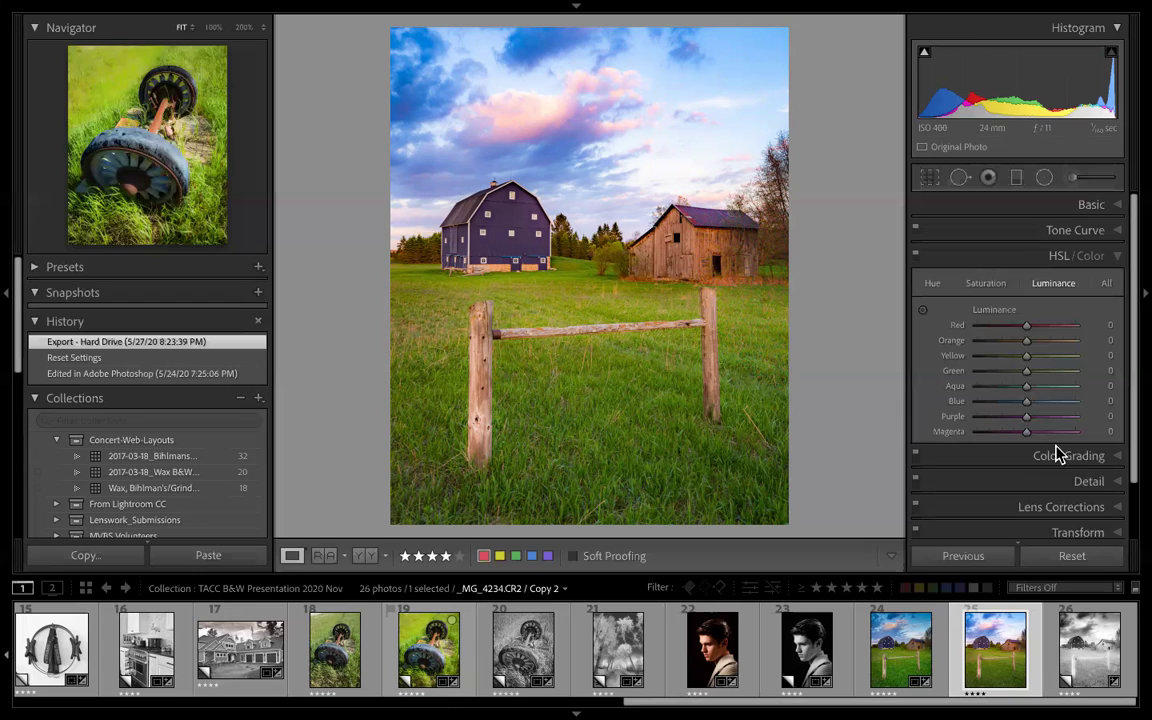
{"action": "left_click", "coordinate": [1078, 508]}
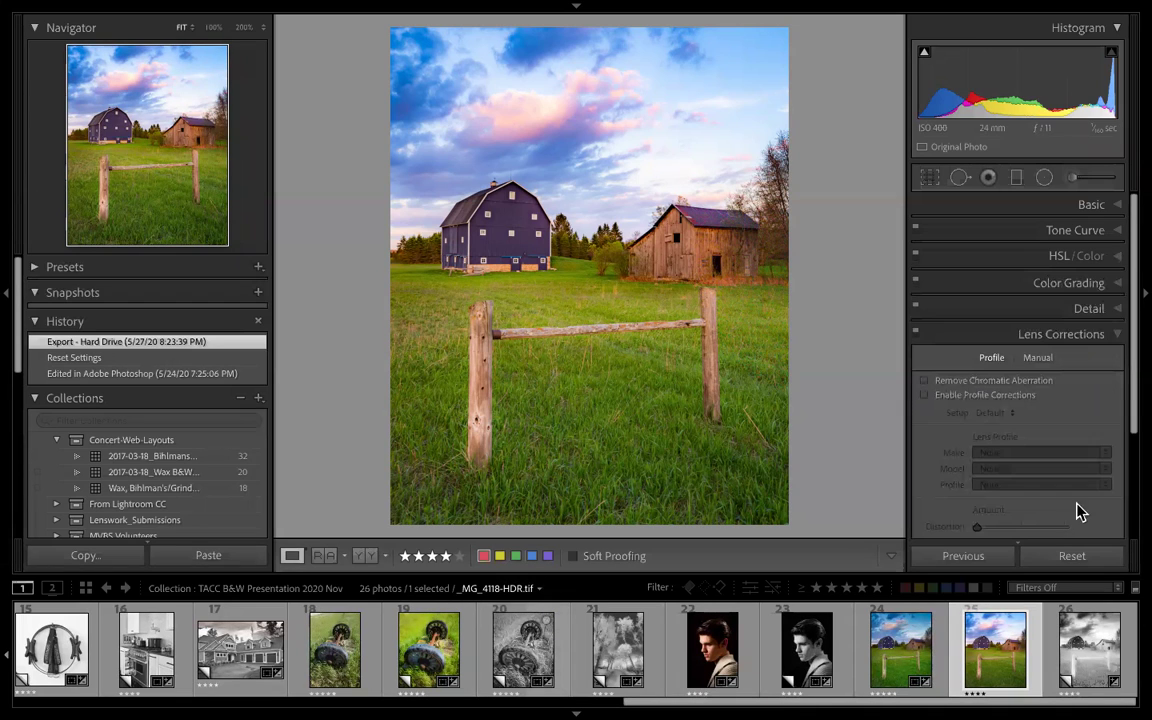
{"action": "left_click_drag", "start_coordinate": [1136, 300], "coordinate": [1137, 442]}
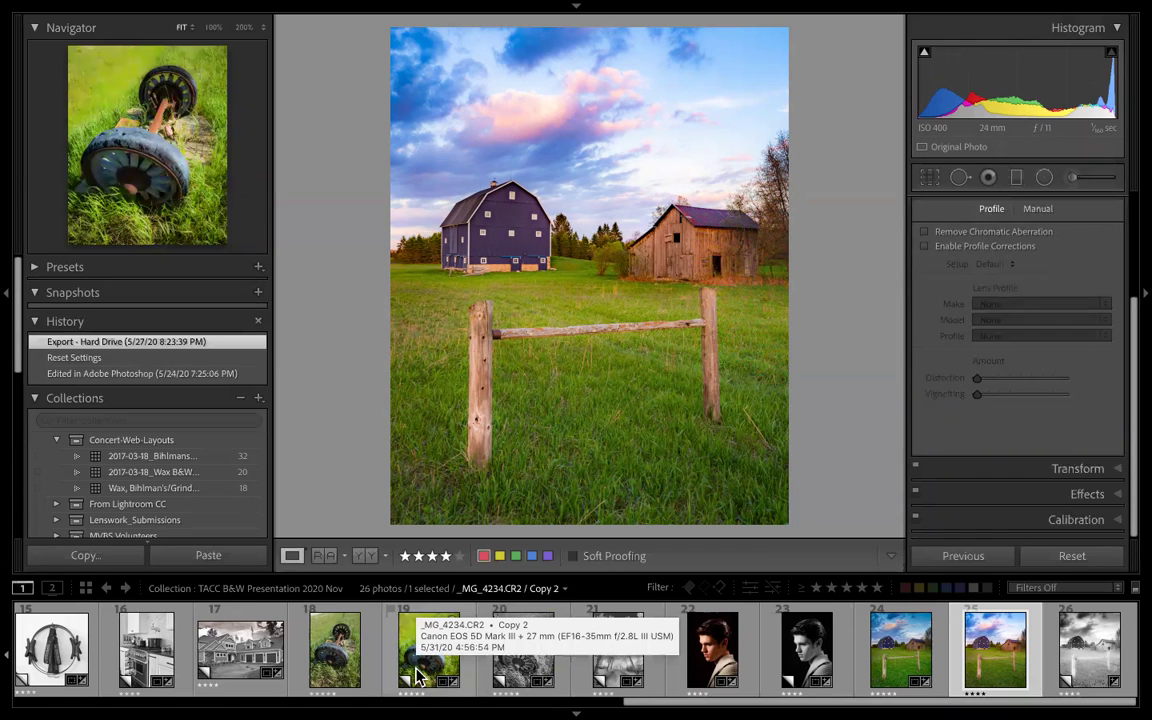
{"action": "left_click", "coordinate": [343, 657]}
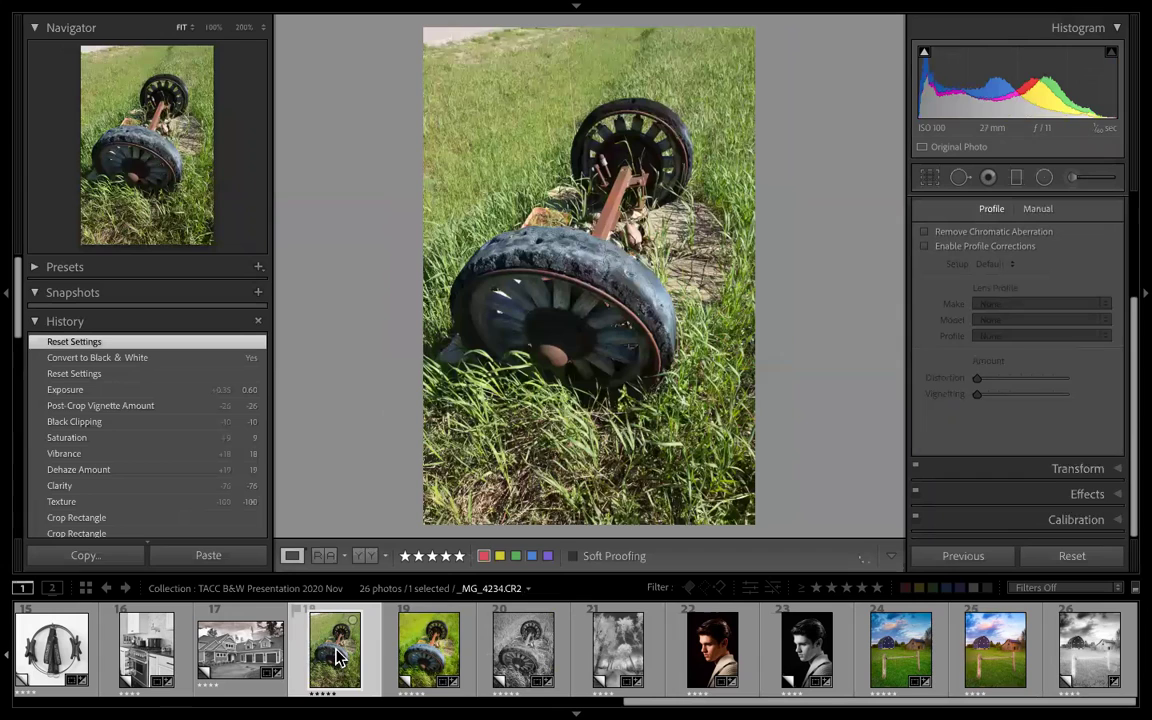
- Brighten the dark bolt ring around the front wheel's hub in color Copy 2 with adjustment brush strokes at Exposure 0.62 and Shadows 41
{"action": "left_click", "coordinate": [432, 655]}
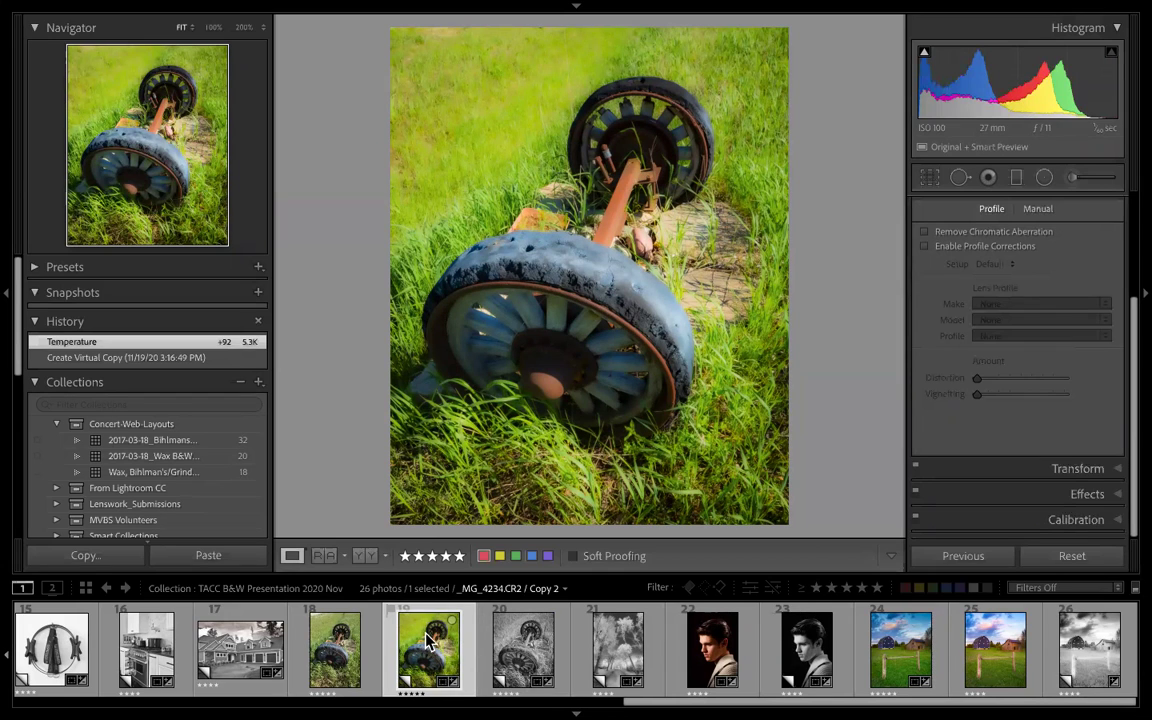
{"action": "left_click", "coordinate": [547, 330]}
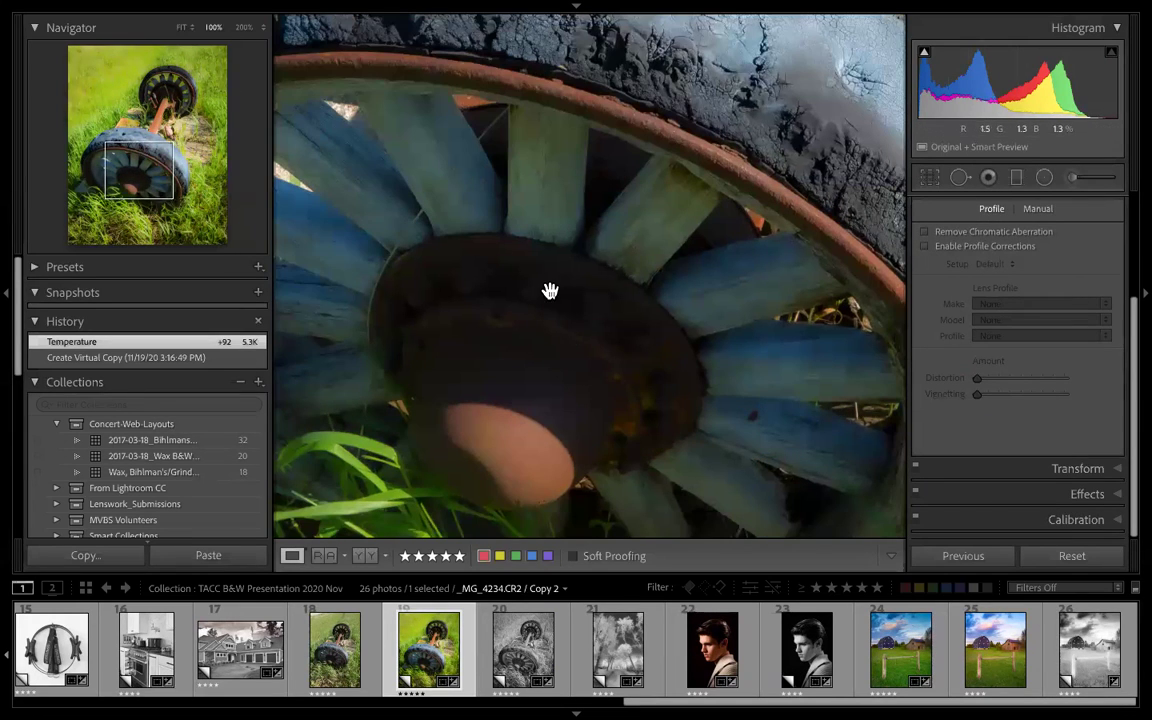
{"action": "left_click", "coordinate": [1073, 180]}
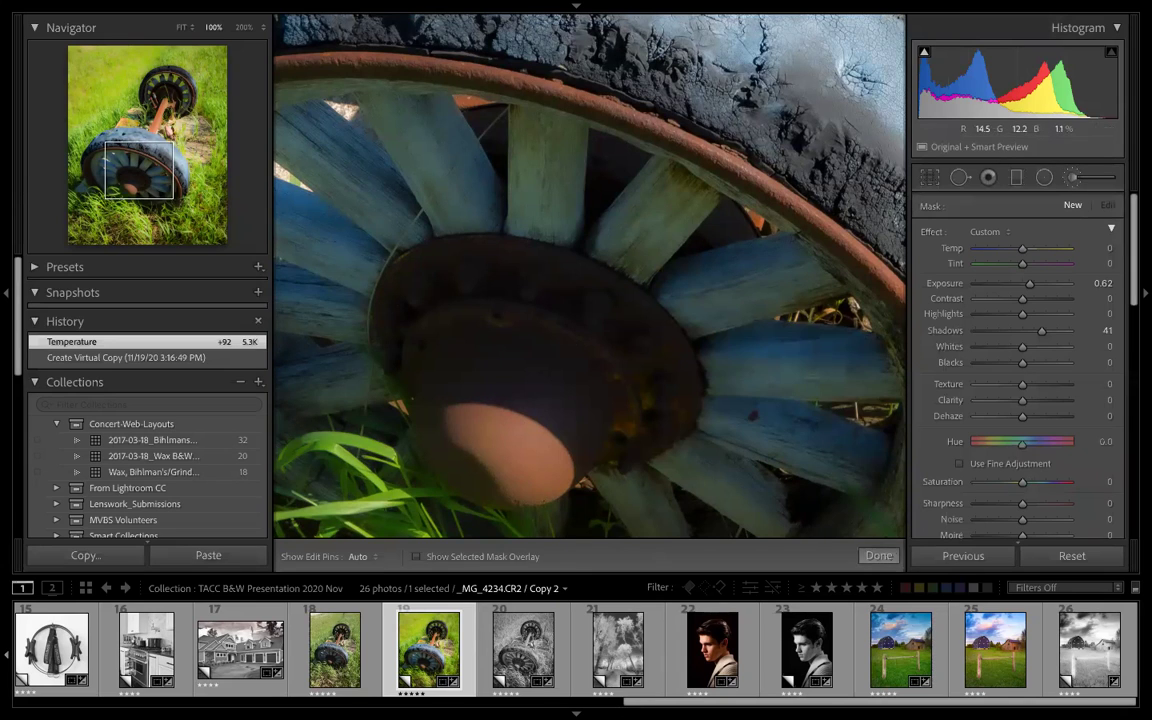
{"action": "mouse_move", "coordinate": [583, 360]}
{"action": "left_mouse_down"}
{"action": "mouse_move", "coordinate": [545, 300]}
{"action": "mouse_move", "coordinate": [380, 260]}
{"action": "left_mouse_up"}
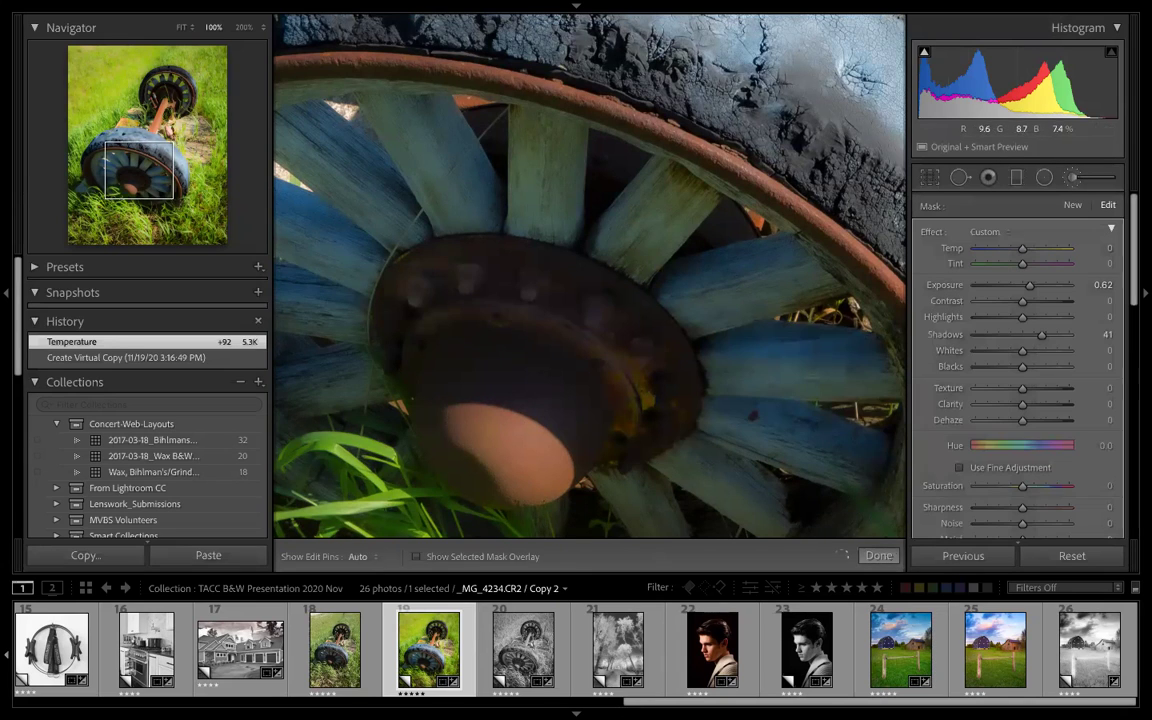
{"action": "mouse_move", "coordinate": [650, 401]}
{"action": "left_mouse_down"}
{"action": "mouse_move", "coordinate": [590, 355]}
{"action": "mouse_move", "coordinate": [650, 401]}
{"action": "left_mouse_up"}
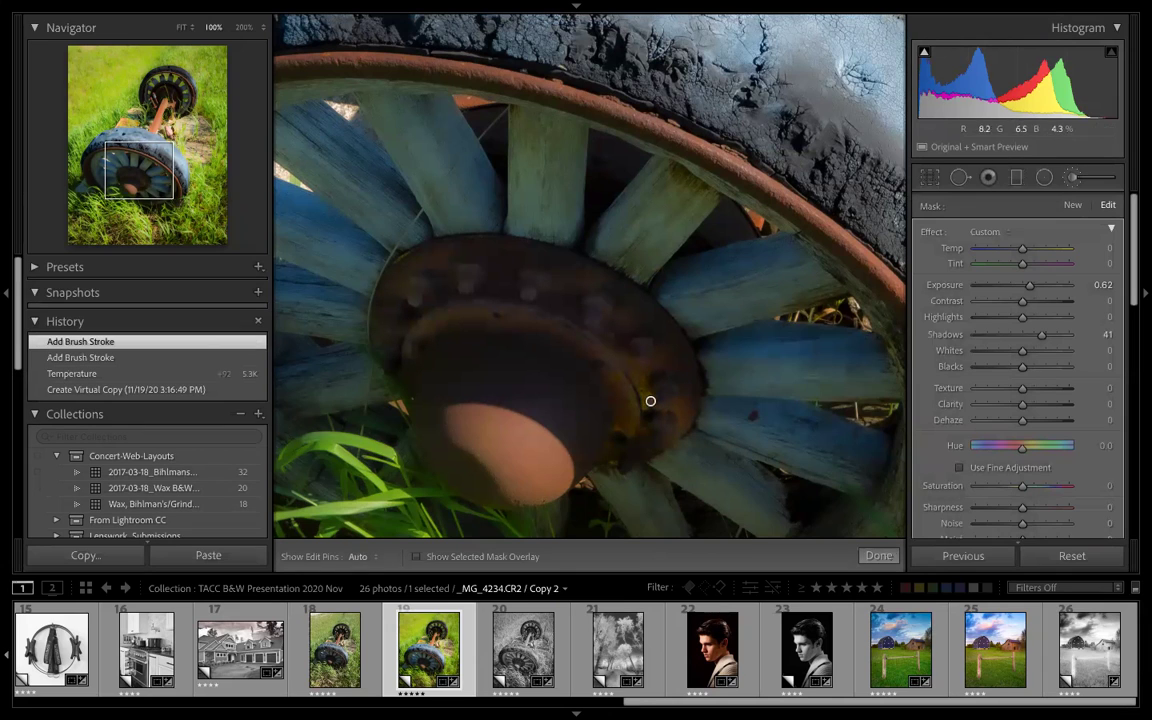
- Set the hub brush adjustment to Clarity 41 and Texture 44, extend it with another stroke, and revert the extra stroke over the hub's cap
{"action": "mouse_move", "coordinate": [1025, 410]}
{"action": "left_mouse_down"}
{"action": "mouse_move", "coordinate": [1041, 406]}
{"action": "mouse_move", "coordinate": [1040, 392]}
{"action": "left_mouse_up"}
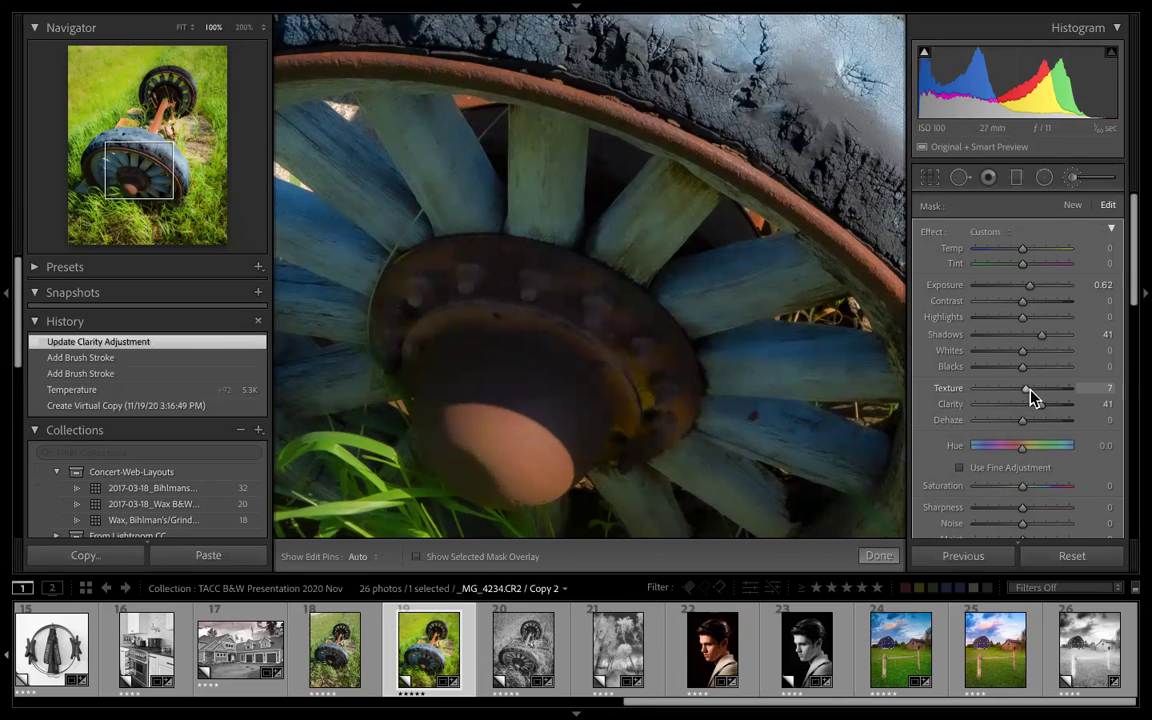
{"action": "left_click", "coordinate": [650, 401]}
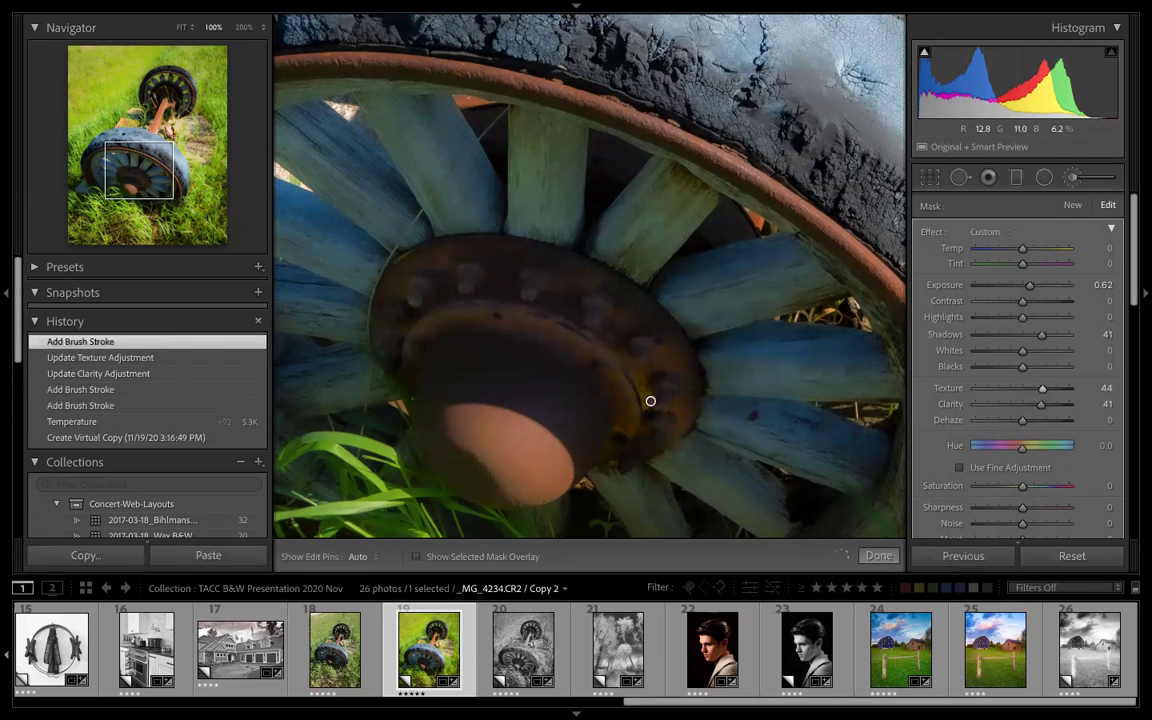
{"action": "left_click", "coordinate": [650, 401]}
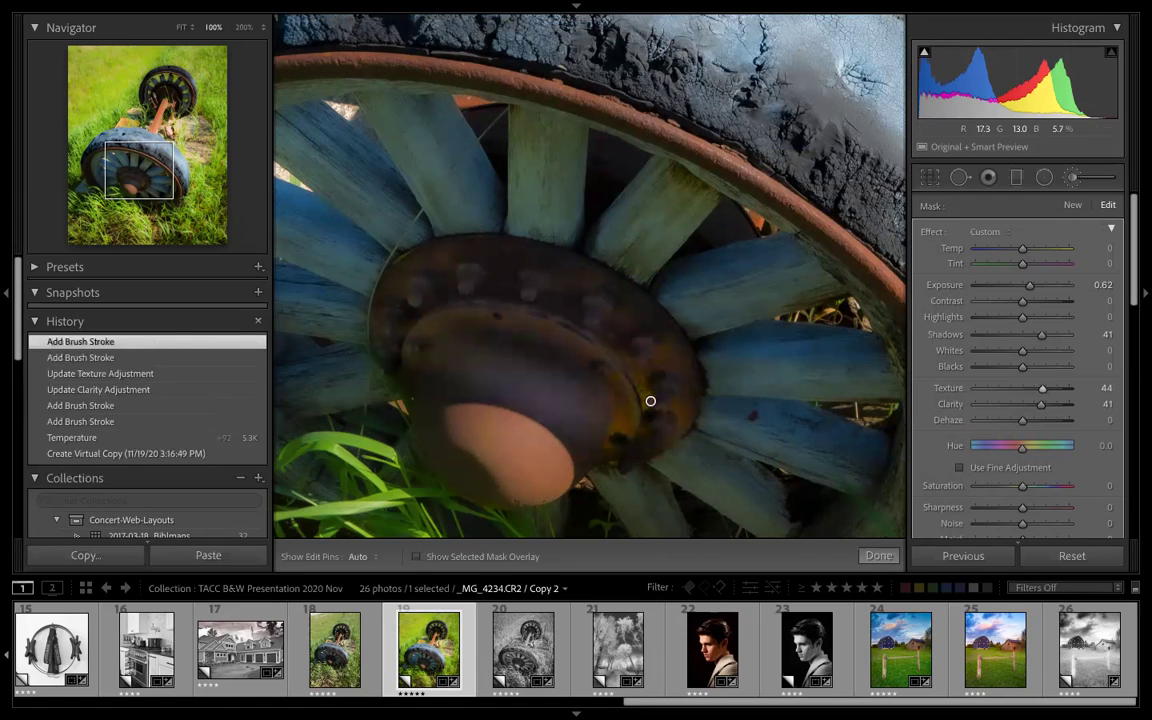
{"action": "left_click", "coordinate": [80, 358]}
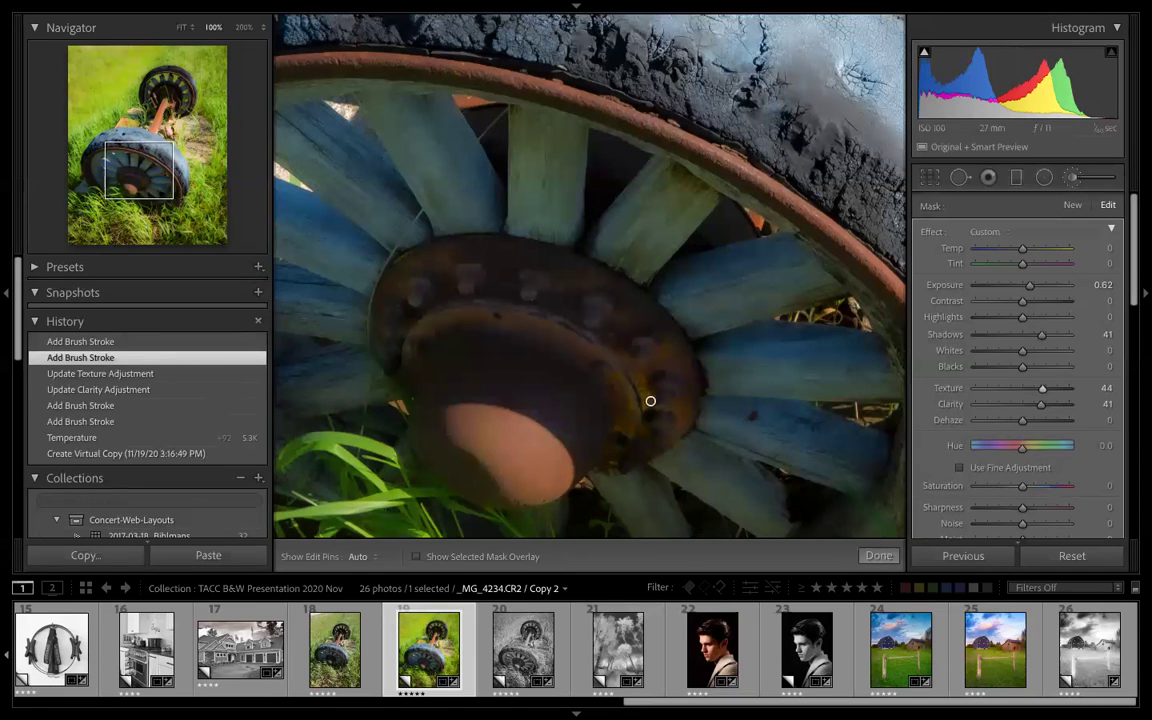
{"action": "key", "text": "k"}
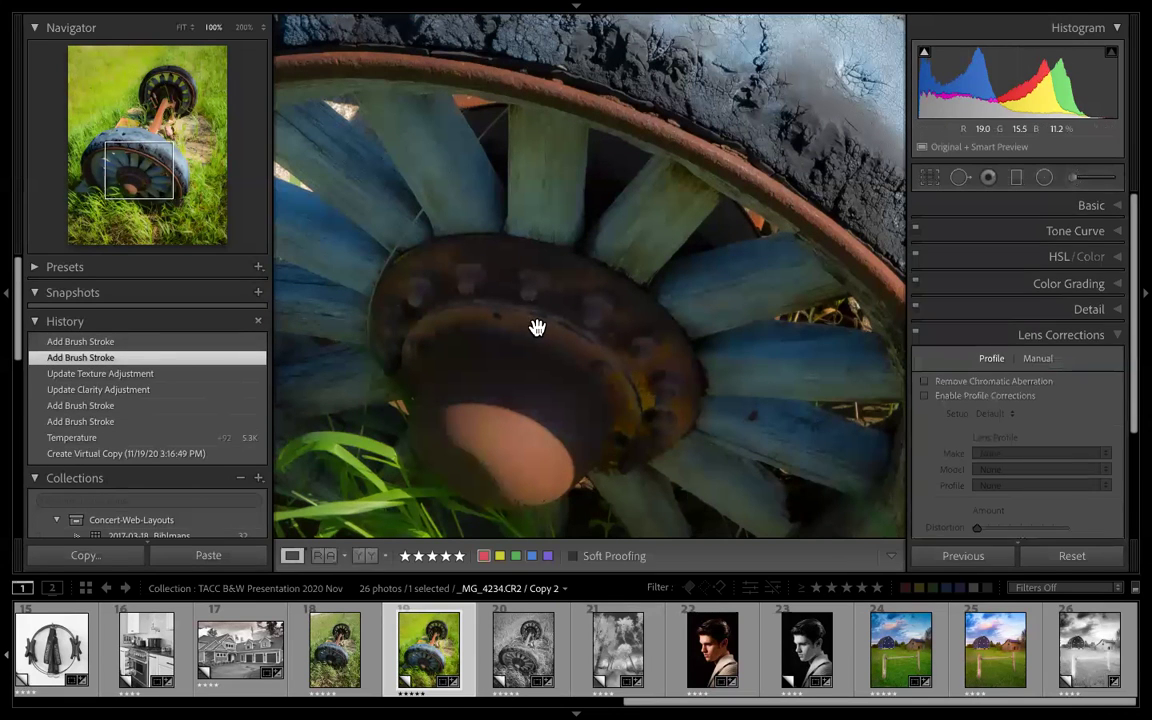
{"action": "left_click", "coordinate": [546, 328]}
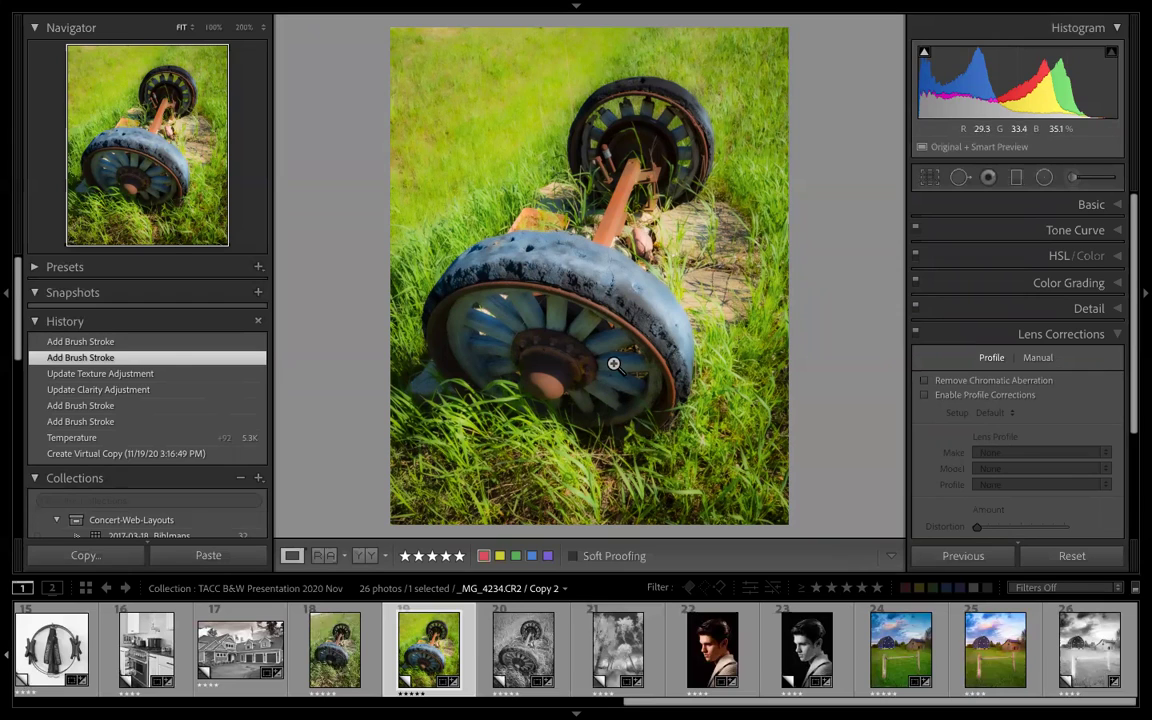
{"action": "left_click", "coordinate": [568, 352]}
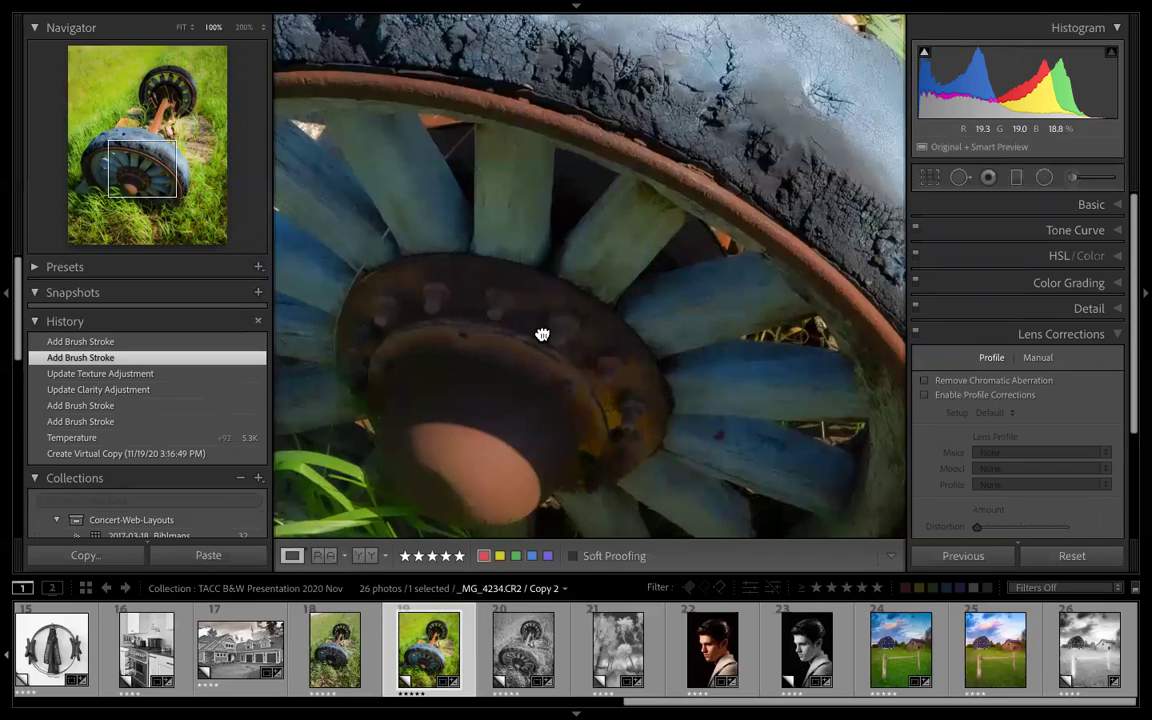
{"action": "left_click", "coordinate": [542, 334]}
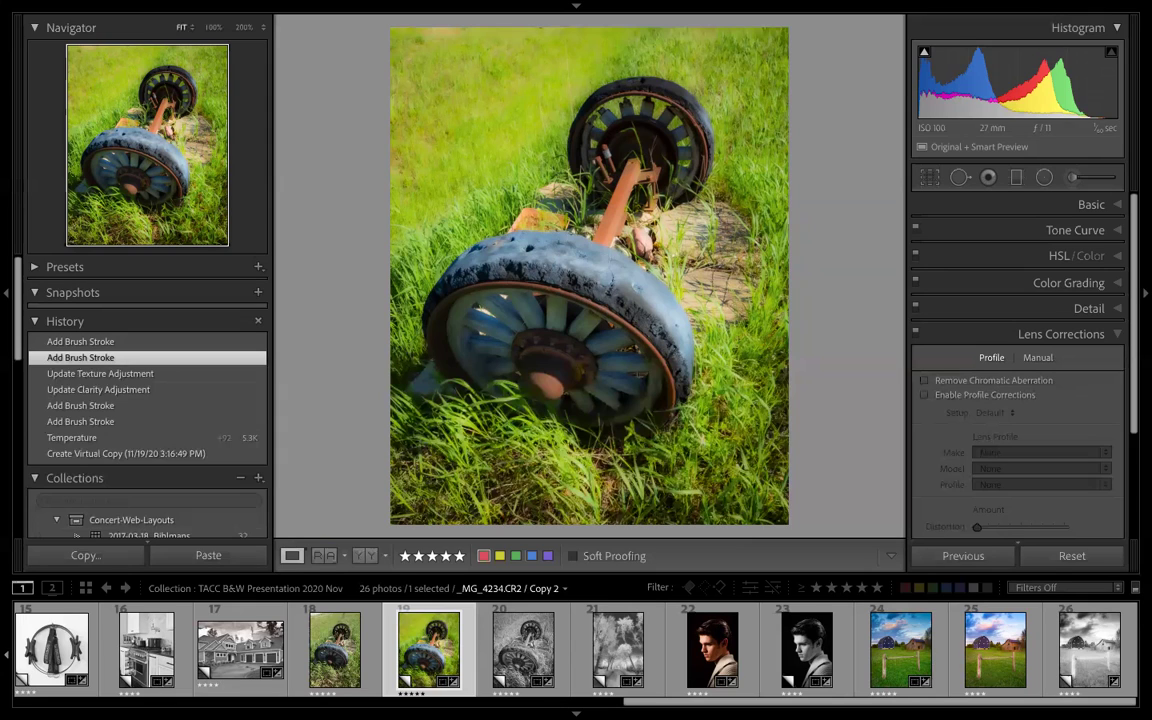
- Examine the skin and facial detail of the color portrait IMG_0296.CR2 at 100%
{"action": "left_click", "coordinate": [722, 650]}
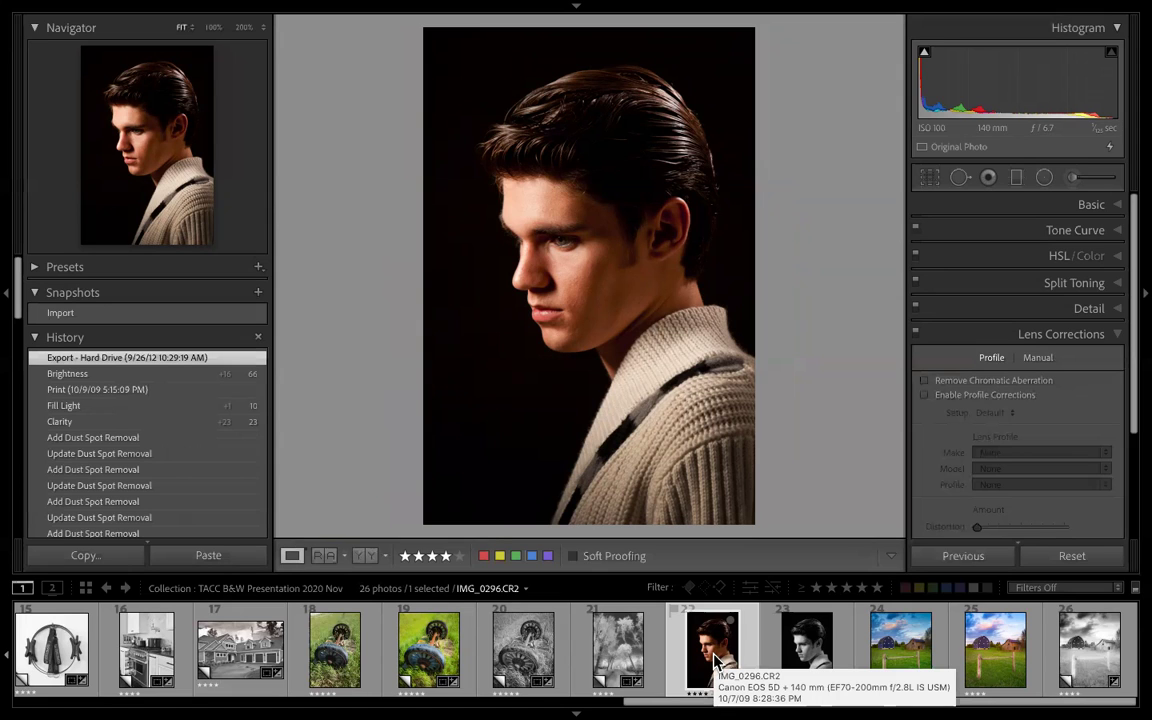
{"action": "key", "text": "z"}
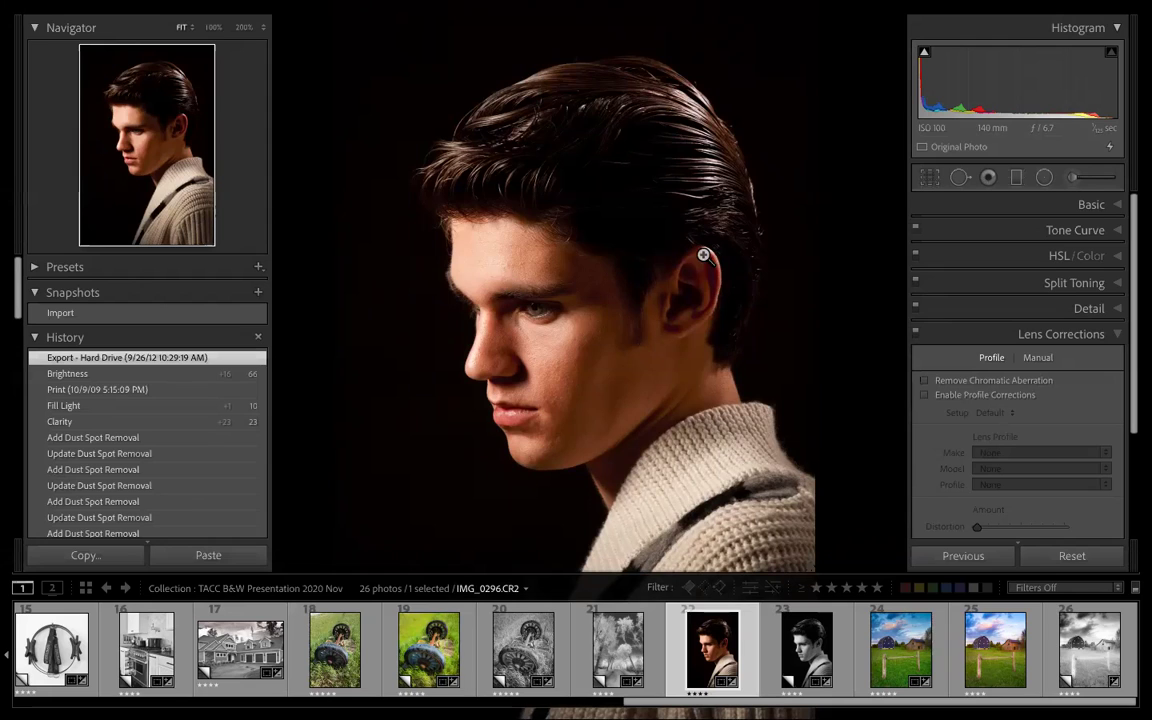
{"action": "left_click", "coordinate": [480, 259]}
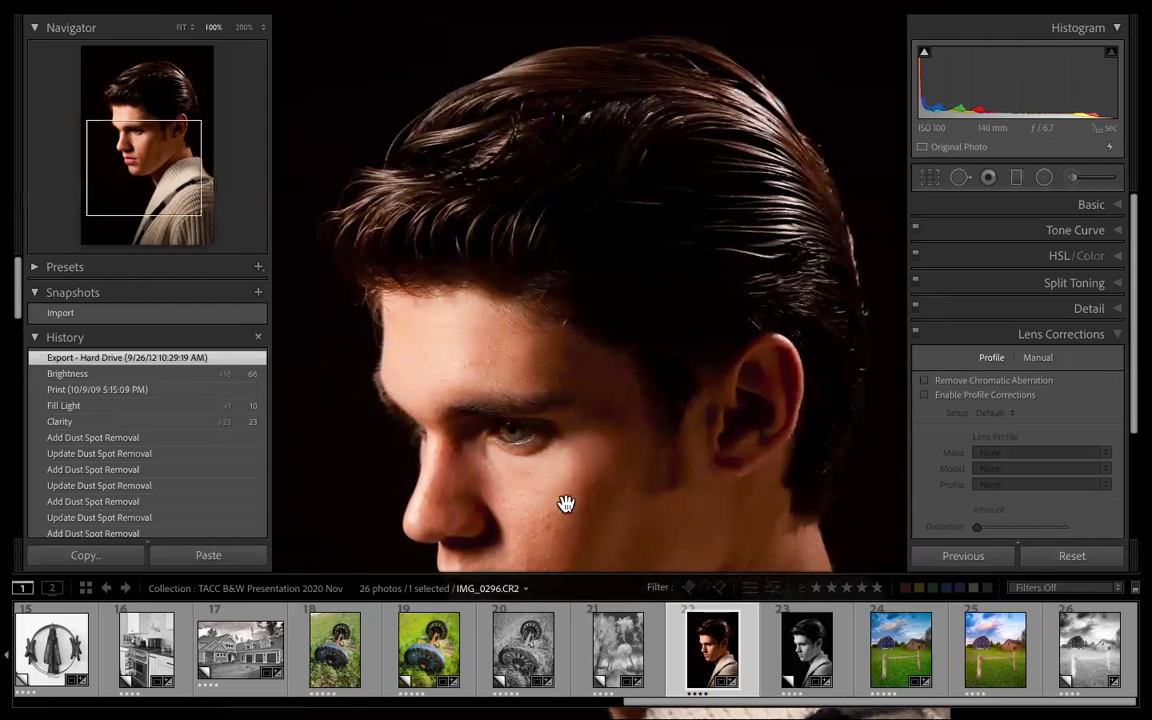
{"action": "left_click_drag", "start_coordinate": [692, 427], "coordinate": [689, 324]}
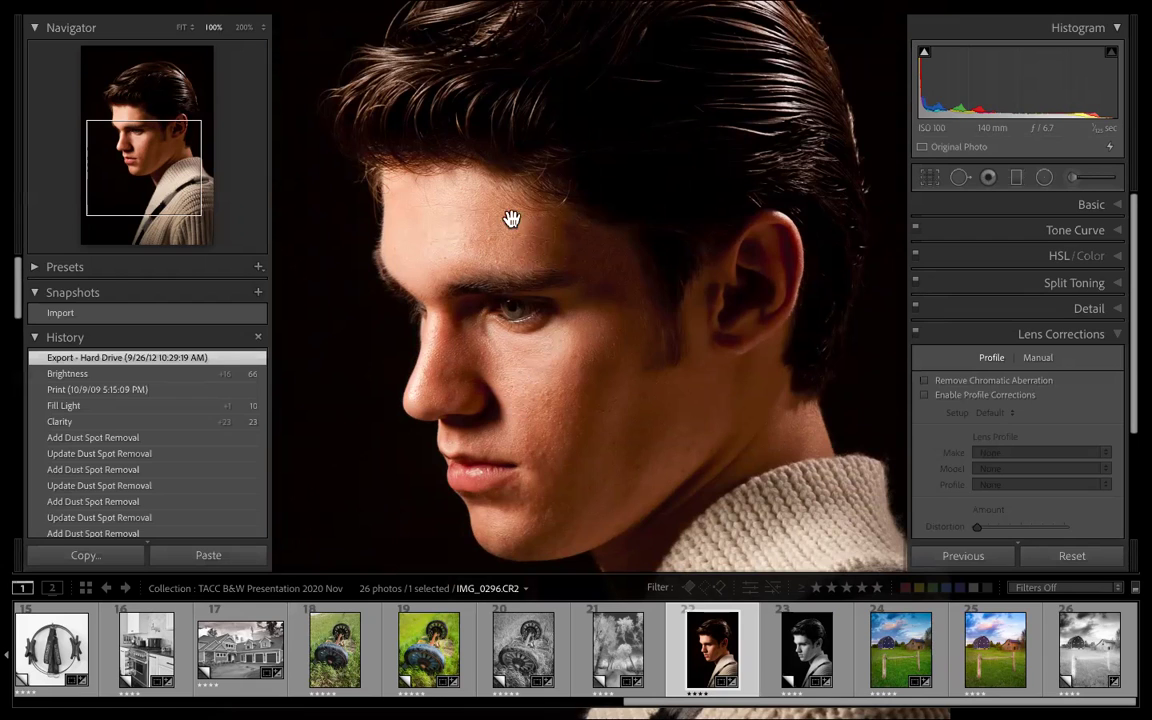
{"action": "left_click", "coordinate": [590, 383]}
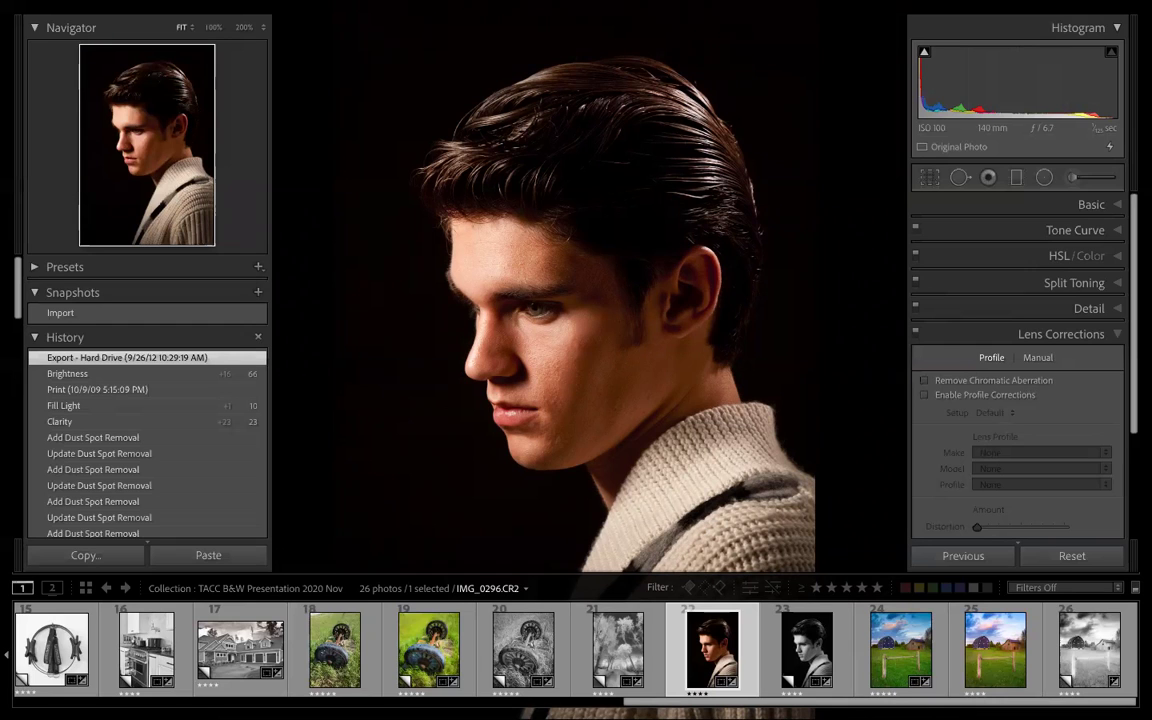
- Set Orange to +73 and Yellow to -20 in the Black & White Mix of the portrait's Copy 1, comparing it with the color original
{"action": "left_click", "coordinate": [807, 650]}
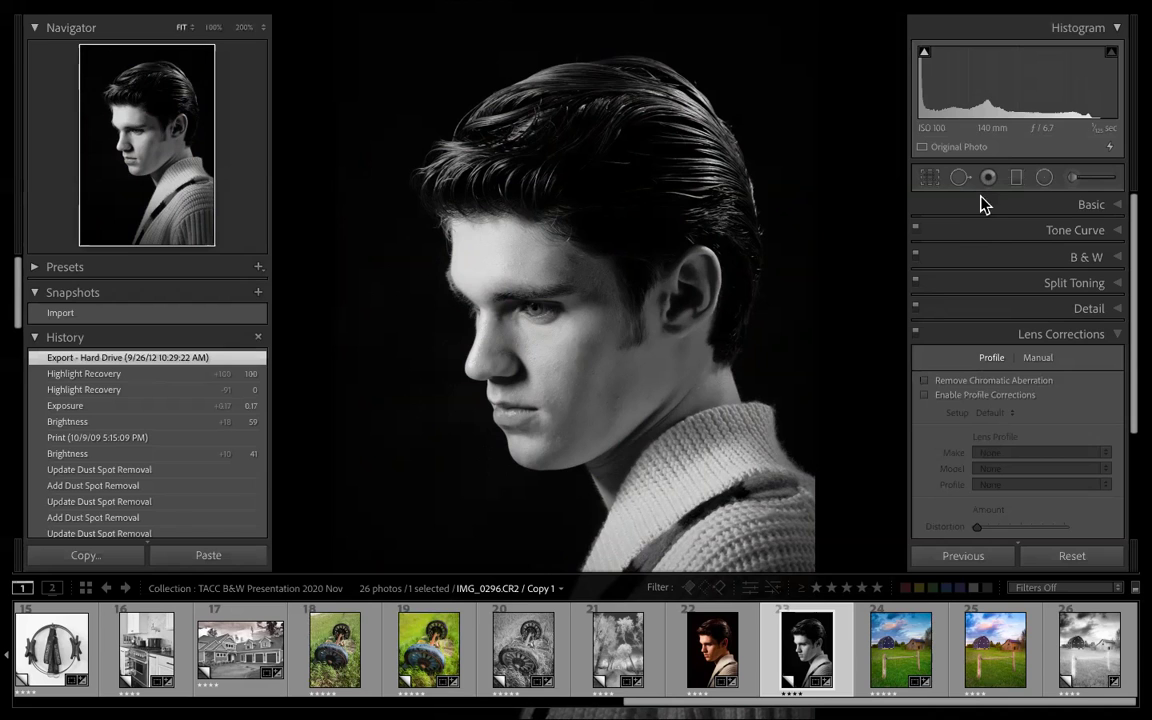
{"action": "left_click", "coordinate": [633, 310]}
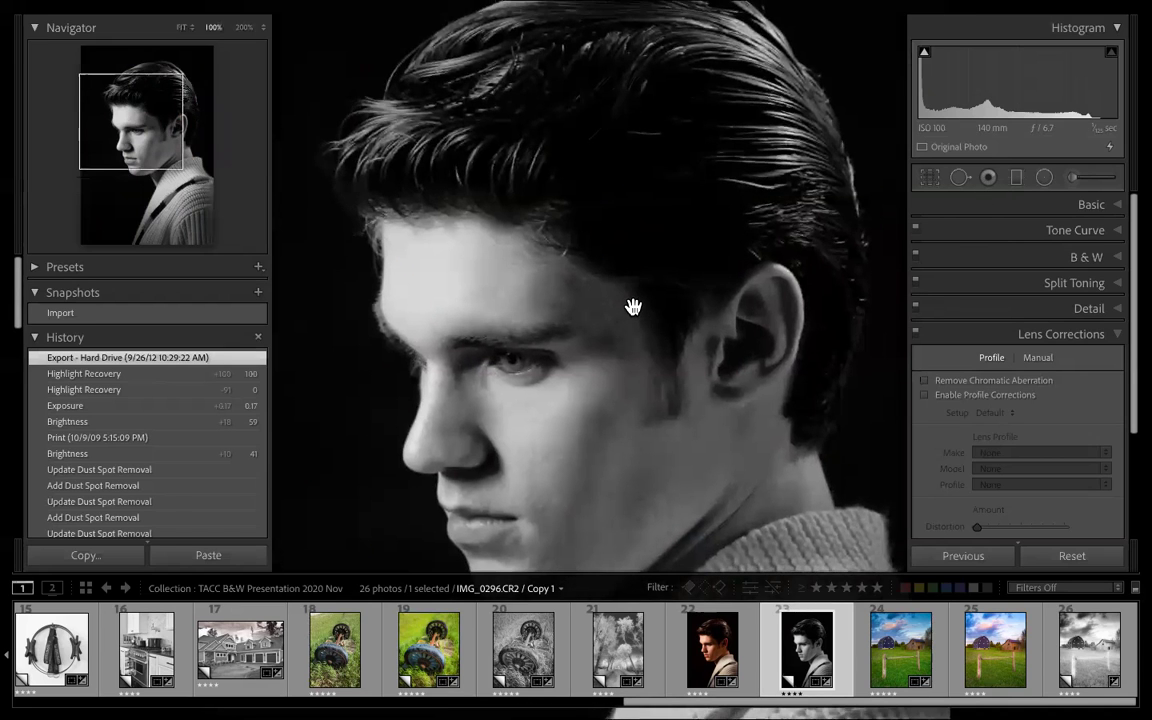
{"action": "key", "text": "shift+f"}
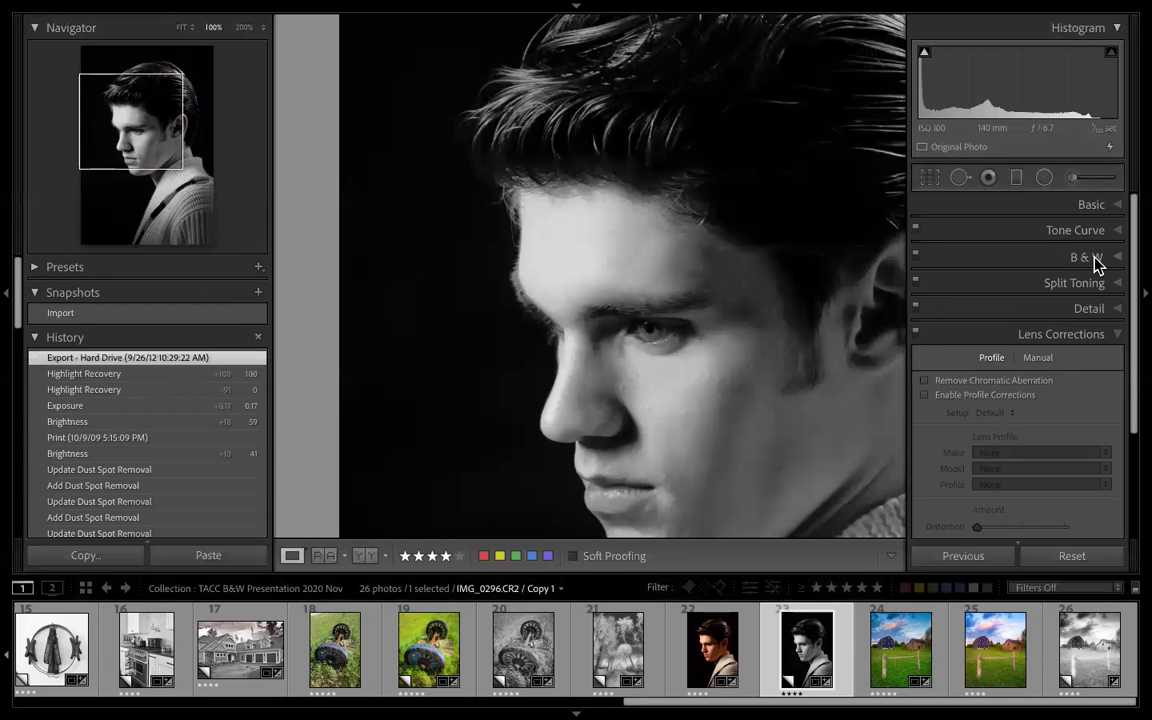
{"action": "left_click", "coordinate": [1088, 259]}
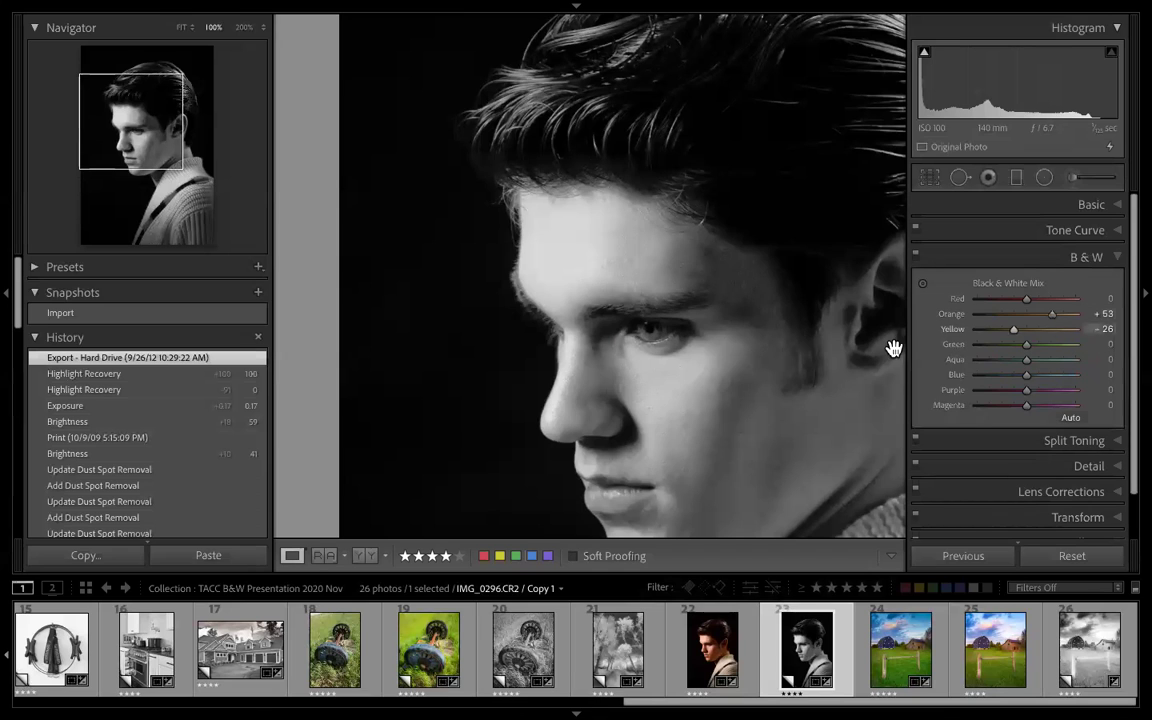
{"action": "left_click_drag", "start_coordinate": [707, 337], "coordinate": [636, 281]}
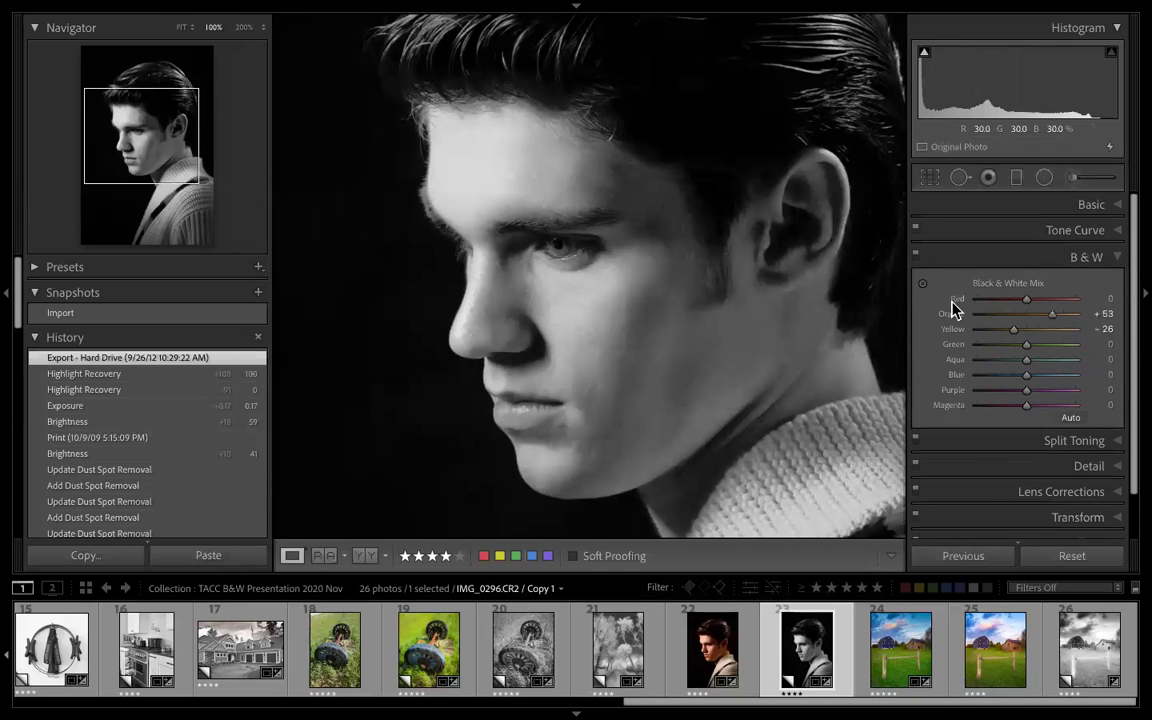
{"action": "mouse_move", "coordinate": [1055, 318]}
{"action": "left_mouse_down"}
{"action": "mouse_move", "coordinate": [1036, 319]}
{"action": "mouse_move", "coordinate": [1066, 318]}
{"action": "left_mouse_up"}
{"action": "left_click", "coordinate": [658, 278]}
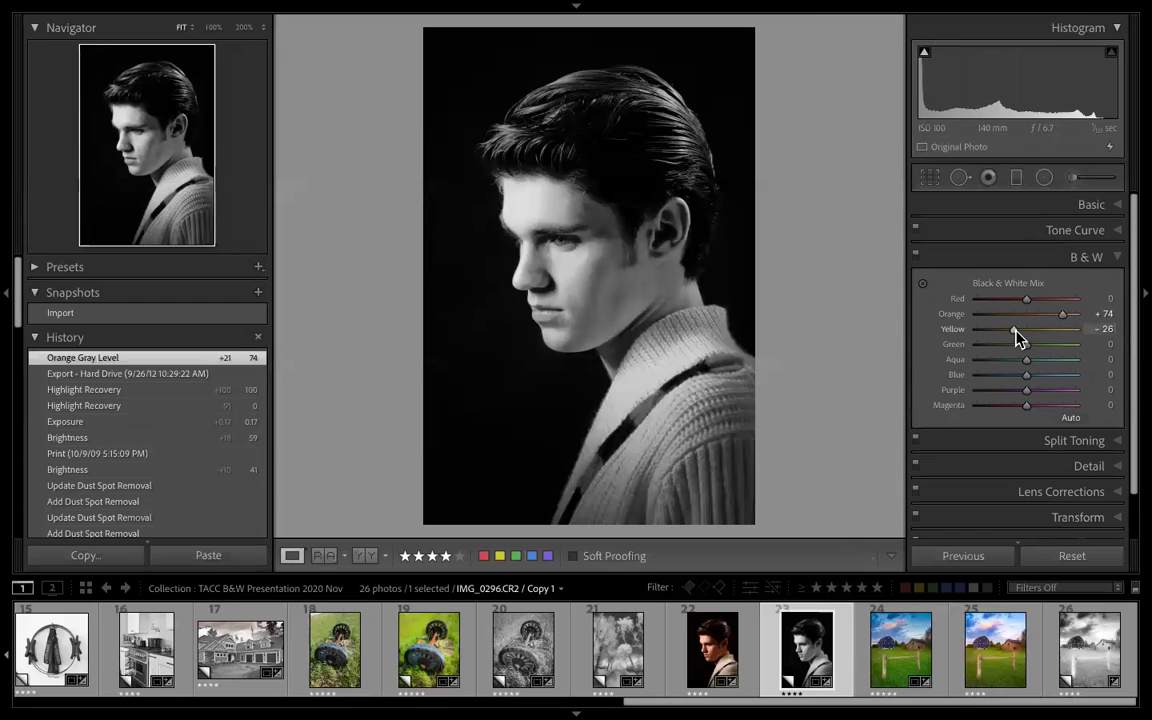
{"action": "mouse_move", "coordinate": [1013, 333]}
{"action": "left_mouse_down"}
{"action": "mouse_move", "coordinate": [1037, 334]}
{"action": "mouse_move", "coordinate": [1016, 331]}
{"action": "left_mouse_up"}
{"action": "left_click", "coordinate": [705, 655]}
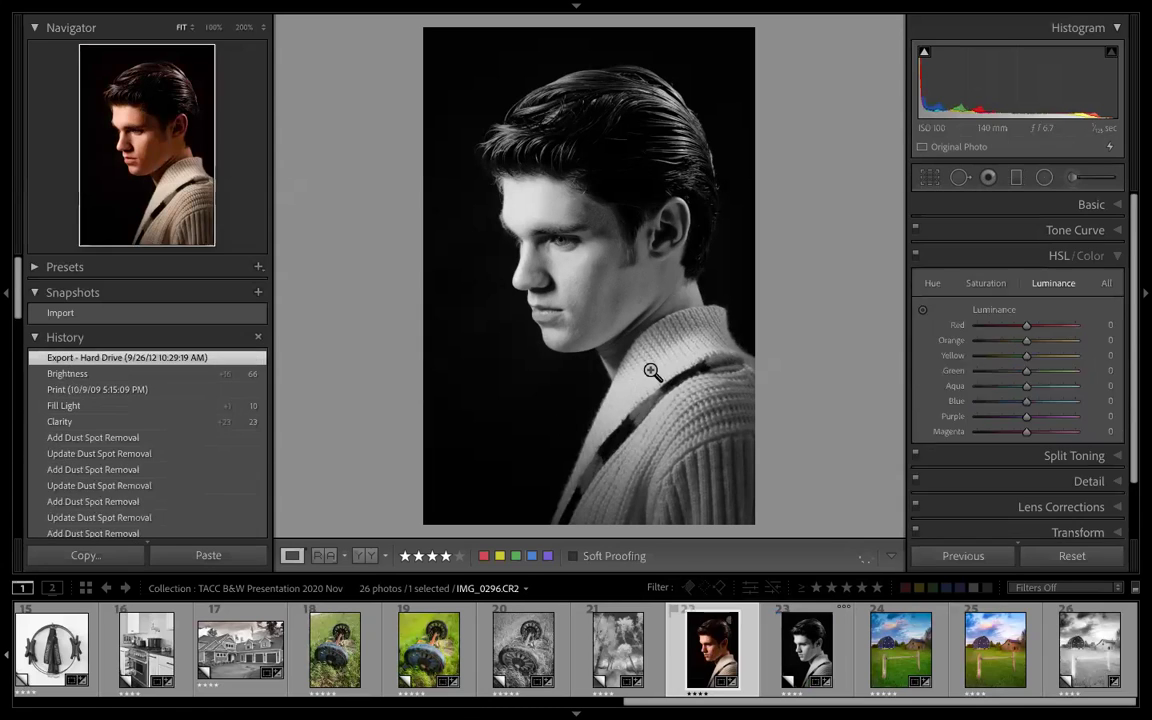
{"action": "left_click", "coordinate": [806, 648]}
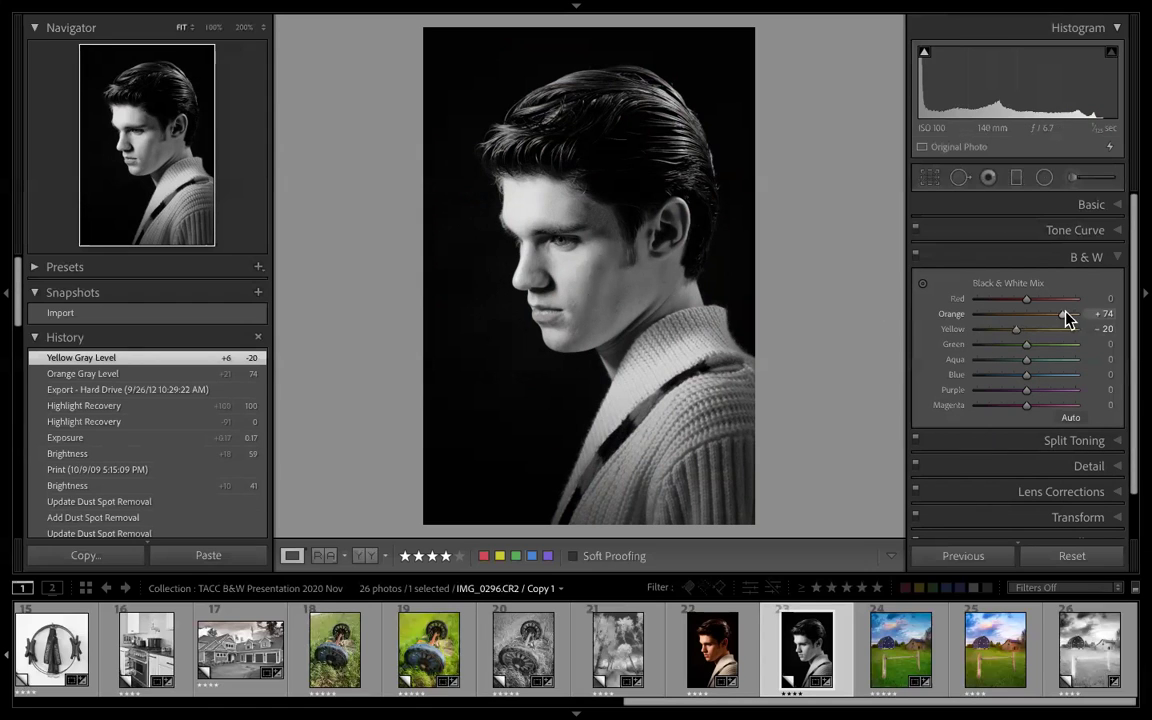
{"action": "left_click_drag", "start_coordinate": [1059, 319], "coordinate": [1062, 319]}
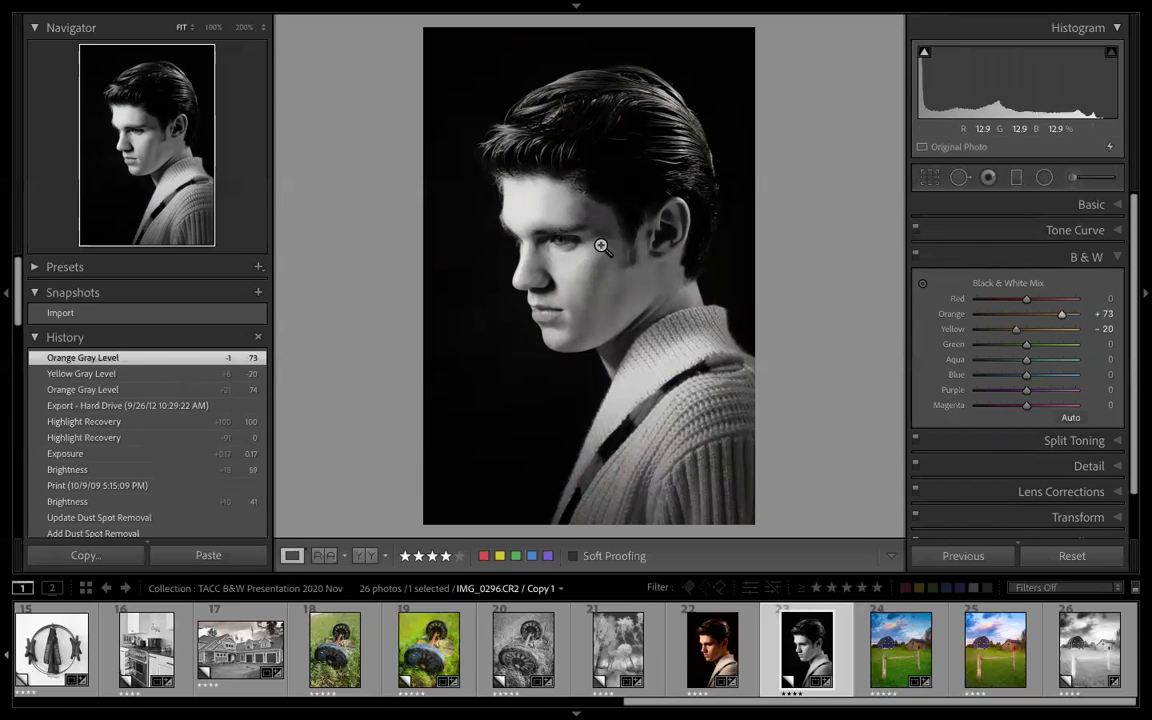
- Darken the black-and-white portrait by setting Exposure to -0.45, and check the face at 100%
{"action": "left_click", "coordinate": [1088, 205]}
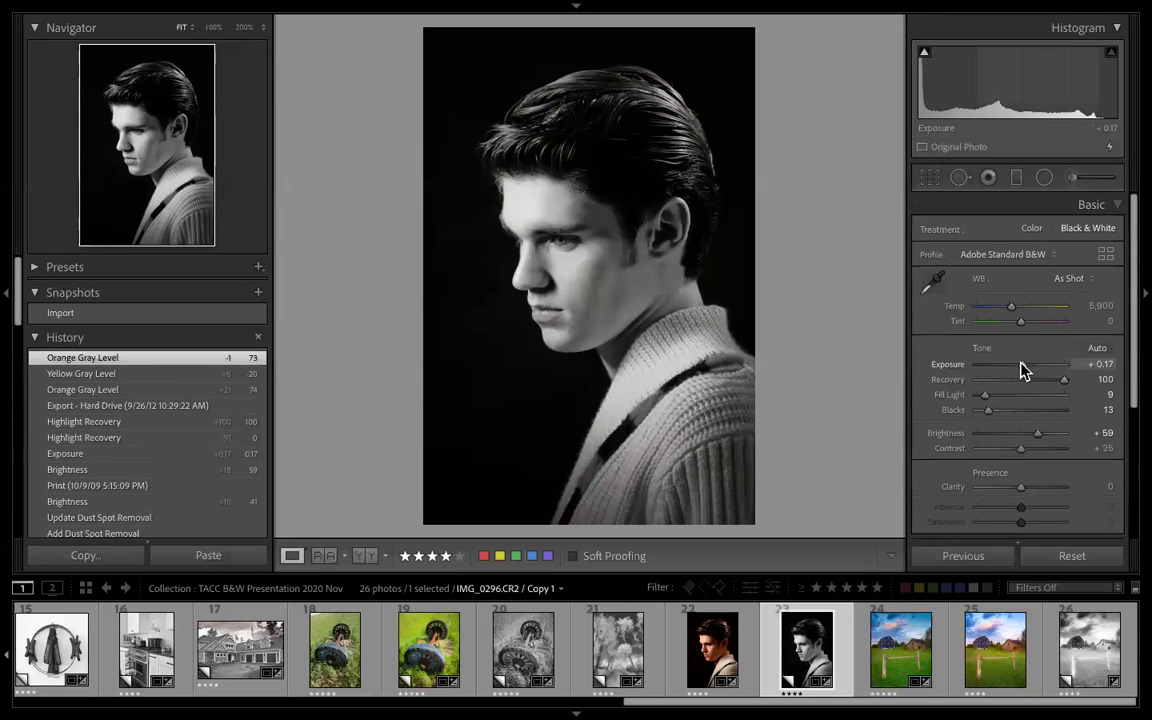
{"action": "left_click_drag", "start_coordinate": [1020, 364], "coordinate": [1014, 369]}
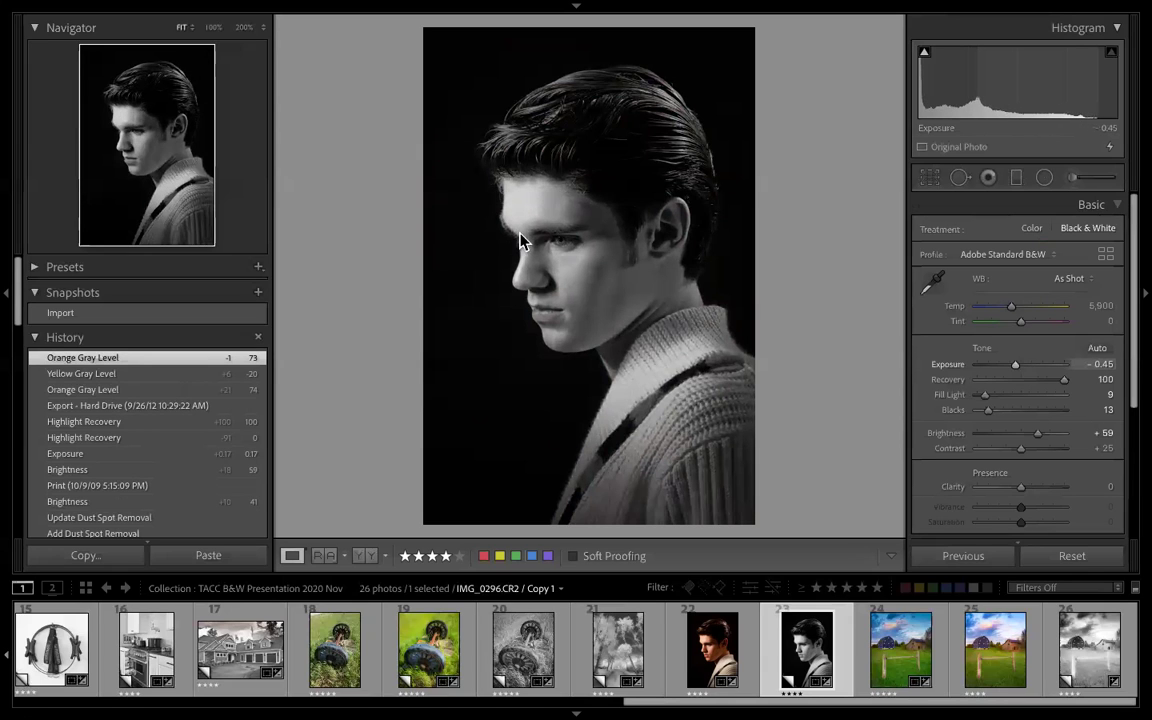
{"action": "left_click", "coordinate": [527, 206]}
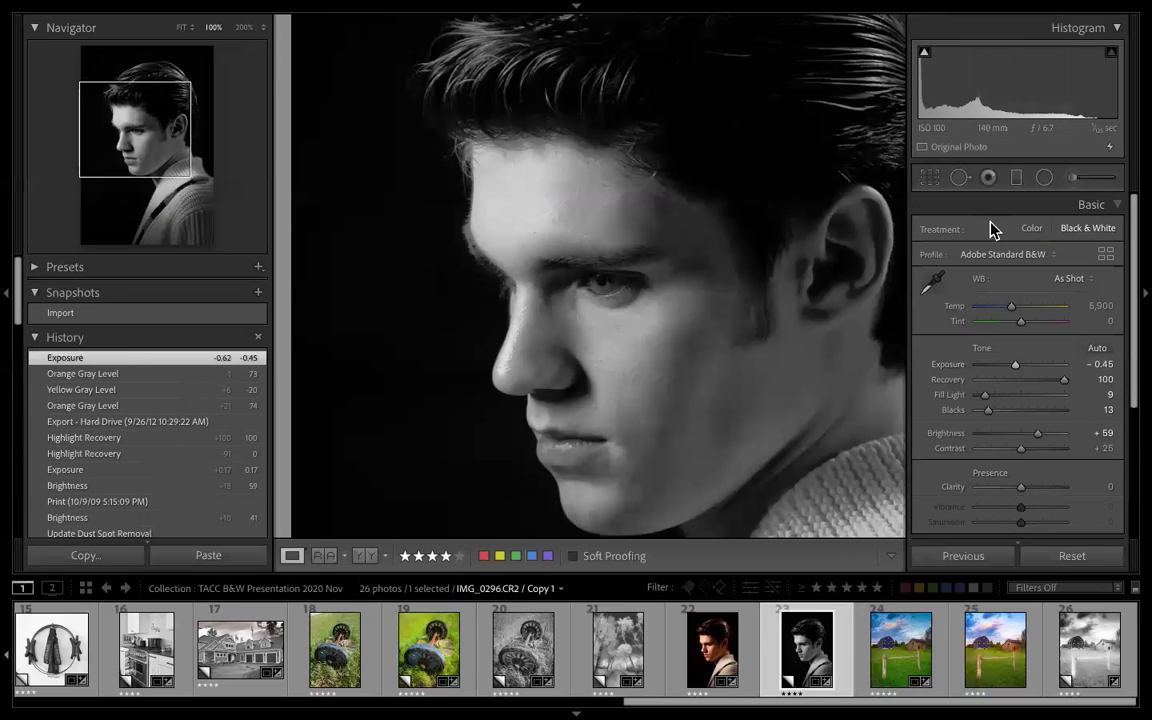
- Raise Orange to +83 in the Black & White Mix of the portrait's Copy 1 and view the whole photo
{"action": "left_click", "coordinate": [1090, 205]}
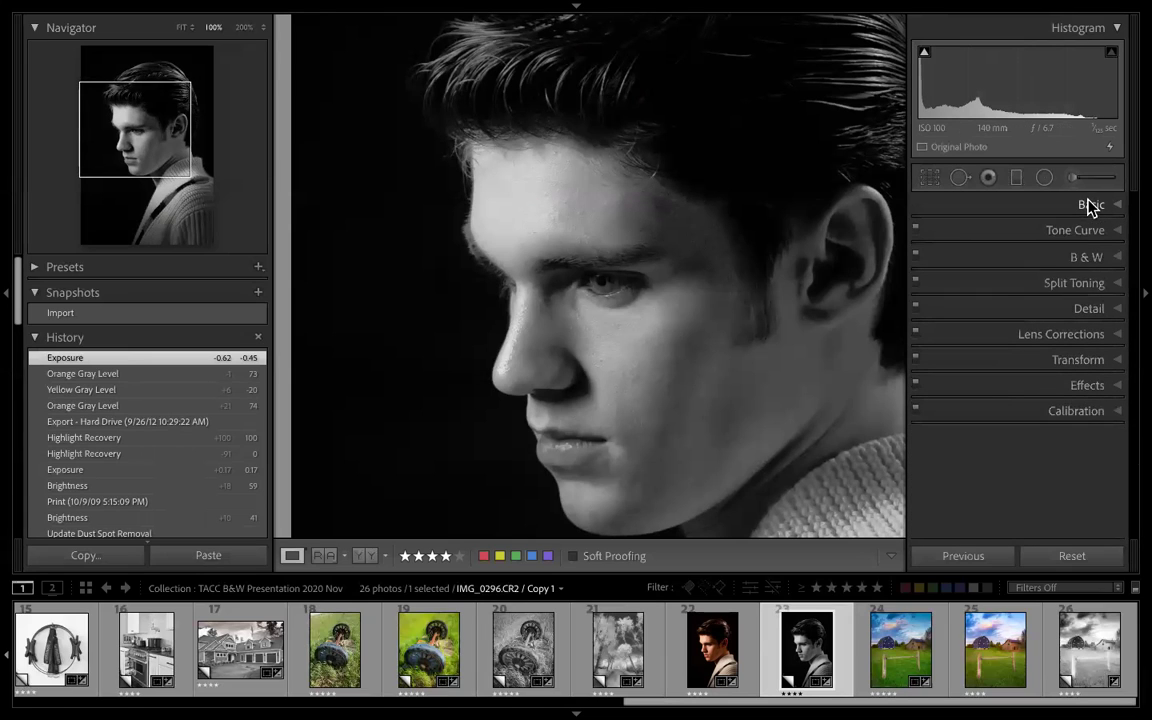
{"action": "left_click", "coordinate": [1090, 259]}
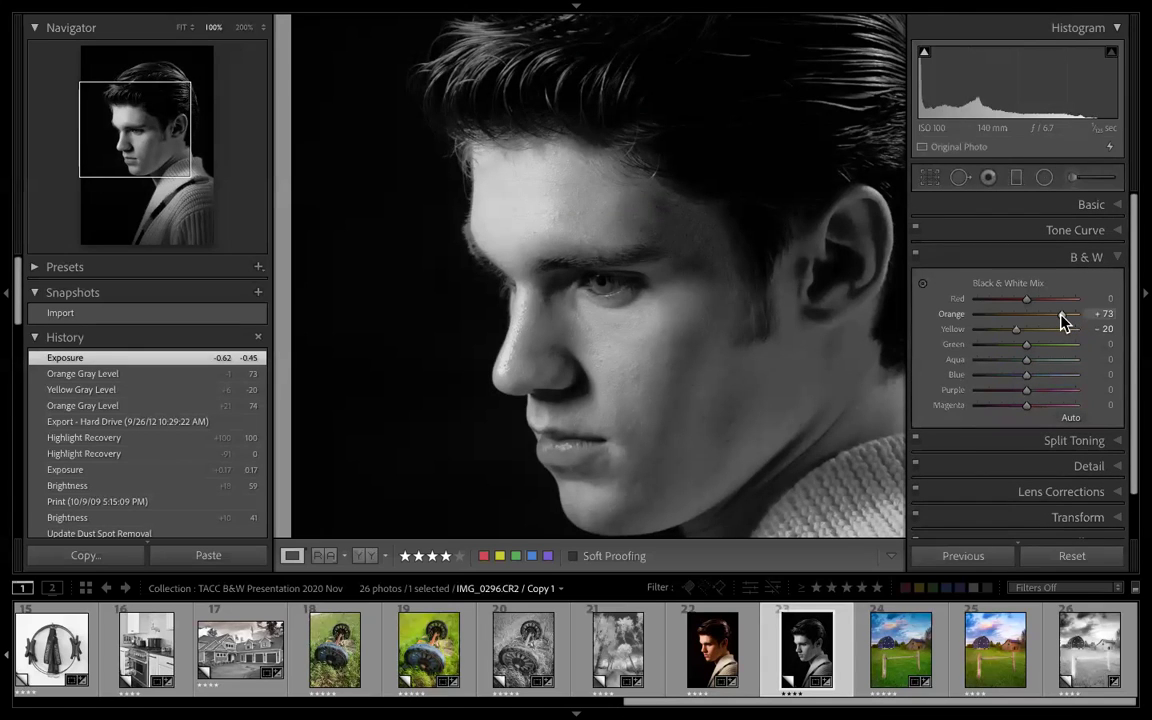
{"action": "left_click_drag", "start_coordinate": [1061, 313], "coordinate": [1066, 318]}
{"action": "left_click", "coordinate": [628, 385]}
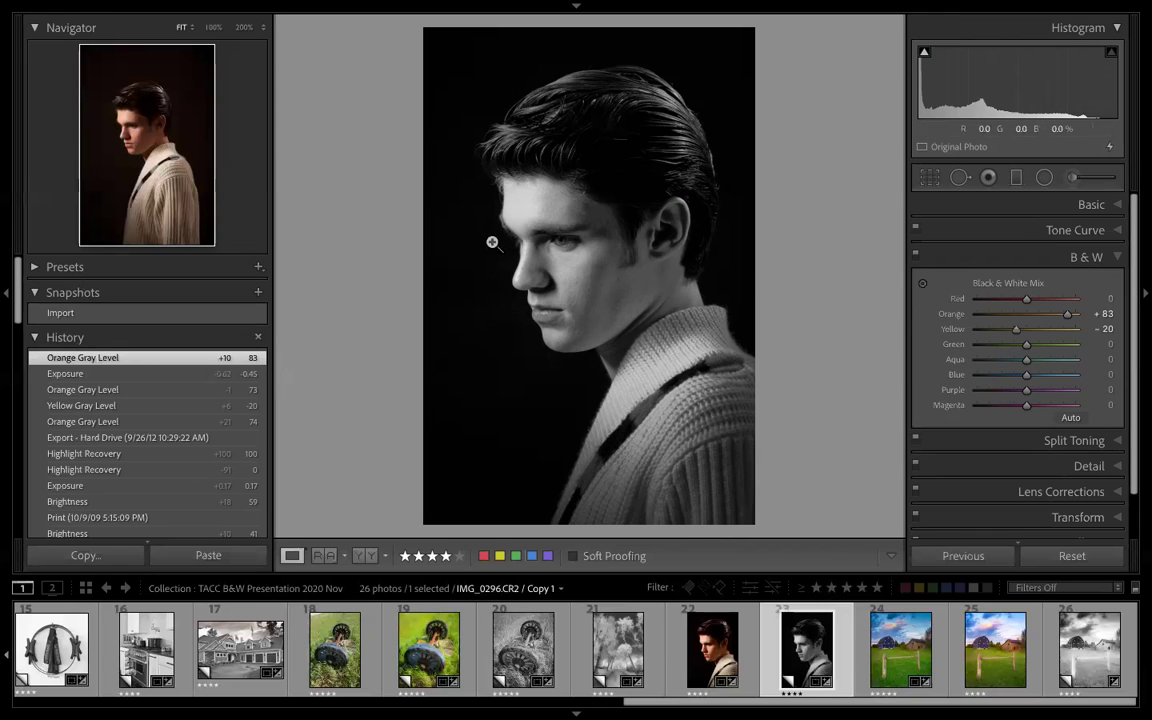
- In the Library, open the 2020-05-07 Sugar Bush folder under 2020-Assignments-Events and view the dark maple syrup jug IMG_0014.CR2
{"action": "key", "text": "e"}
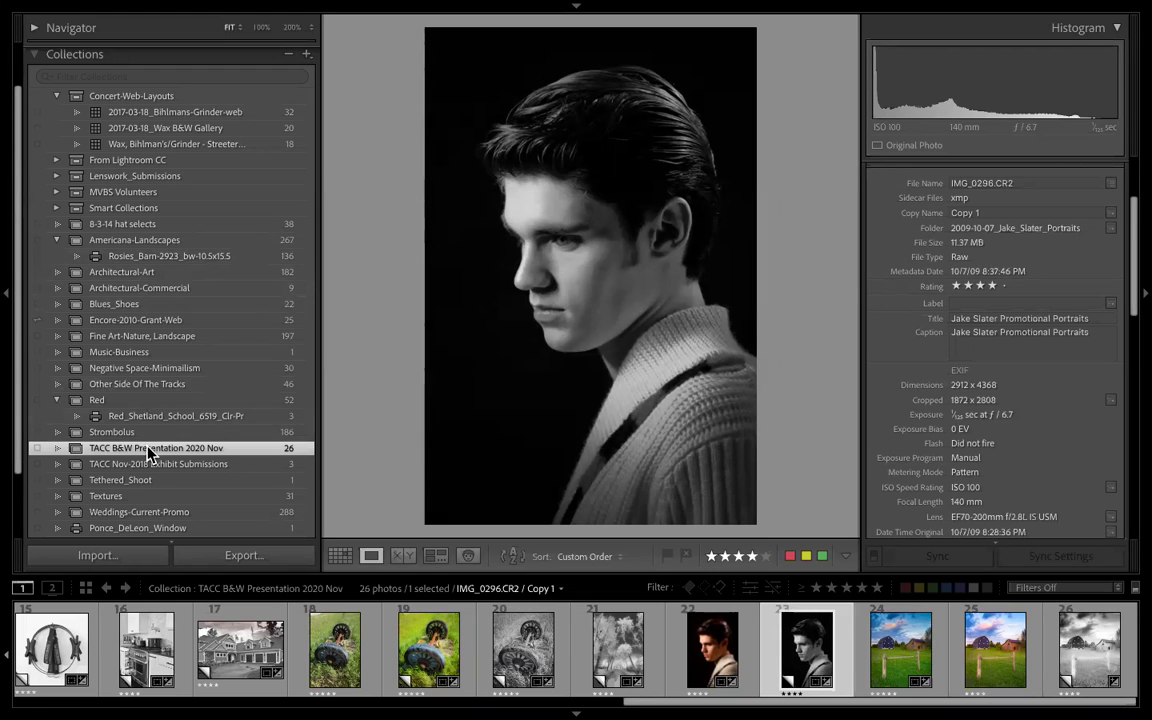
{"action": "scroll", "coordinate": [215, 275], "scroll_direction": "up", "scroll_amount": 3}
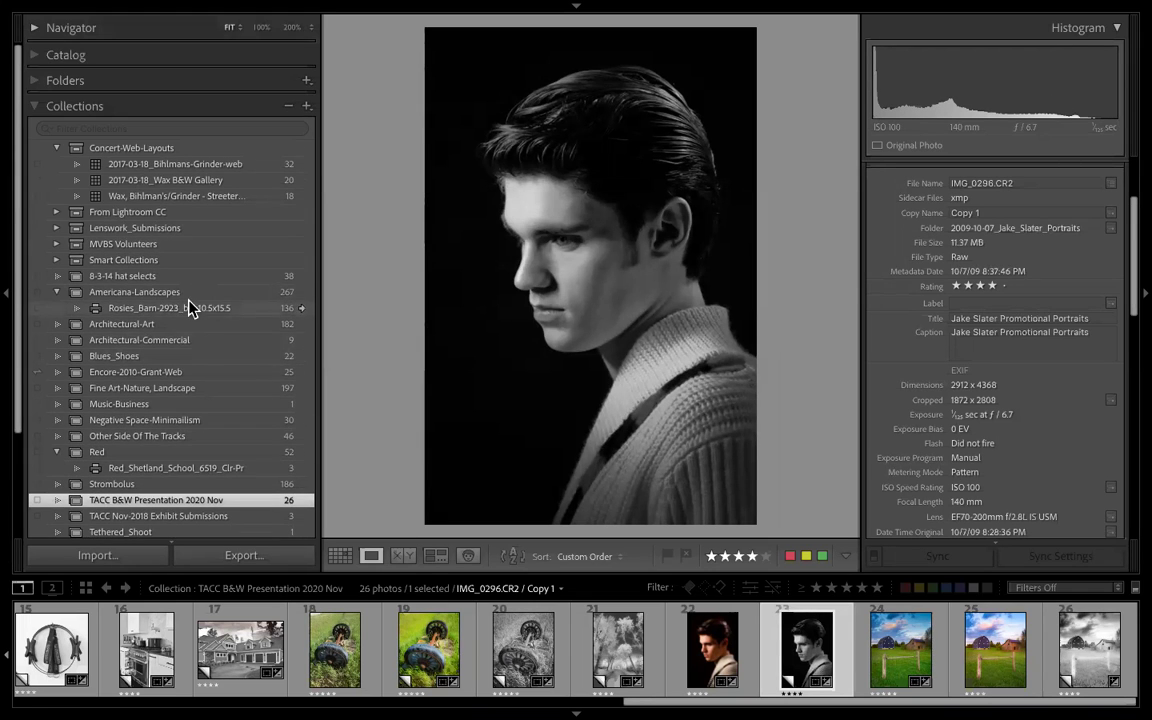
{"action": "left_click", "coordinate": [35, 84]}
{"action": "scroll", "coordinate": [170, 398], "scroll_direction": "down", "scroll_amount": 5}
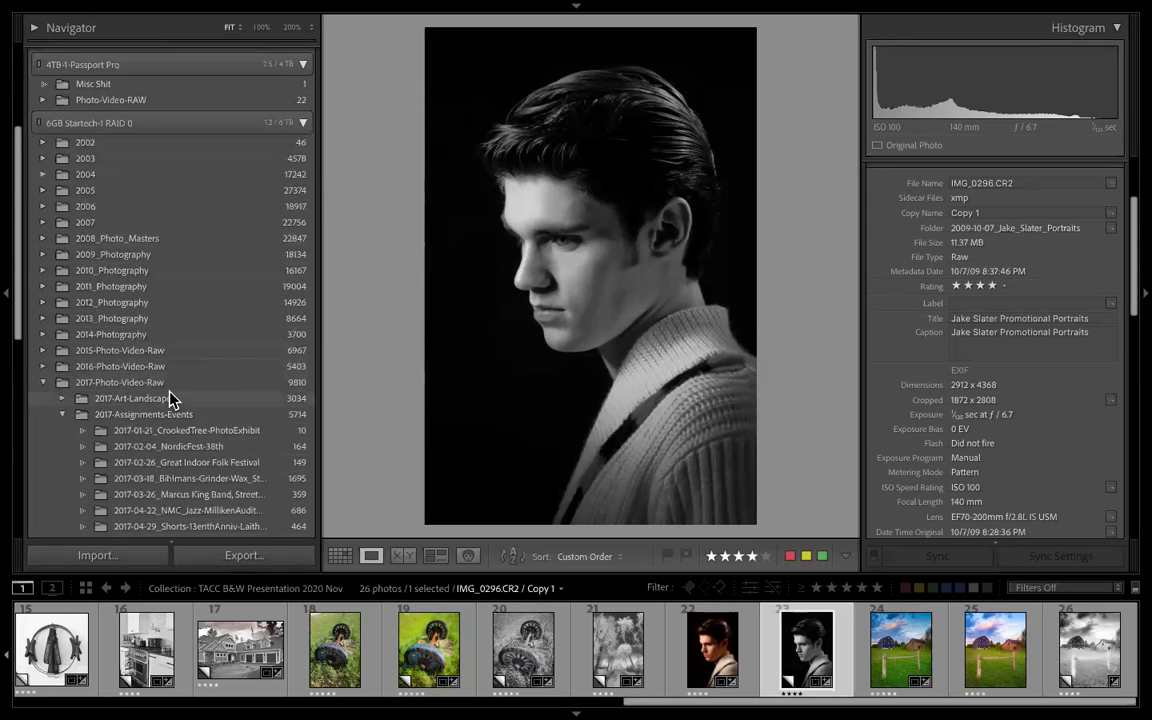
{"action": "scroll", "coordinate": [170, 398], "scroll_direction": "down", "scroll_amount": 5}
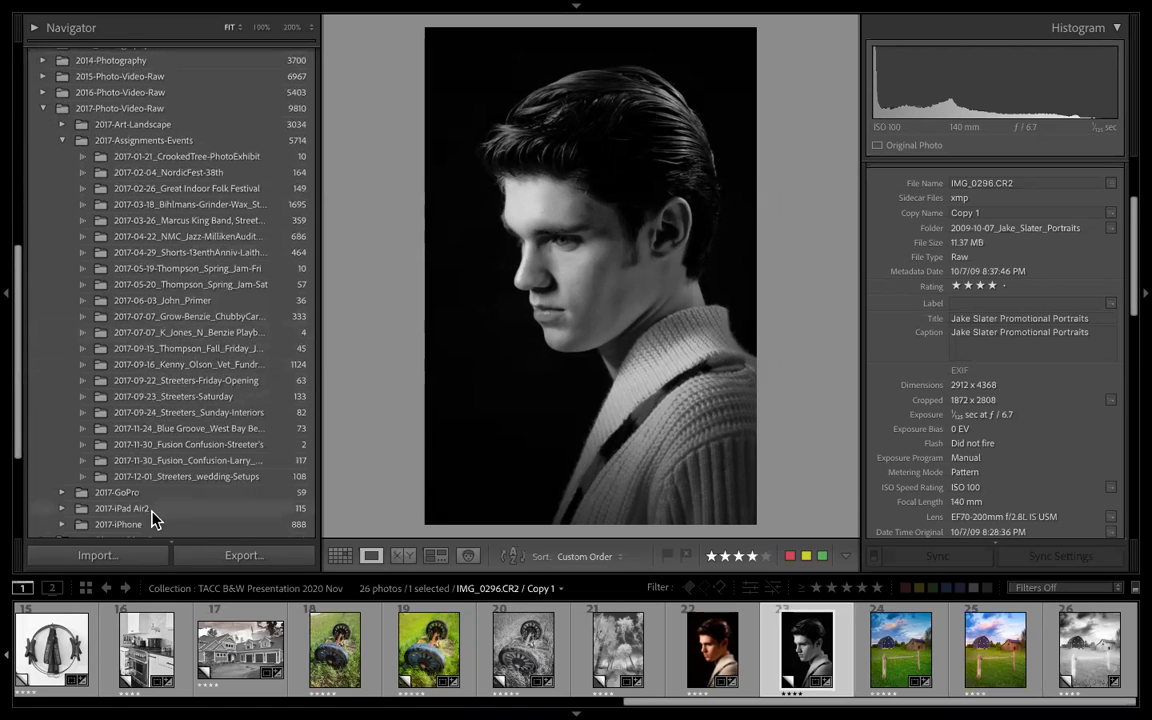
{"action": "scroll", "coordinate": [190, 499], "scroll_direction": "down", "scroll_amount": 2}
{"action": "scroll", "coordinate": [190, 499], "scroll_direction": "down", "scroll_amount": 3}
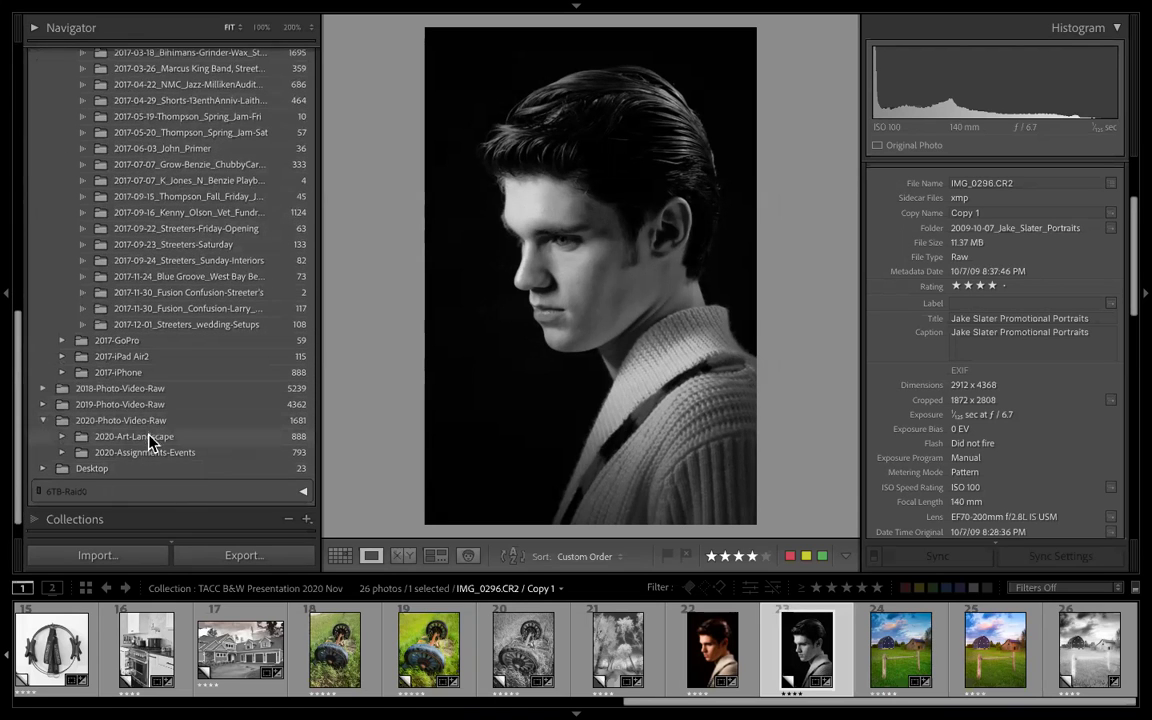
{"action": "left_click", "coordinate": [61, 452]}
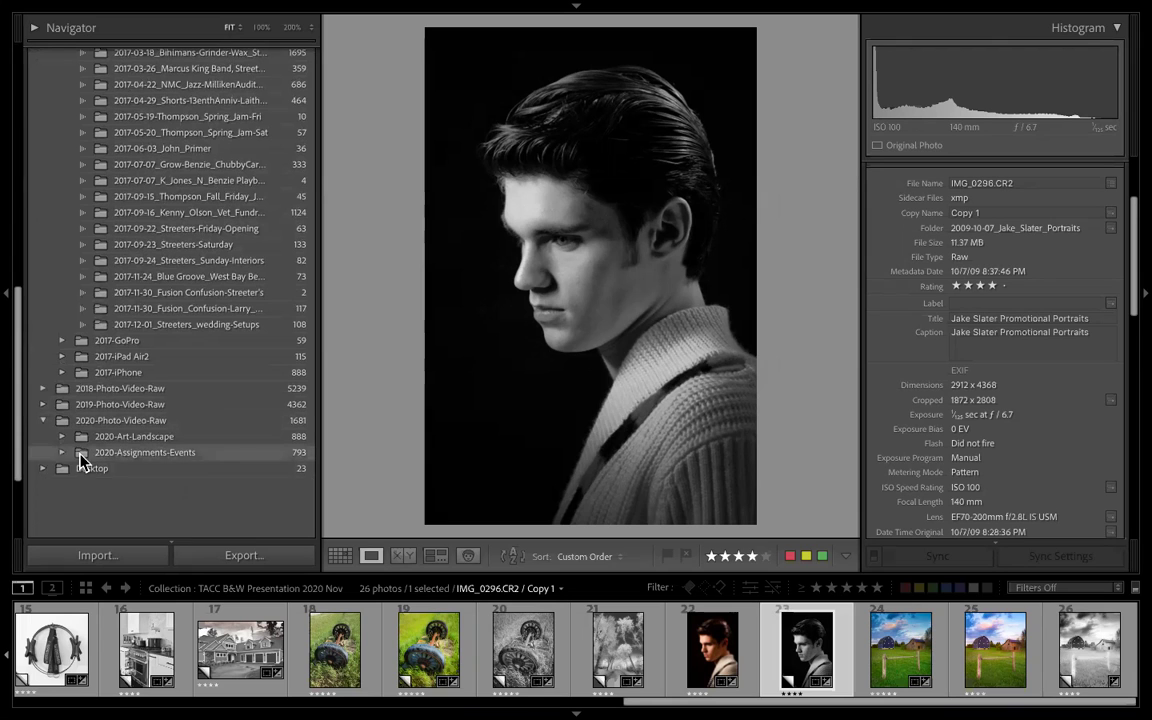
{"action": "scroll", "coordinate": [216, 410], "scroll_direction": "down", "scroll_amount": 3}
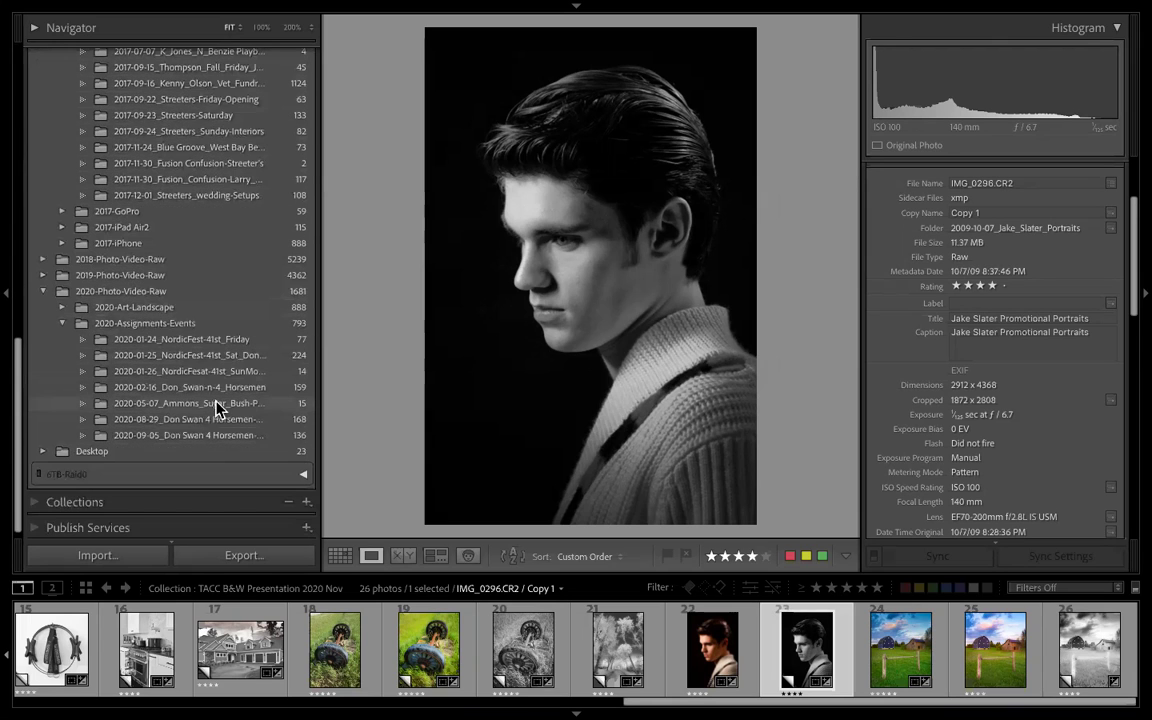
{"action": "left_click", "coordinate": [208, 404]}
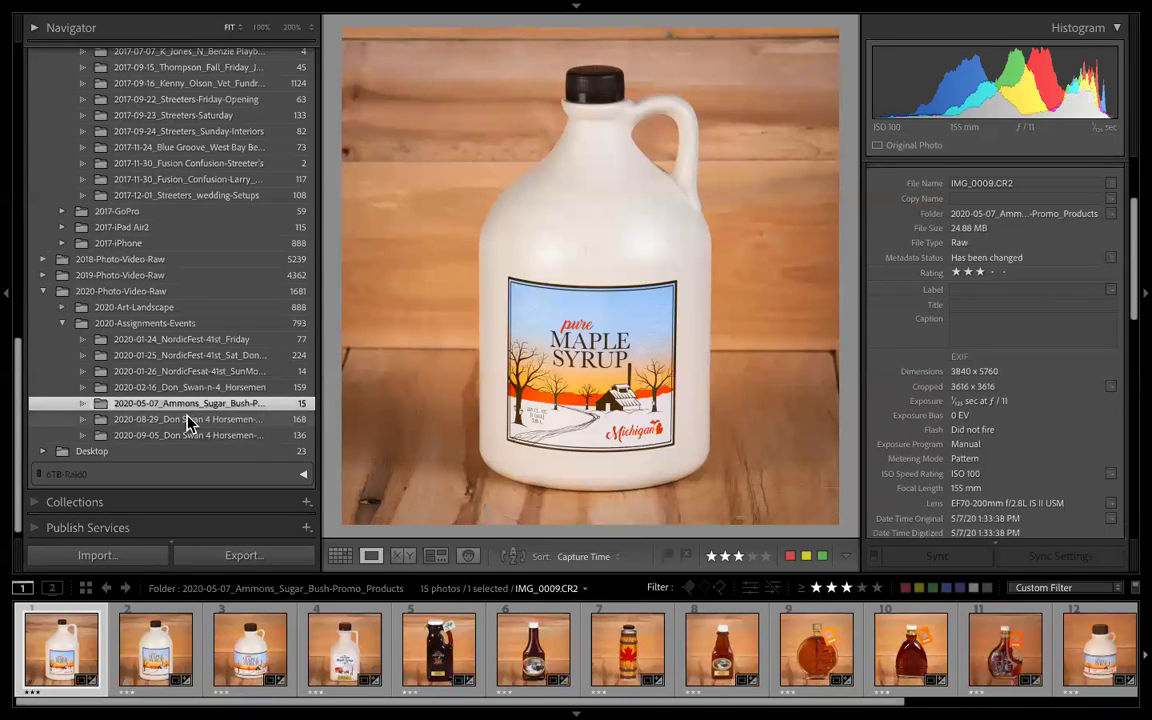
{"action": "left_click", "coordinate": [458, 676]}
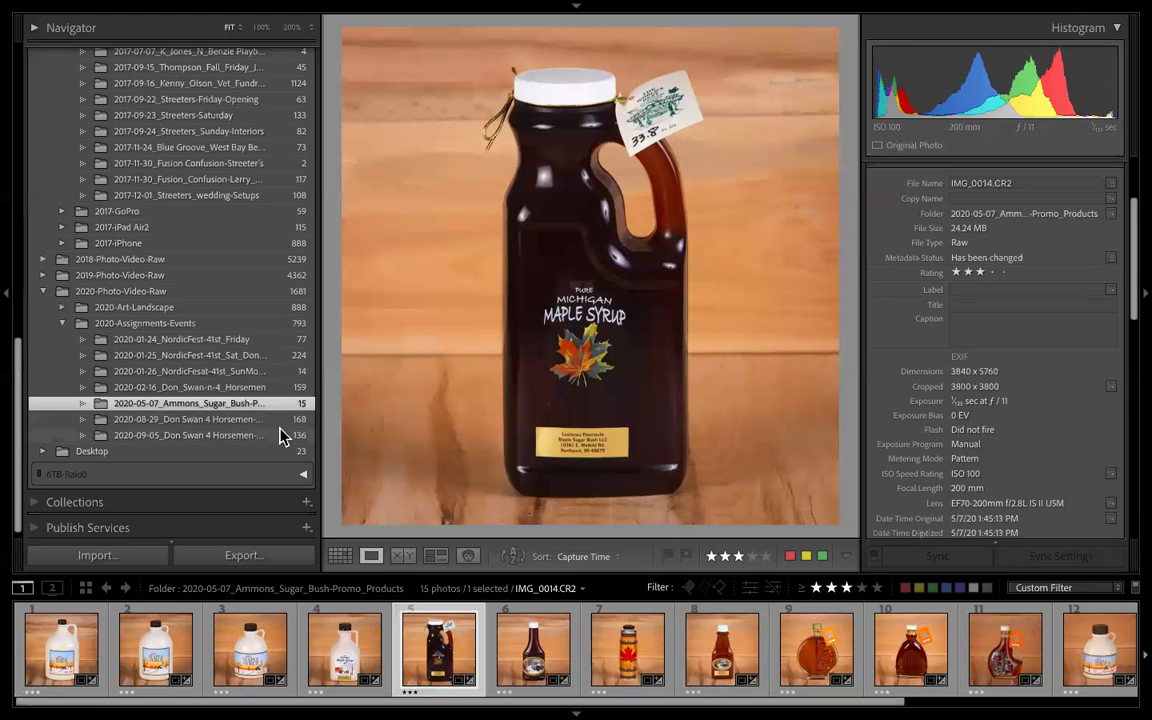
- Browse the black-and-white concert photos in the 2020-08-29 folder of 2020-Assignments-Events
{"action": "left_click", "coordinate": [187, 420]}
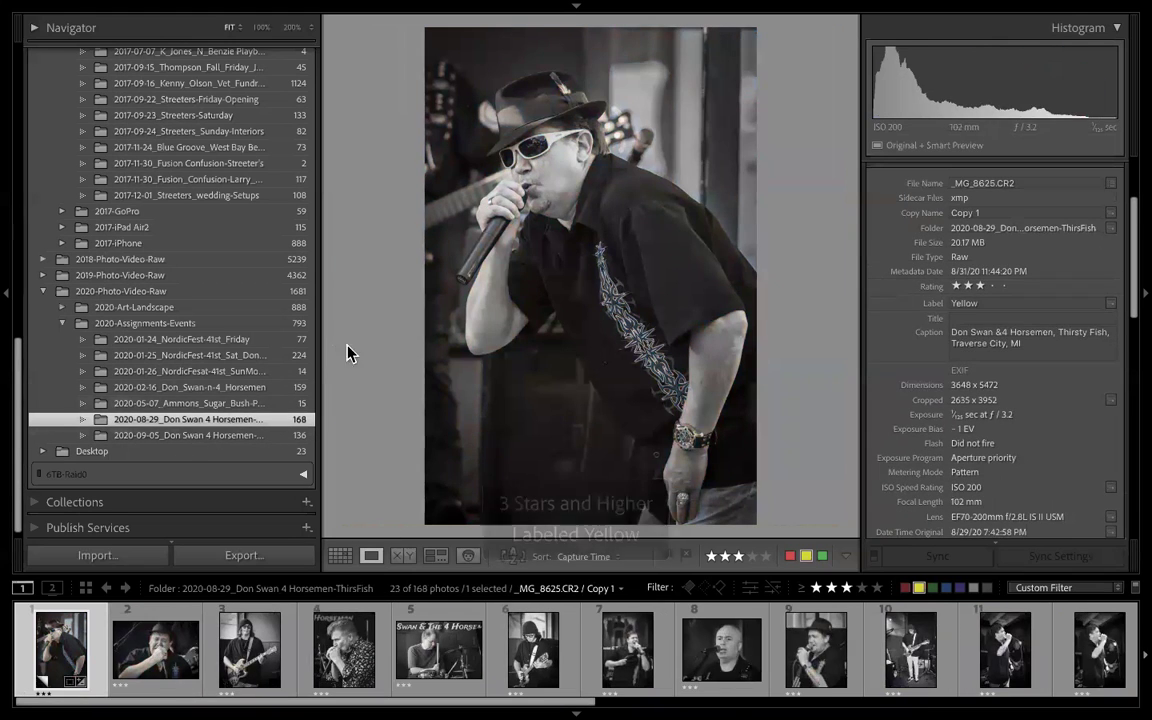
{"action": "left_click", "coordinate": [190, 436]}
{"action": "left_click", "coordinate": [198, 420]}
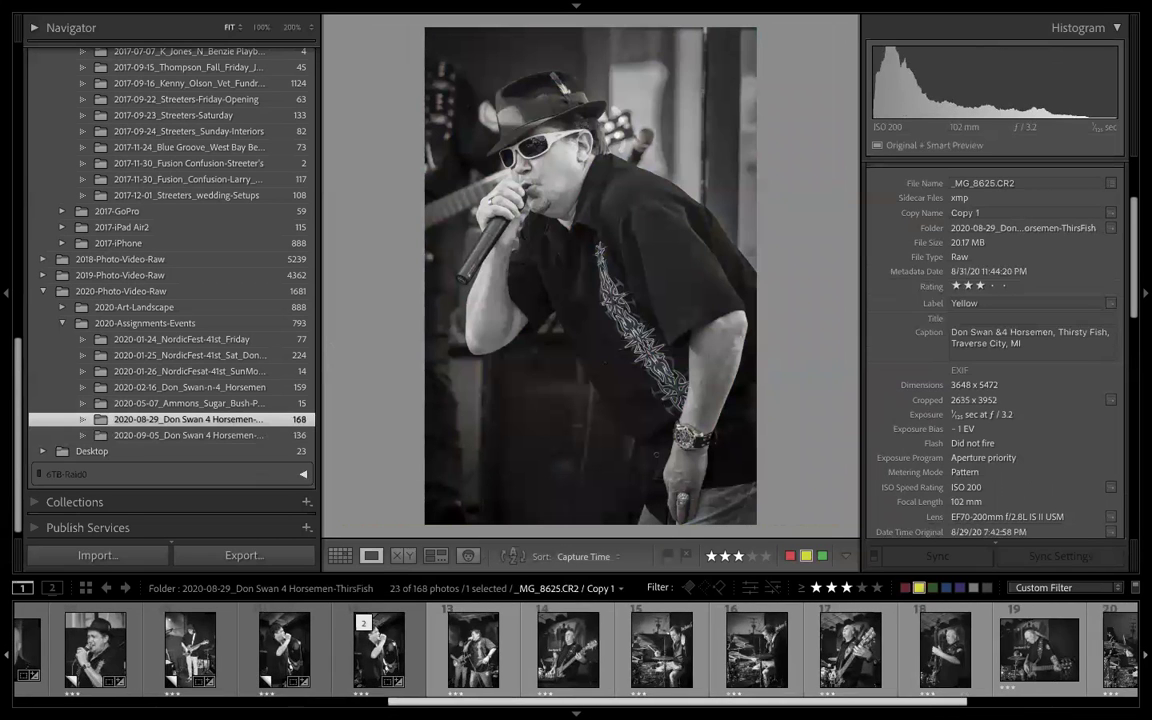
{"action": "scroll", "coordinate": [849, 660], "scroll_direction": "down", "scroll_amount": 4}
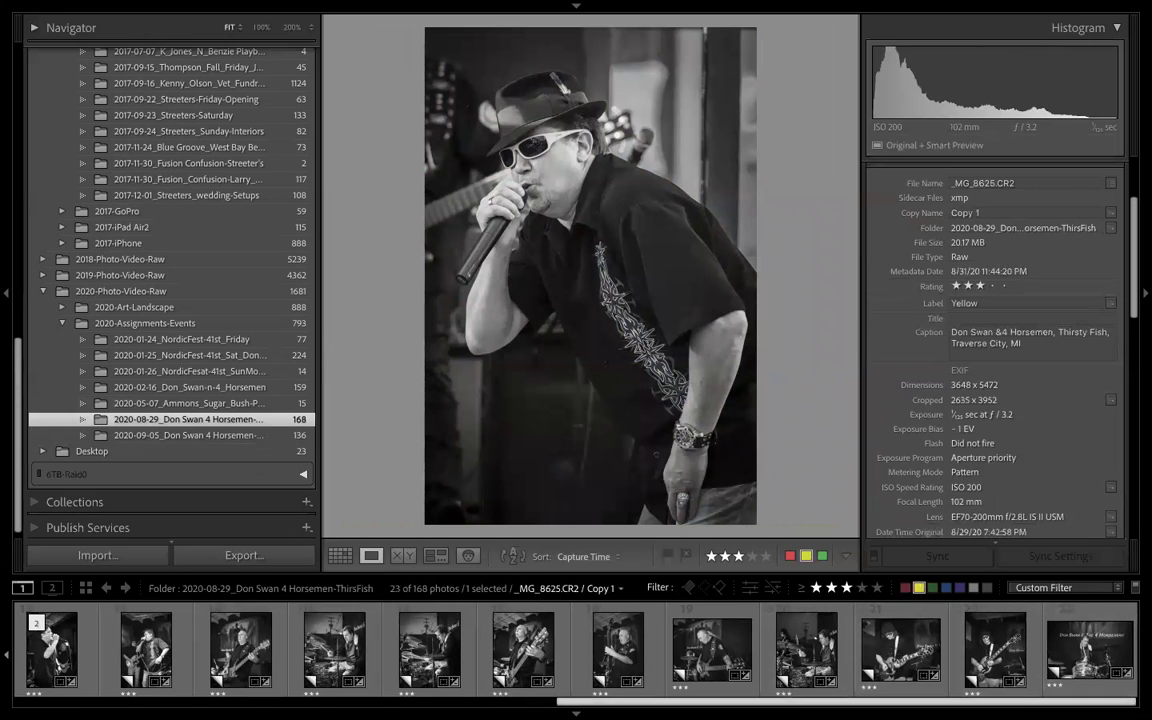
{"action": "scroll", "coordinate": [576, 650], "scroll_direction": "up", "scroll_amount": 1}
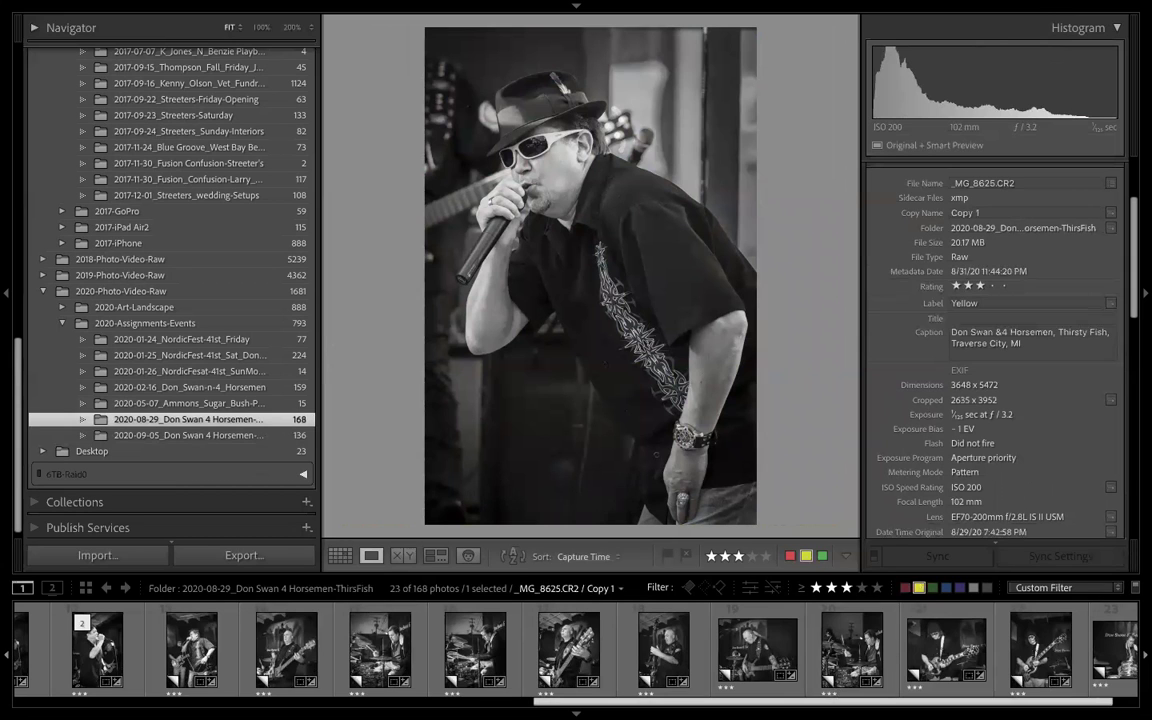
{"action": "scroll", "coordinate": [576, 650], "scroll_direction": "up", "scroll_amount": 4}
{"action": "scroll", "coordinate": [303, 666], "scroll_direction": "up", "scroll_amount": 1}
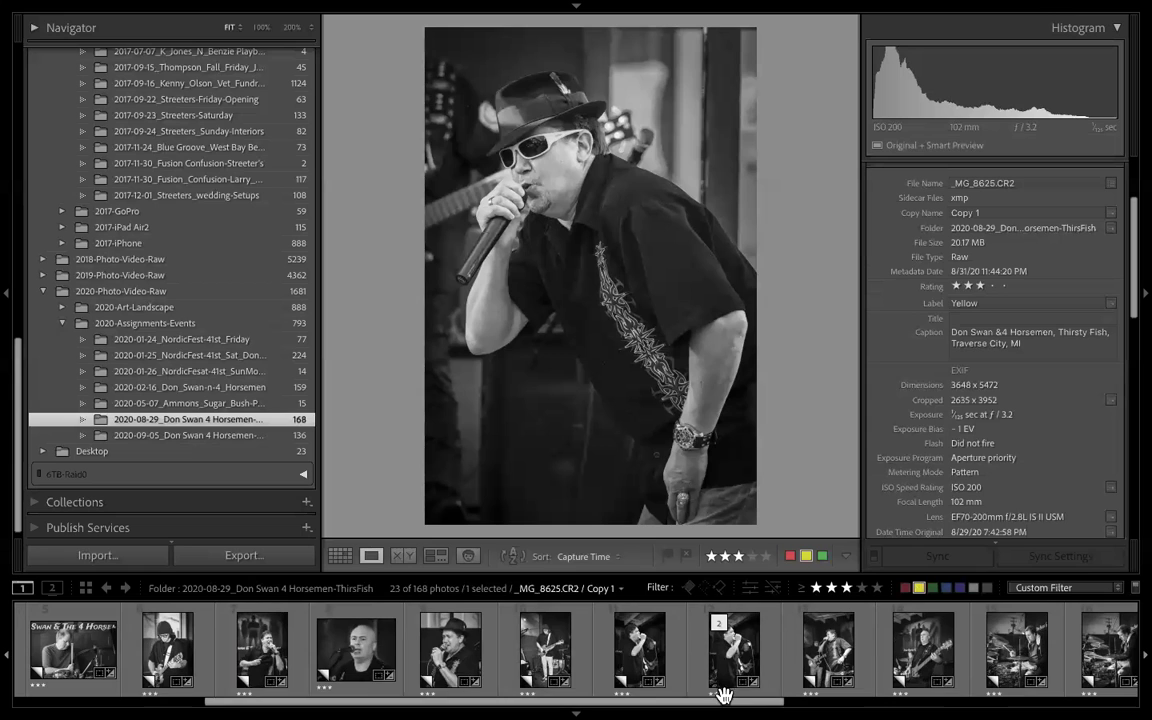
{"action": "scroll", "coordinate": [576, 650], "scroll_direction": "up", "scroll_amount": 5}
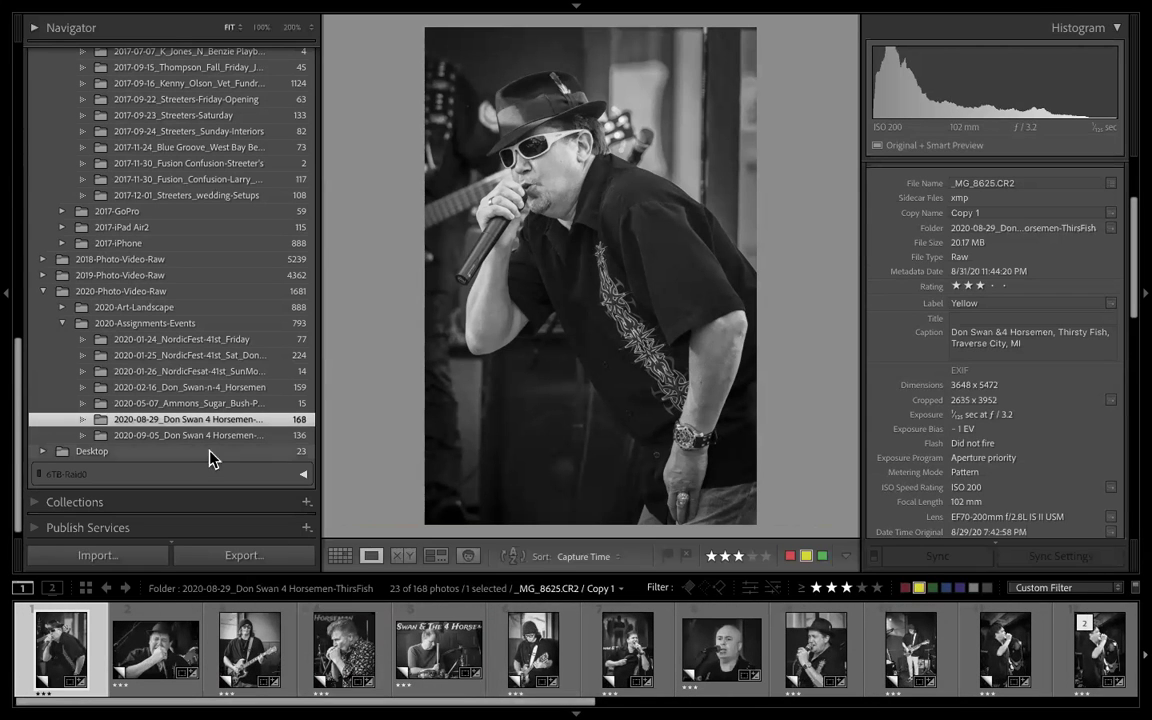
- Open the 2020-02-16 folder and compare the color studio portrait IMG_0006.CR2 with its black-and-white Copy 1
{"action": "left_click", "coordinate": [182, 388]}
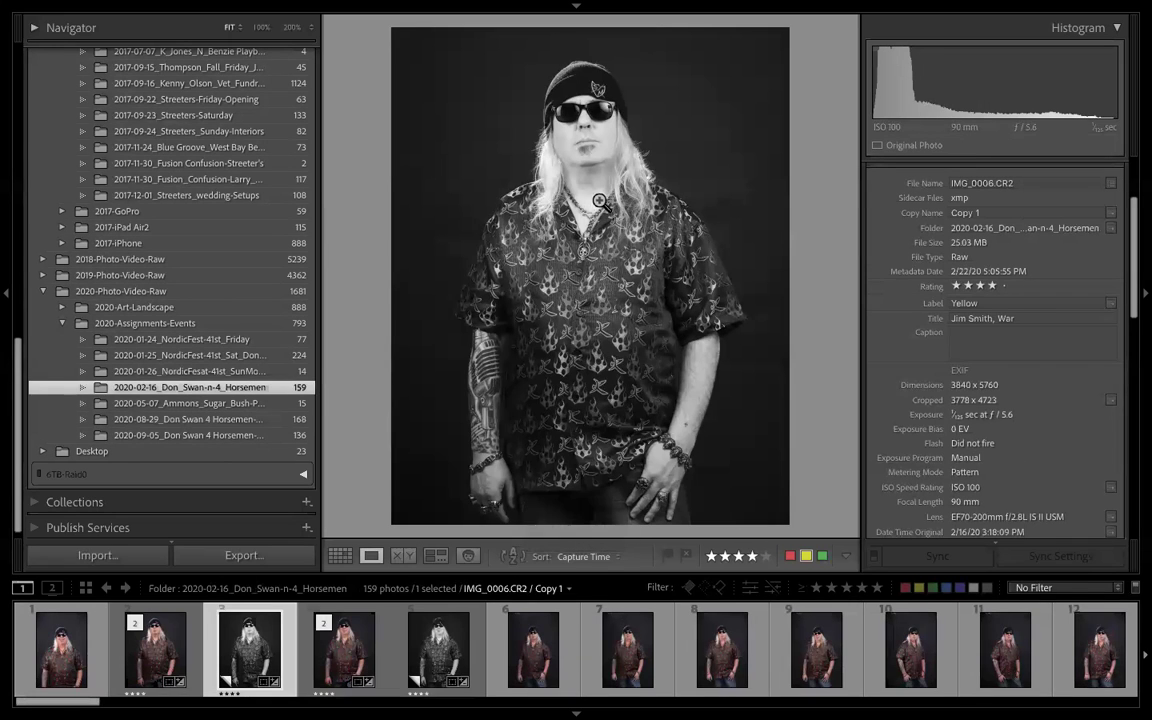
{"action": "left_click", "coordinate": [157, 652]}
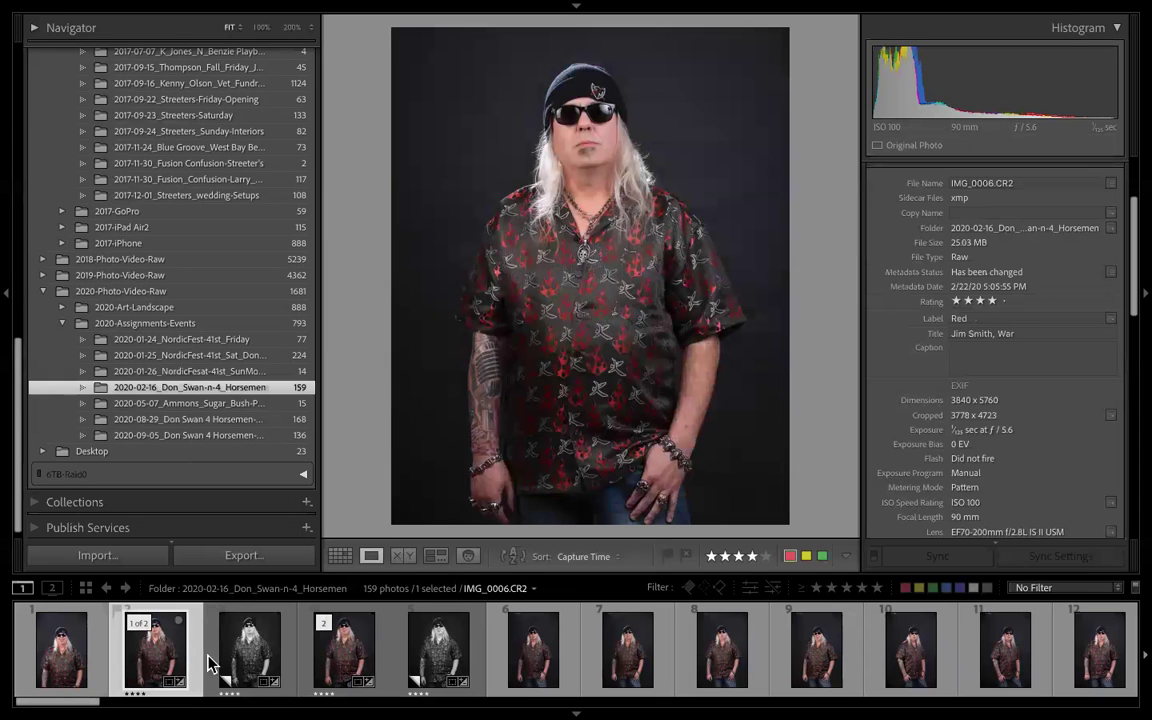
{"action": "left_click", "coordinate": [263, 650]}
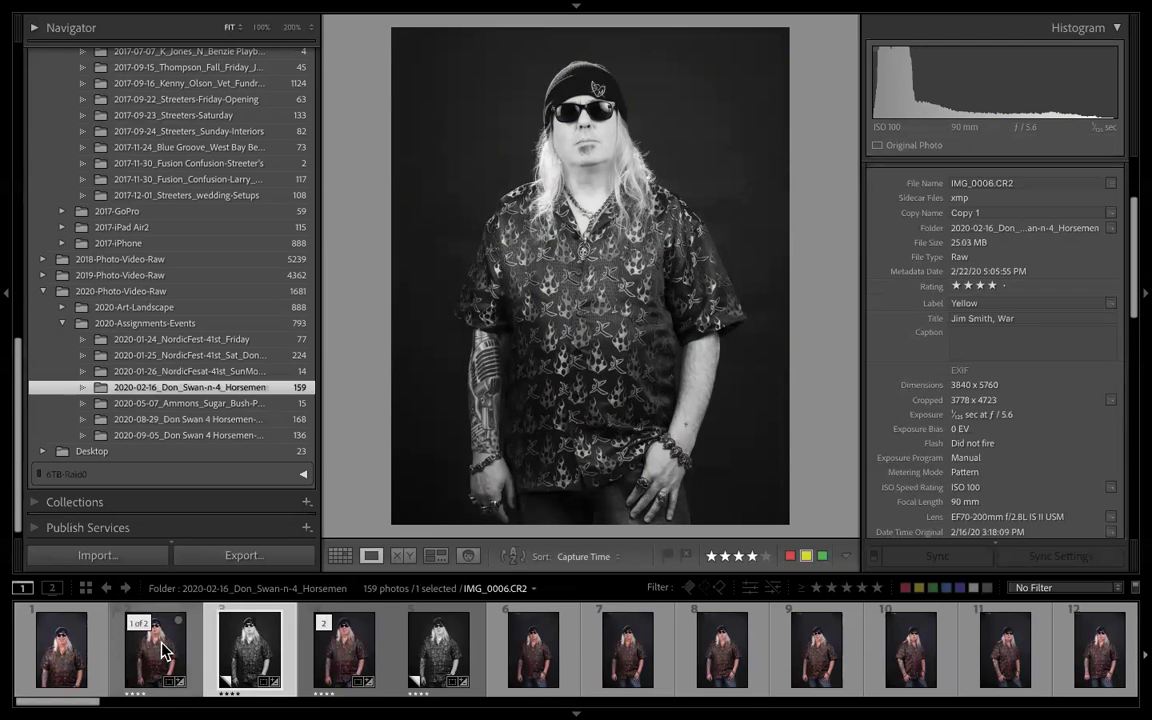
{"action": "left_click", "coordinate": [160, 650]}
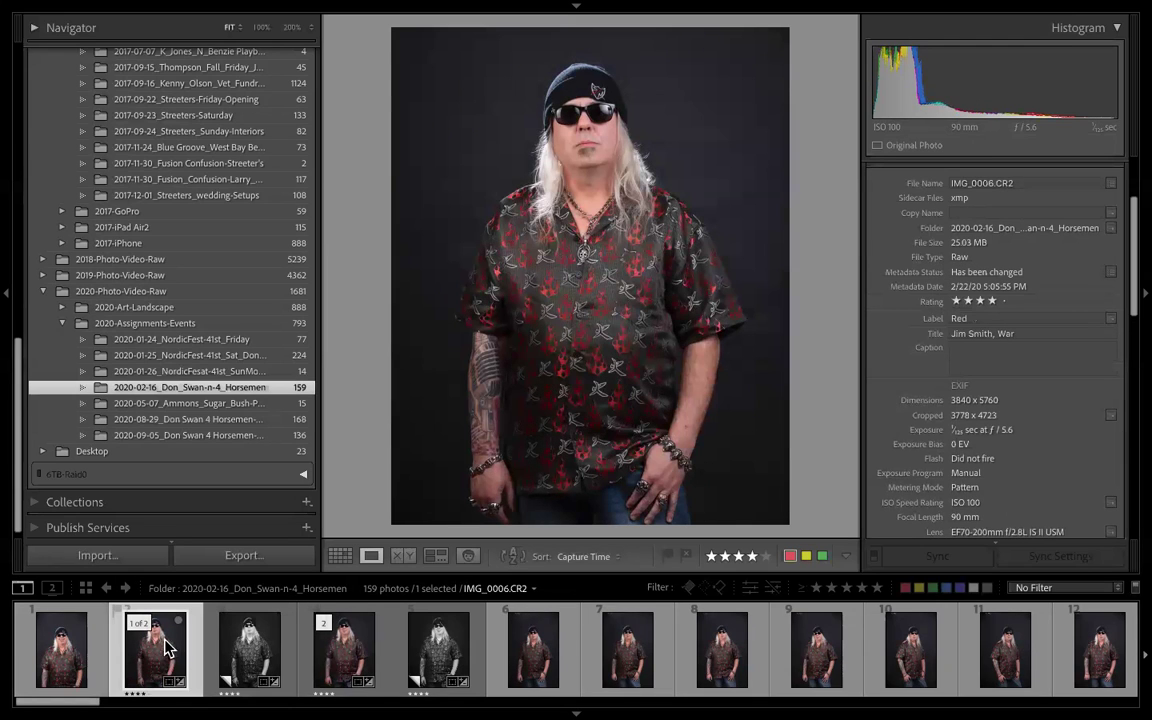
{"action": "left_click", "coordinate": [230, 590]}
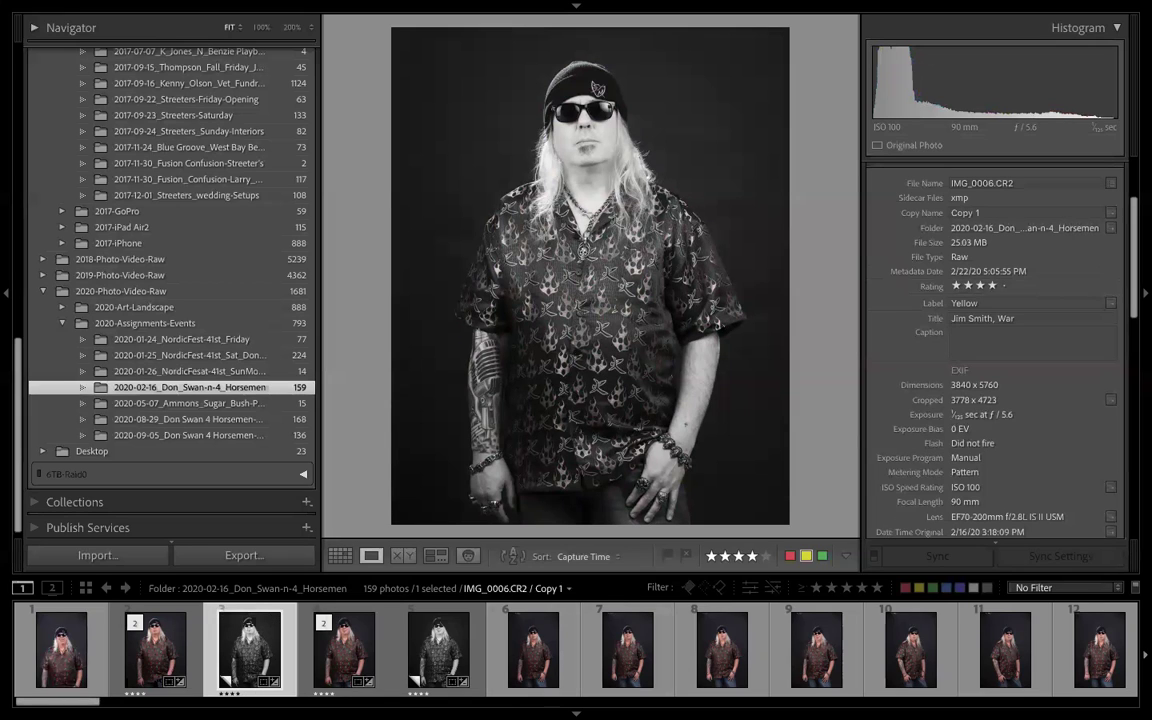
- Find the bass guitar portrait IMG_0024.CR2 in the same folder and compare its color original with black-and-white Copy 1
{"action": "scroll", "coordinate": [716, 677], "scroll_direction": "down", "scroll_amount": 5}
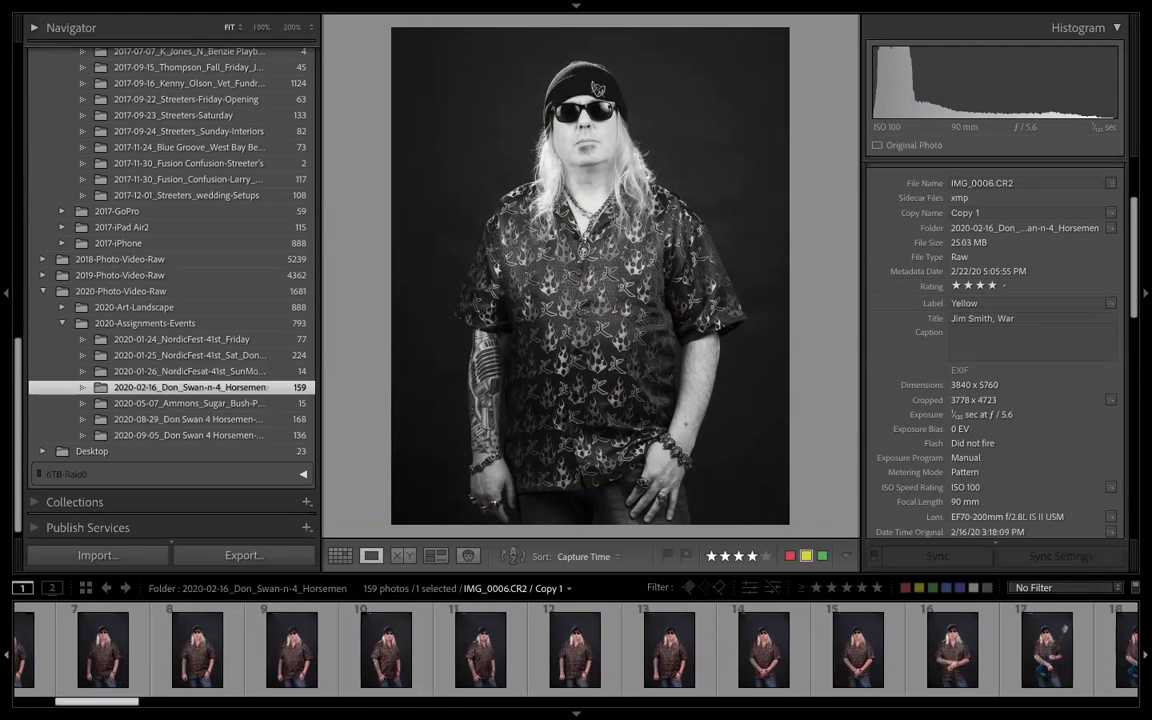
{"action": "left_click_drag", "start_coordinate": [129, 700], "coordinate": [156, 700]}
{"action": "scroll", "coordinate": [596, 636], "scroll_direction": "down", "scroll_amount": 4}
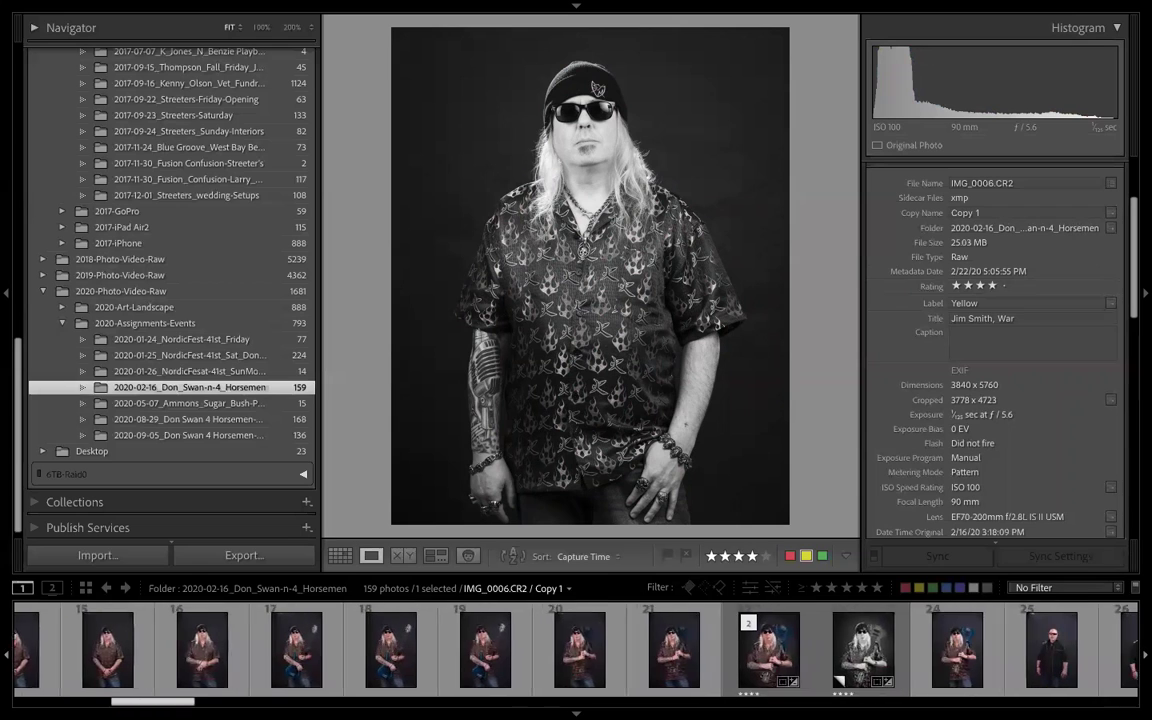
{"action": "left_click", "coordinate": [752, 655]}
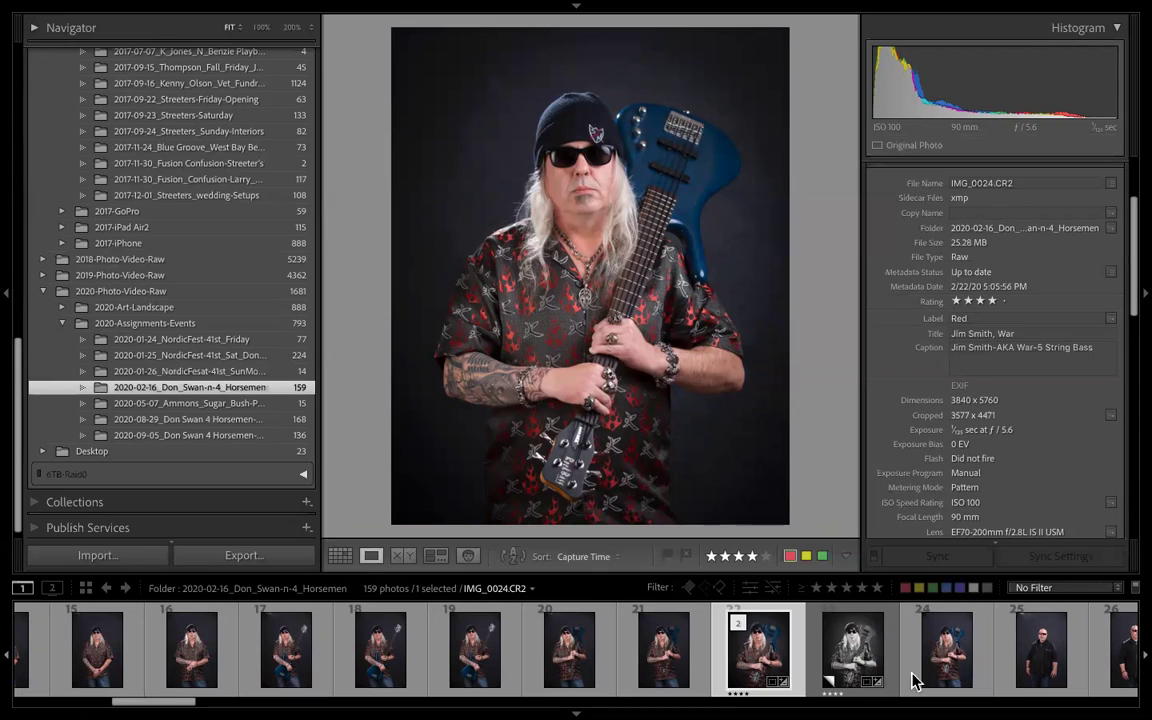
{"action": "left_click", "coordinate": [858, 650]}
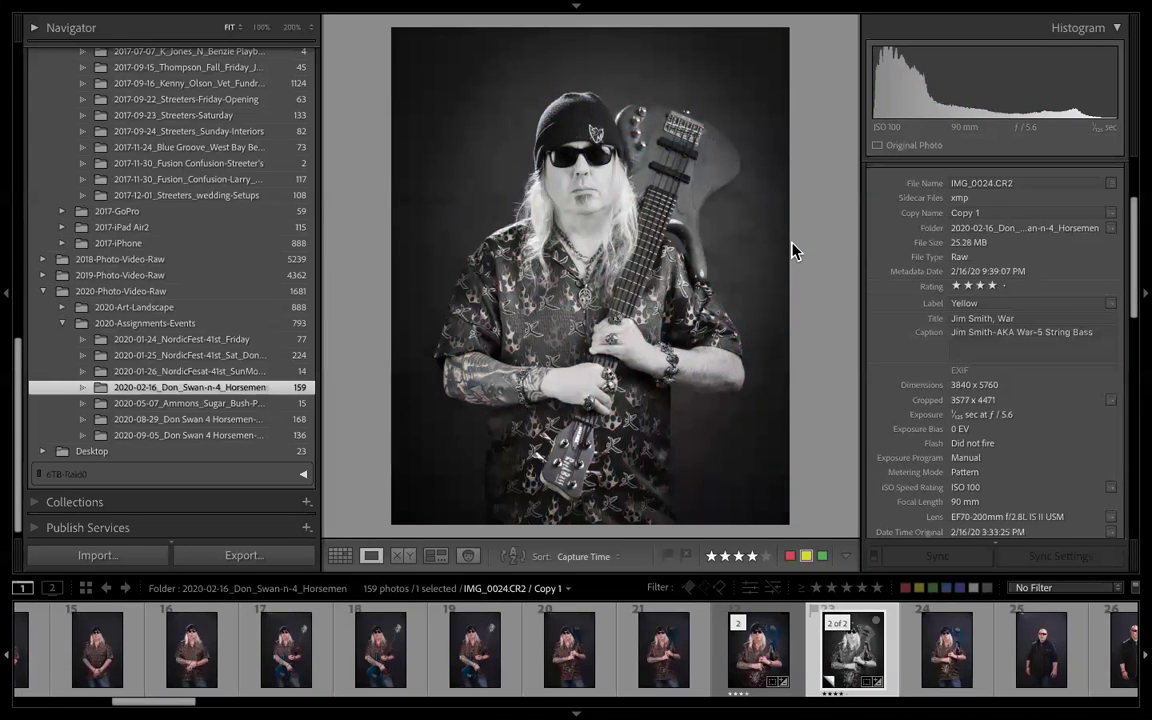
- Check Copy 1's Black & White Mix in Develop and create a new virtual copy of the color original IMG_0024.CR2
{"action": "key", "text": "d"}
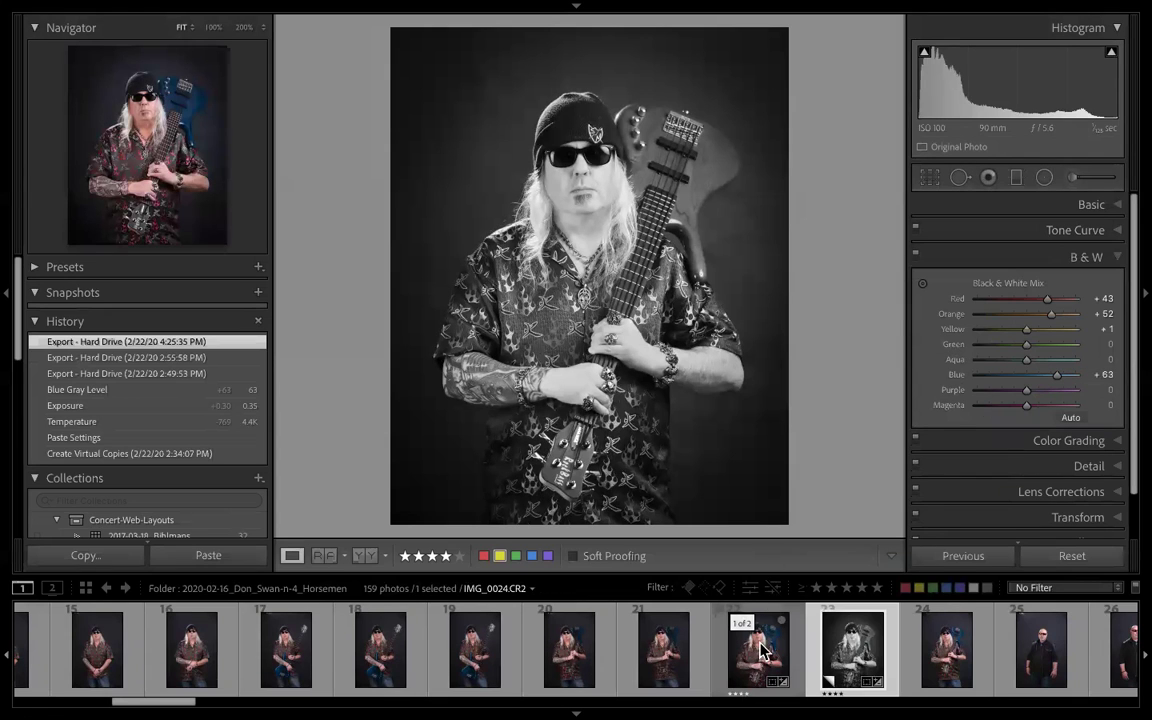
{"action": "left_click", "coordinate": [762, 650]}
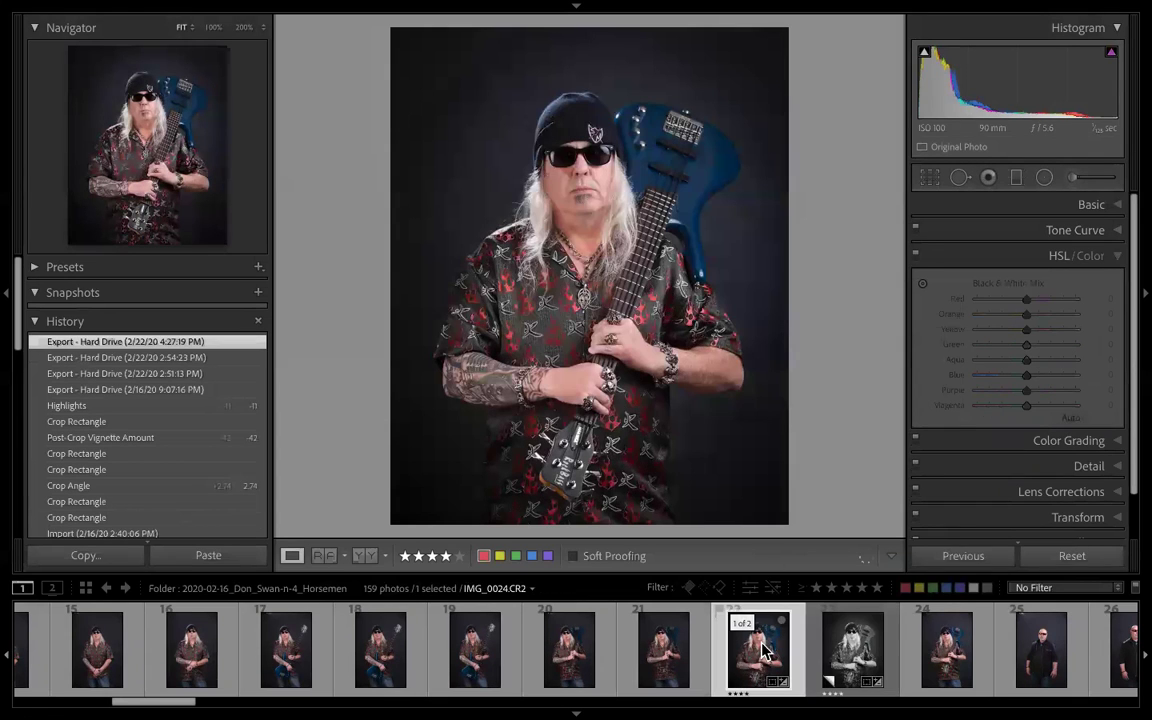
{"action": "right_click", "coordinate": [762, 650]}
{"action": "left_click", "coordinate": [765, 511]}
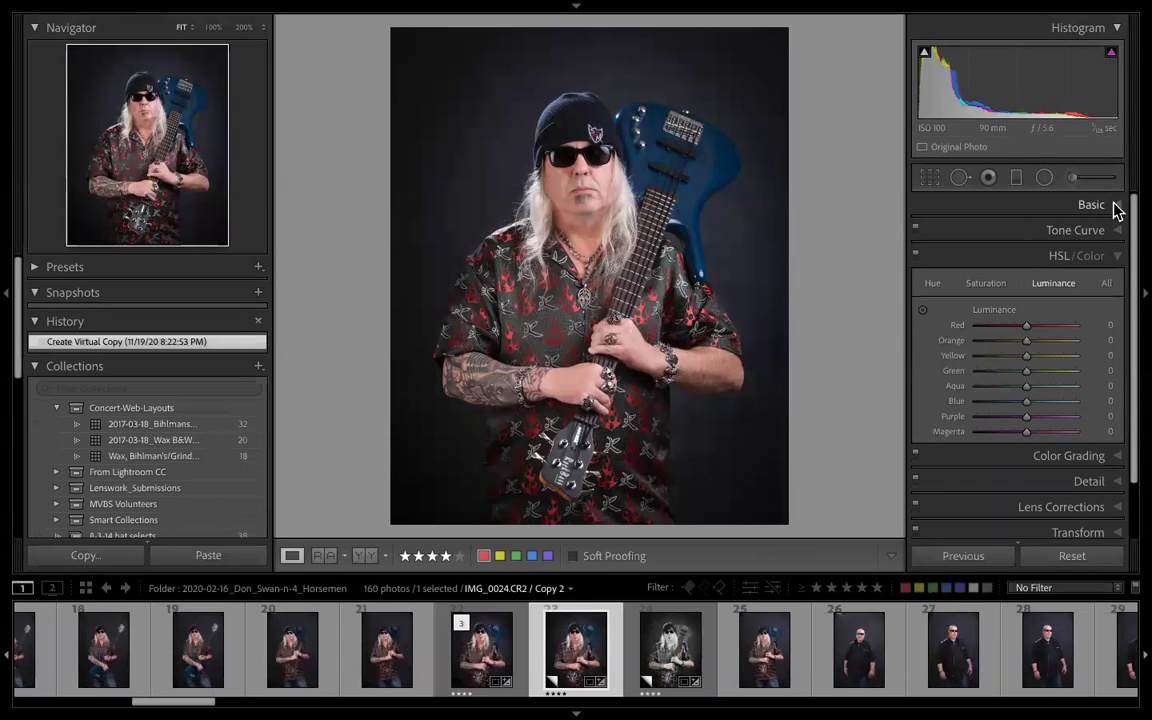
- Convert the new Copy 2 of IMG_0024.CR2 to Black & White and compare it with the existing Copy 1
{"action": "left_click", "coordinate": [1082, 205]}
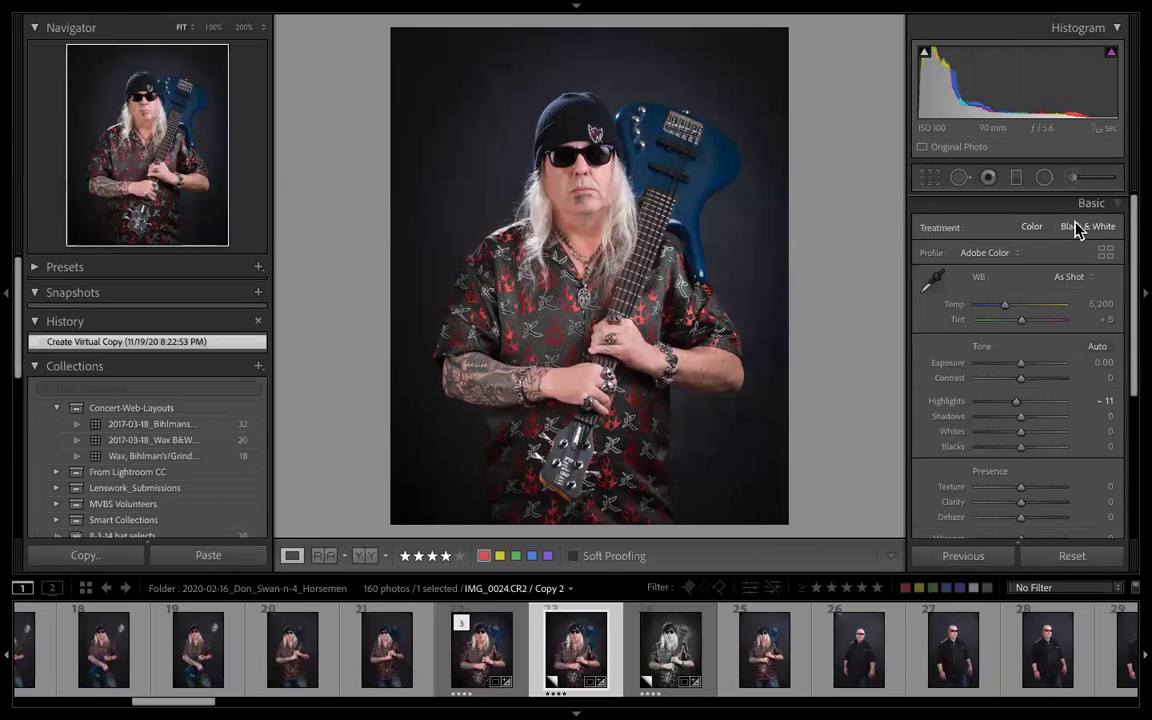
{"action": "left_click", "coordinate": [1076, 228]}
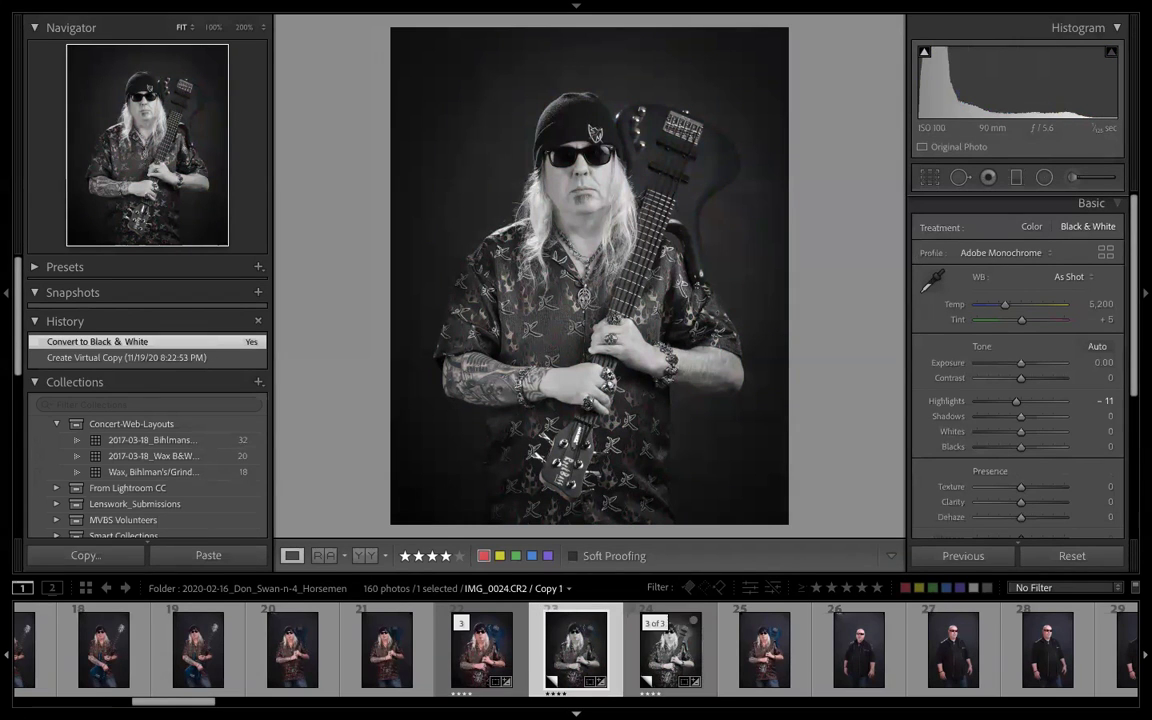
{"action": "left_click", "coordinate": [670, 656]}
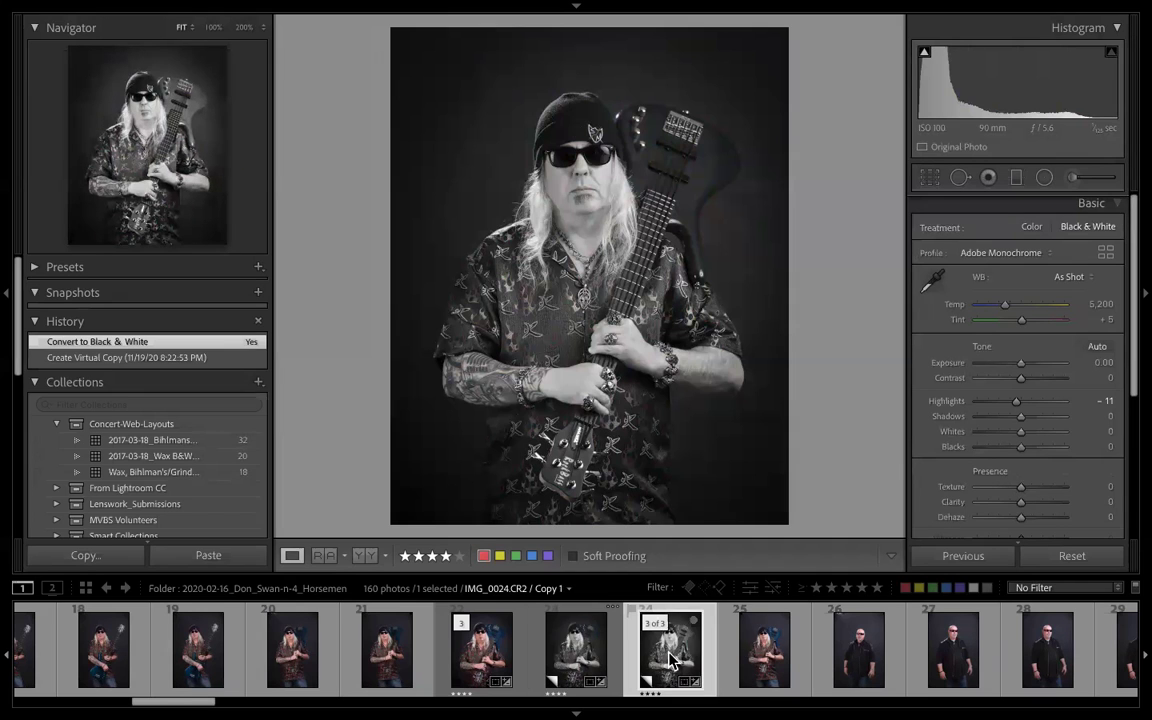
{"action": "left_click", "coordinate": [577, 651]}
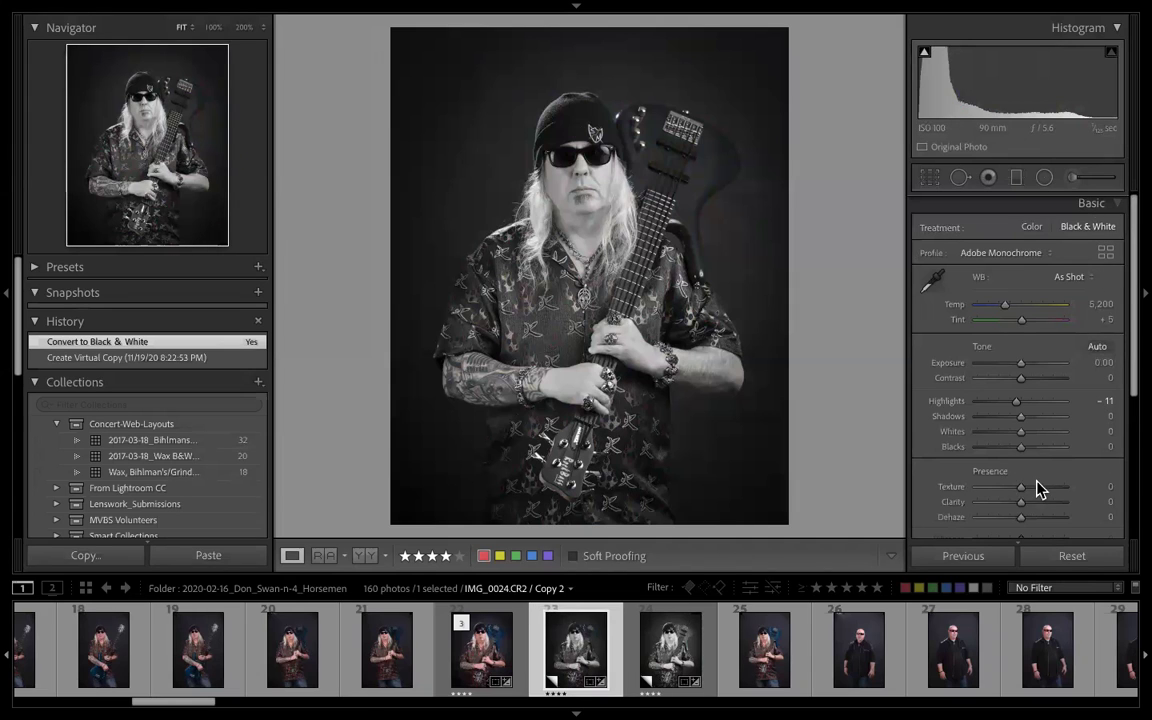
- Adjust Copy 2's Black & White Mix, setting Red to +42, Orange to +26, Yellow to +7 and Blue to +91
{"action": "scroll", "coordinate": [1040, 485], "scroll_direction": "down", "scroll_amount": 3}
{"action": "left_click", "coordinate": [1090, 435]}
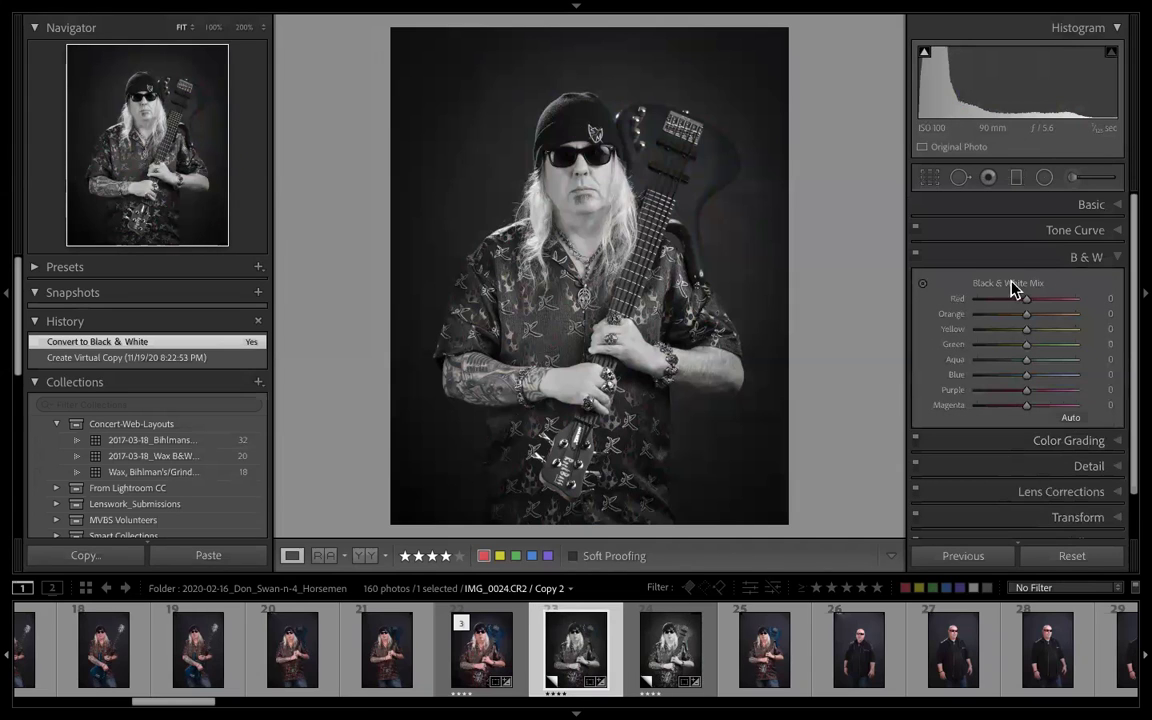
{"action": "left_click_drag", "start_coordinate": [1027, 315], "coordinate": [1046, 300]}
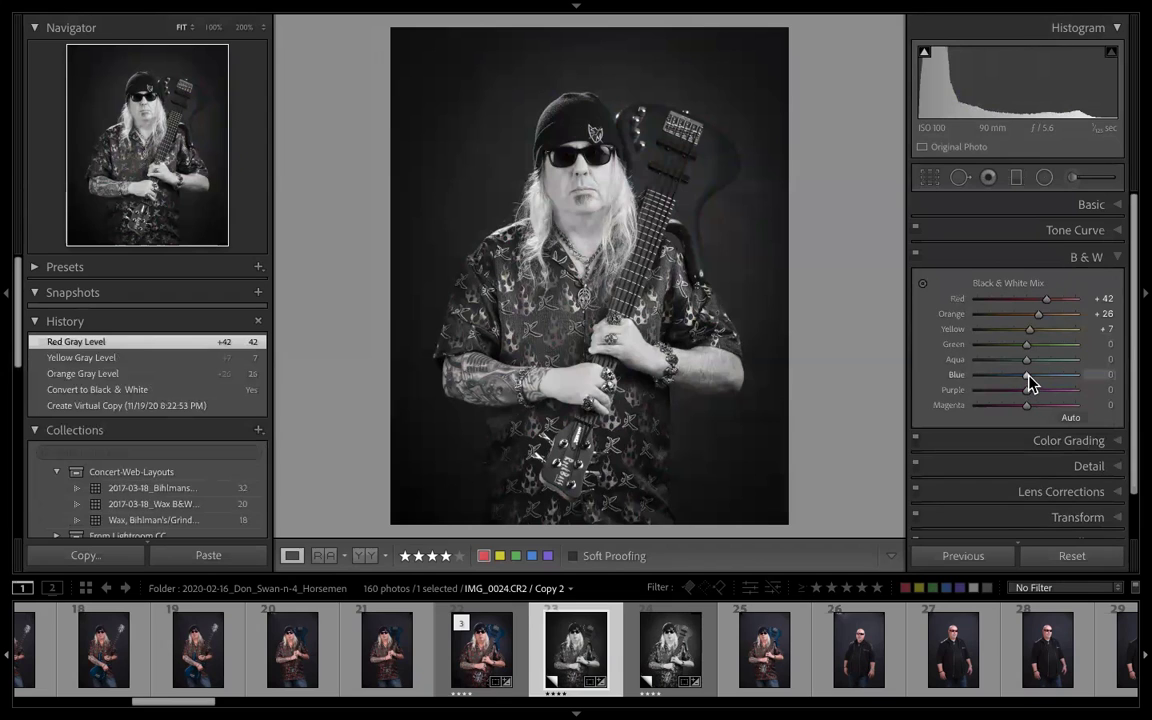
{"action": "left_click_drag", "start_coordinate": [1027, 379], "coordinate": [1070, 378]}
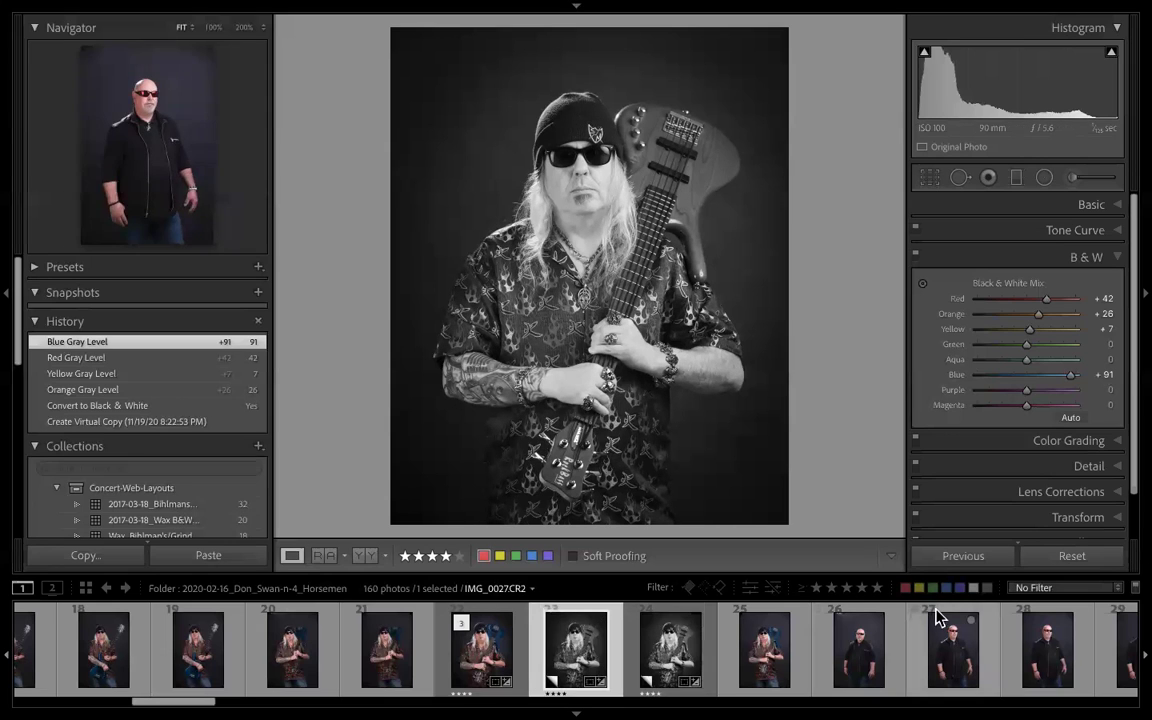
- Filter the folder to photos rated three stars and higher and show the black-and-white Copy 1 of IMG_0006.CR2
{"action": "left_click", "coordinate": [846, 588]}
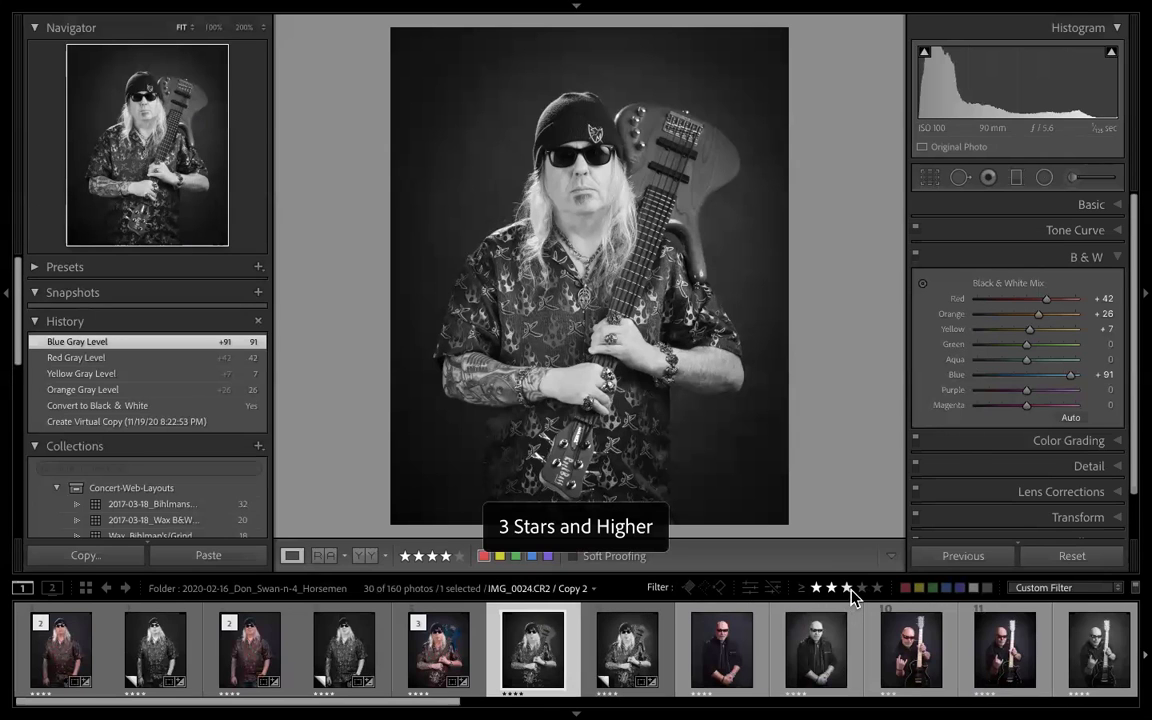
{"action": "left_click", "coordinate": [57, 655]}
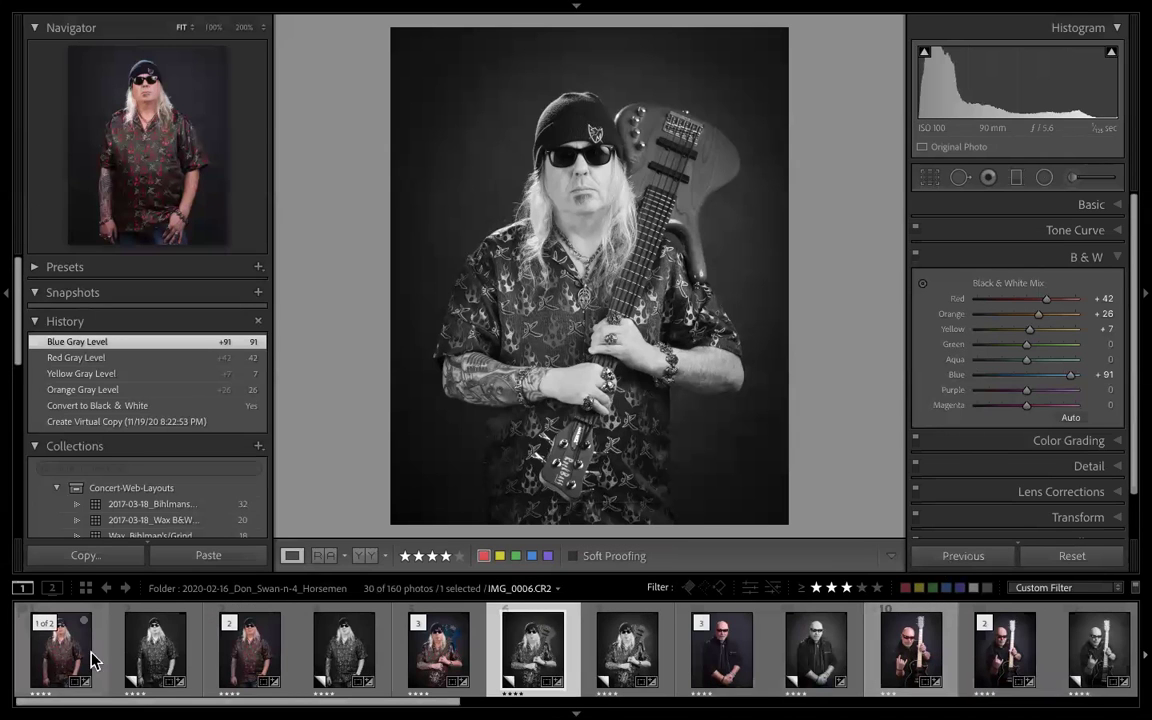
{"action": "left_click", "coordinate": [157, 645]}
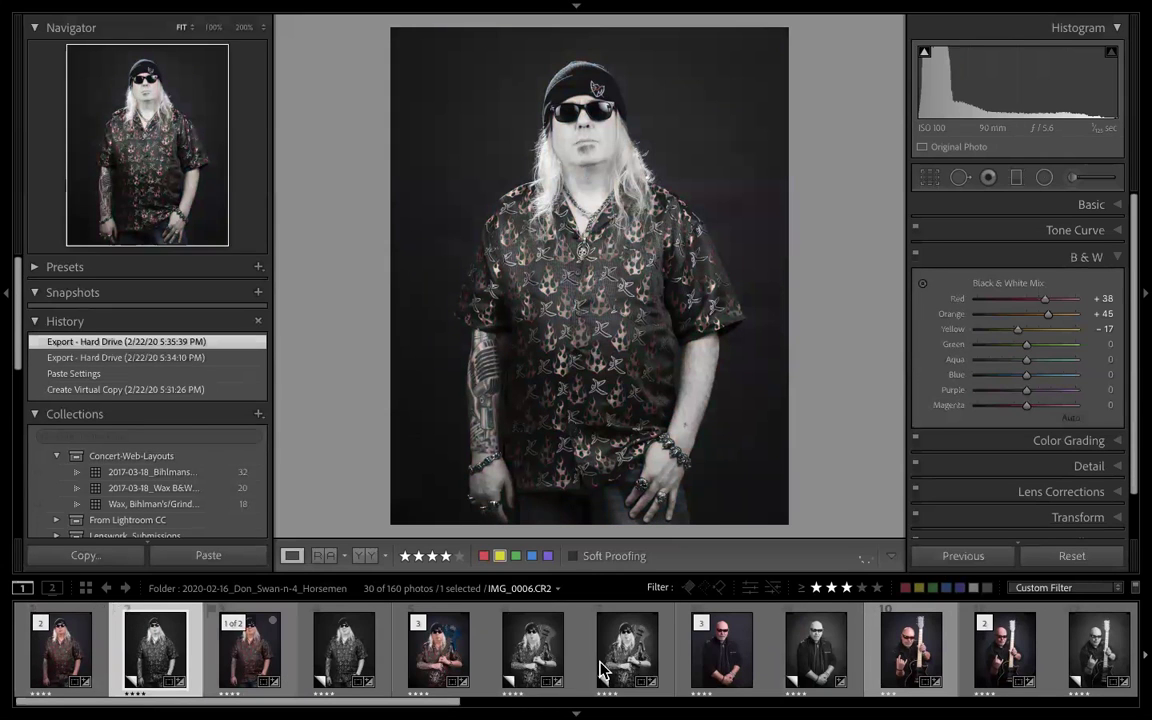
- Compare the color portrait IMG_0037-Edit.tif with its black-and-white Copy 1
{"action": "scroll", "coordinate": [545, 655], "scroll_direction": "down", "scroll_amount": 3}
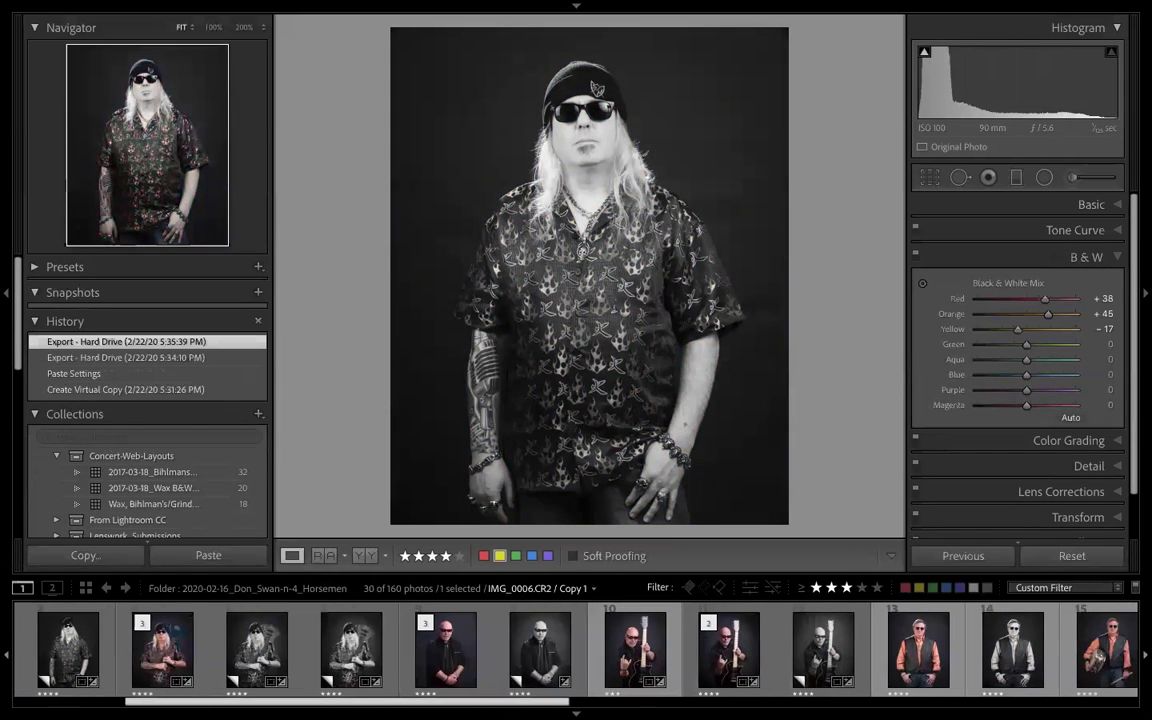
{"action": "left_click", "coordinate": [541, 655]}
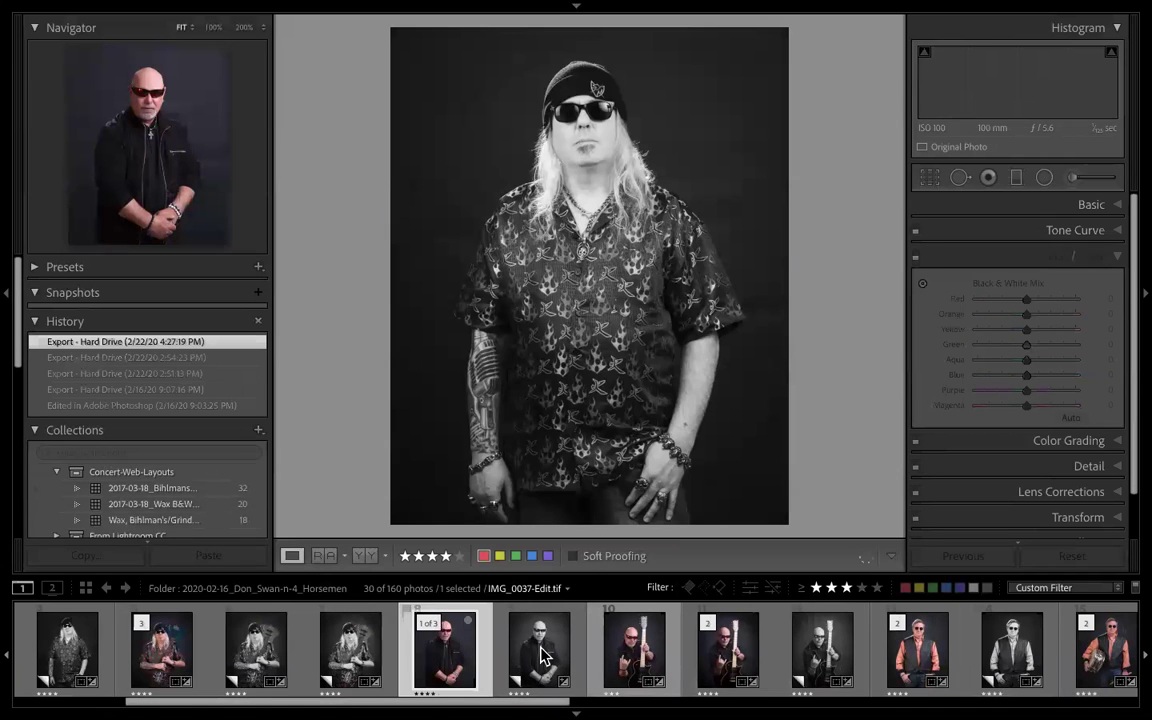
{"action": "left_click", "coordinate": [541, 655]}
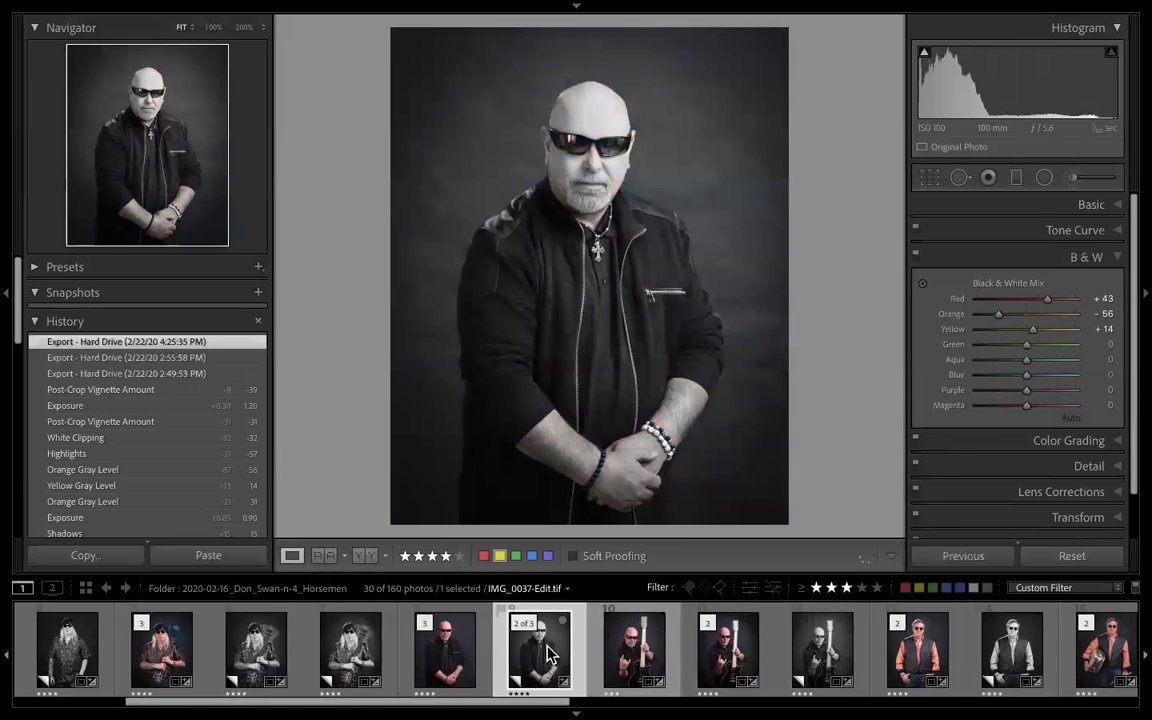
{"action": "left_click", "coordinate": [452, 655]}
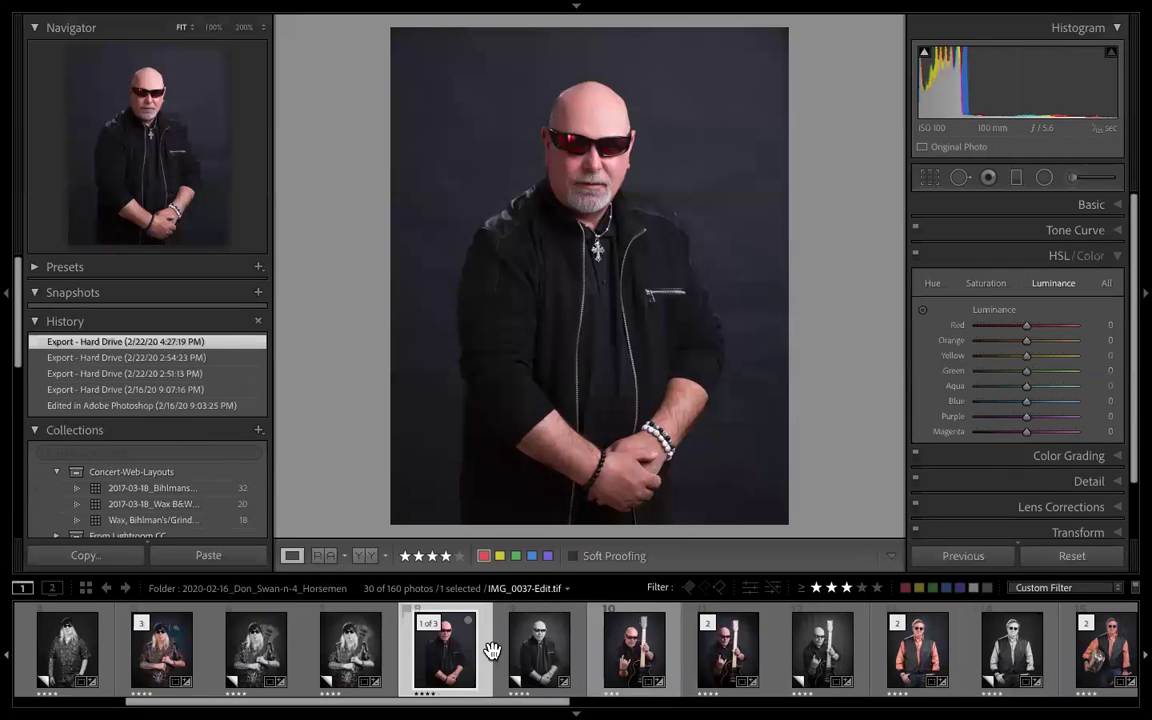
{"action": "left_click", "coordinate": [545, 652]}
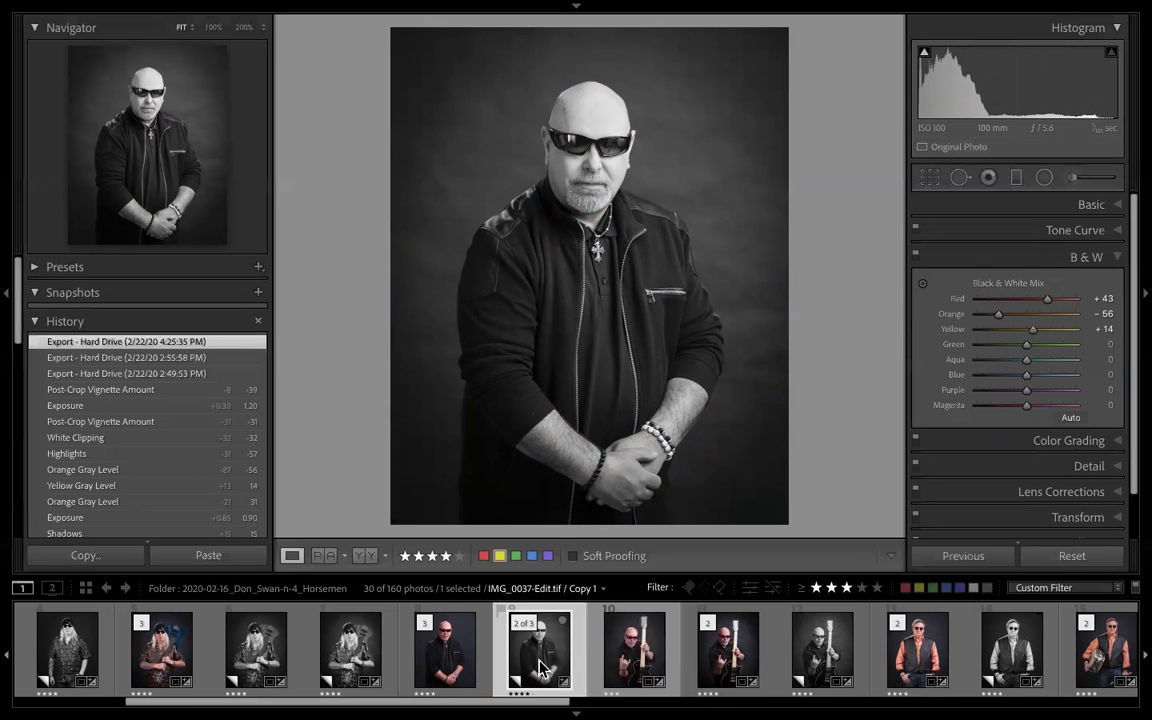
- Compare the color orange-shirt portraits IMG_0068.CR2 and IMG_0076.CR2 with their black-and-white copies
{"action": "left_click", "coordinate": [645, 658]}
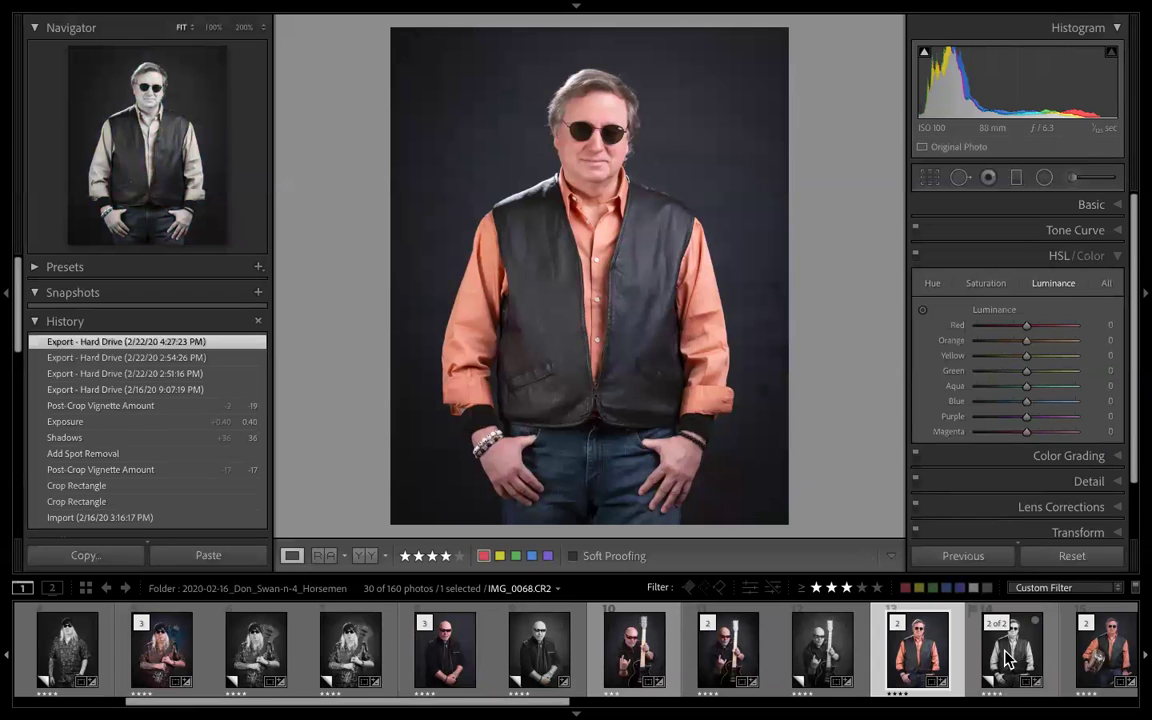
{"action": "left_click", "coordinate": [1005, 658]}
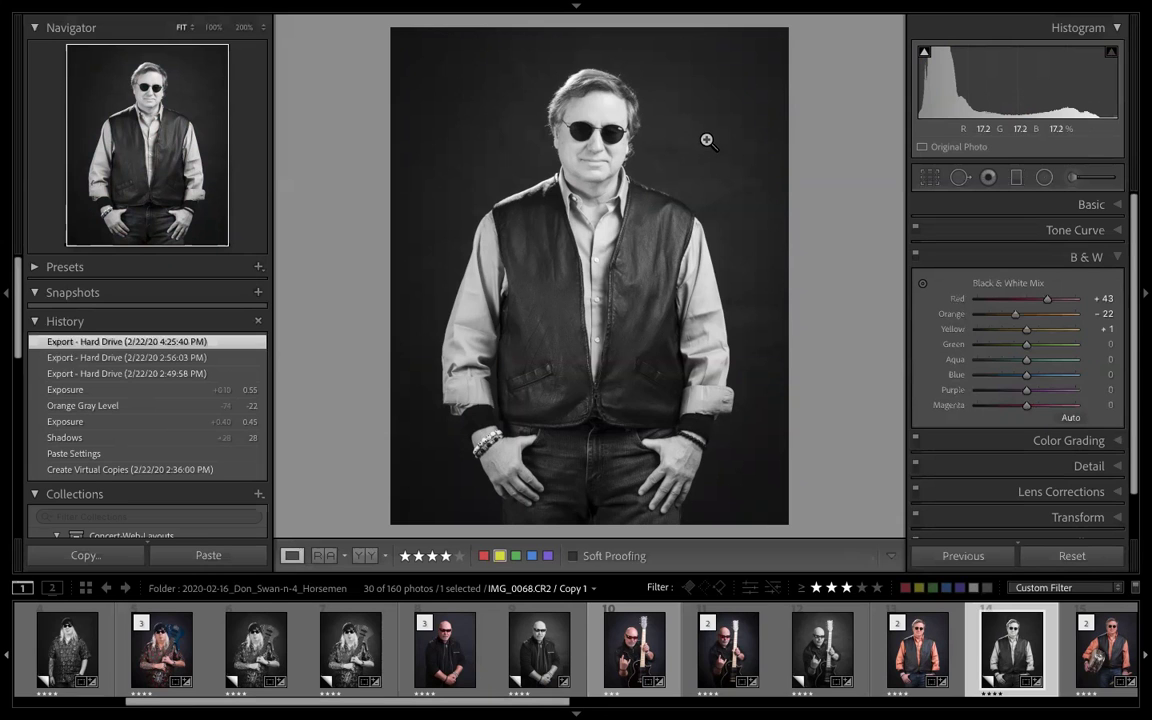
{"action": "scroll", "coordinate": [625, 620], "scroll_direction": "down", "scroll_amount": 4}
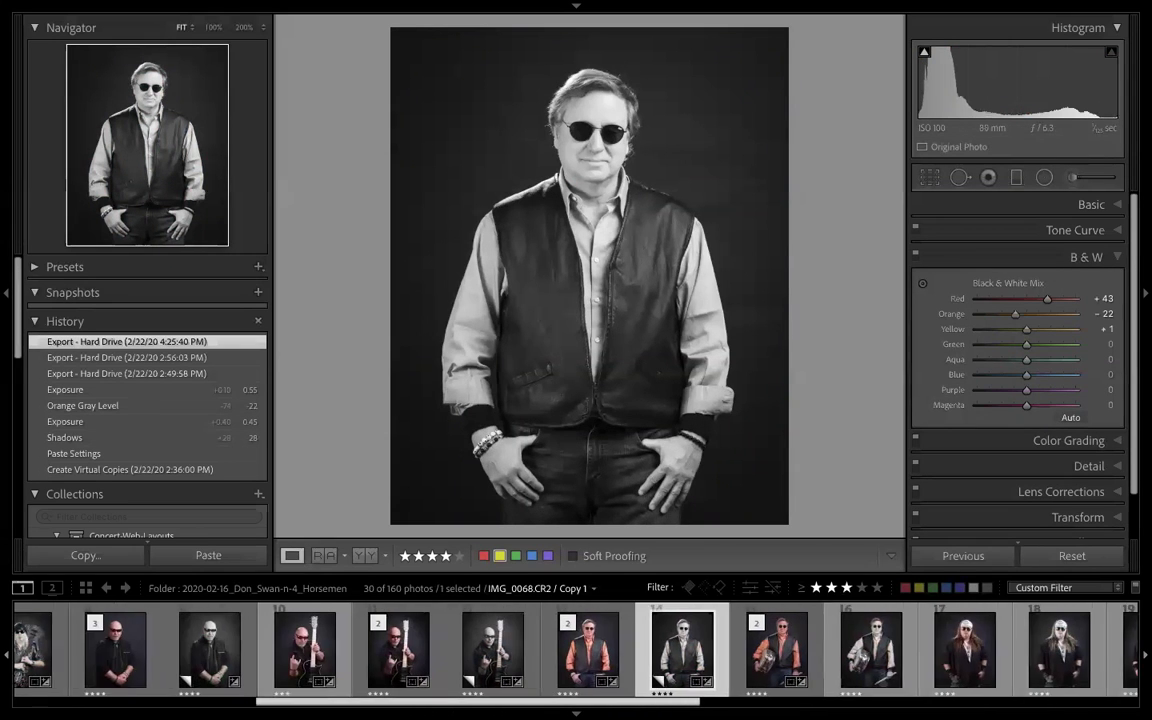
{"action": "scroll", "coordinate": [638, 652], "scroll_direction": "down", "scroll_amount": 3}
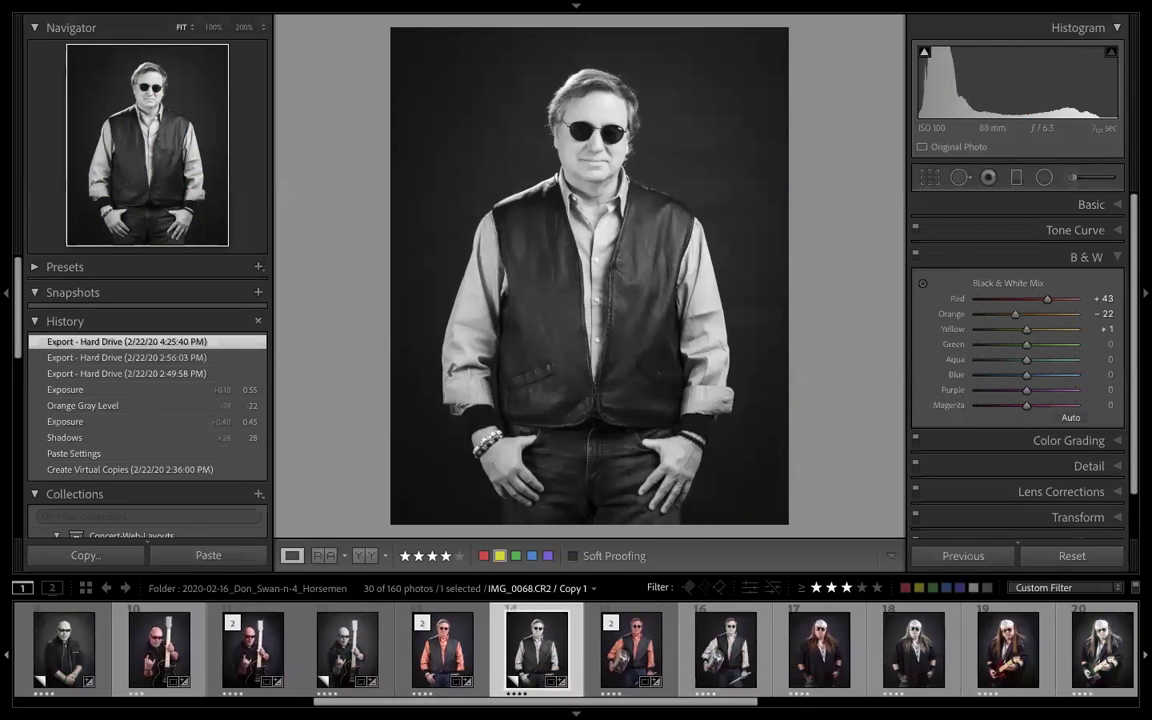
{"action": "left_click", "coordinate": [640, 655]}
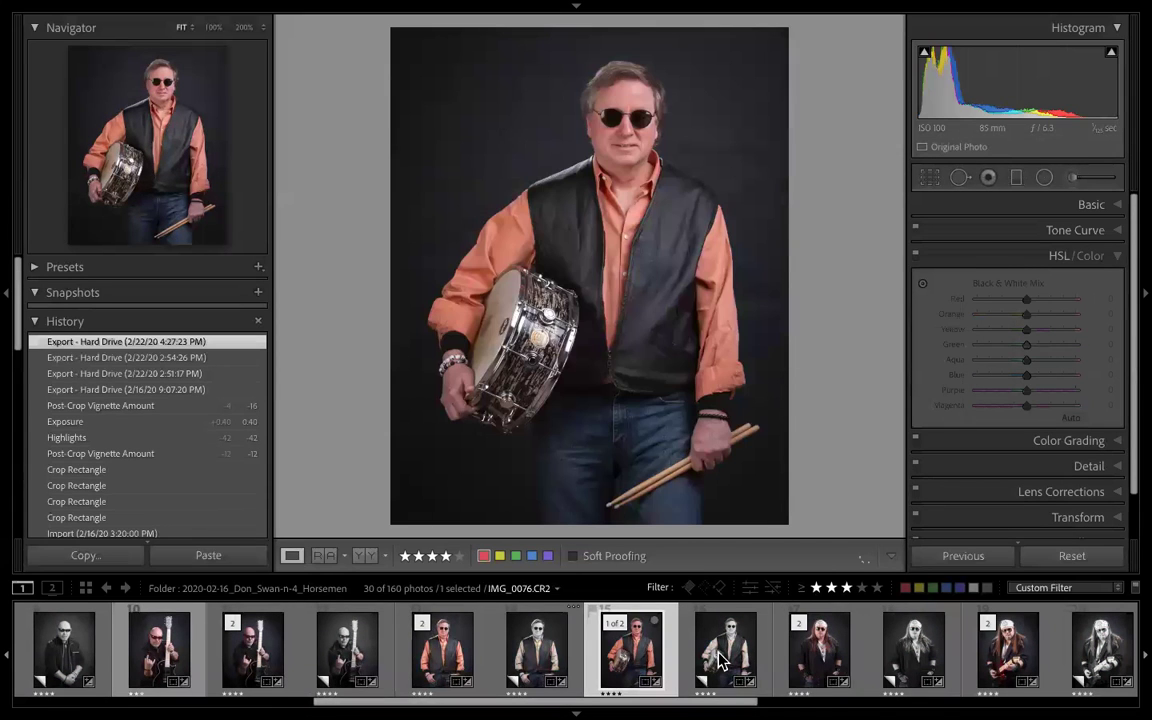
{"action": "left_click", "coordinate": [726, 658]}
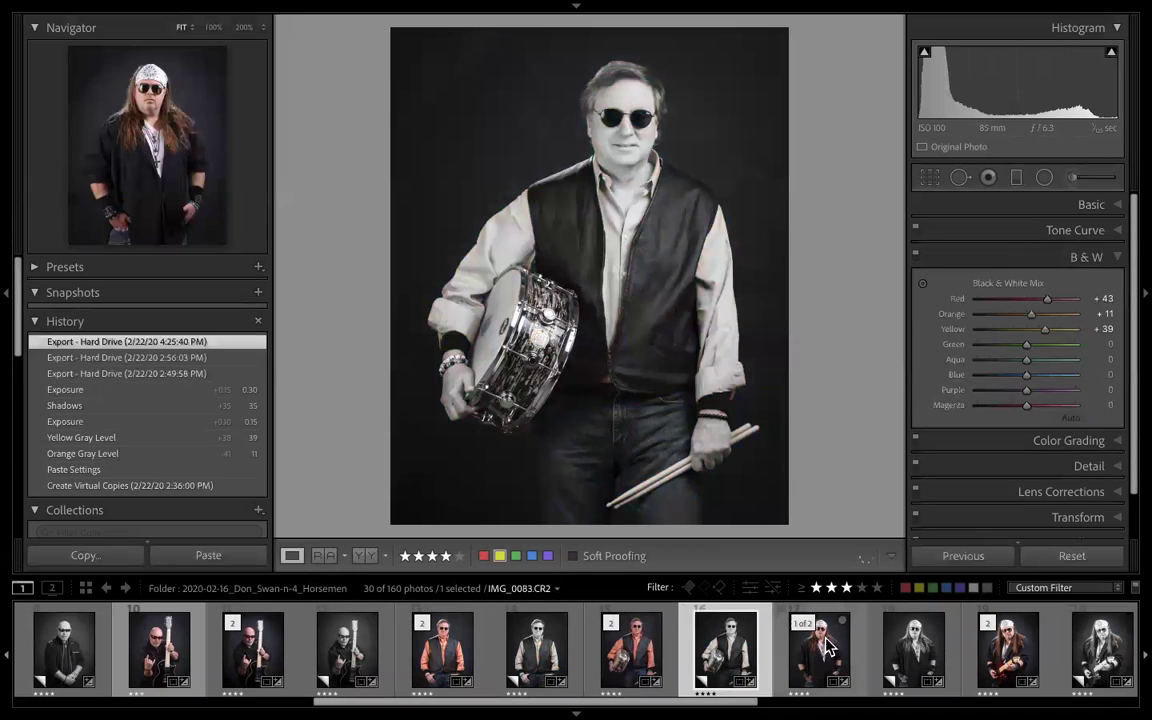
- View the color group photo IMG_0146.CR2 Copy 1, and compare the color microphone portrait with its black-and-white version, IMG_0132.CR2 Copy 1
{"action": "scroll", "coordinate": [576, 650], "scroll_direction": "right", "scroll_amount": 10}
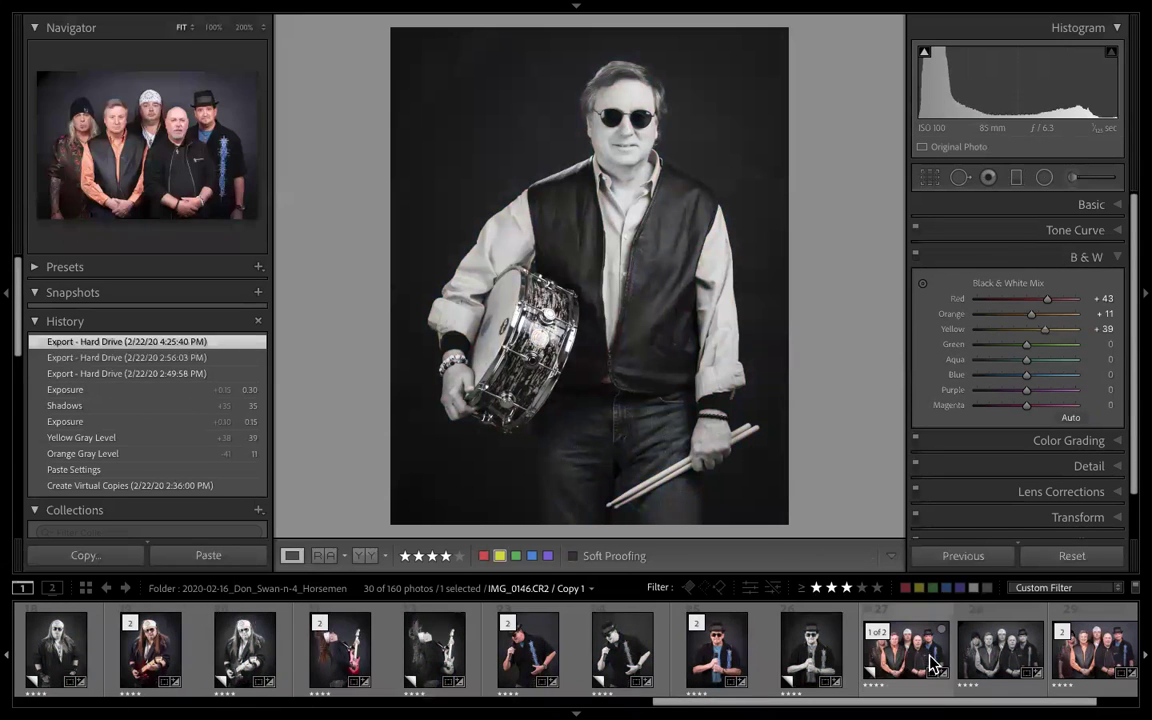
{"action": "left_click", "coordinate": [864, 664]}
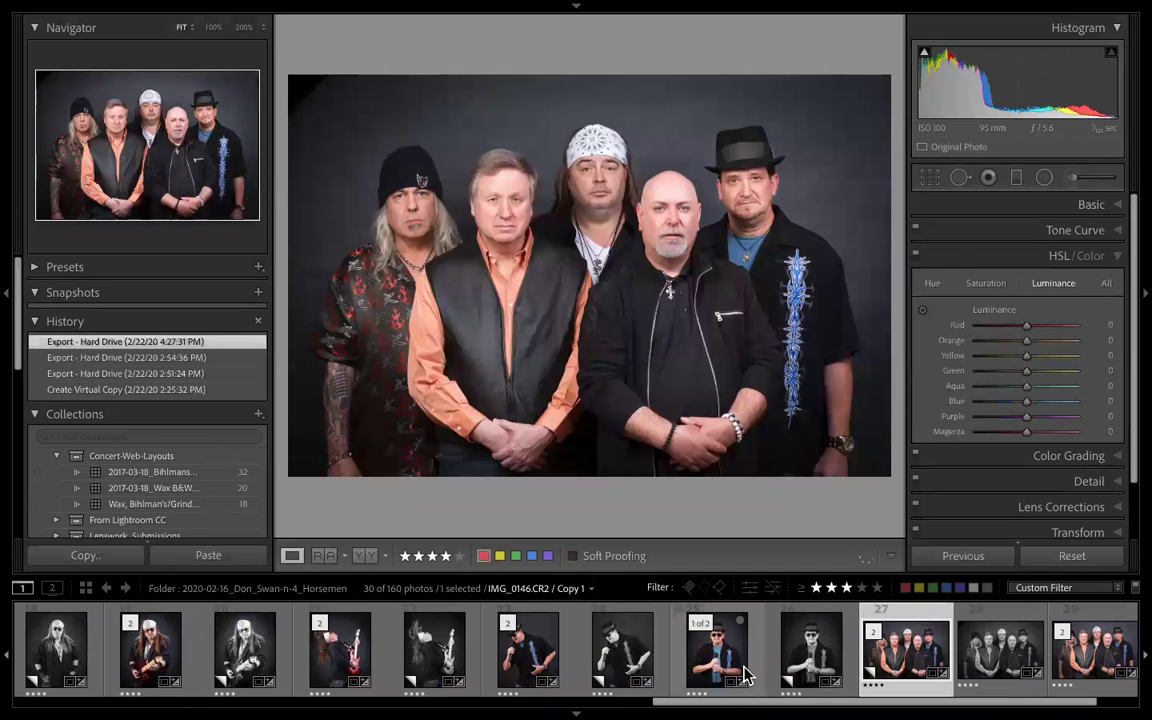
{"action": "left_click", "coordinate": [727, 657]}
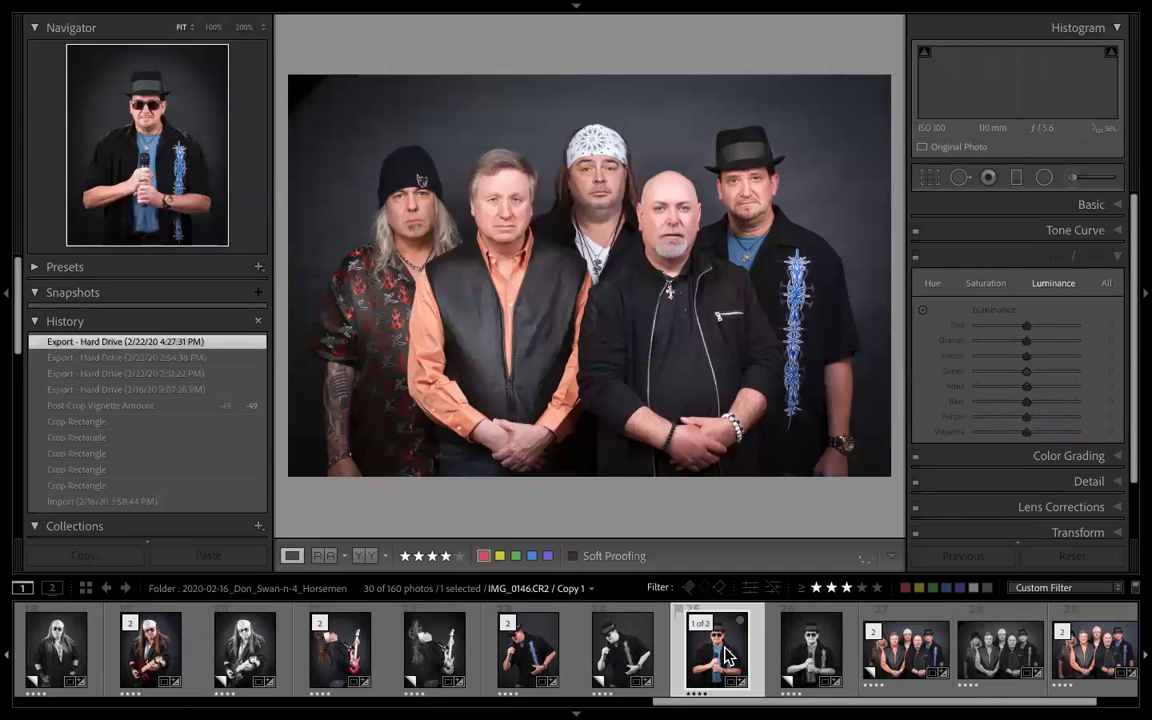
{"action": "left_click", "coordinate": [808, 657]}
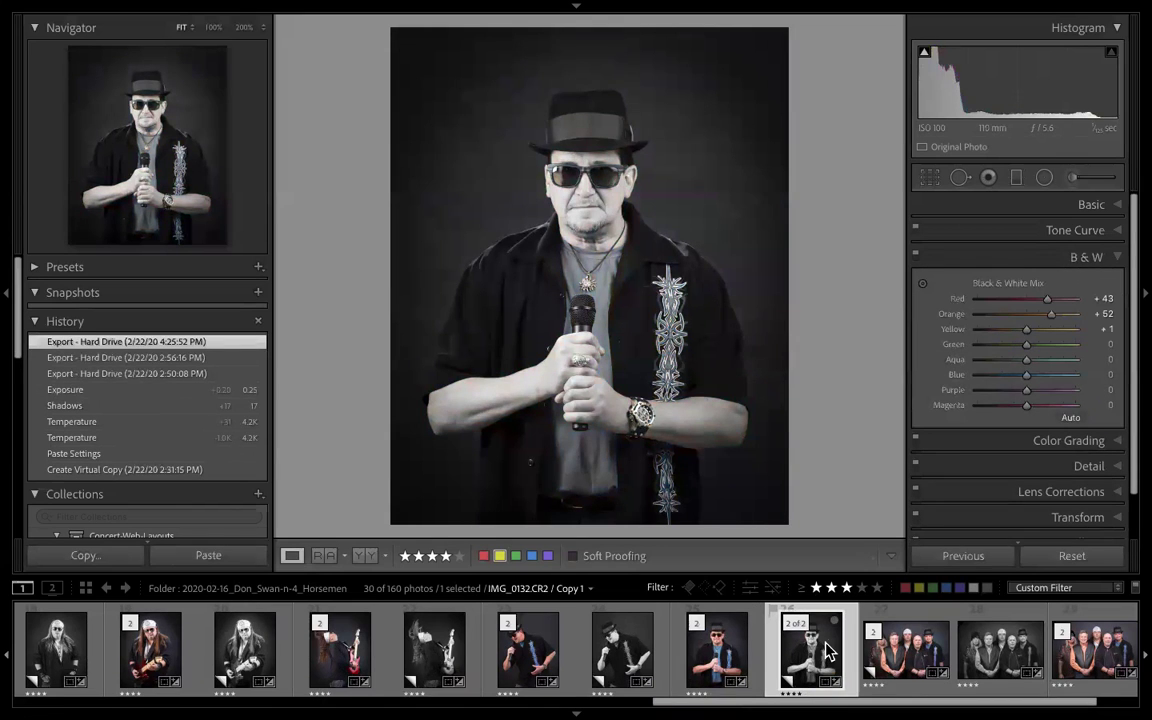
- Compare the color group photo IMG_0148.CR2 with its black-and-white Copy 1
{"action": "scroll", "coordinate": [760, 660], "scroll_direction": "down", "scroll_amount": 1}
{"action": "scroll", "coordinate": [1000, 660], "scroll_direction": "down", "scroll_amount": 1}
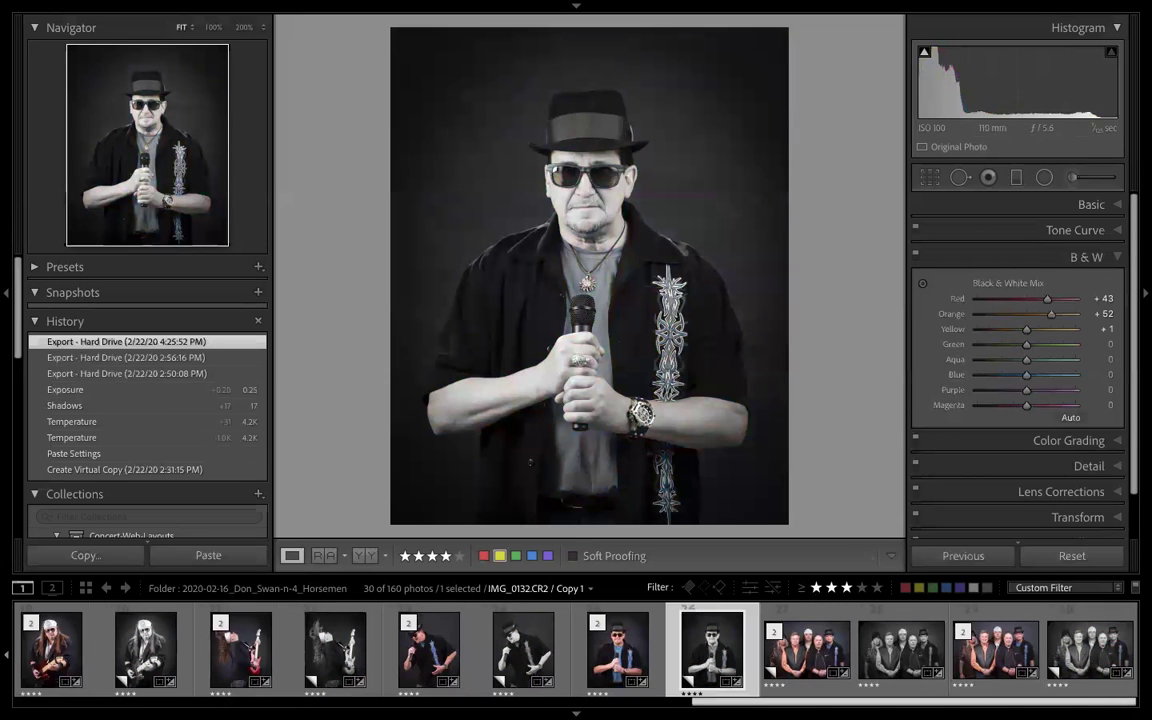
{"action": "left_click", "coordinate": [1007, 659]}
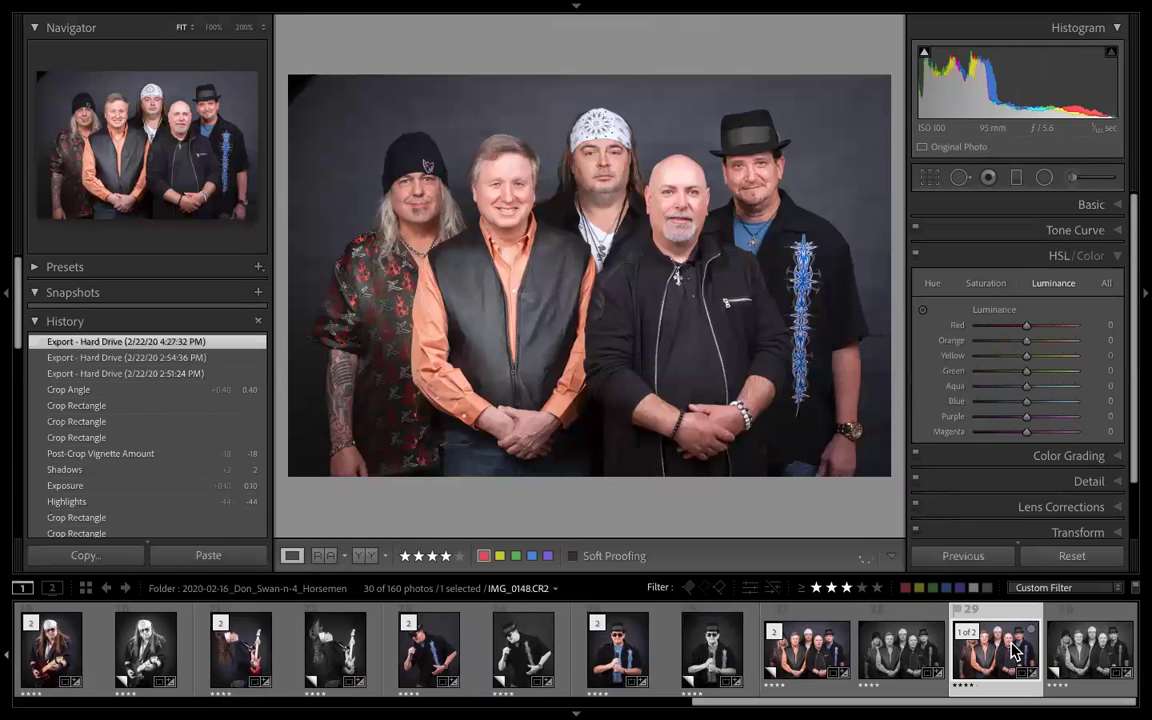
{"action": "left_click", "coordinate": [1080, 655]}
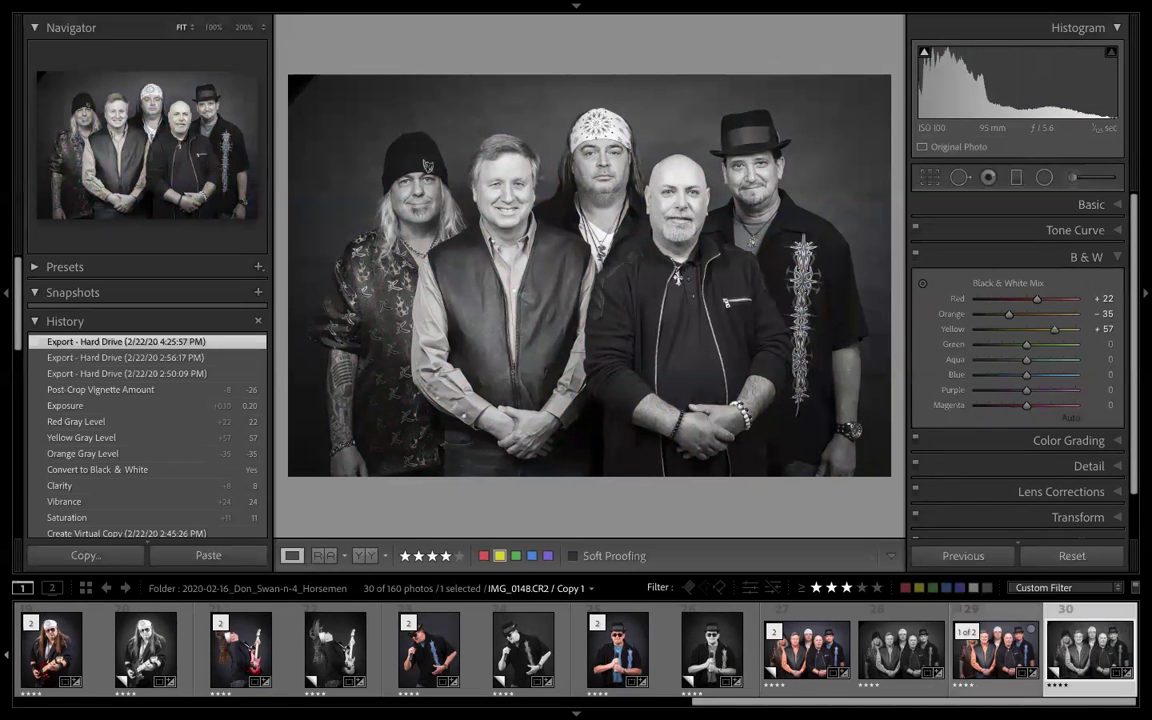
{"action": "scroll", "coordinate": [576, 650], "scroll_direction": "left", "scroll_amount": 3}
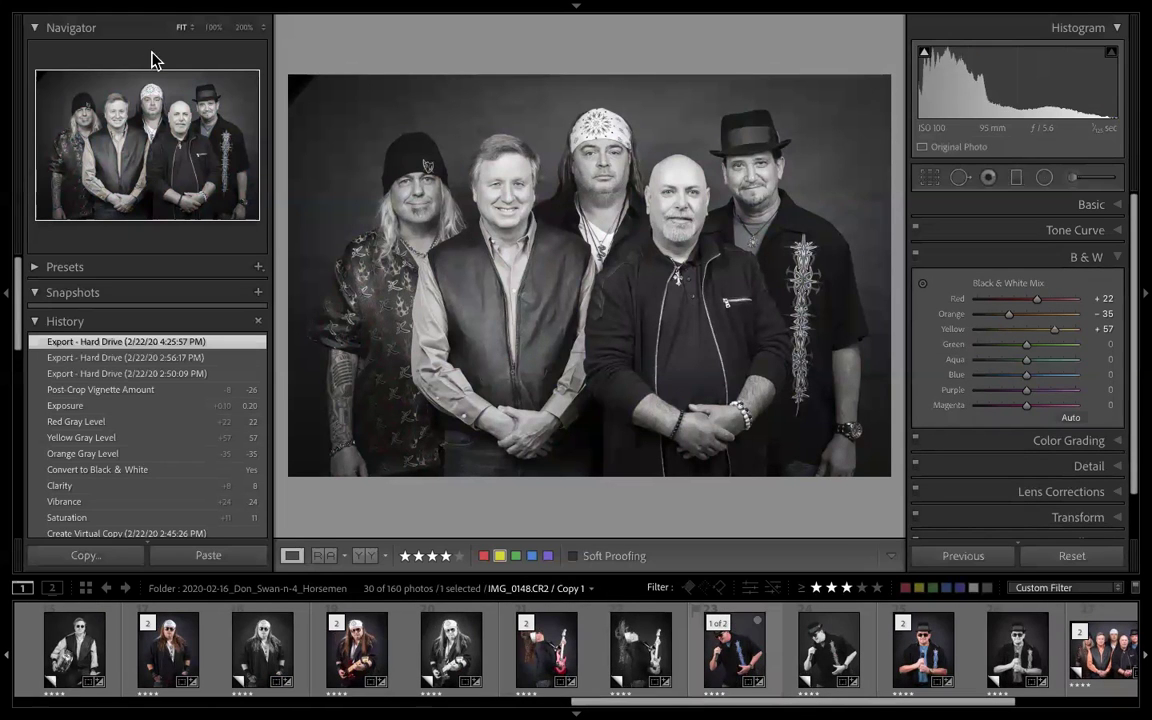
- Switch to the Library loupe view, show the collapsed 2020-Assignments-Events folder and view the black-and-white group photo IMG_0146.CR2
{"action": "key", "text": "e"}
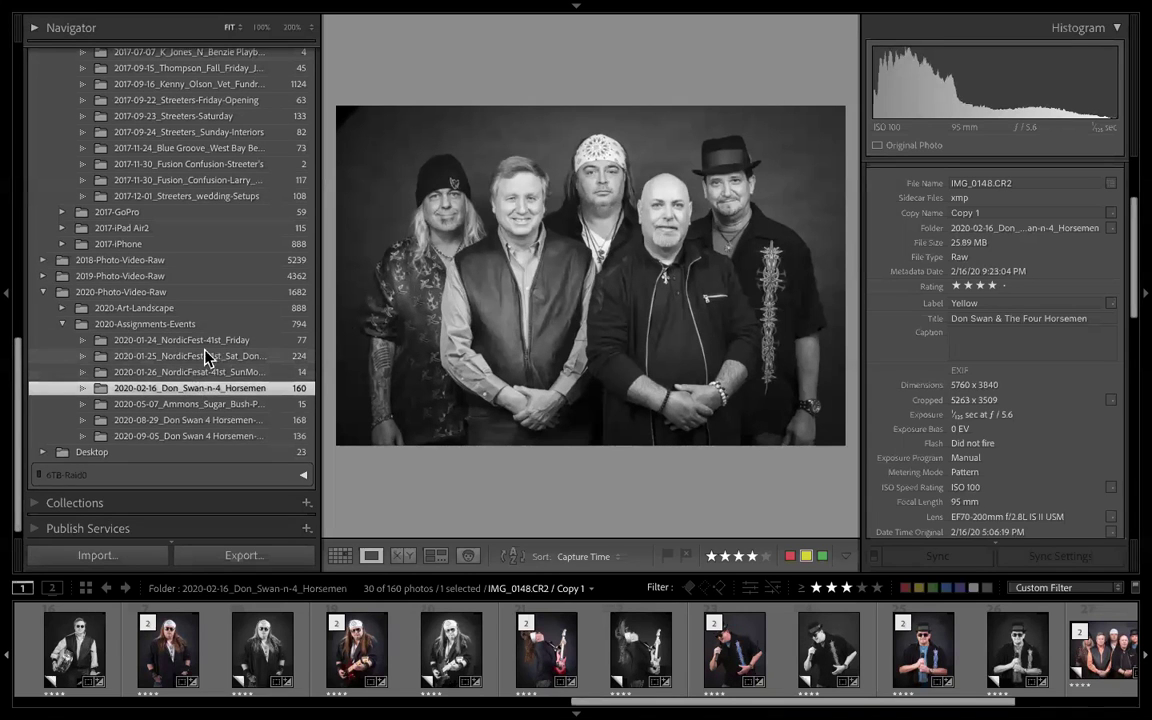
{"action": "left_click", "coordinate": [63, 325]}
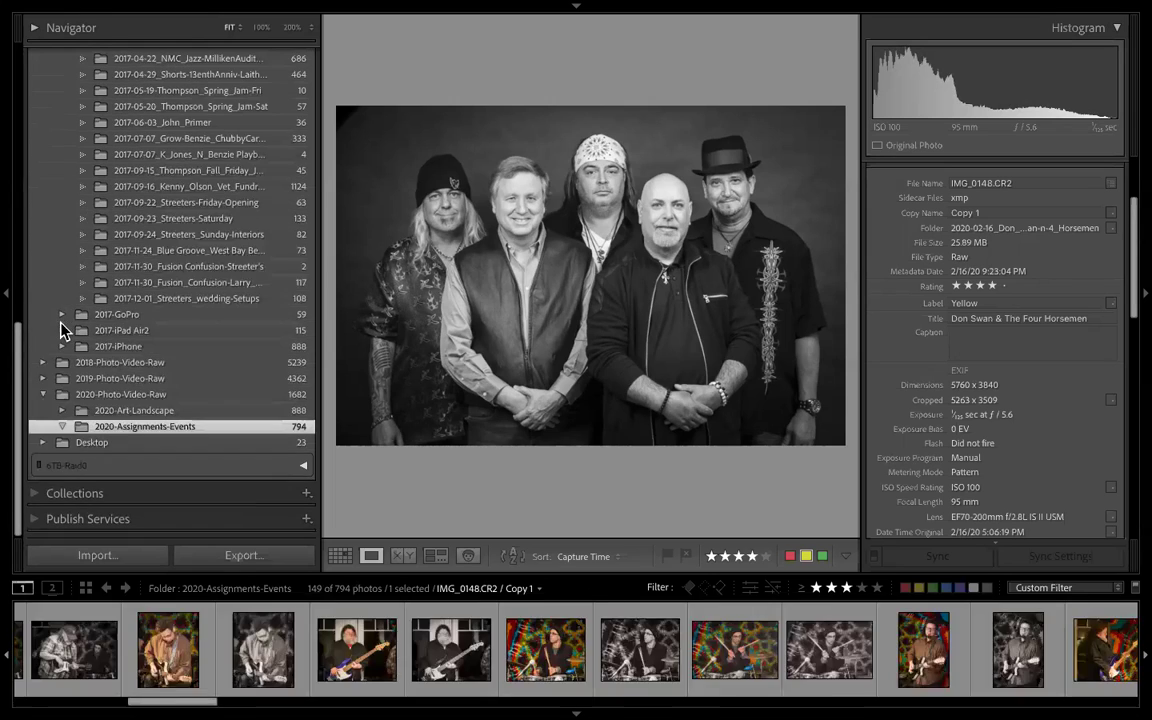
{"action": "scroll", "coordinate": [170, 275], "scroll_direction": "up", "scroll_amount": 3}
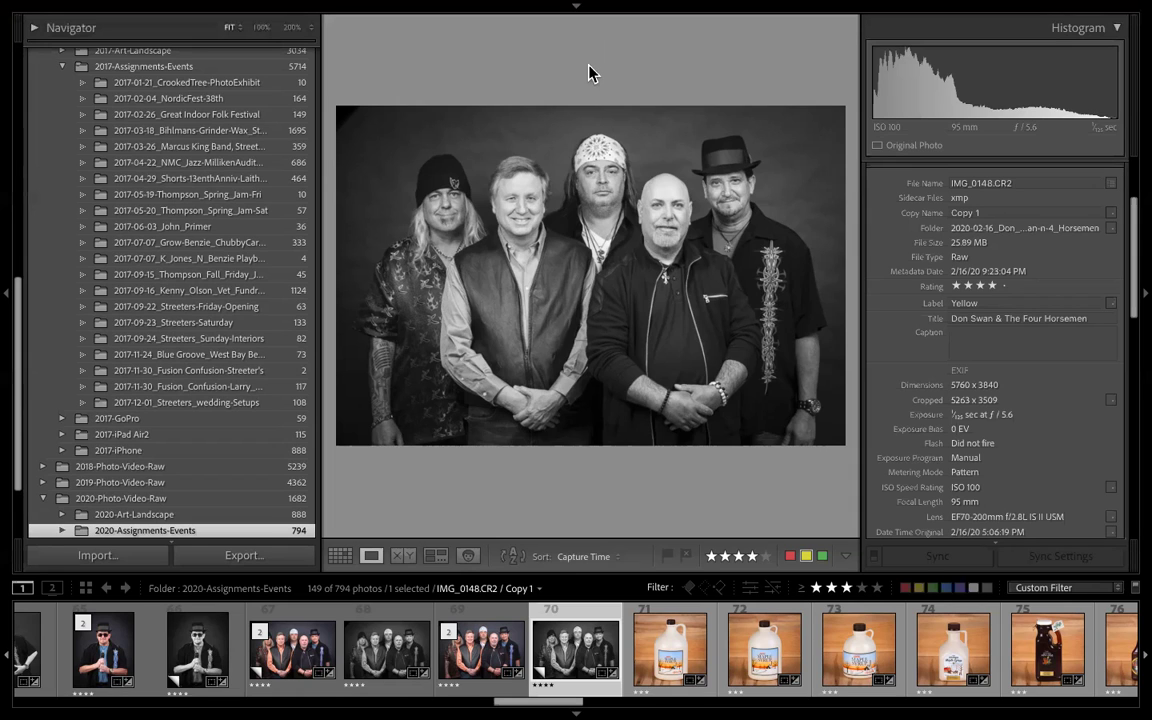
{"action": "key", "text": "Left"}
{"action": "key", "text": "Left"}
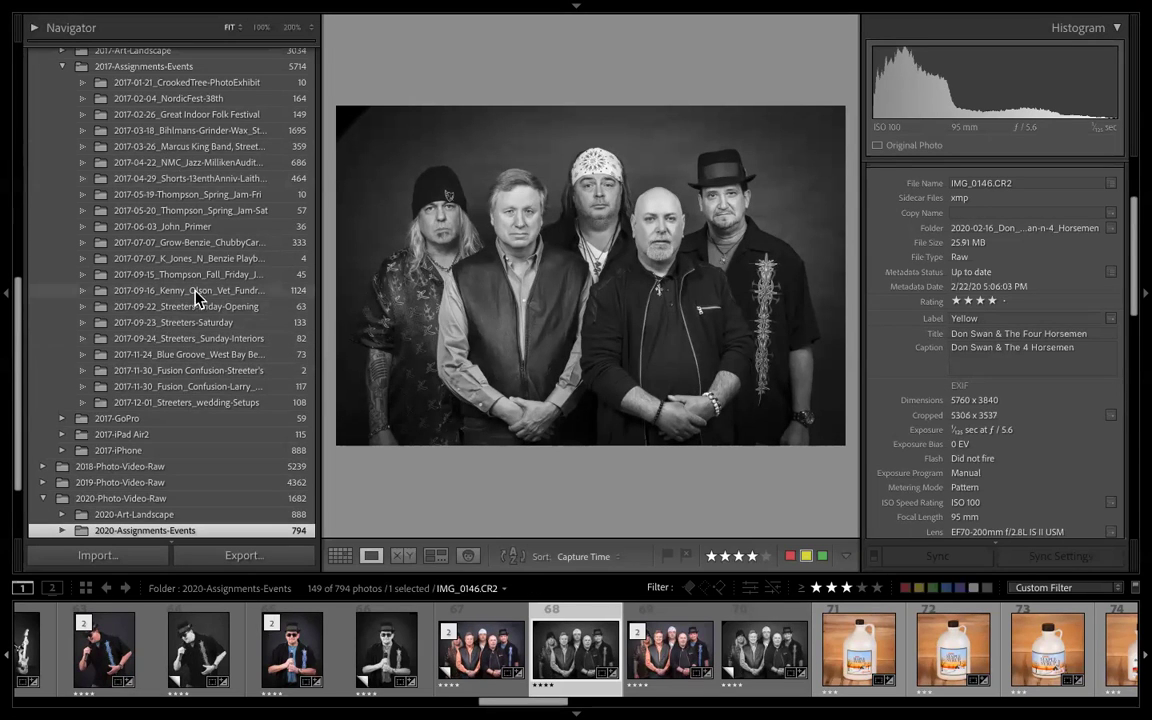
- Show the photos in the 2017-03-18_Bihlmans-Grinder-Wax_Streeters folder under 2017-Assignments-Events
{"action": "scroll", "coordinate": [200, 270], "scroll_direction": "down", "scroll_amount": 1}
{"action": "scroll", "coordinate": [176, 194], "scroll_direction": "up", "scroll_amount": 2}
{"action": "scroll", "coordinate": [195, 216], "scroll_direction": "up", "scroll_amount": 2}
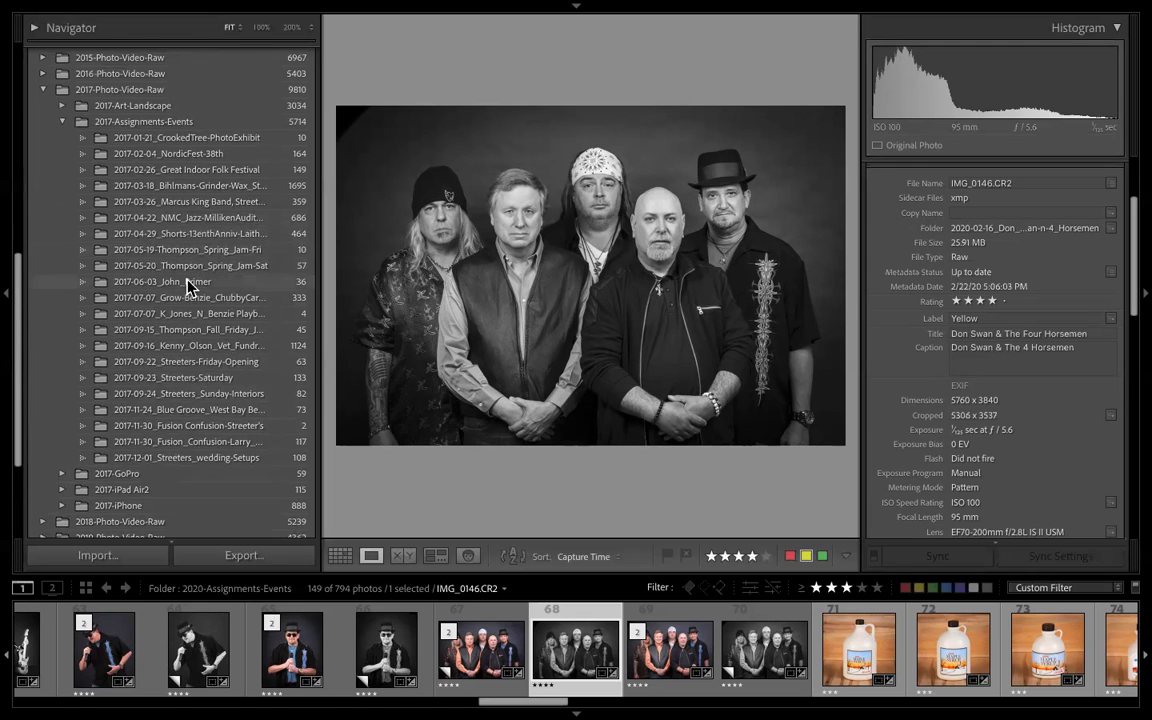
{"action": "left_click", "coordinate": [191, 185]}
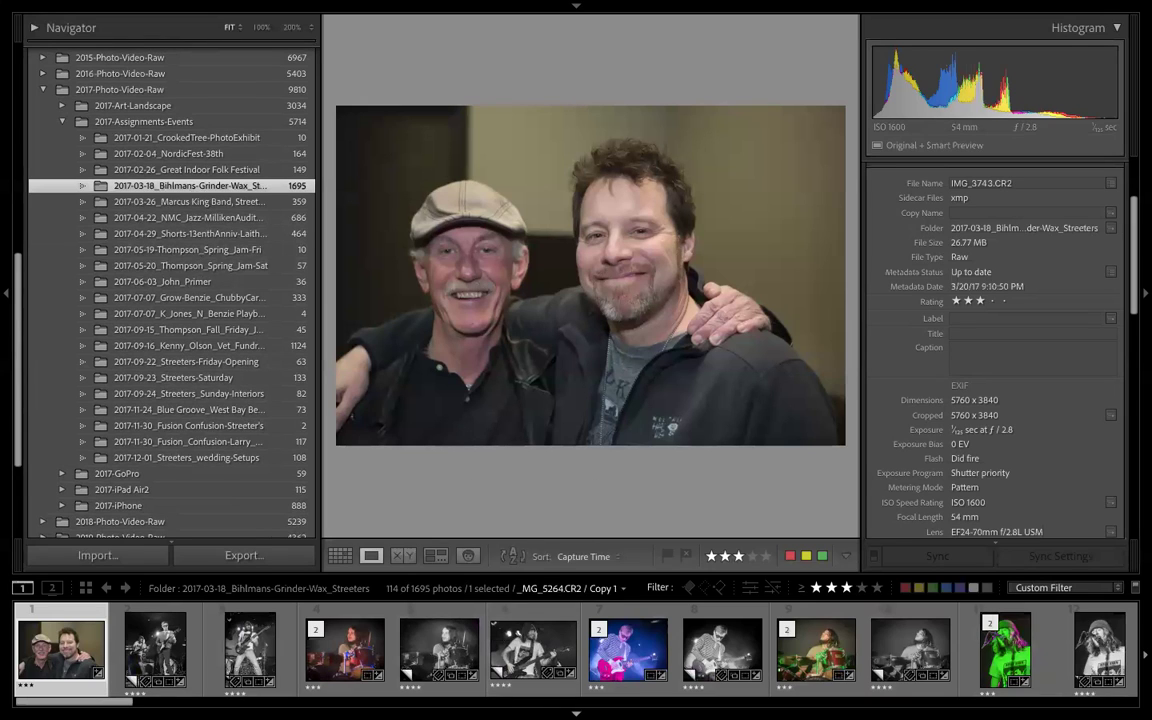
- Find the purple-lit singer photo _MG_5756.CR2 in the concert folder and compare it with its black-and-white Copy 1
{"action": "scroll", "coordinate": [576, 650], "scroll_direction": "down", "scroll_amount": 10}
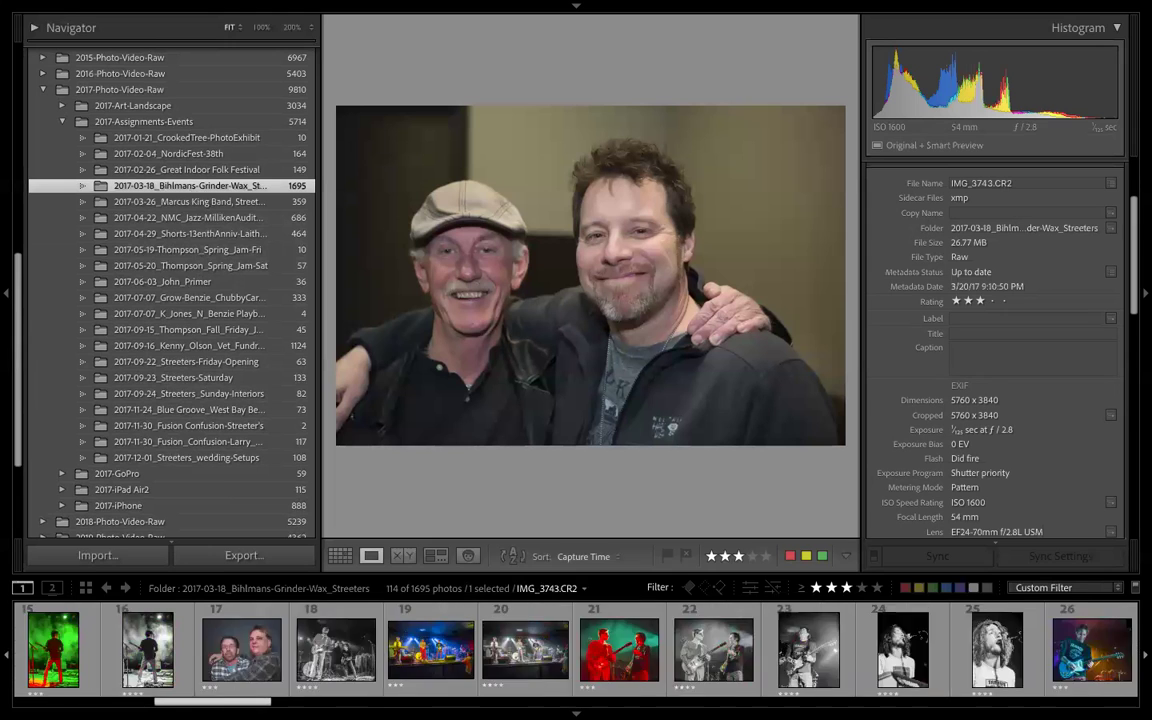
{"action": "scroll", "coordinate": [576, 650], "scroll_direction": "down", "scroll_amount": 8}
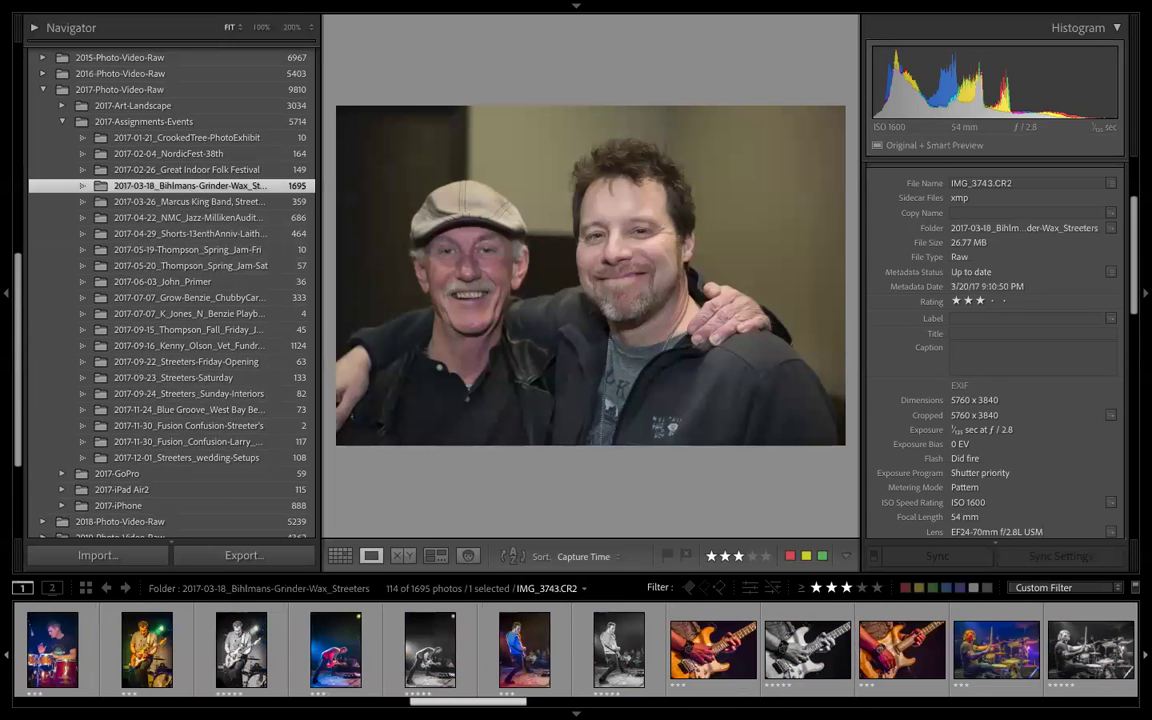
{"action": "scroll", "coordinate": [576, 650], "scroll_direction": "down", "scroll_amount": 6}
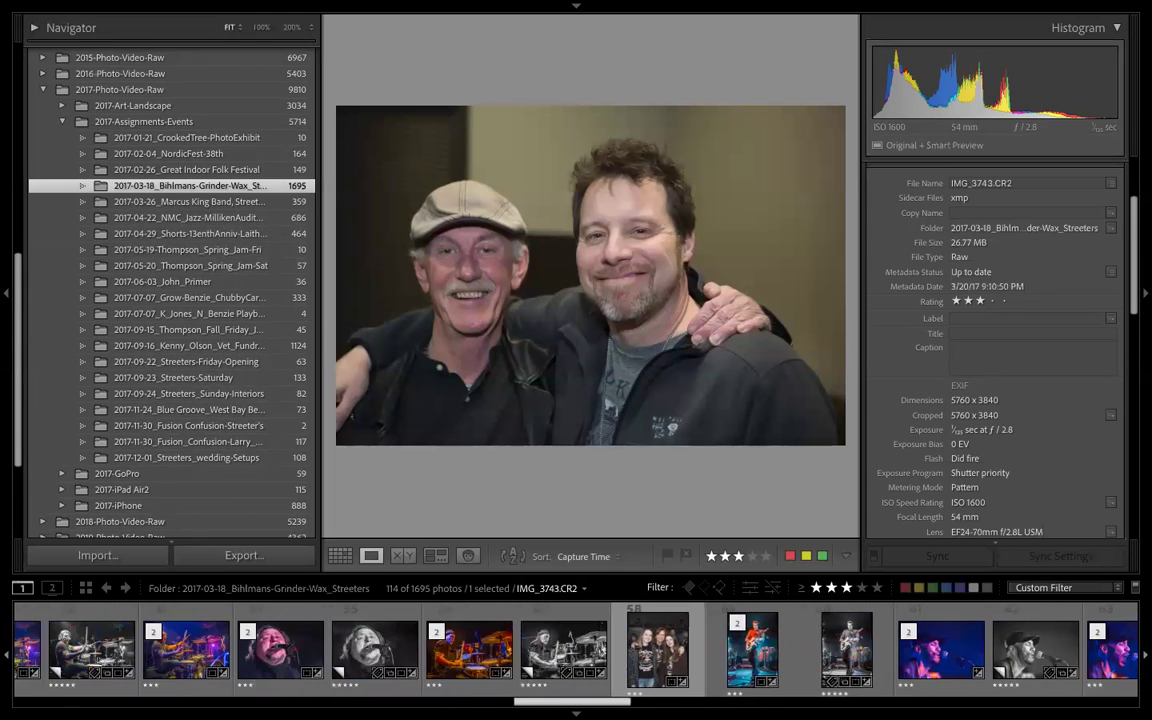
{"action": "scroll", "coordinate": [576, 650], "scroll_direction": "down", "scroll_amount": 1}
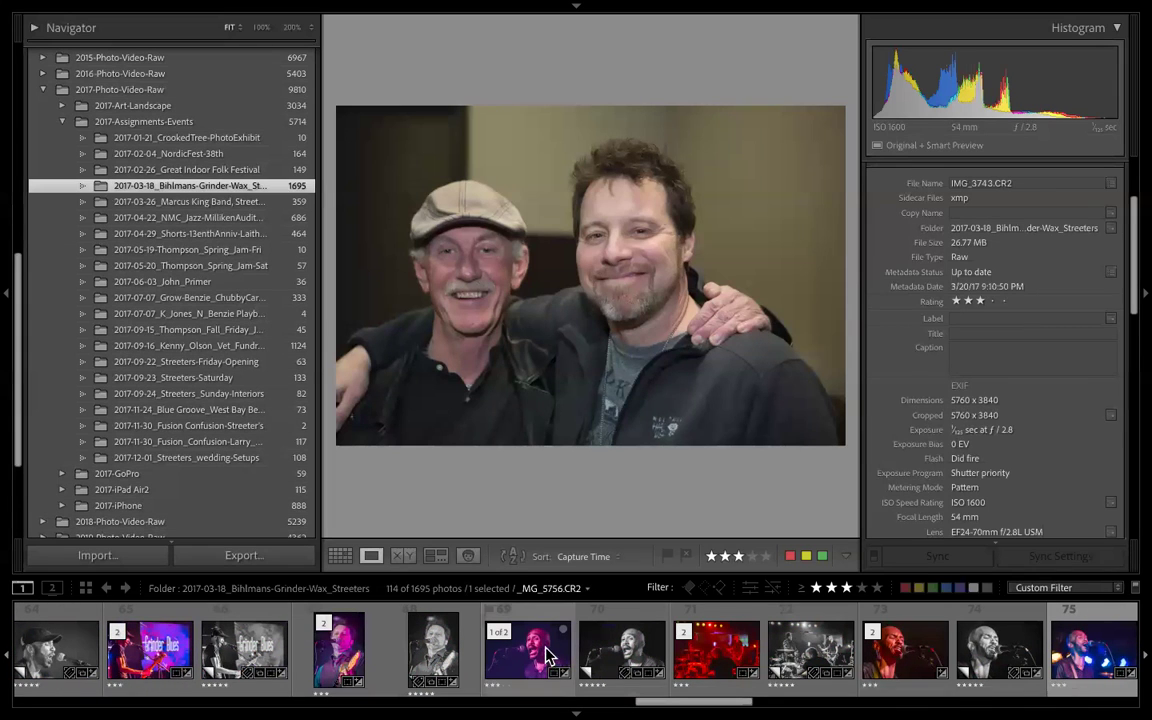
{"action": "left_click", "coordinate": [545, 655]}
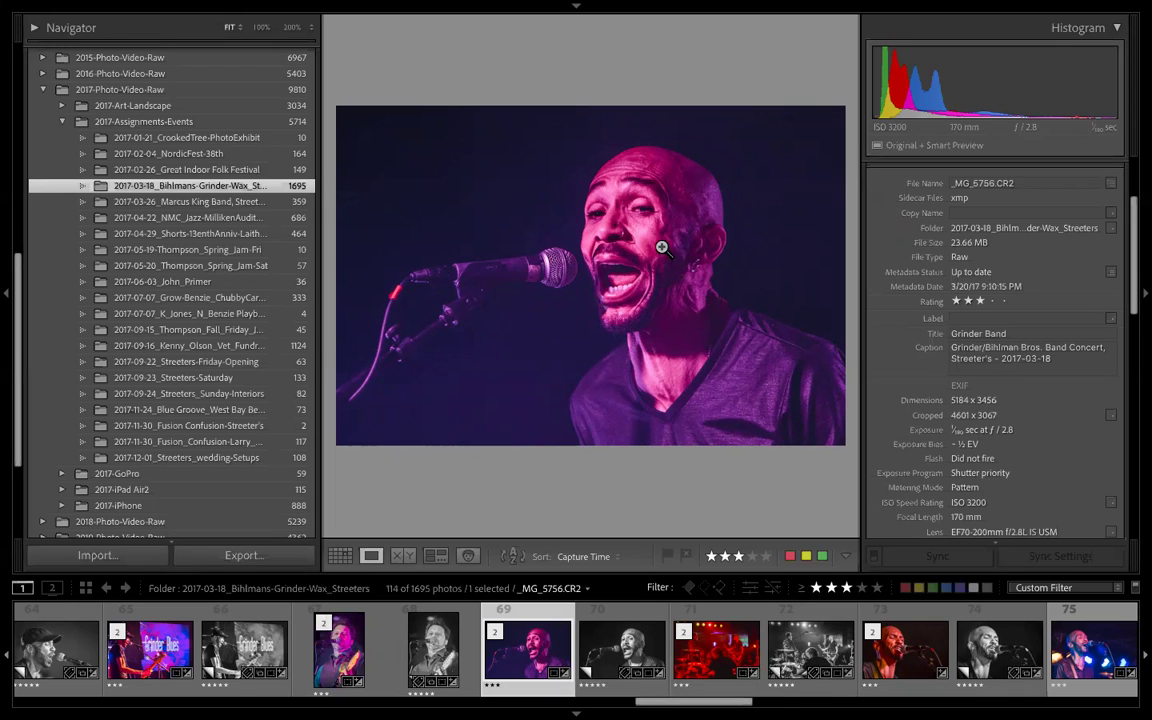
{"action": "key", "text": "ctrl+apostrophe"}
{"action": "left_click", "coordinate": [640, 652]}
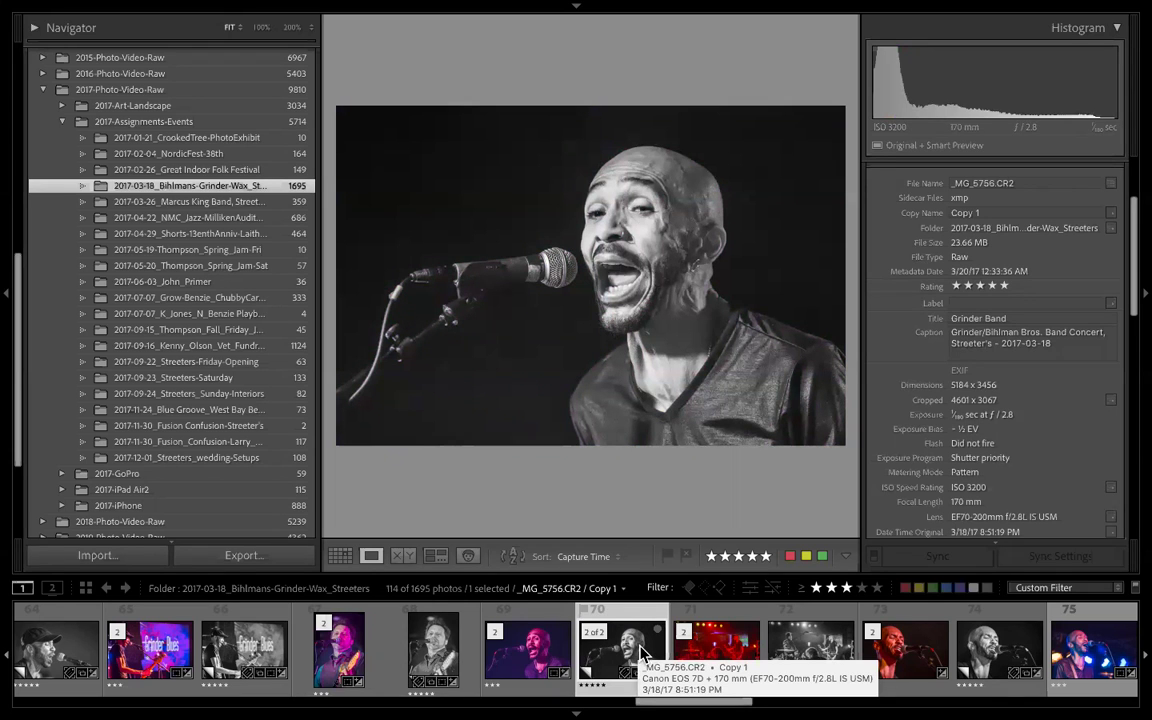
- In the Develop module, set the singer copy's black-and-white mix to Green -68, Purple +28, Orange -14, Yellow -10 and Red +32
{"action": "key", "text": "d"}
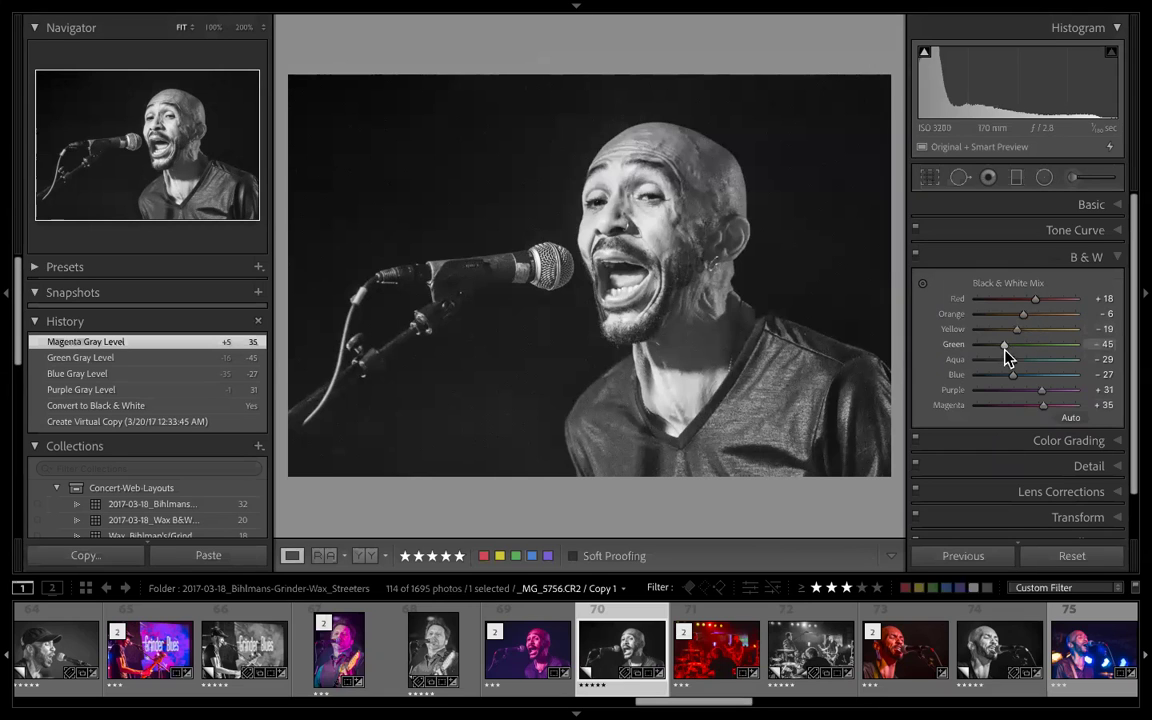
{"action": "mouse_move", "coordinate": [1001, 343]}
{"action": "left_mouse_down"}
{"action": "mouse_move", "coordinate": [1011, 344]}
{"action": "mouse_move", "coordinate": [994, 345]}
{"action": "left_mouse_up"}
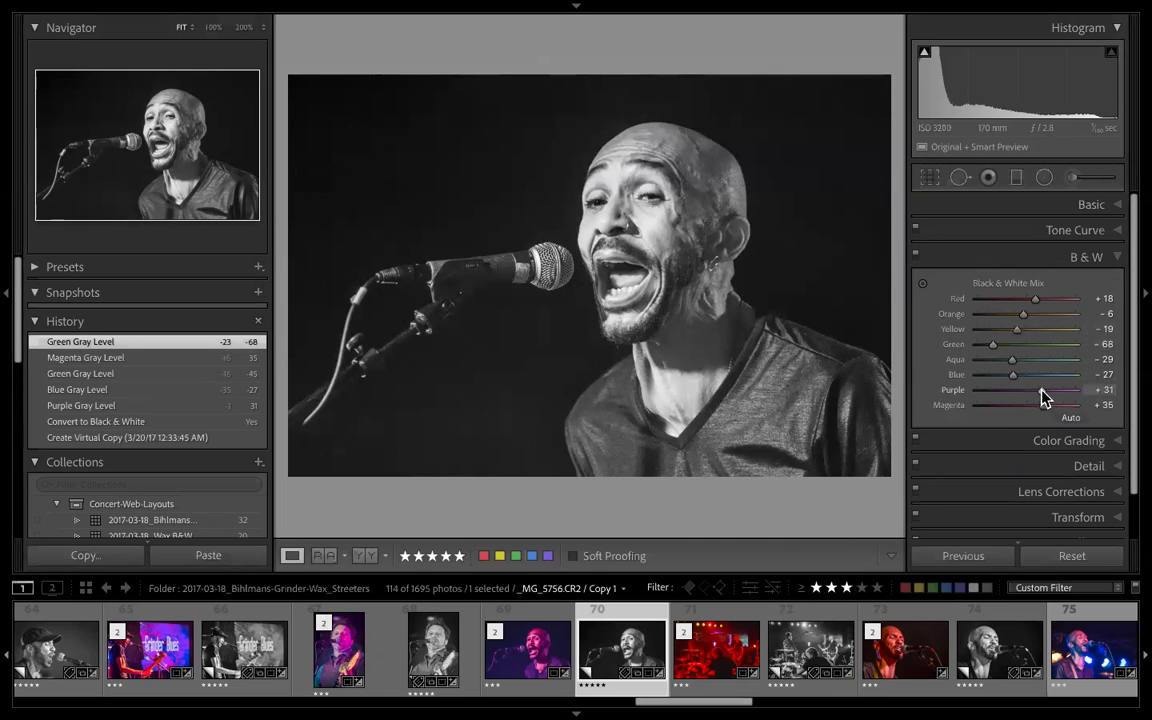
{"action": "mouse_move", "coordinate": [1036, 391]}
{"action": "left_mouse_down"}
{"action": "mouse_move", "coordinate": [1049, 396]}
{"action": "mouse_move", "coordinate": [1021, 393]}
{"action": "mouse_move", "coordinate": [1041, 394]}
{"action": "left_mouse_up"}
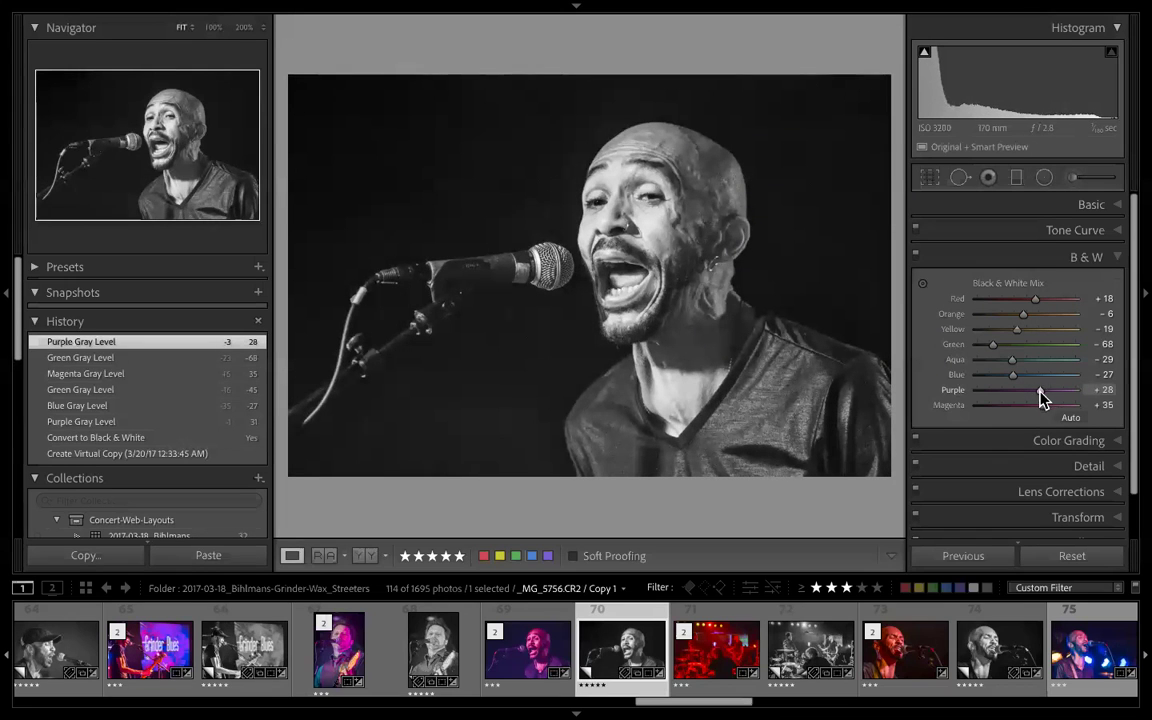
{"action": "left_click_drag", "start_coordinate": [1025, 318], "coordinate": [1020, 318]}
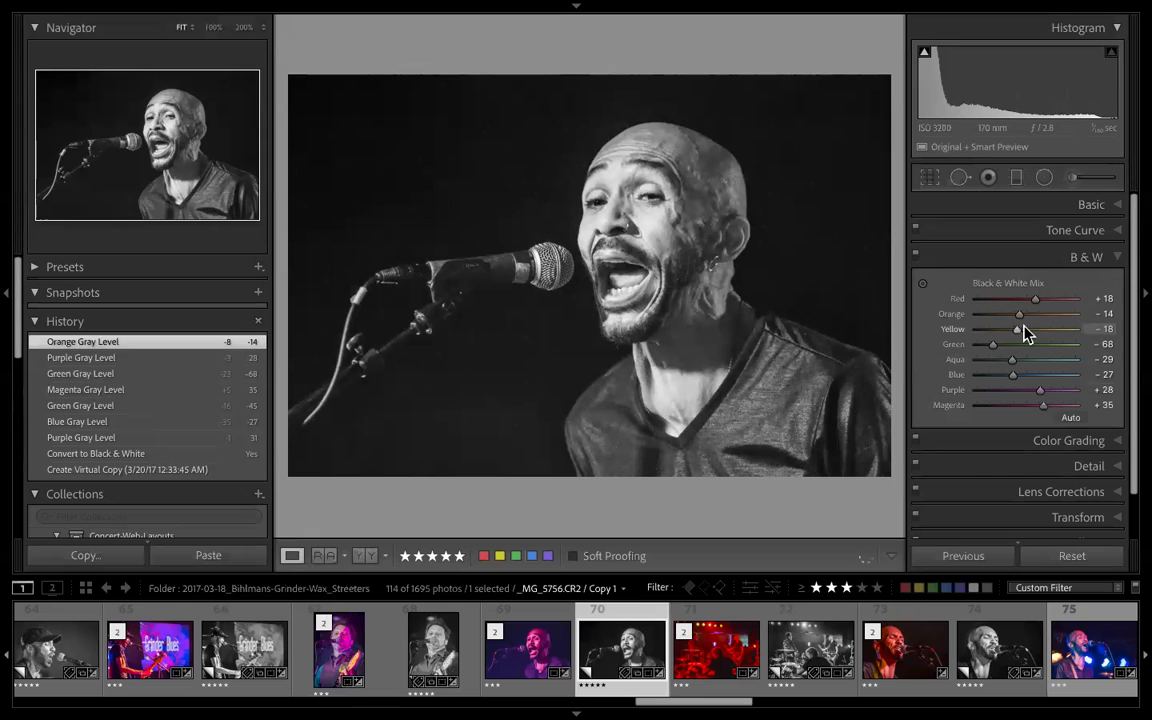
{"action": "left_click_drag", "start_coordinate": [1017, 328], "coordinate": [1043, 313]}
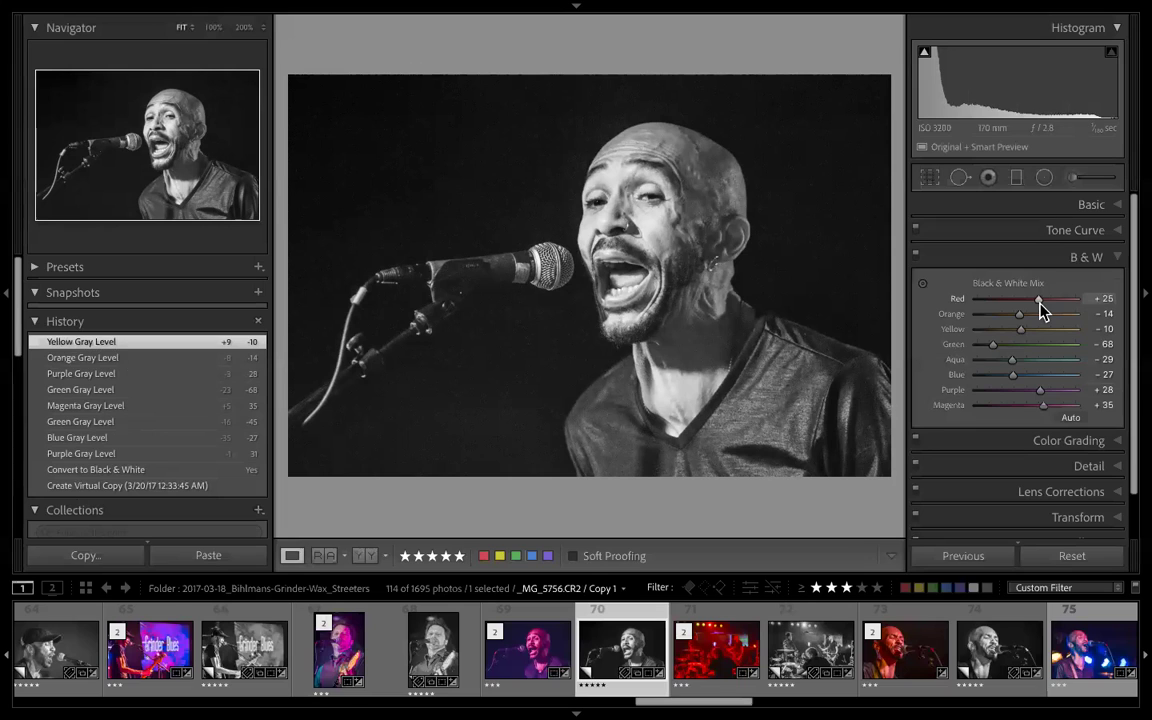
{"action": "left_click_drag", "start_coordinate": [1040, 309], "coordinate": [1040, 309]}
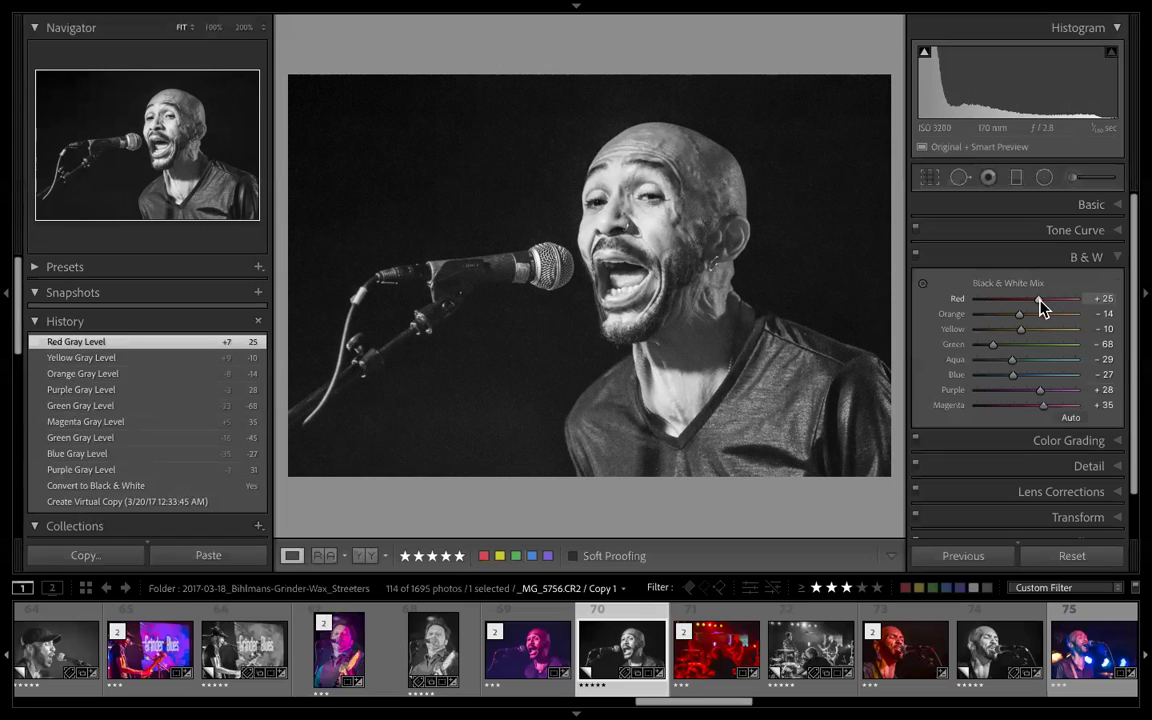
{"action": "mouse_move", "coordinate": [1037, 299]}
{"action": "left_mouse_down"}
{"action": "mouse_move", "coordinate": [1053, 302]}
{"action": "mouse_move", "coordinate": [1013, 302]}
{"action": "mouse_move", "coordinate": [1050, 306]}
{"action": "mouse_move", "coordinate": [1018, 303]}
{"action": "mouse_move", "coordinate": [1043, 300]}
{"action": "left_mouse_up"}
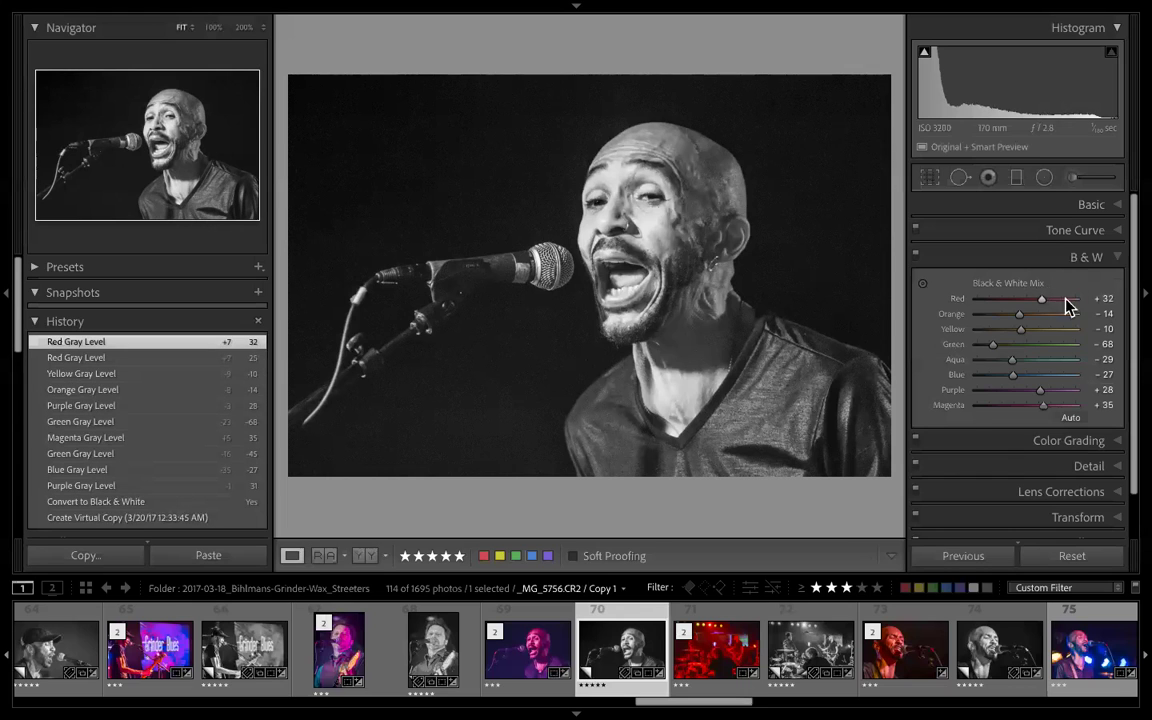
- Create a virtual copy of the red-lit singer photo _MG_5813.CR2 and reset the copy's develop settings
{"action": "scroll", "coordinate": [758, 627], "scroll_direction": "up", "scroll_amount": 3}
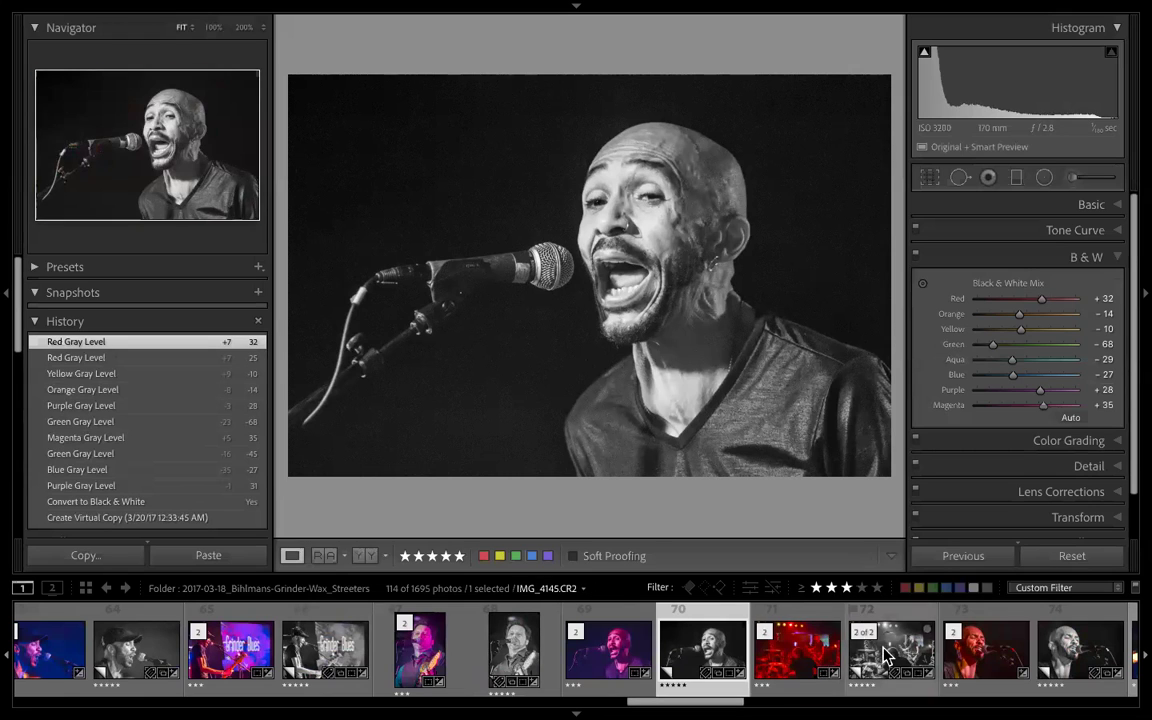
{"action": "left_click", "coordinate": [990, 654]}
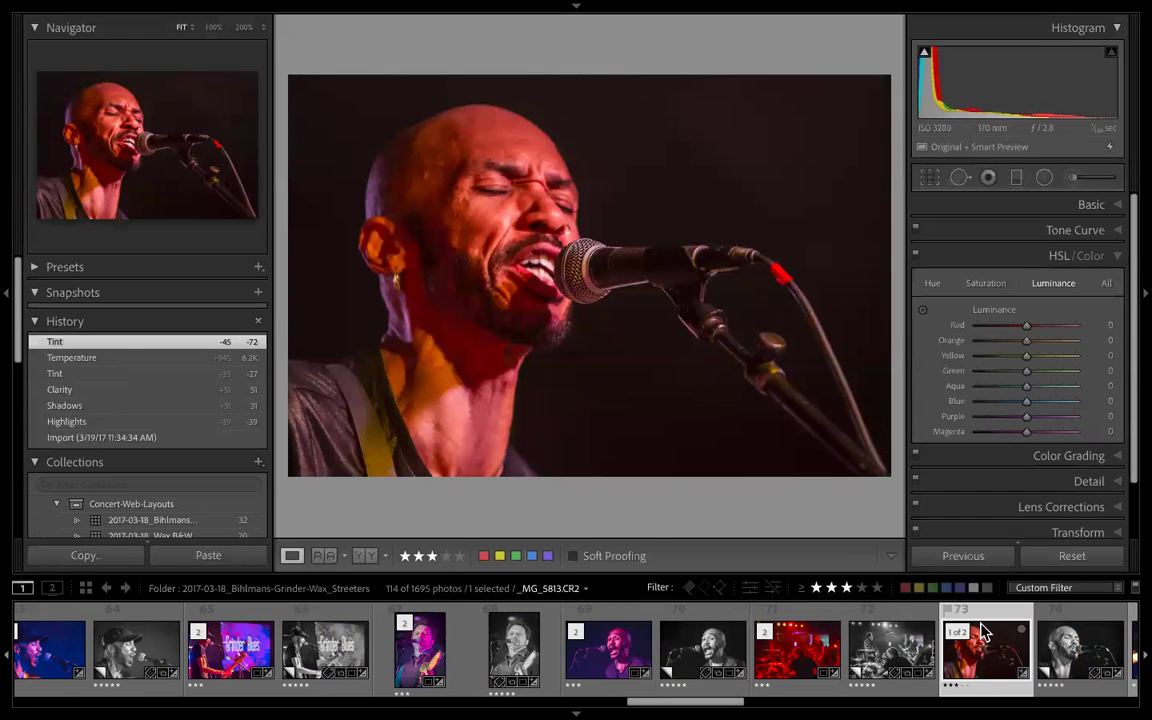
{"action": "left_click", "coordinate": [1090, 206]}
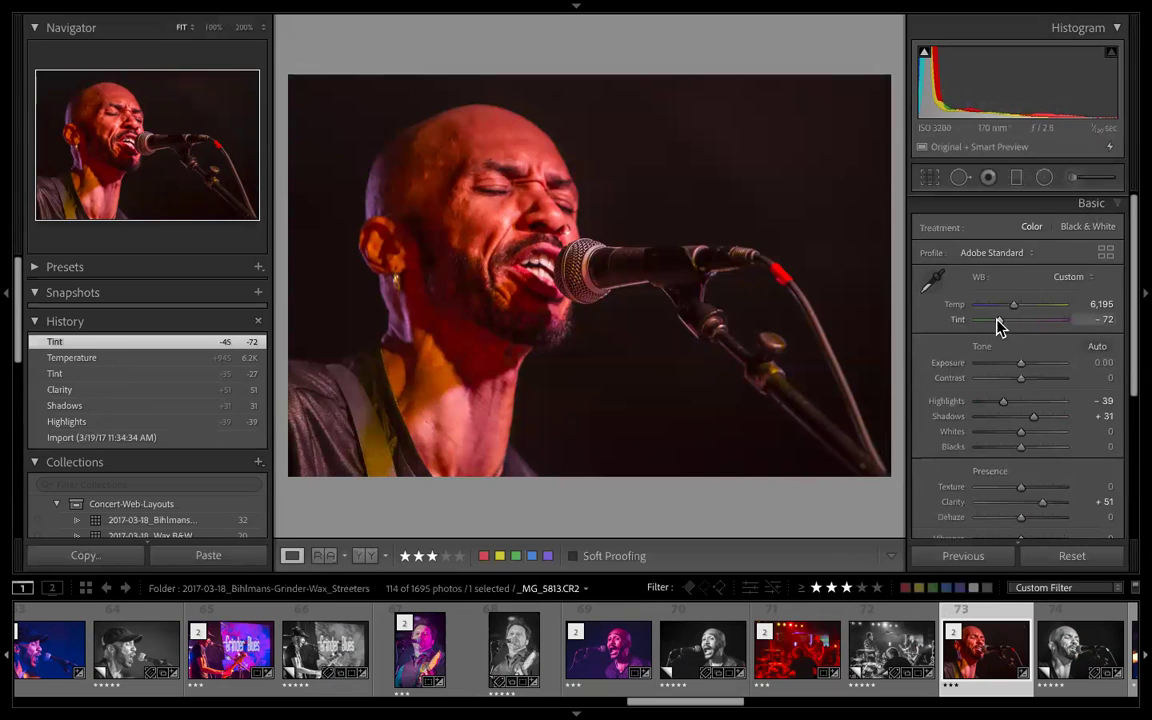
{"action": "right_click", "coordinate": [1000, 656]}
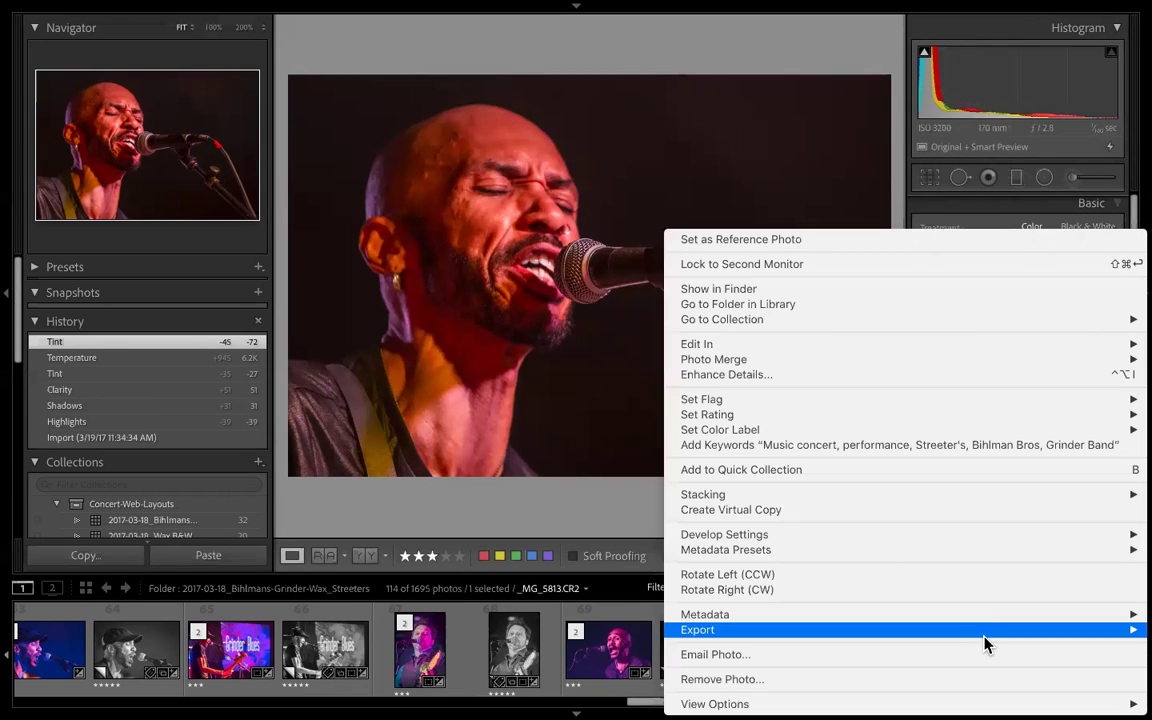
{"action": "left_click", "coordinate": [856, 511]}
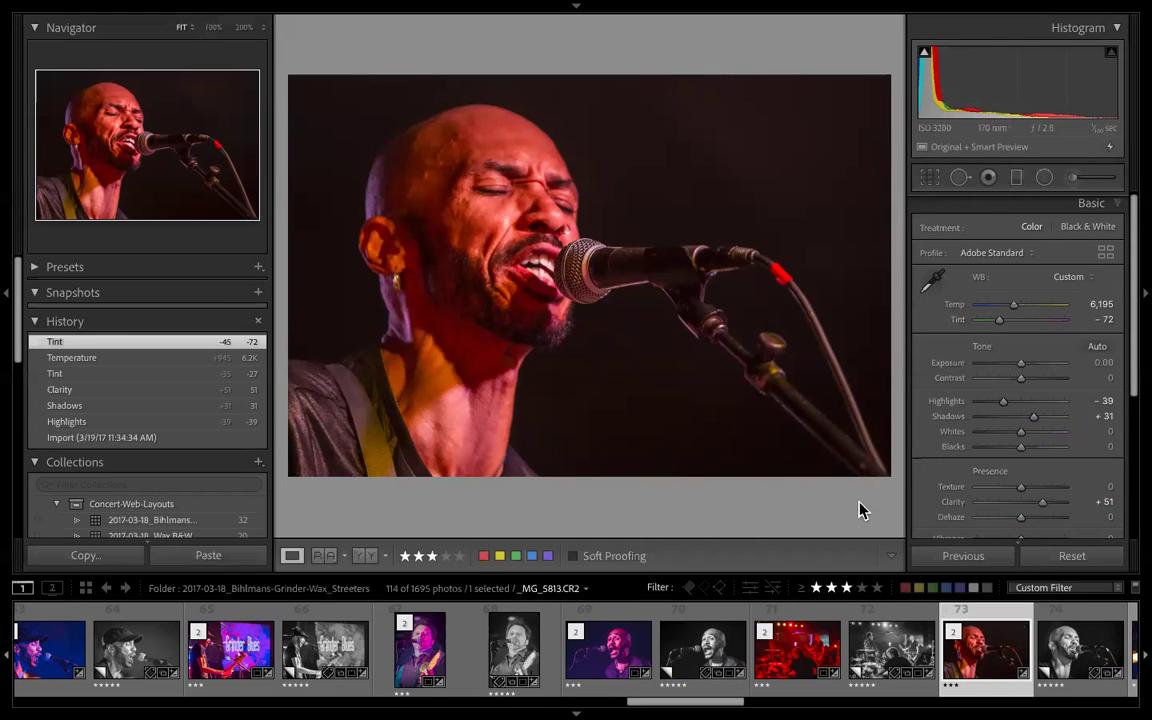
{"action": "left_click", "coordinate": [1072, 558]}
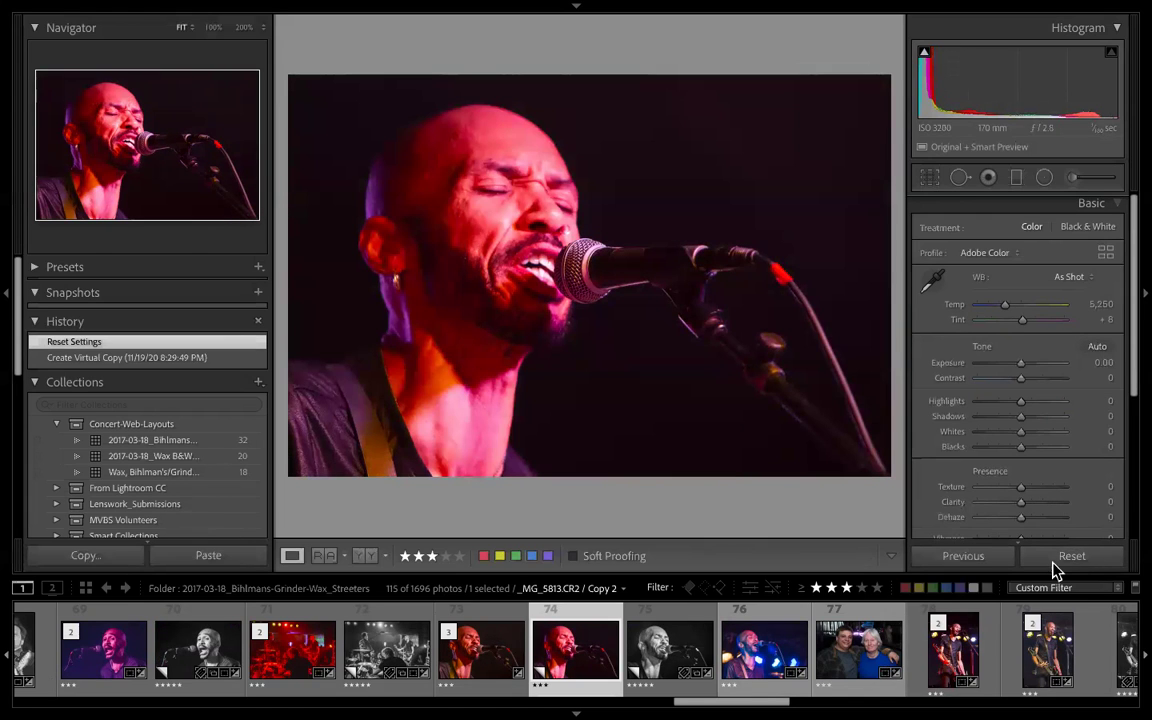
- Return to the edited color original _MG_5813.CR2 and review its Basic adjustments and treatment
{"action": "left_click", "coordinate": [480, 652]}
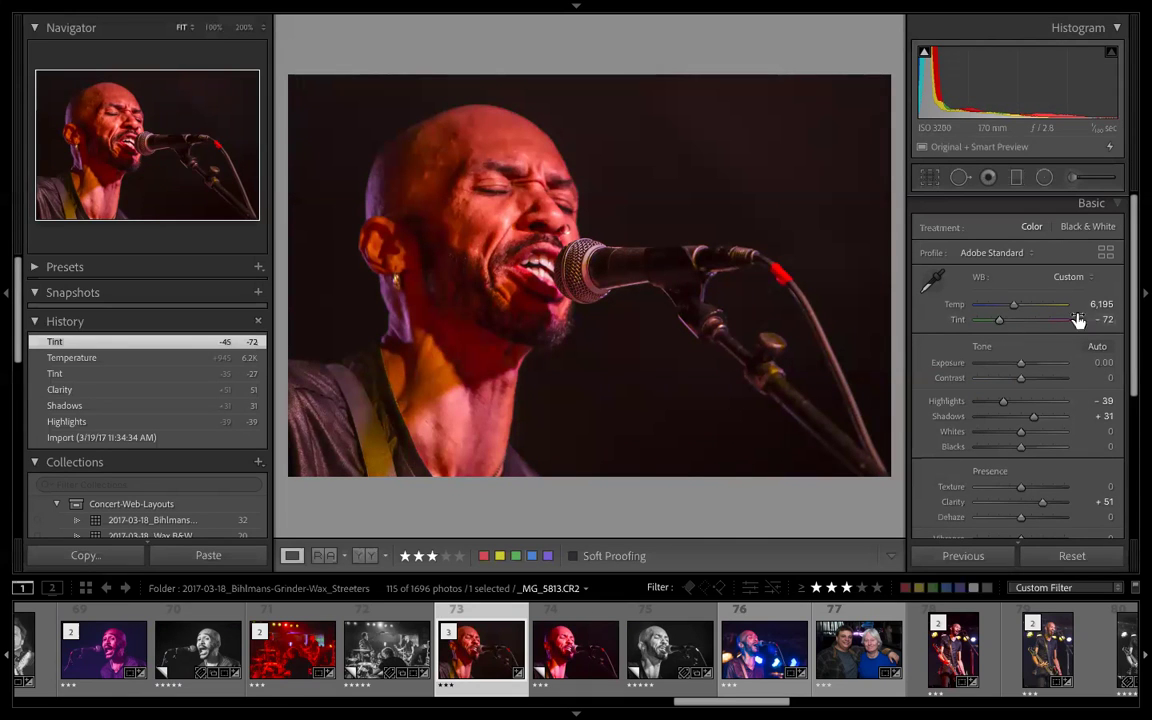
{"action": "left_click", "coordinate": [1118, 207]}
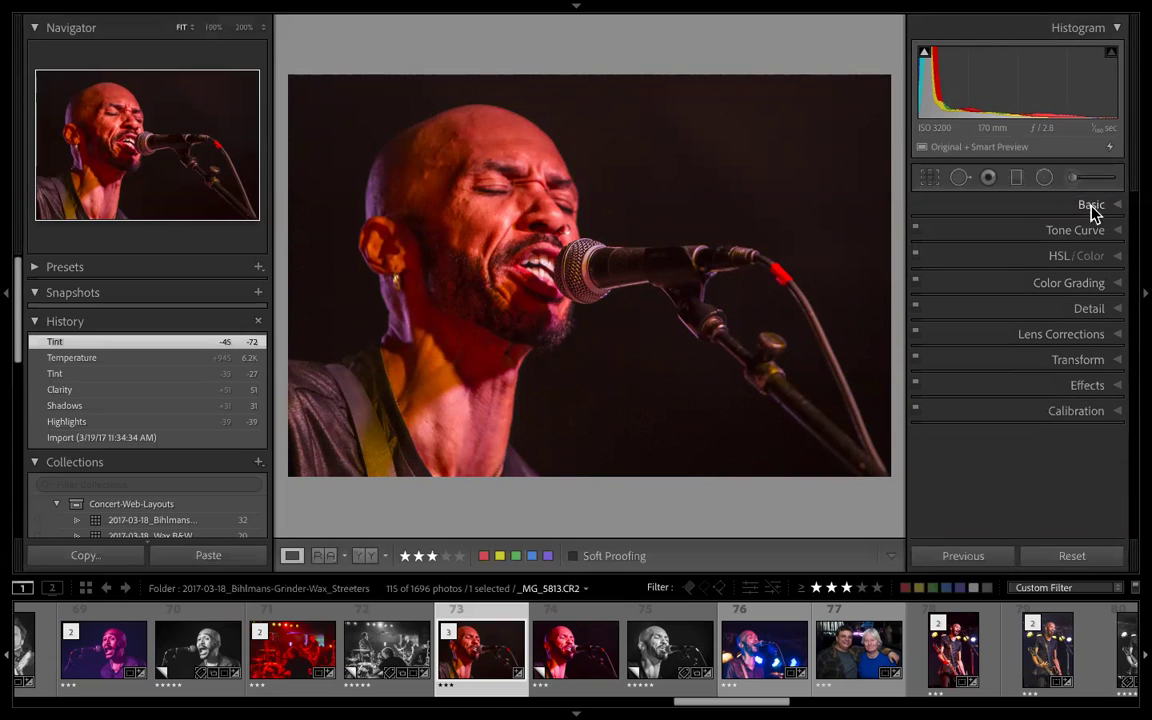
{"action": "left_click", "coordinate": [1096, 206]}
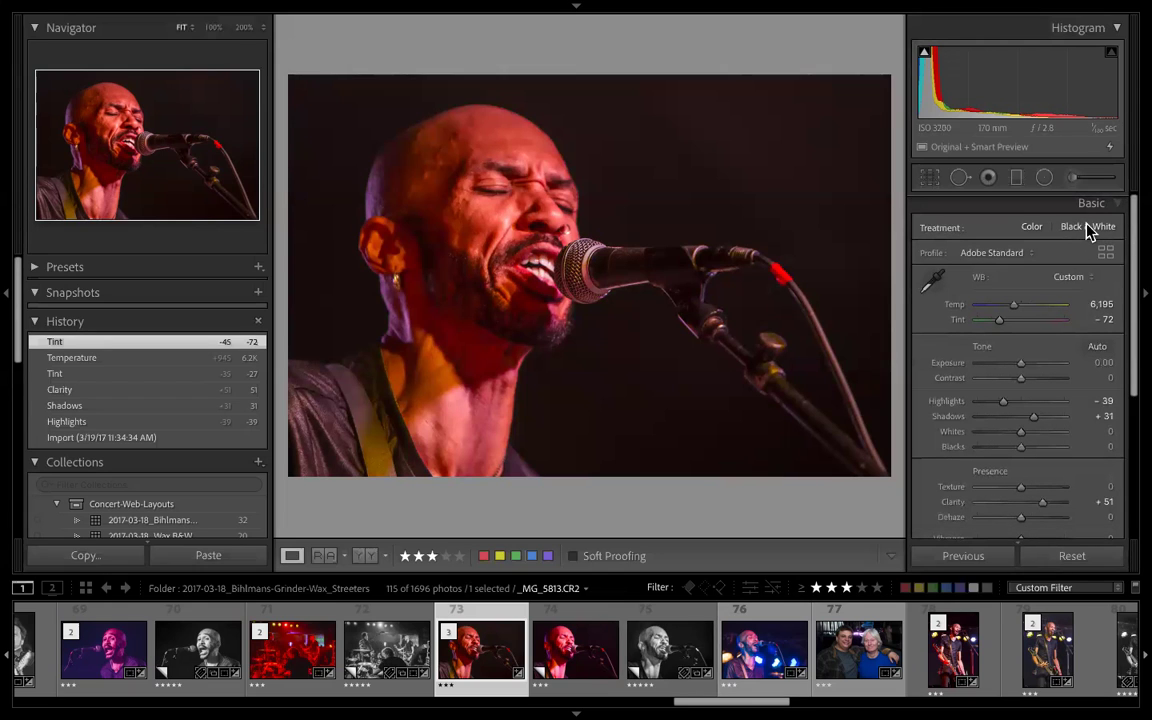
- In the black-and-white mix of _MG_5813.CR2 Copy 1, set Red to +87 and Orange to +44
{"action": "left_click", "coordinate": [683, 655]}
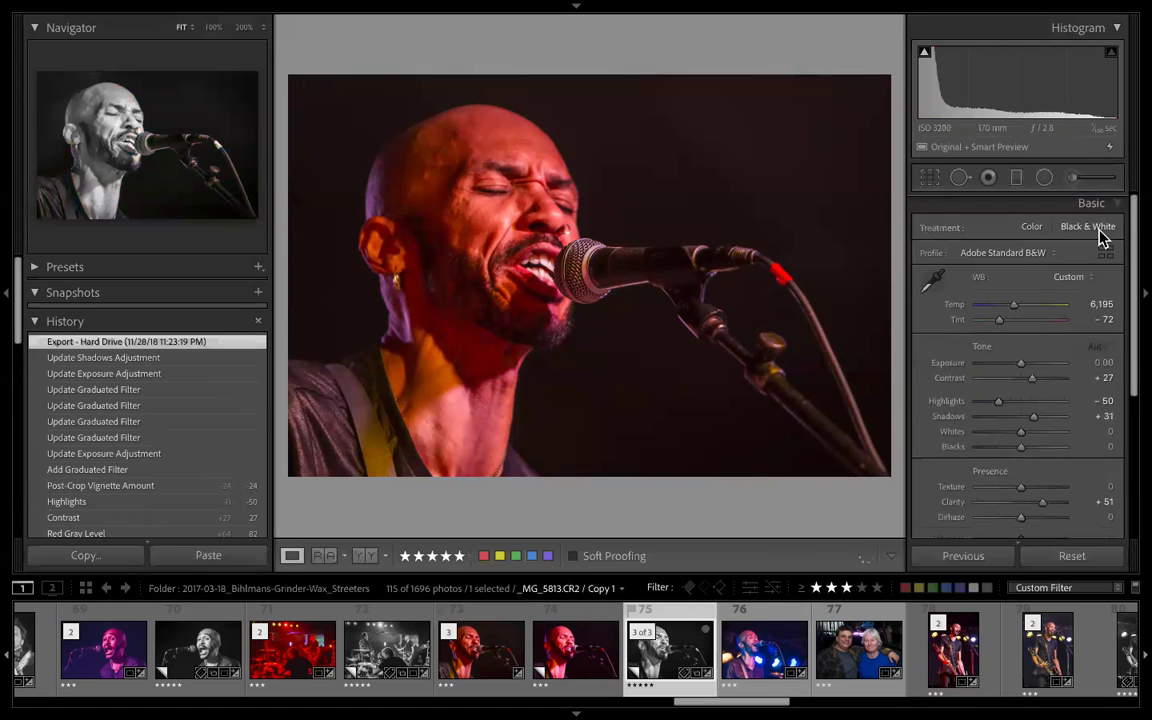
{"action": "left_click", "coordinate": [1114, 206]}
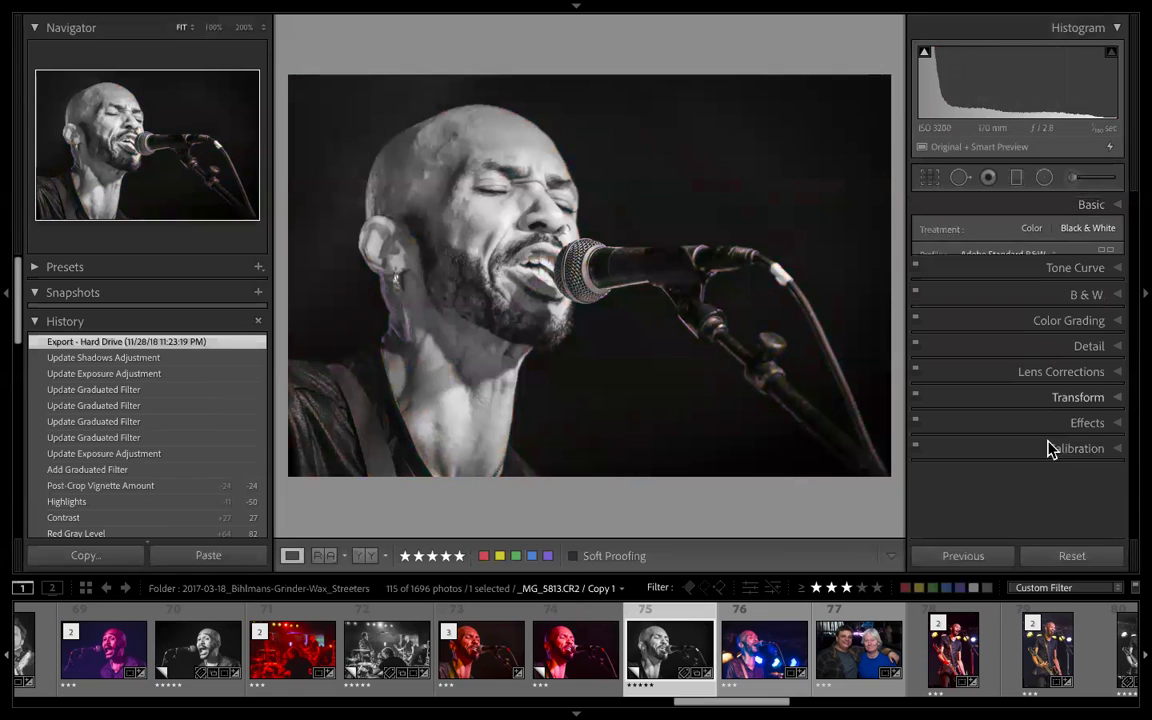
{"action": "left_click", "coordinate": [1084, 259]}
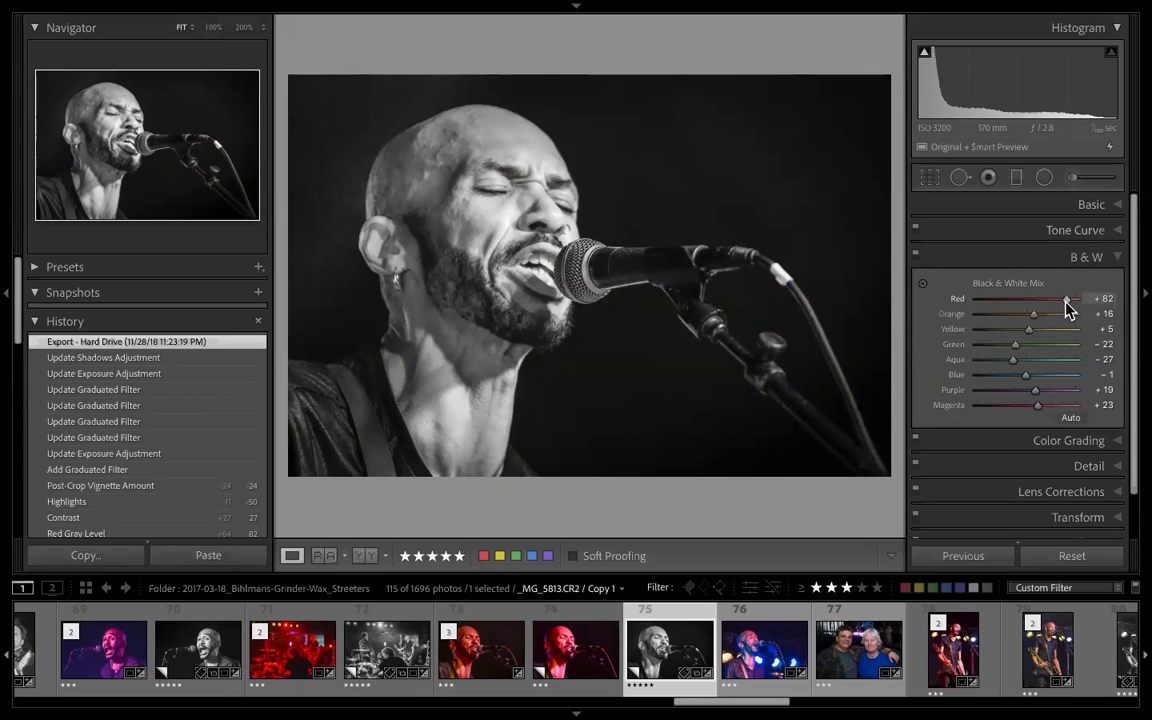
{"action": "mouse_move", "coordinate": [1066, 302]}
{"action": "left_mouse_down"}
{"action": "mouse_move", "coordinate": [1046, 302]}
{"action": "mouse_move", "coordinate": [1067, 302]}
{"action": "left_mouse_up"}
{"action": "mouse_move", "coordinate": [1034, 314]}
{"action": "left_mouse_down"}
{"action": "mouse_move", "coordinate": [1057, 314]}
{"action": "mouse_move", "coordinate": [1023, 314]}
{"action": "mouse_move", "coordinate": [1046, 315]}
{"action": "left_mouse_up"}
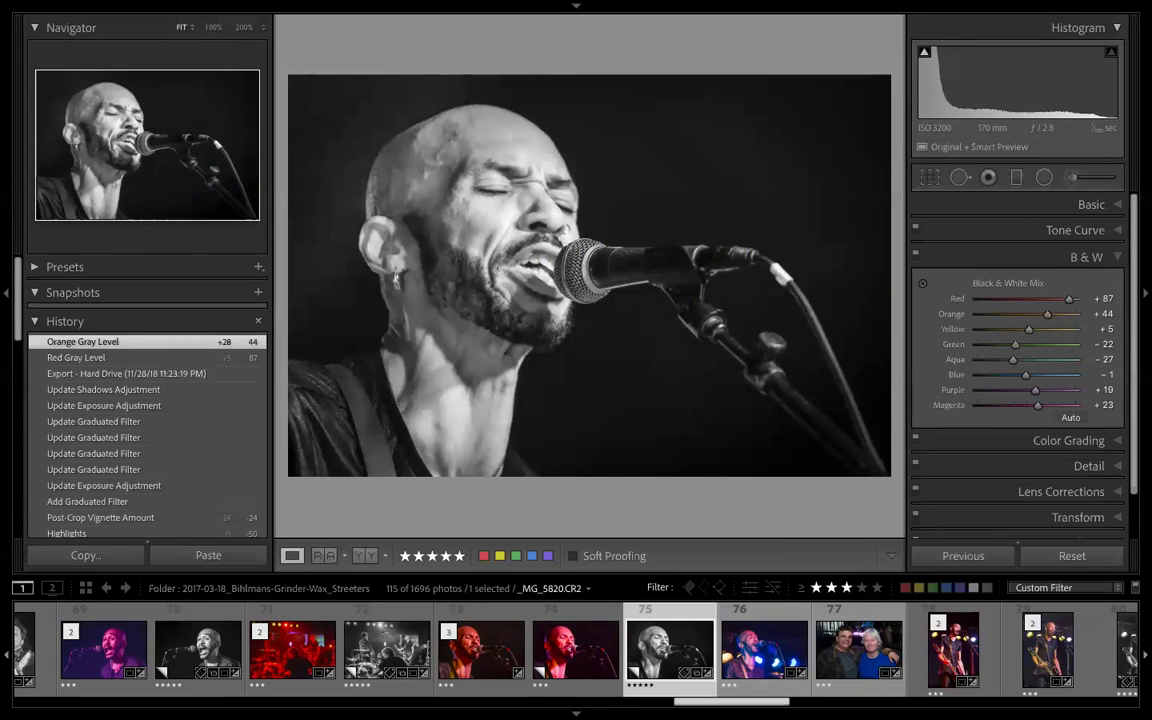
- Compare the color guitarist photo _MG_6135.CR2 near the end of the folder with its black-and-white Copy 1
{"action": "scroll", "coordinate": [700, 640], "scroll_direction": "down", "scroll_amount": 5}
{"action": "scroll", "coordinate": [577, 640], "scroll_direction": "down", "scroll_amount": 4}
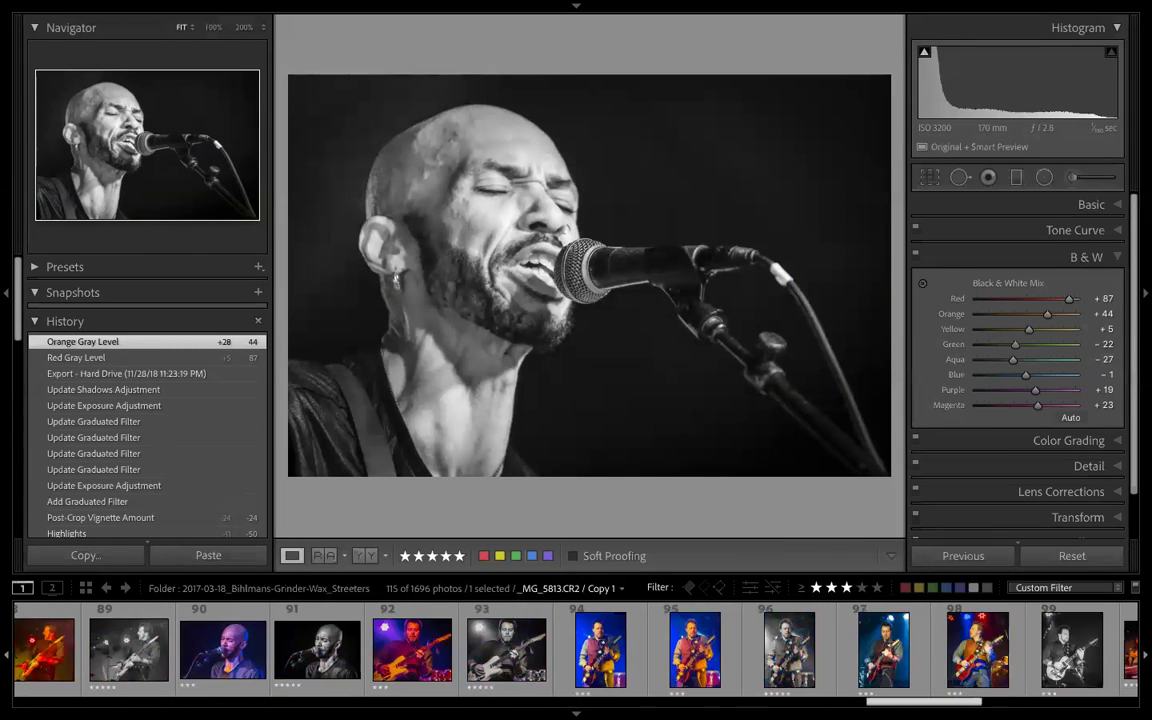
{"action": "scroll", "coordinate": [577, 640], "scroll_direction": "down", "scroll_amount": 3}
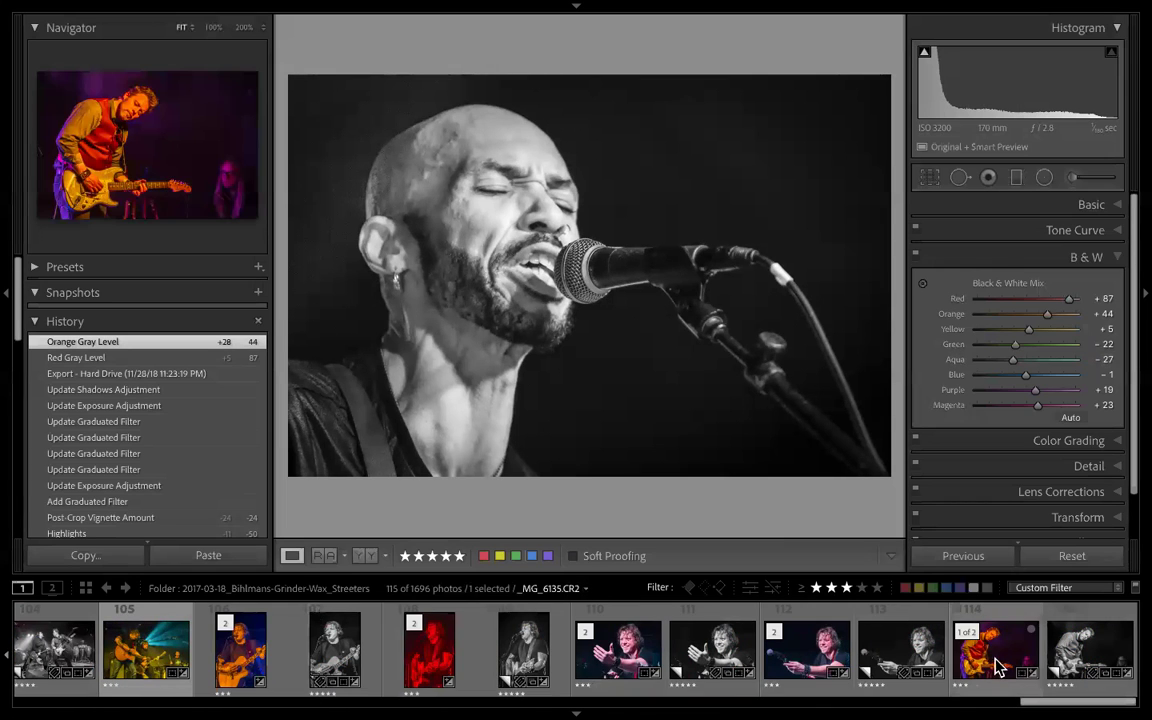
{"action": "left_click", "coordinate": [995, 640]}
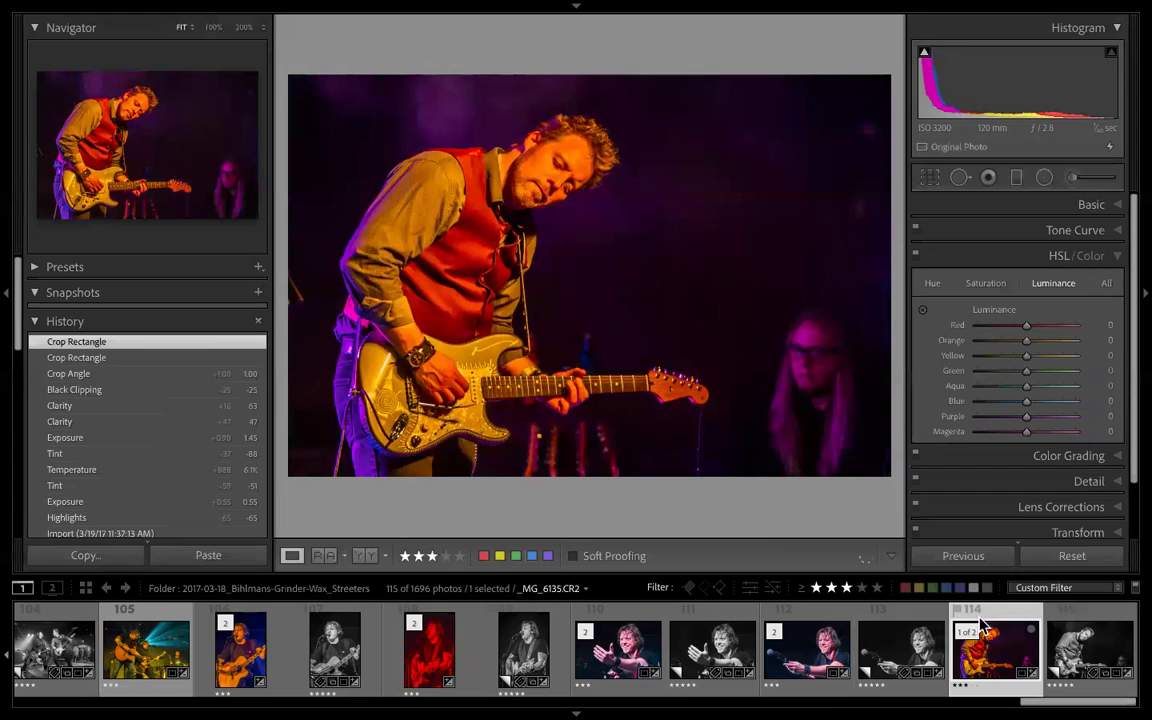
{"action": "left_click", "coordinate": [1079, 654]}
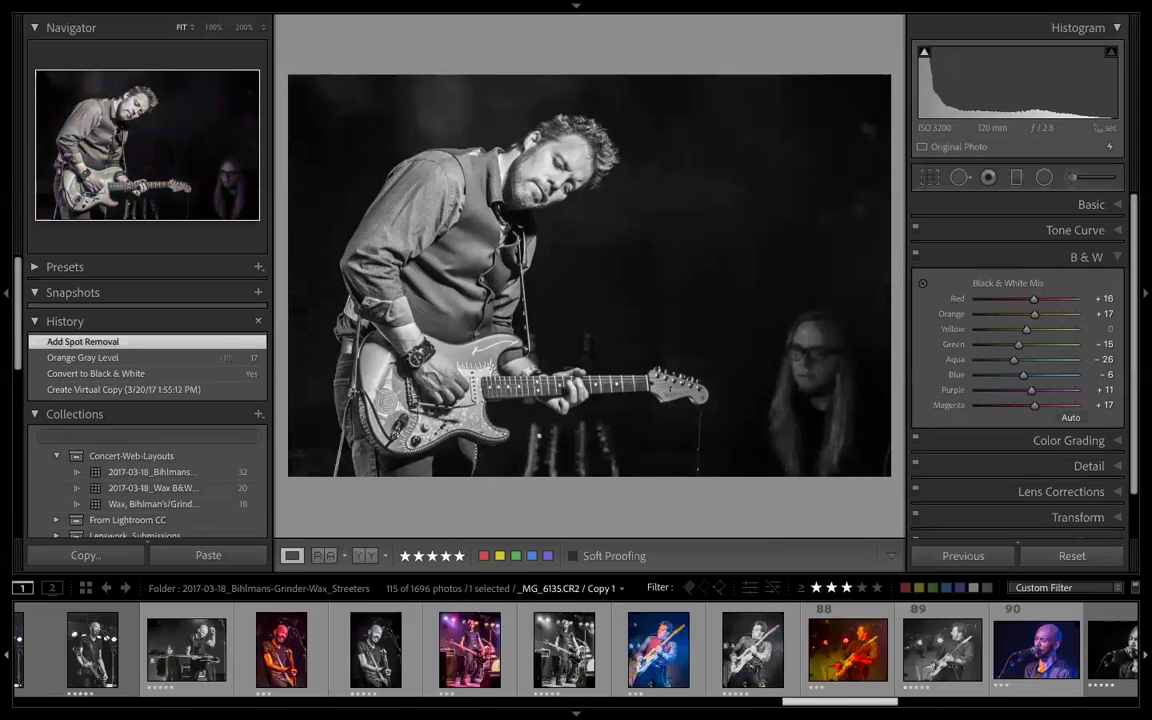
- Compare the color photo IMG_3917.CR2 of two guitarists under green light with its black-and-white Copy 1
{"action": "scroll", "coordinate": [380, 699], "scroll_direction": "left", "scroll_amount": 15}
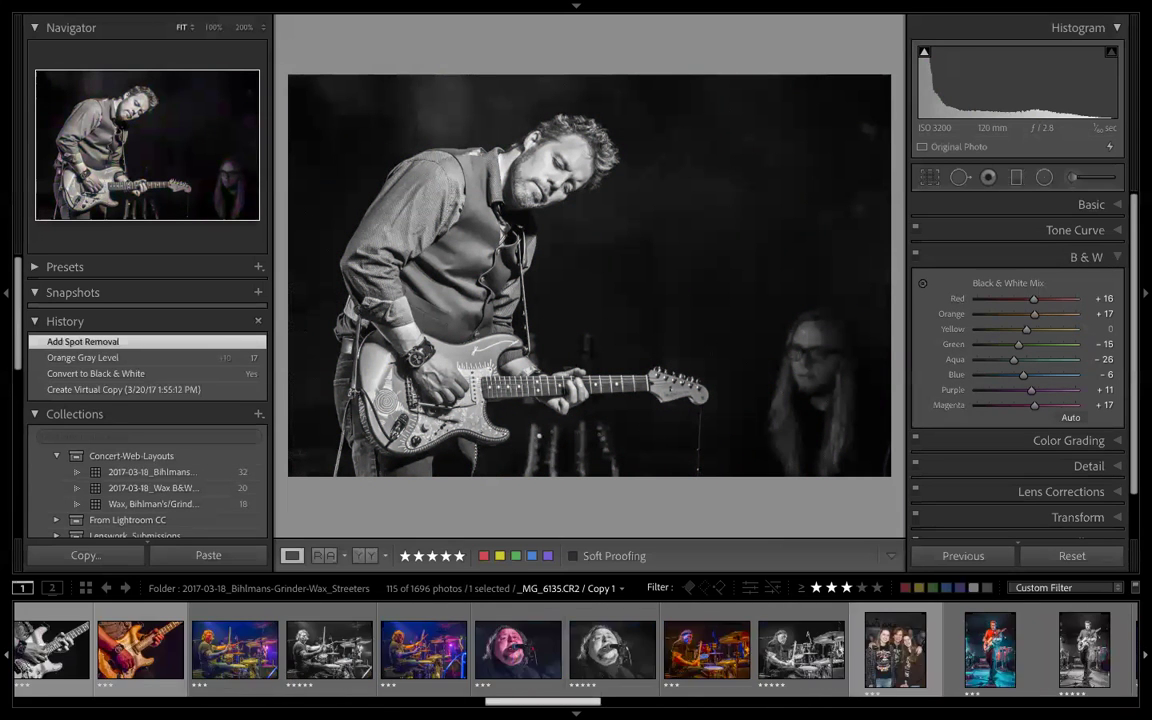
{"action": "scroll", "coordinate": [576, 650], "scroll_direction": "left", "scroll_amount": 15}
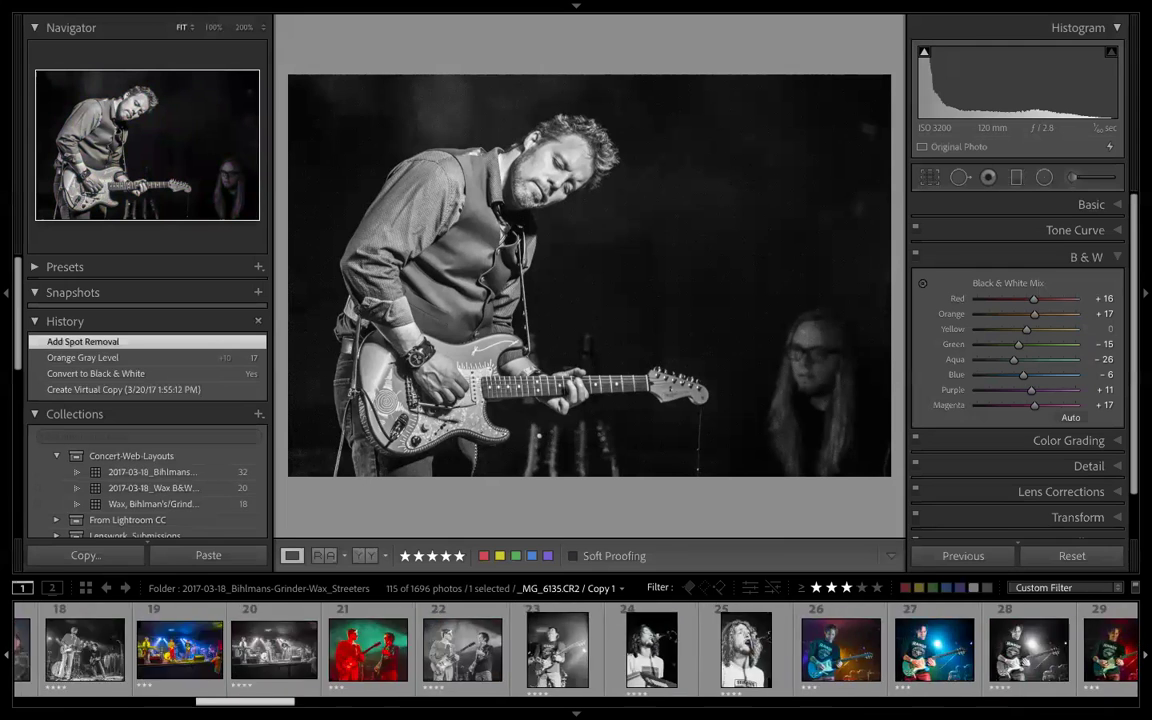
{"action": "scroll", "coordinate": [576, 650], "scroll_direction": "left", "scroll_amount": 6}
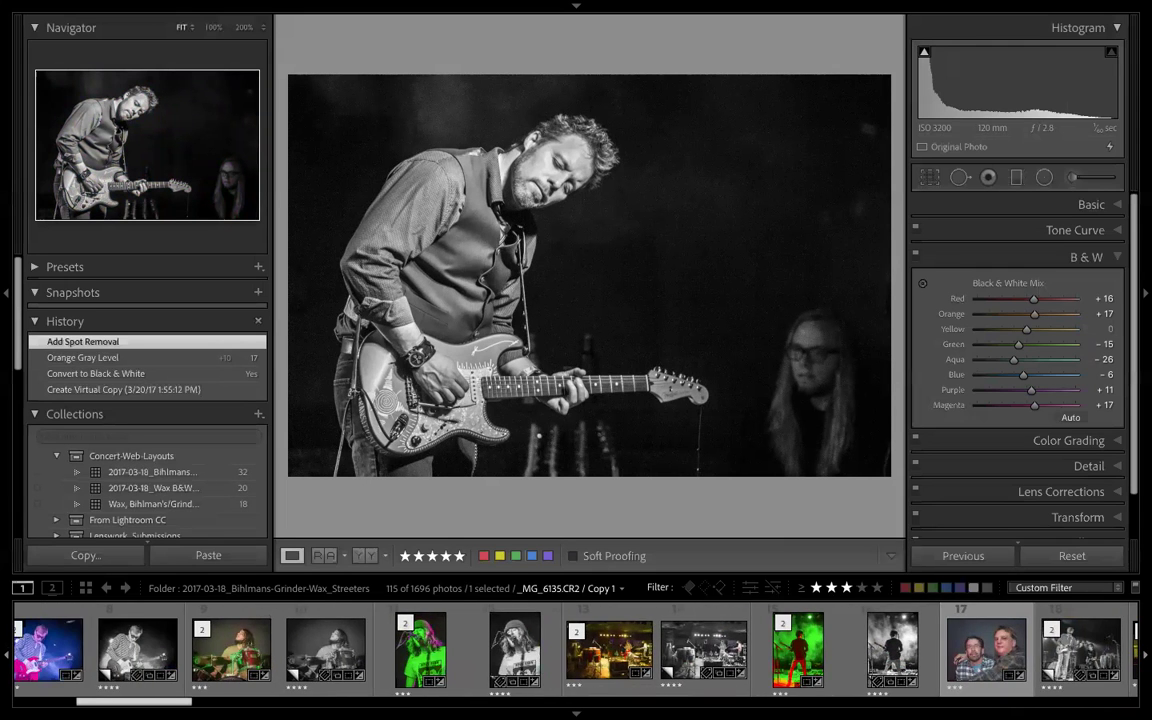
{"action": "scroll", "coordinate": [576, 650], "scroll_direction": "right", "scroll_amount": 15}
{"action": "scroll", "coordinate": [248, 655], "scroll_direction": "right", "scroll_amount": 8}
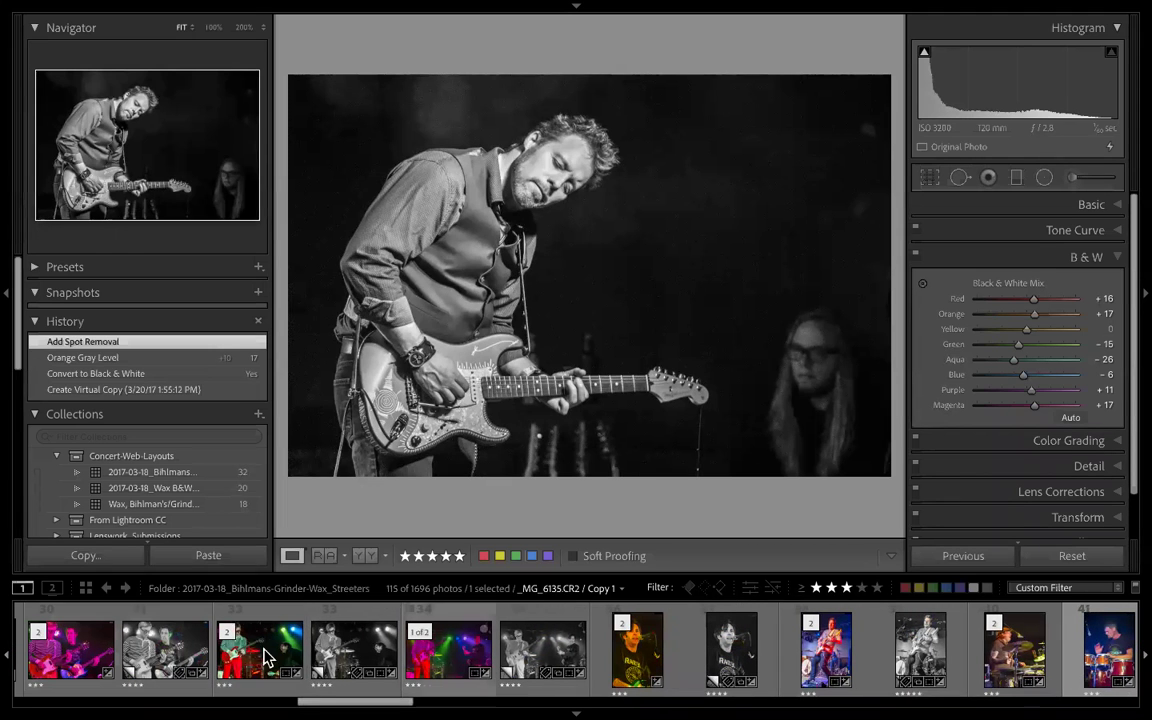
{"action": "left_click", "coordinate": [250, 656]}
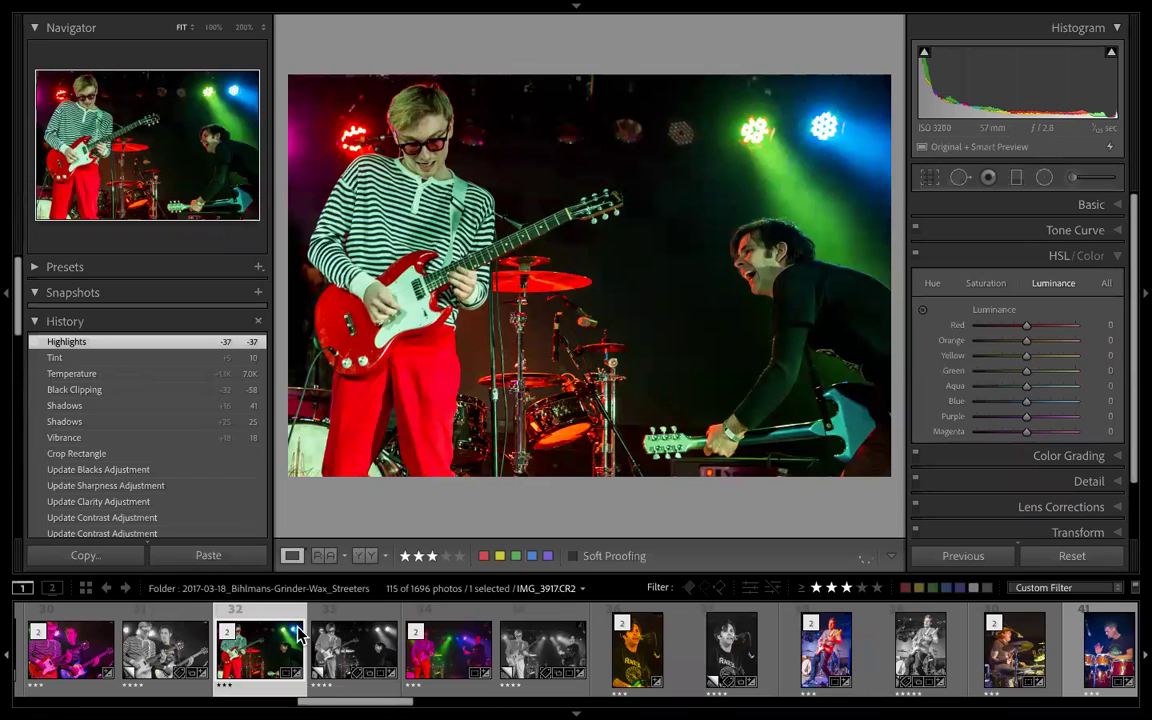
{"action": "left_click", "coordinate": [358, 646]}
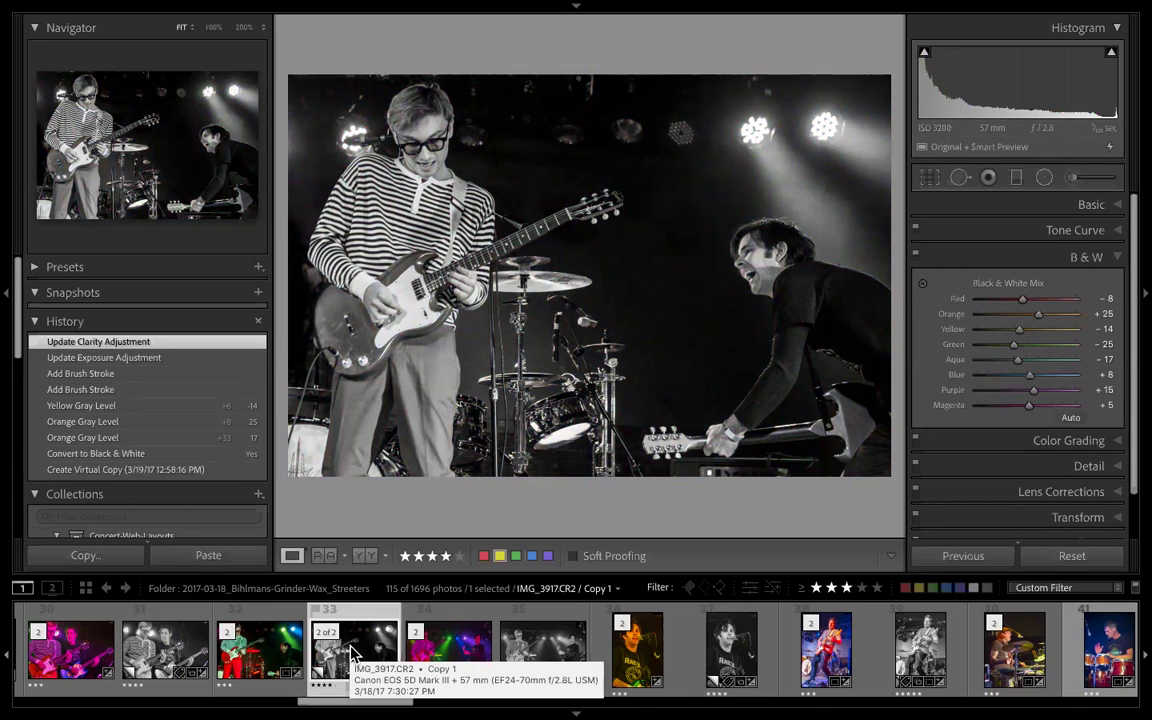
{"action": "left_click", "coordinate": [352, 652]}
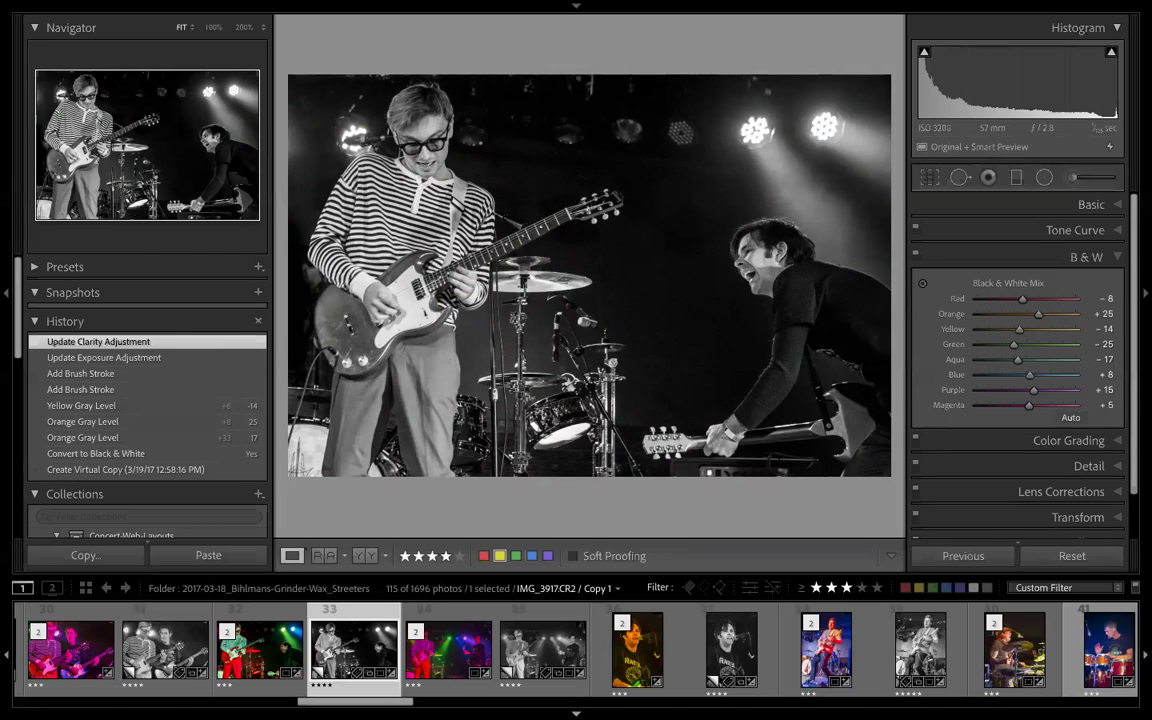
- Review the black-and-white copies of guitarist IMG_3948.CR2, bassist IMG_3764.CR2 and drummer IMG_3775.CR2
{"action": "left_click", "coordinate": [924, 655]}
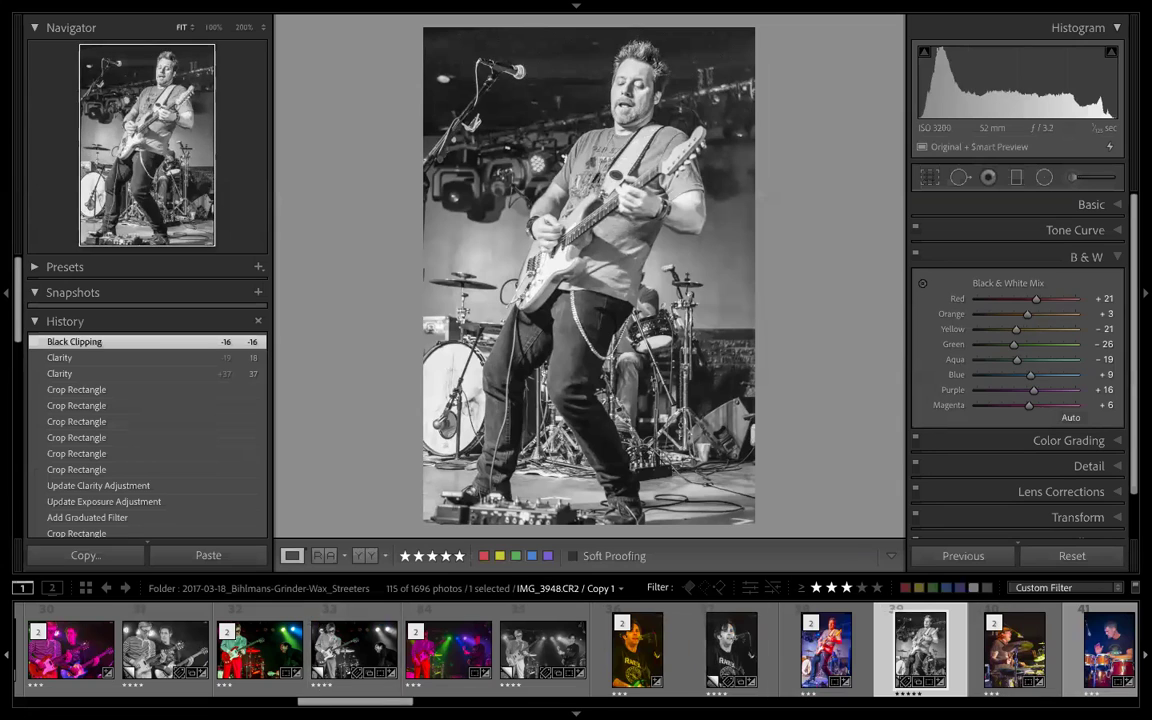
{"action": "scroll", "coordinate": [576, 650], "scroll_direction": "left", "scroll_amount": 15}
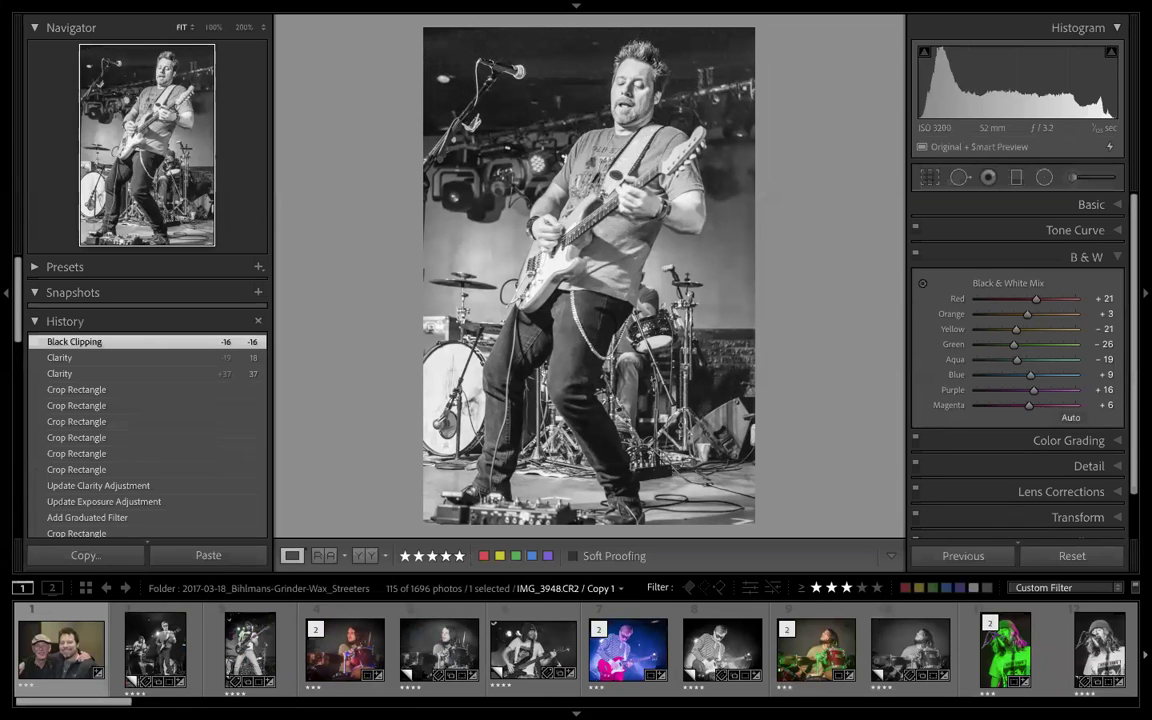
{"action": "left_click", "coordinate": [252, 660]}
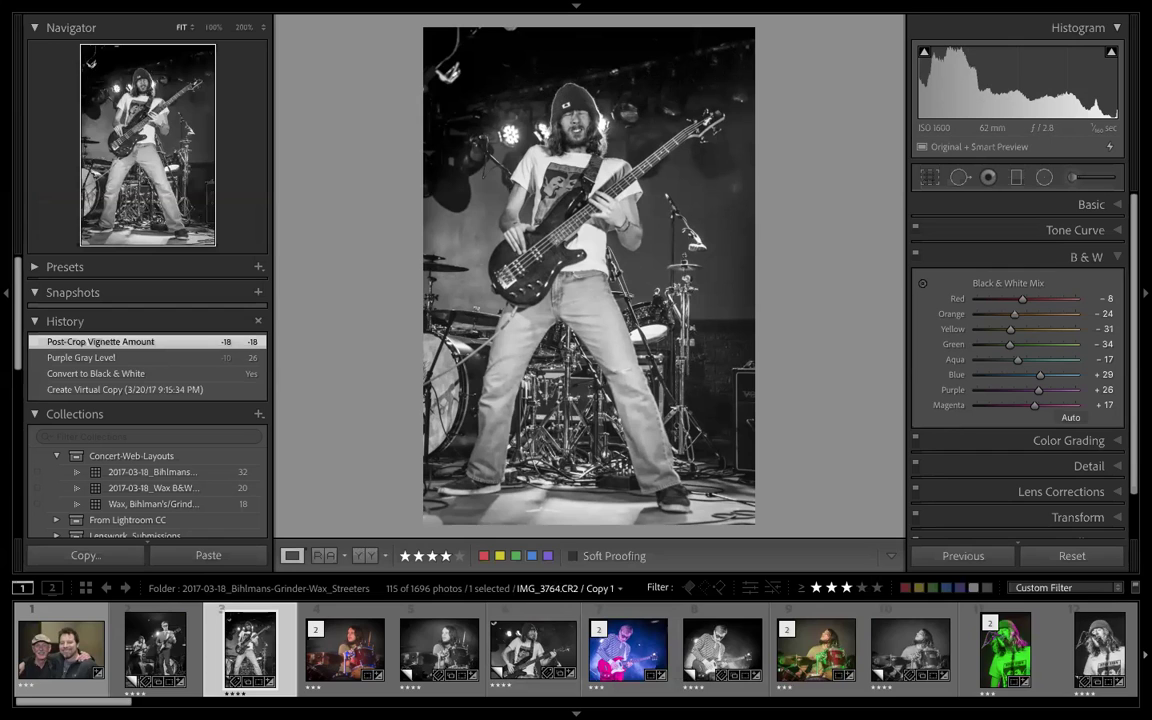
{"action": "scroll", "coordinate": [576, 650], "scroll_direction": "right", "scroll_amount": 15}
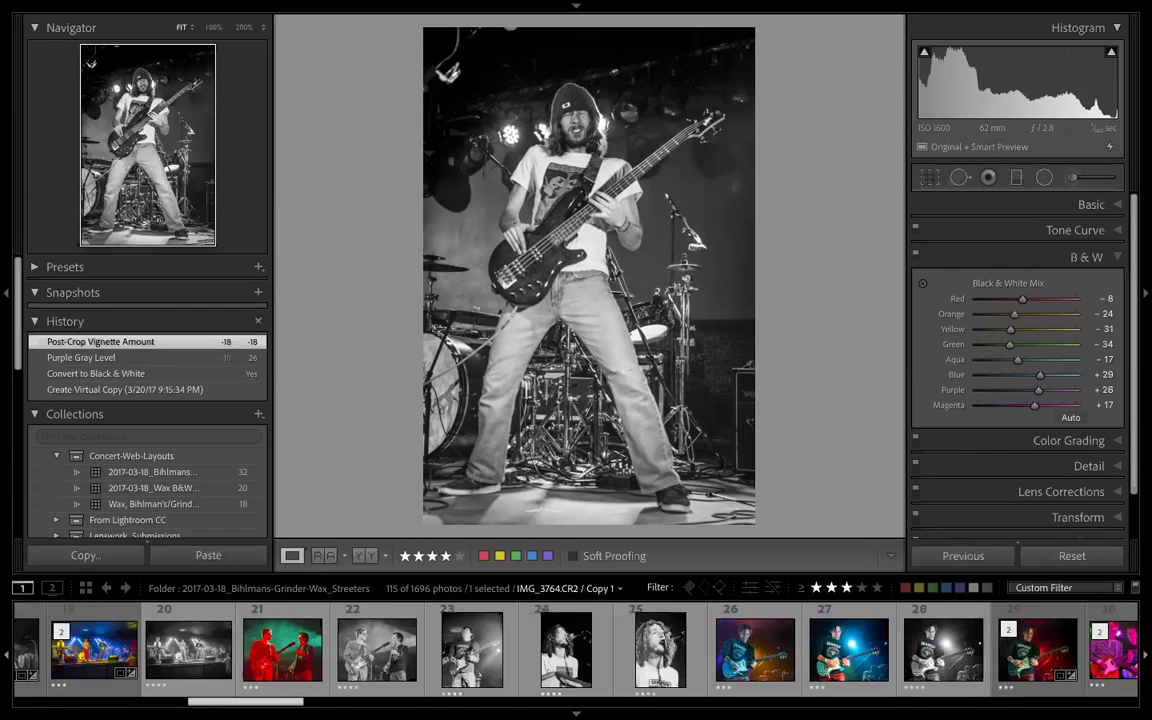
{"action": "scroll", "coordinate": [576, 650], "scroll_direction": "left", "scroll_amount": 10}
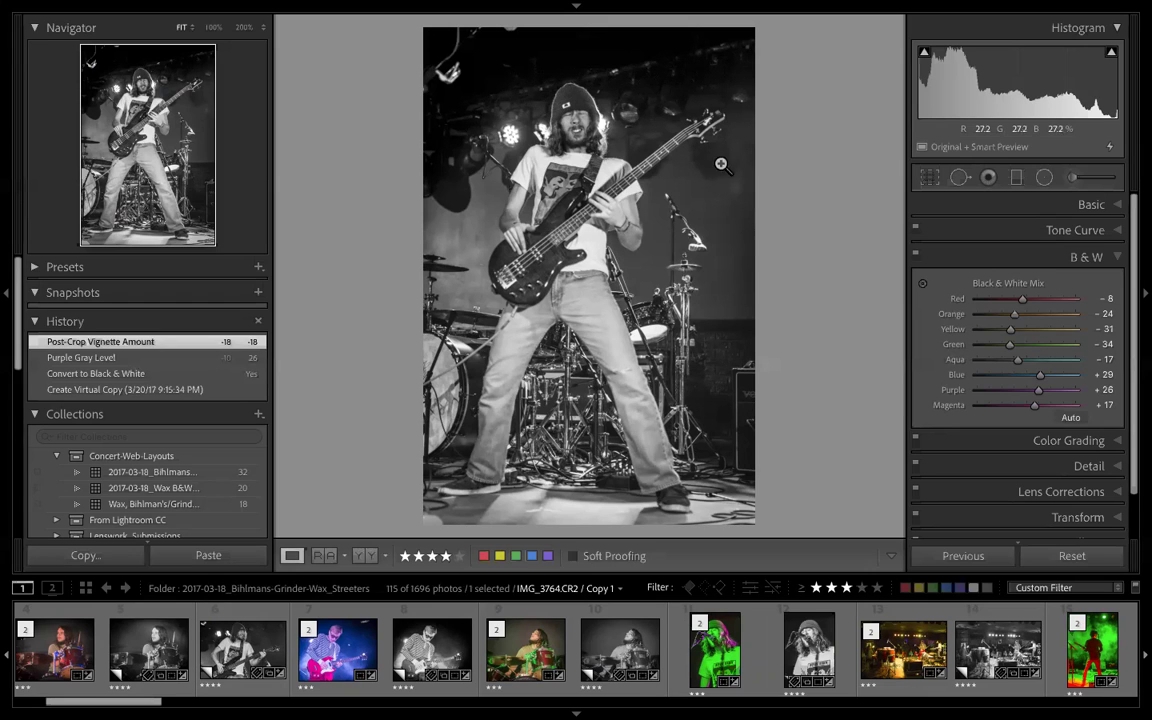
{"action": "left_click", "coordinate": [160, 648]}
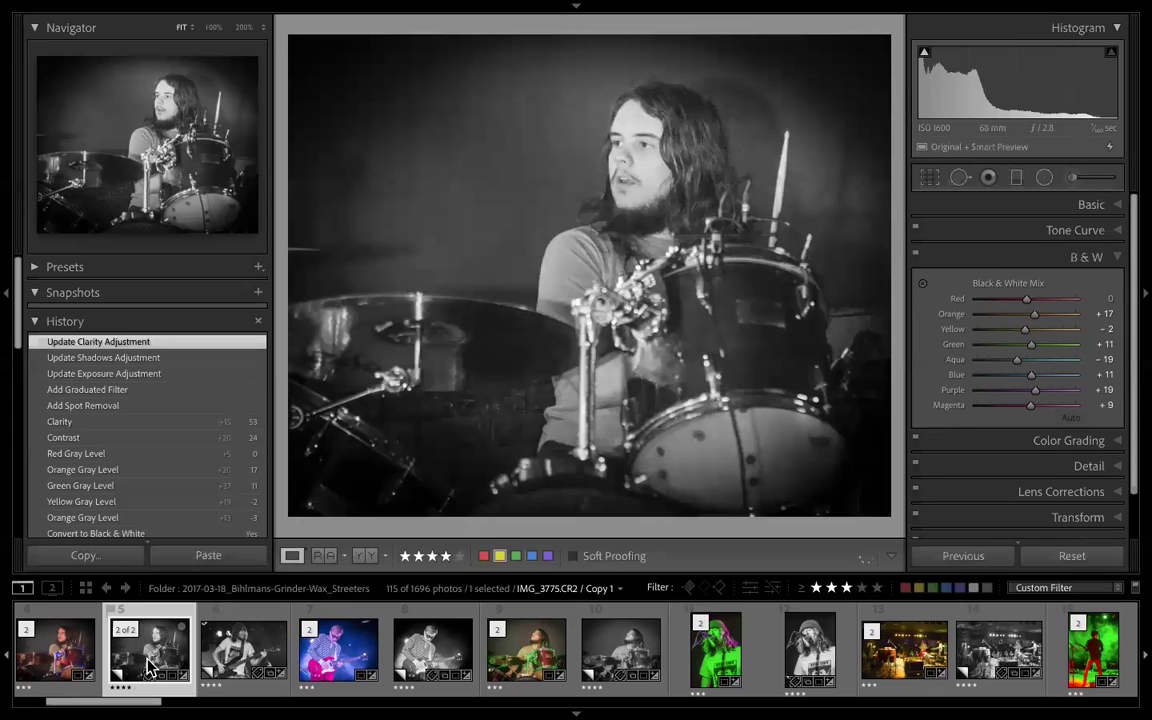
- View the black-and-white drummer photo IMG_4067.CR2 Copy 1 in the Library and read its camera and lens metadata
{"action": "scroll", "coordinate": [424, 680], "scroll_direction": "down", "scroll_amount": 15}
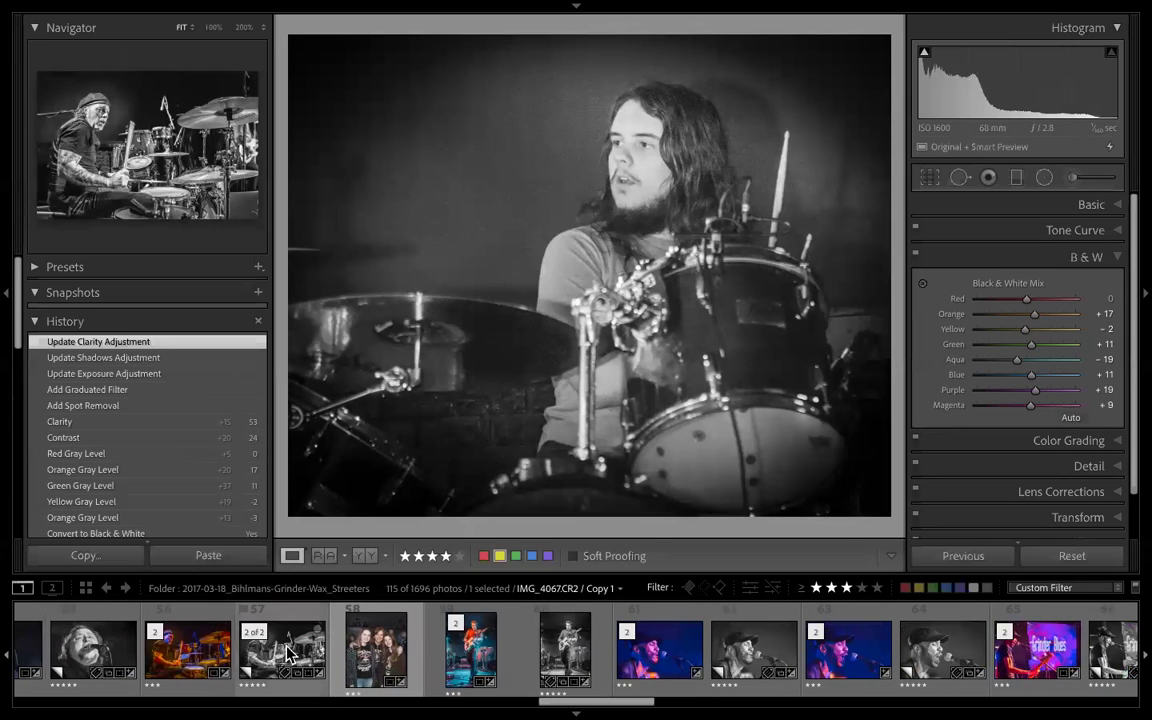
{"action": "left_click", "coordinate": [287, 652]}
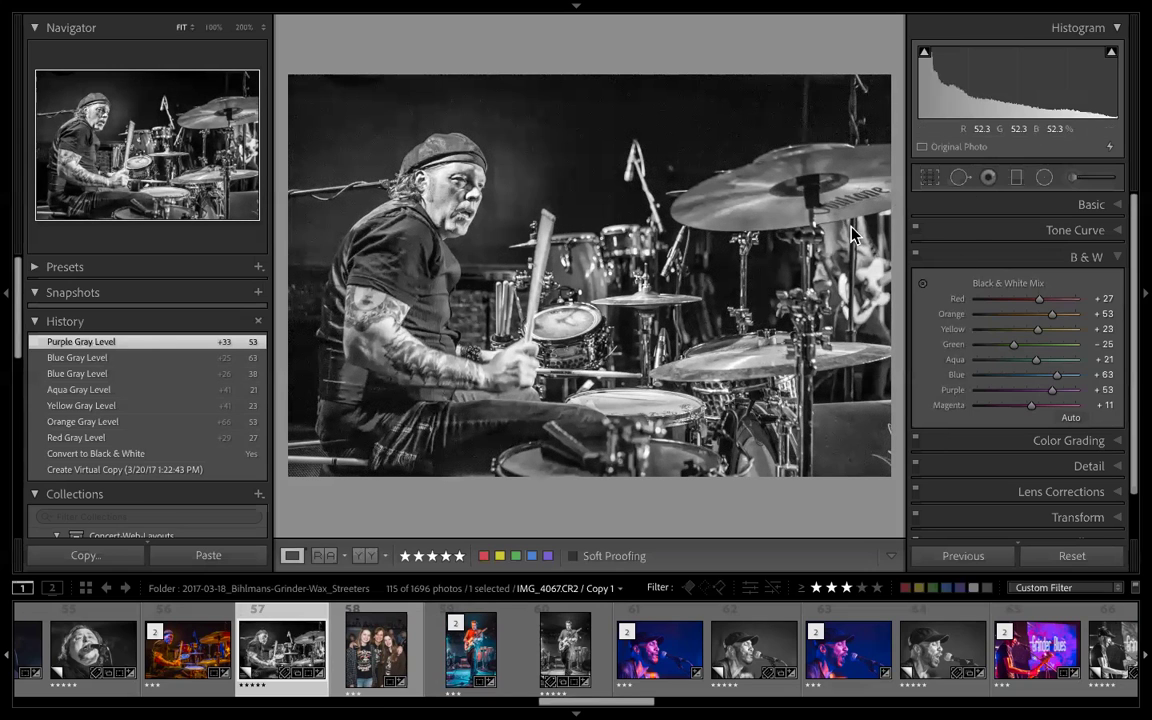
{"action": "key", "text": "e"}
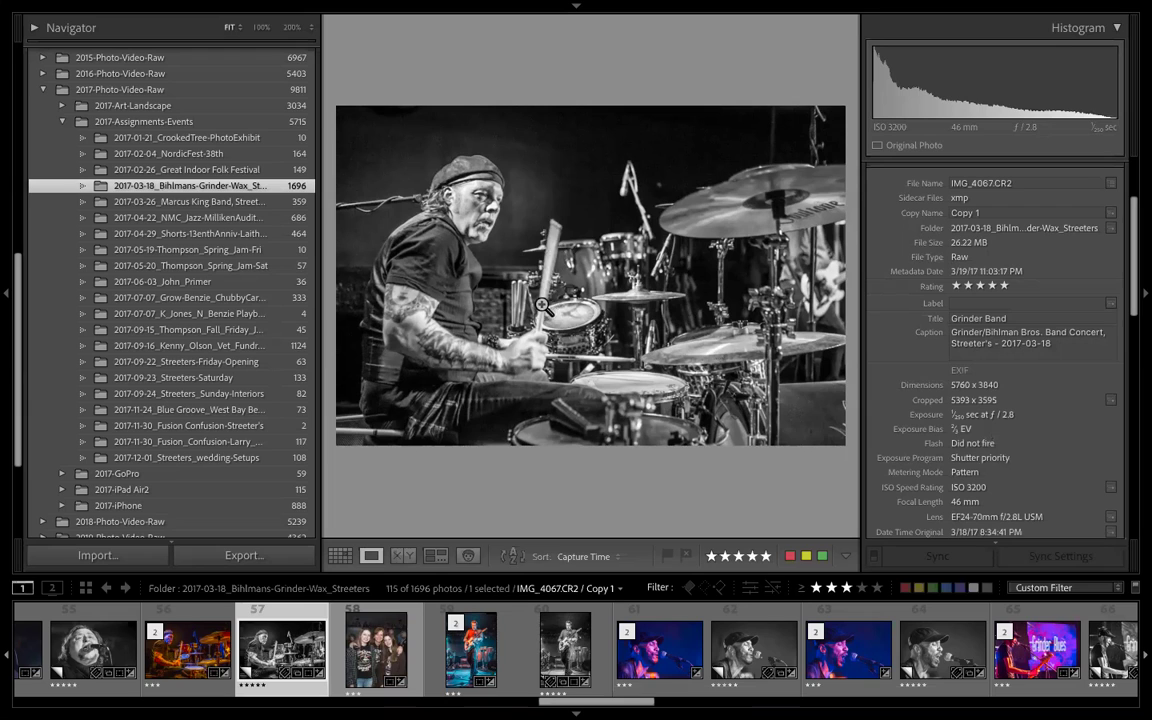
{"action": "scroll", "coordinate": [990, 437], "scroll_direction": "down", "scroll_amount": 1}
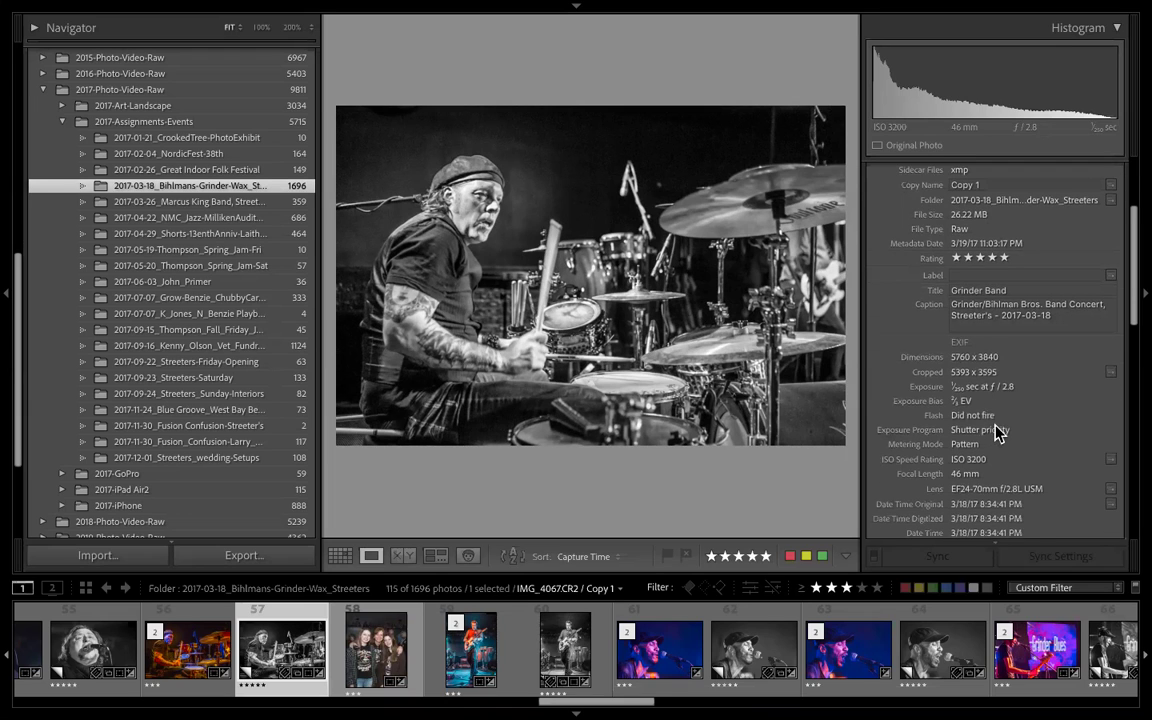
{"action": "scroll", "coordinate": [997, 432], "scroll_direction": "down", "scroll_amount": 1}
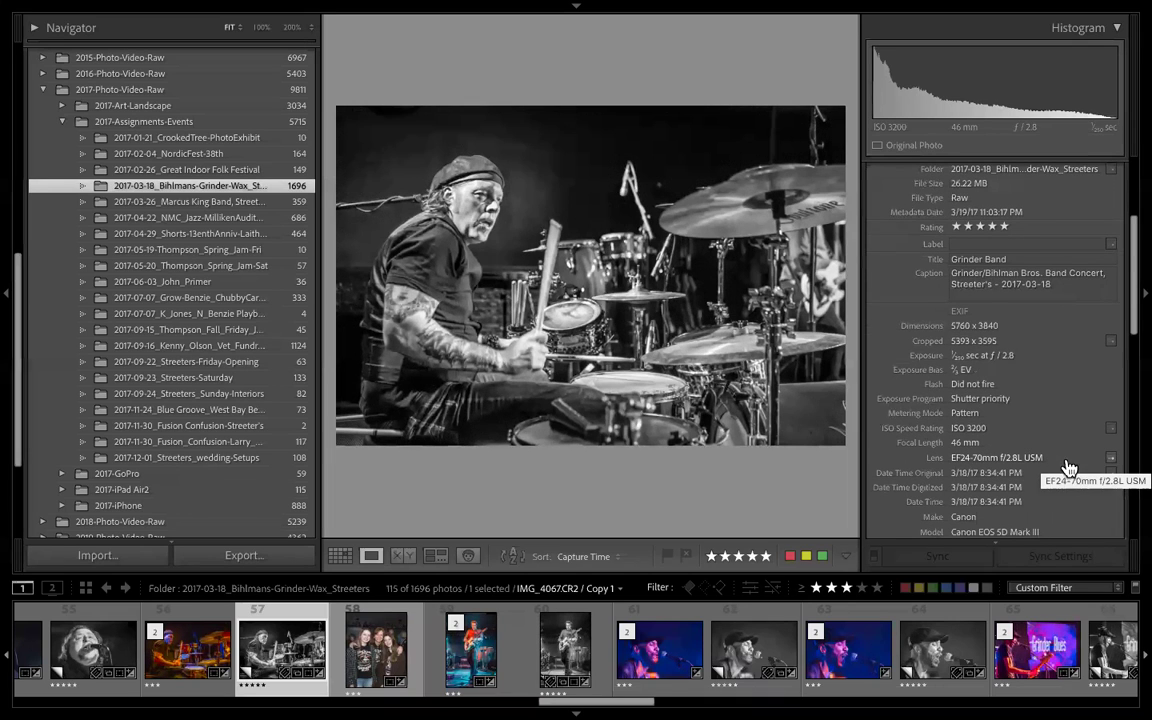
- Check the lens metadata of the capped singer's _MG_5660.CR2 Copy 1 and compare it with the color original
{"action": "left_click", "coordinate": [748, 658]}
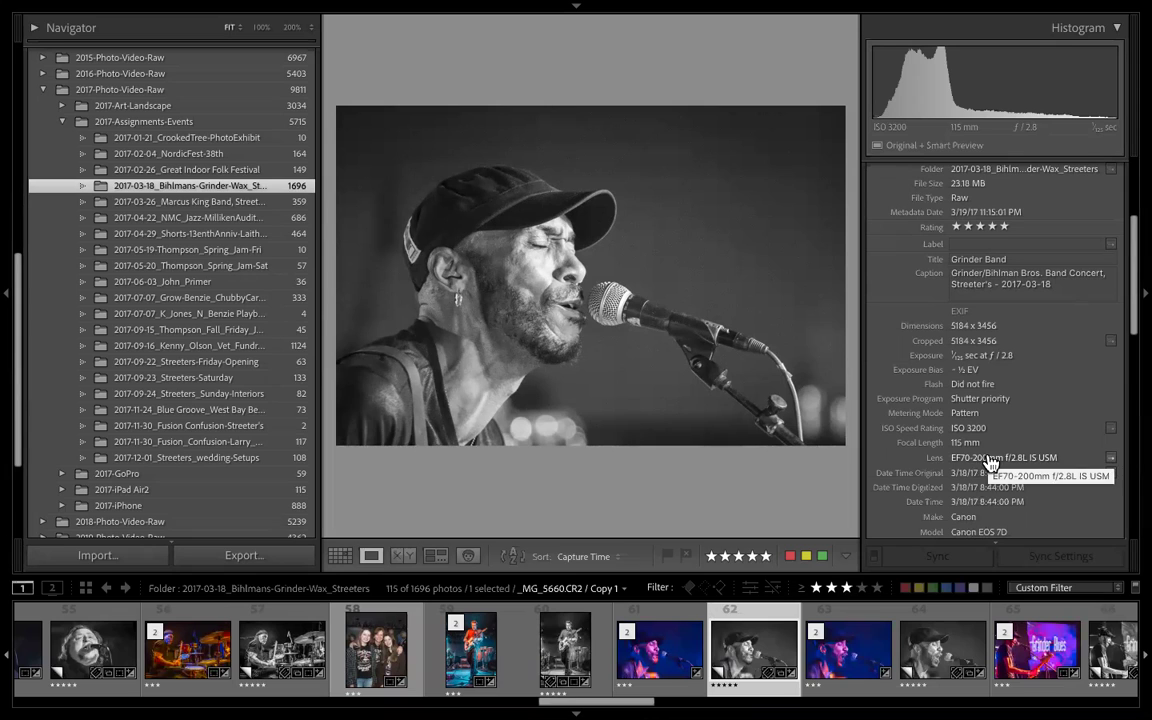
{"action": "left_click", "coordinate": [654, 668]}
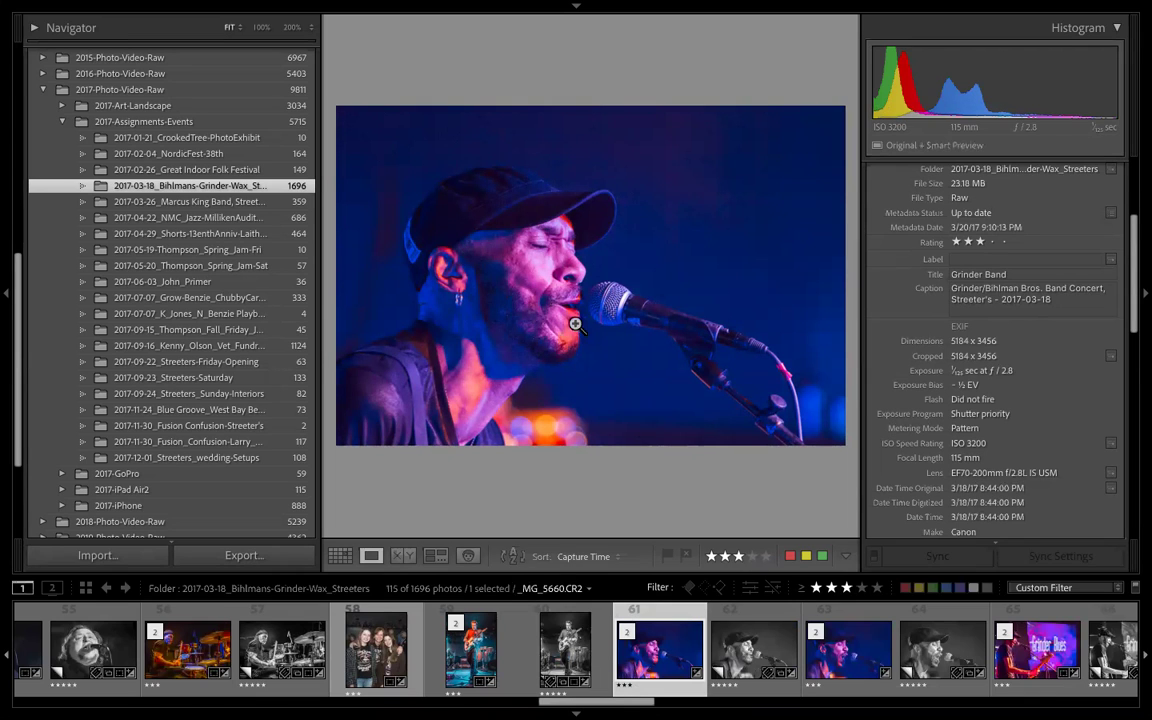
{"action": "left_click", "coordinate": [743, 665]}
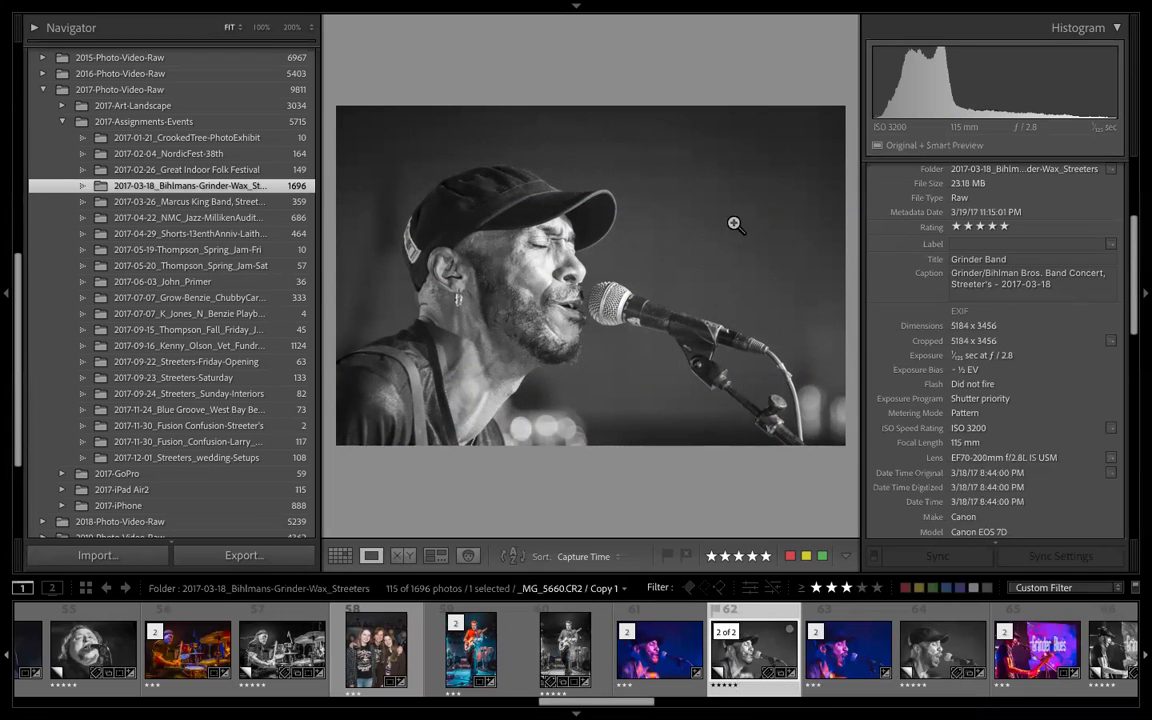
- Browse the remaining concert photos in the folder, then return to the capped singer photo
{"action": "scroll", "coordinate": [576, 650], "scroll_direction": "down", "scroll_amount": 10}
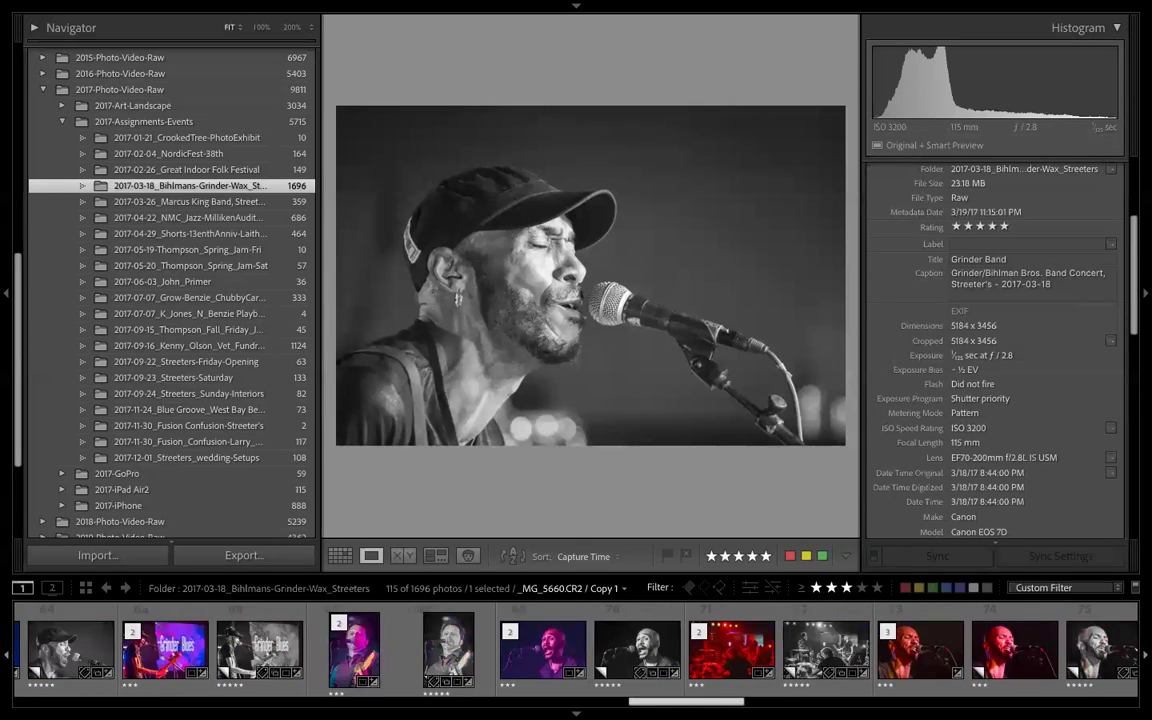
{"action": "scroll", "coordinate": [576, 650], "scroll_direction": "down", "scroll_amount": 10}
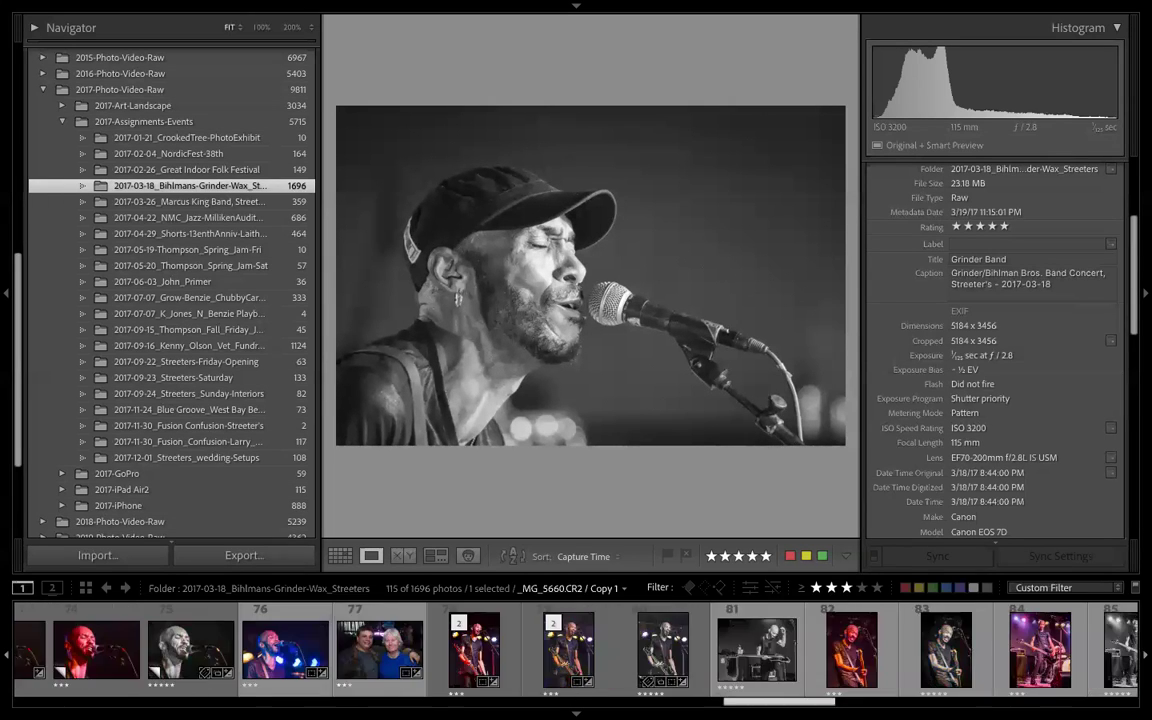
{"action": "scroll", "coordinate": [576, 650], "scroll_direction": "down", "scroll_amount": 9}
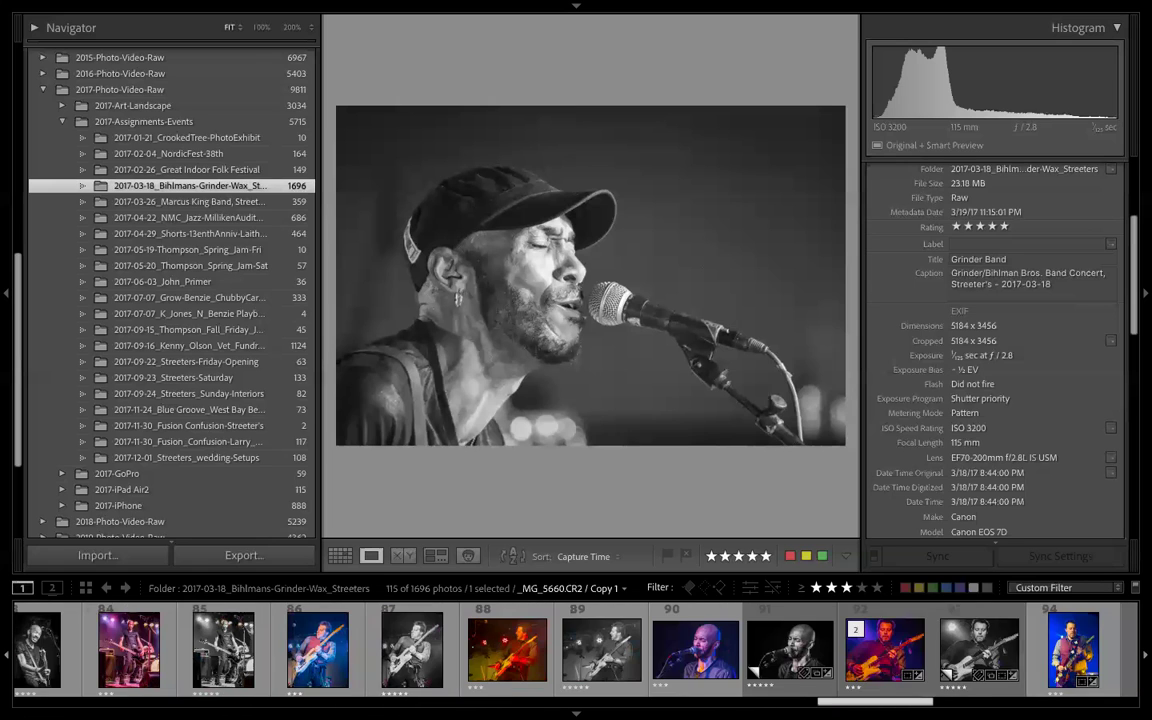
{"action": "scroll", "coordinate": [576, 650], "scroll_direction": "down", "scroll_amount": 10}
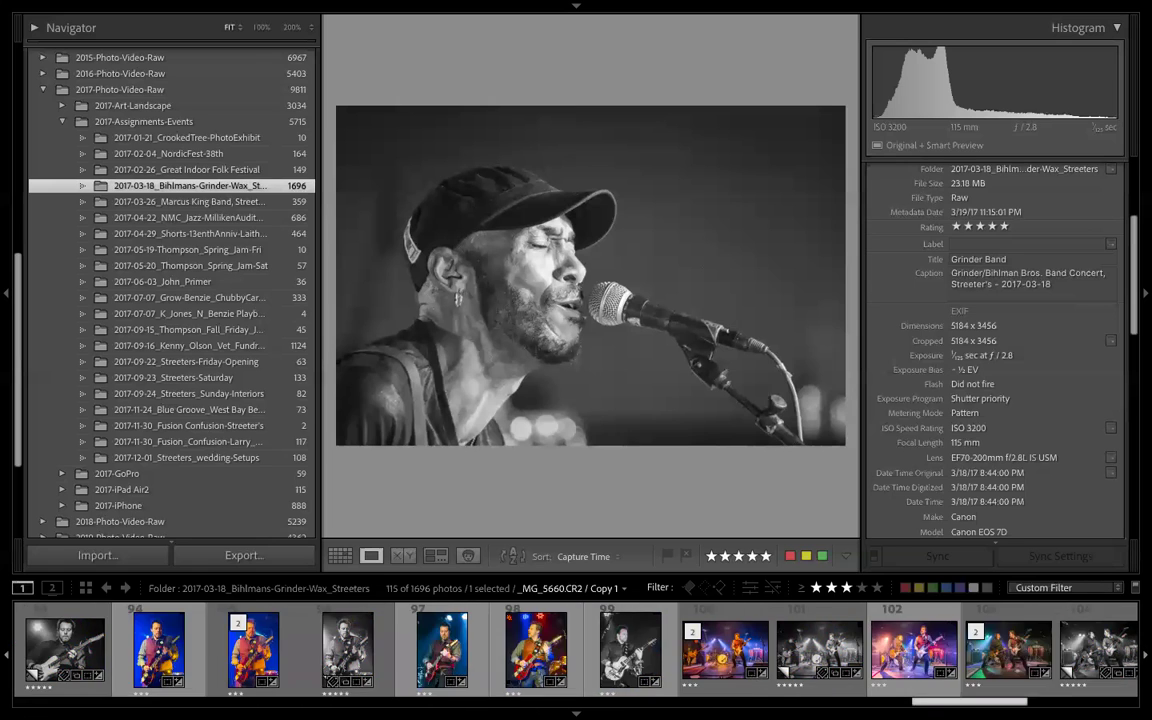
{"action": "scroll", "coordinate": [576, 650], "scroll_direction": "down", "scroll_amount": 7}
{"action": "scroll", "coordinate": [405, 650], "scroll_direction": "left", "scroll_amount": 10}
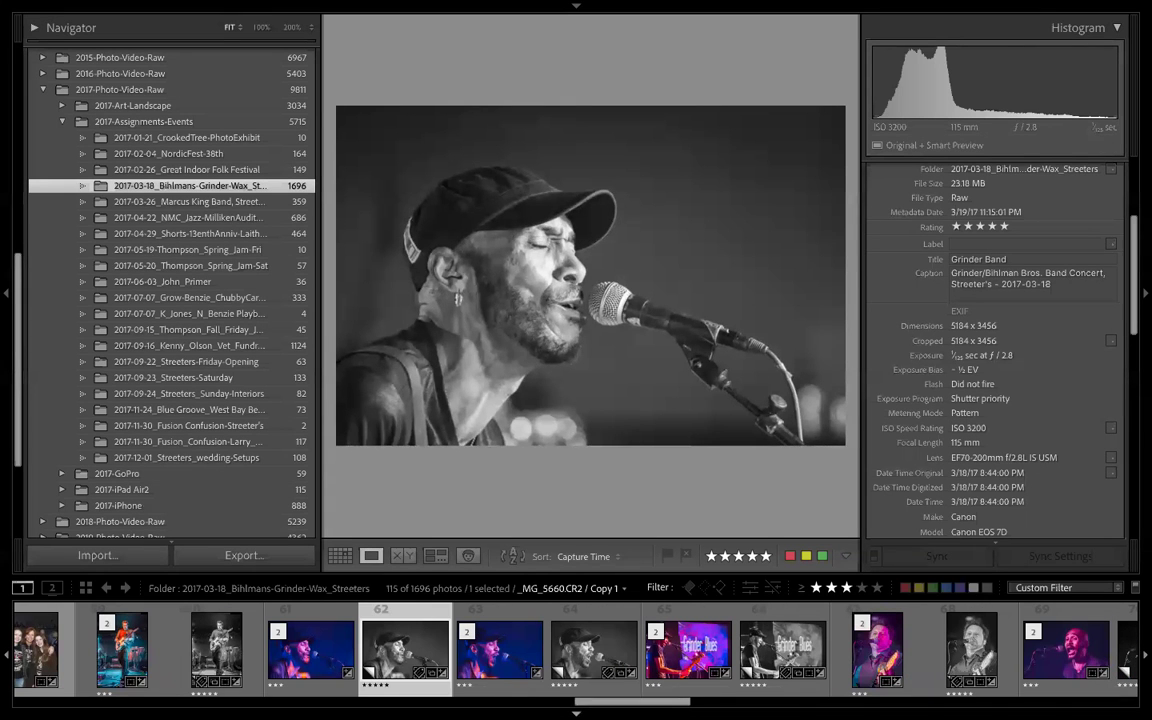
- Collapse the 2017-Assignments-Events folder in the folder list
{"action": "scroll", "coordinate": [230, 250], "scroll_direction": "up", "scroll_amount": 2}
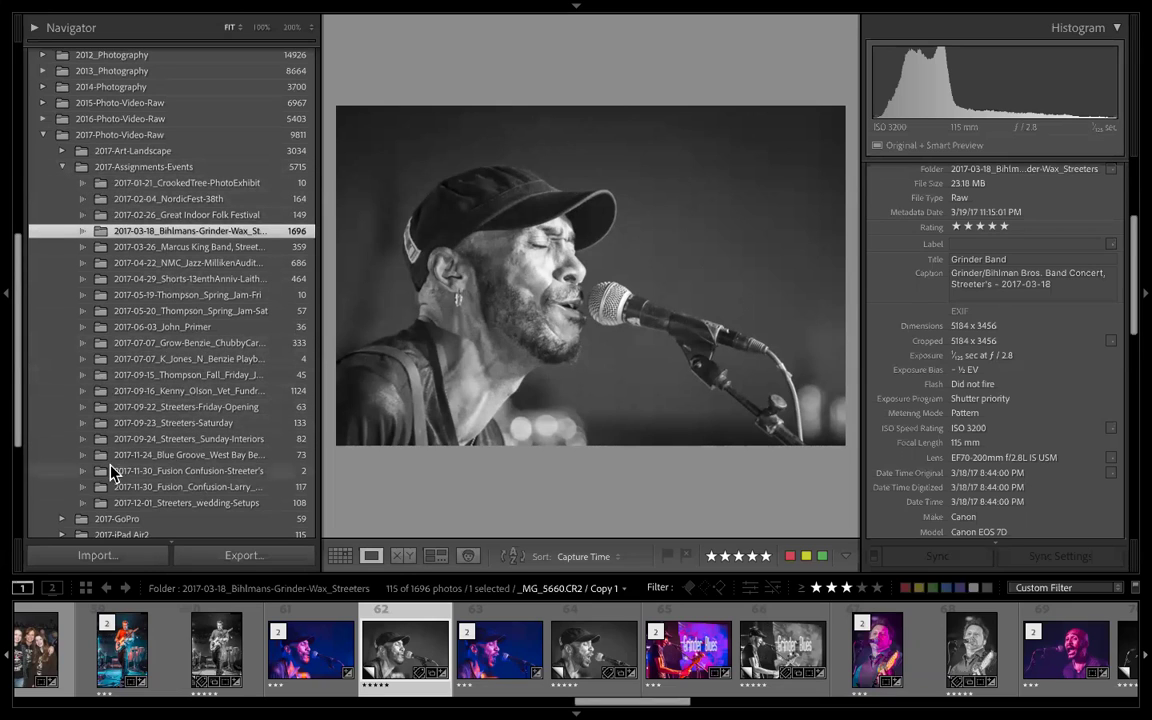
{"action": "scroll", "coordinate": [135, 498], "scroll_direction": "down", "scroll_amount": 3}
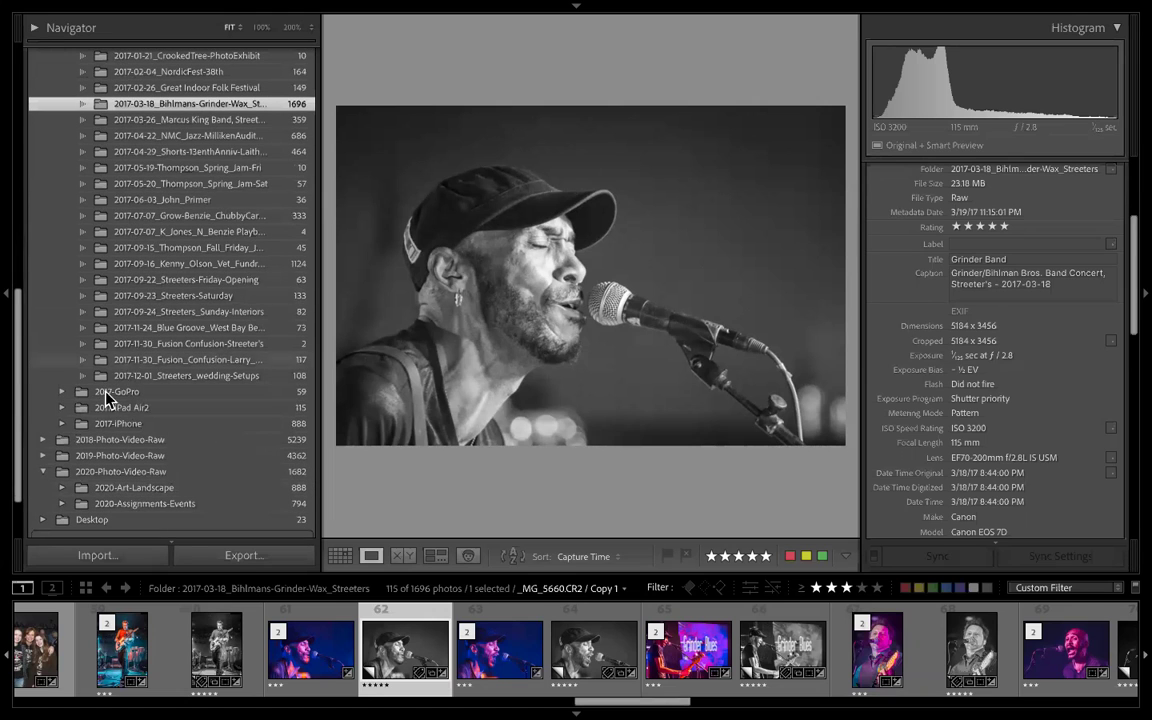
{"action": "scroll", "coordinate": [220, 170], "scroll_direction": "up", "scroll_amount": 5}
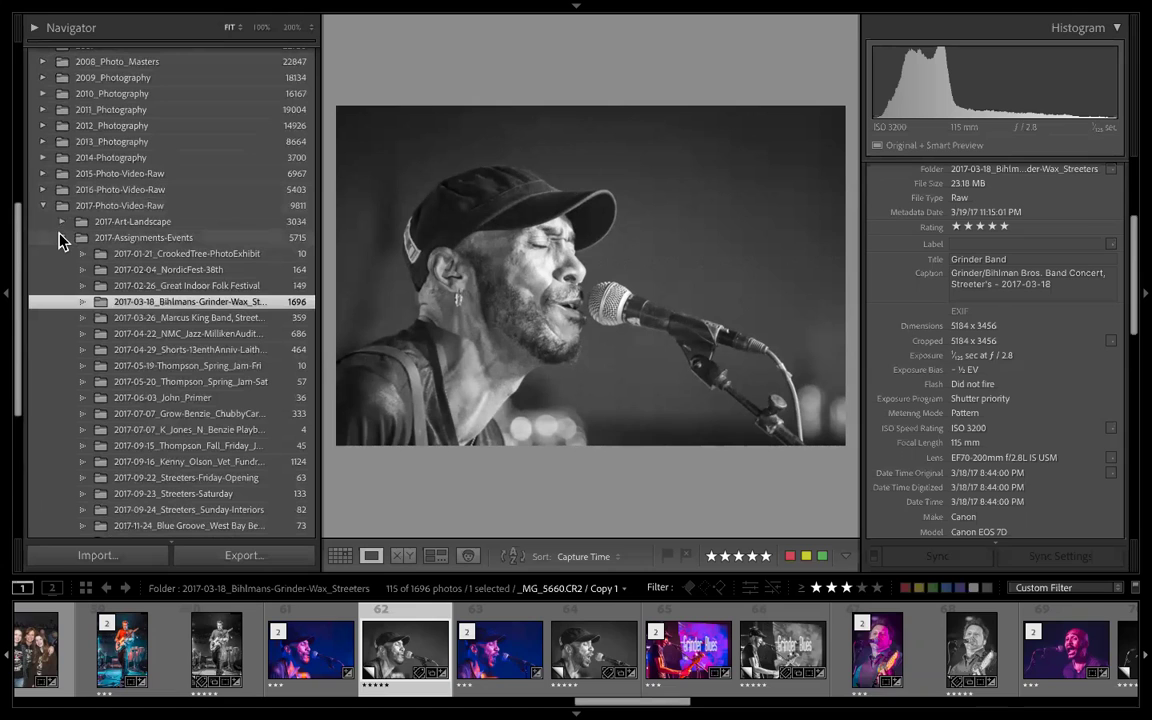
{"action": "left_click", "coordinate": [60, 240]}
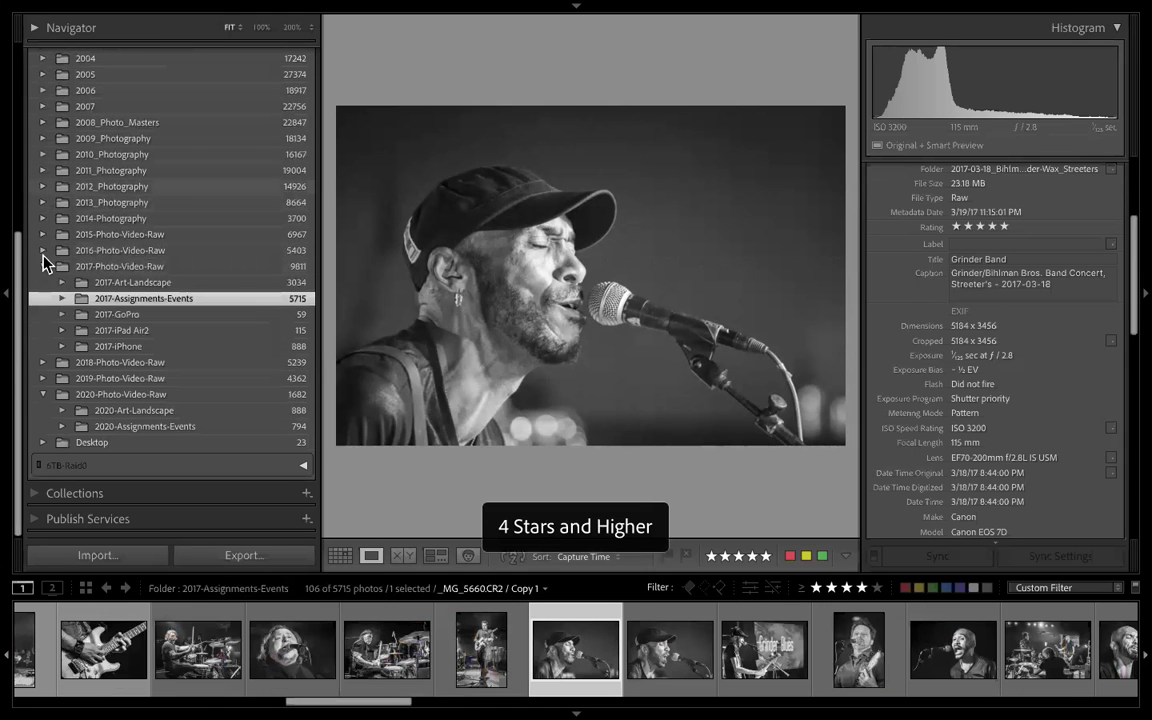
- Expand 2016-Assignments-Events inside 2016-Photo-Video-Raw and open the senior portraits folder dated 2016-10-18
{"action": "left_click", "coordinate": [42, 250]}
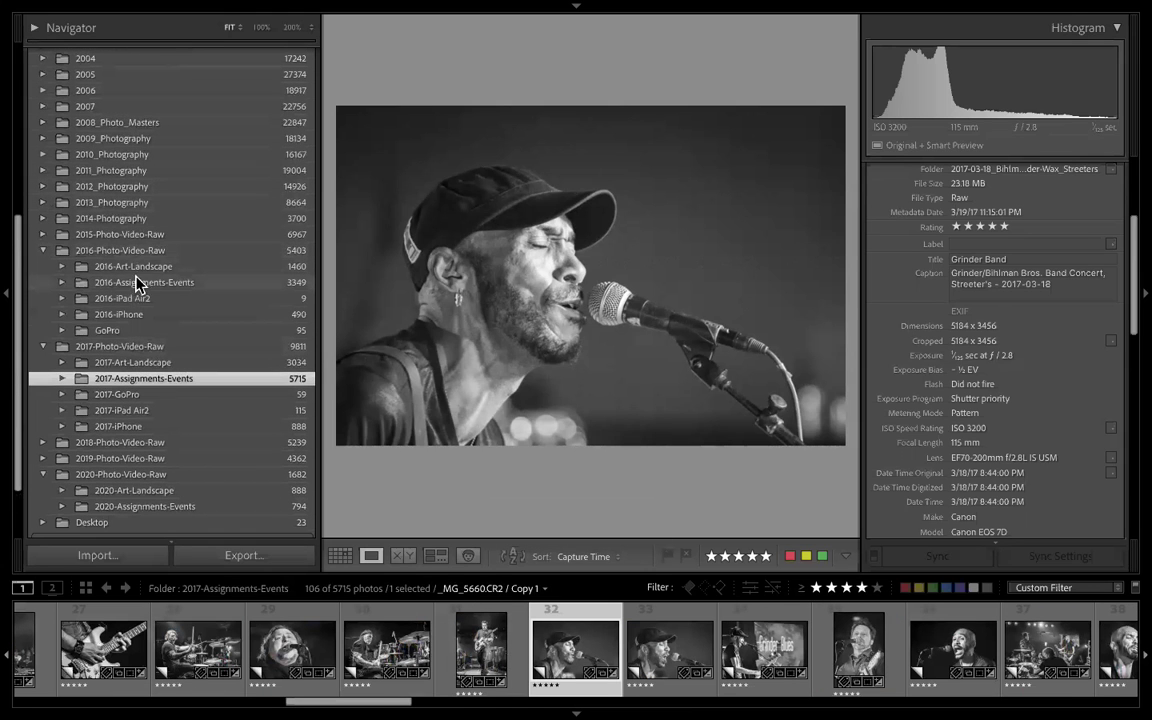
{"action": "left_click", "coordinate": [61, 283]}
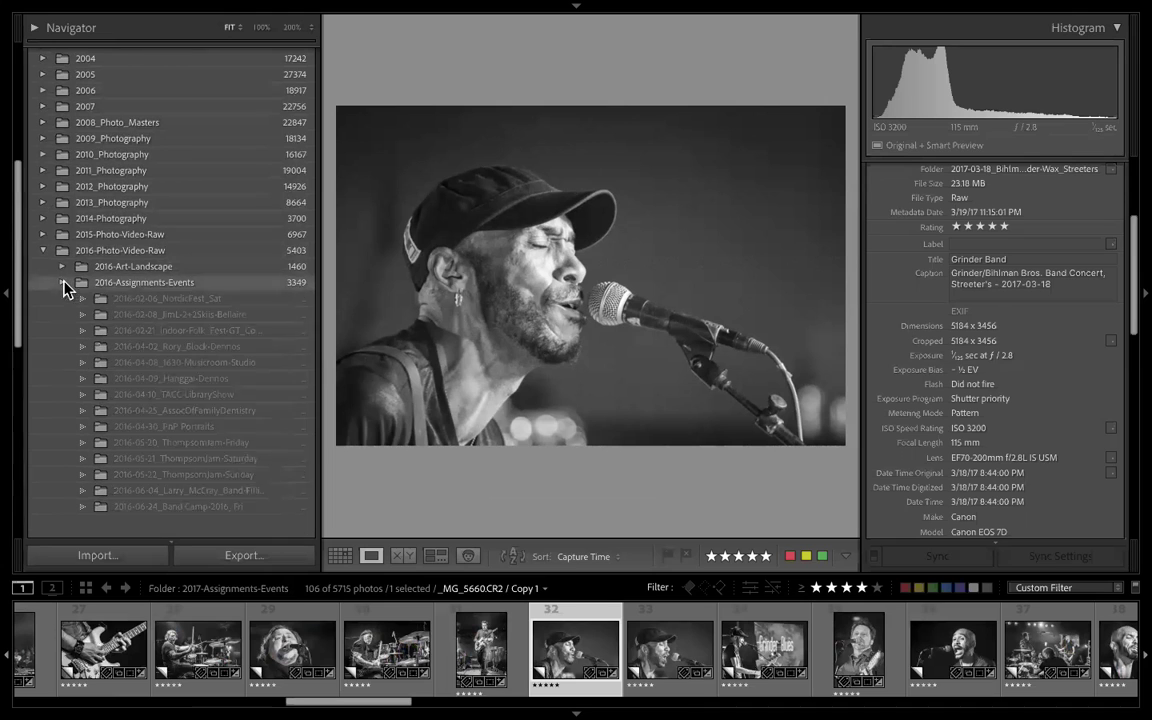
{"action": "scroll", "coordinate": [212, 396], "scroll_direction": "down", "scroll_amount": 8}
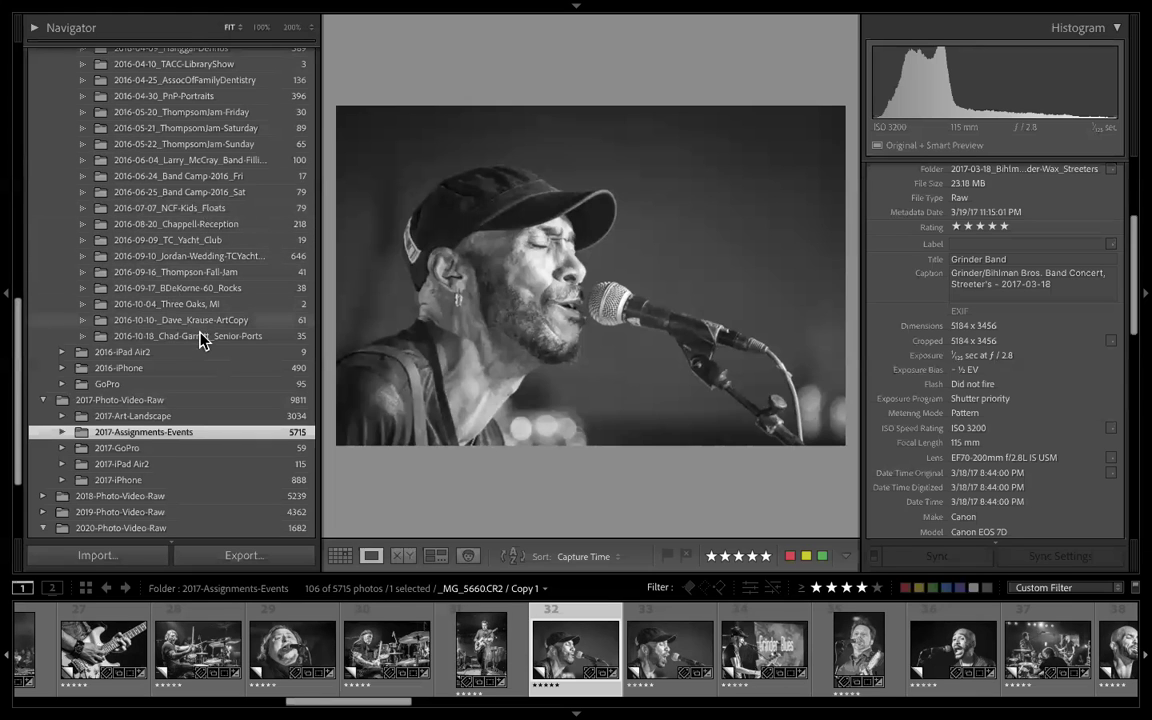
{"action": "left_click", "coordinate": [201, 336]}
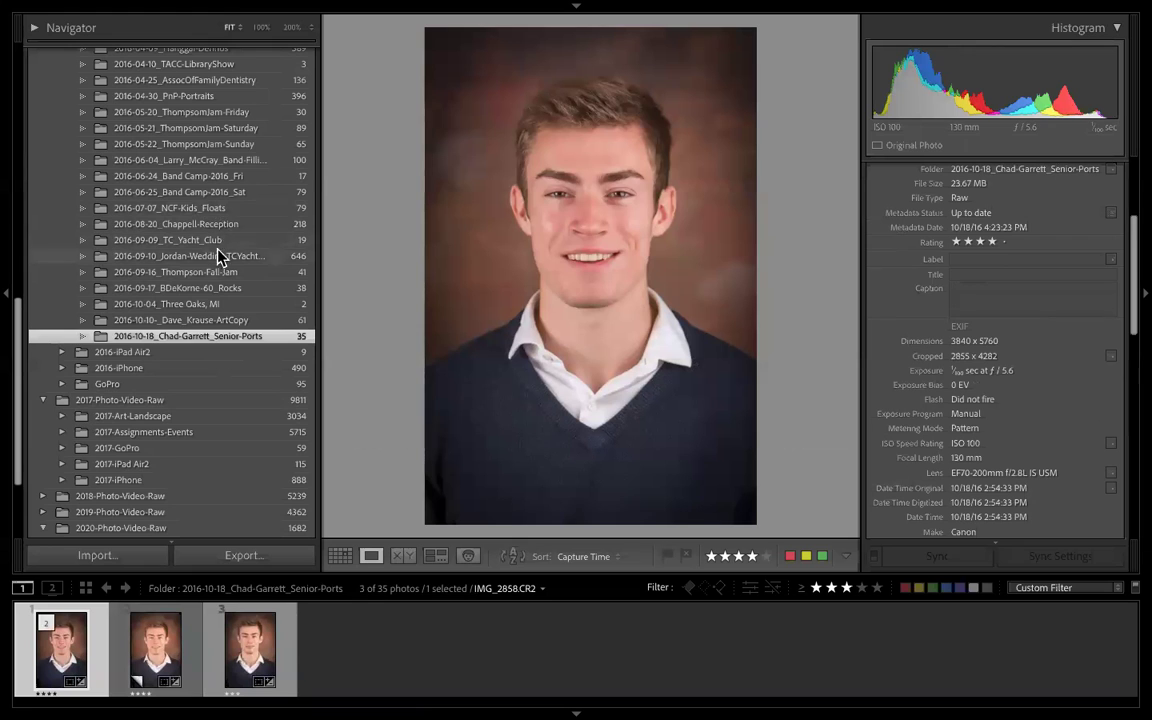
- Collapse 2016-Assignments-Events and show the photos of the whole folder, locating the wedding party pictures
{"action": "scroll", "coordinate": [208, 262], "scroll_direction": "up", "scroll_amount": 5}
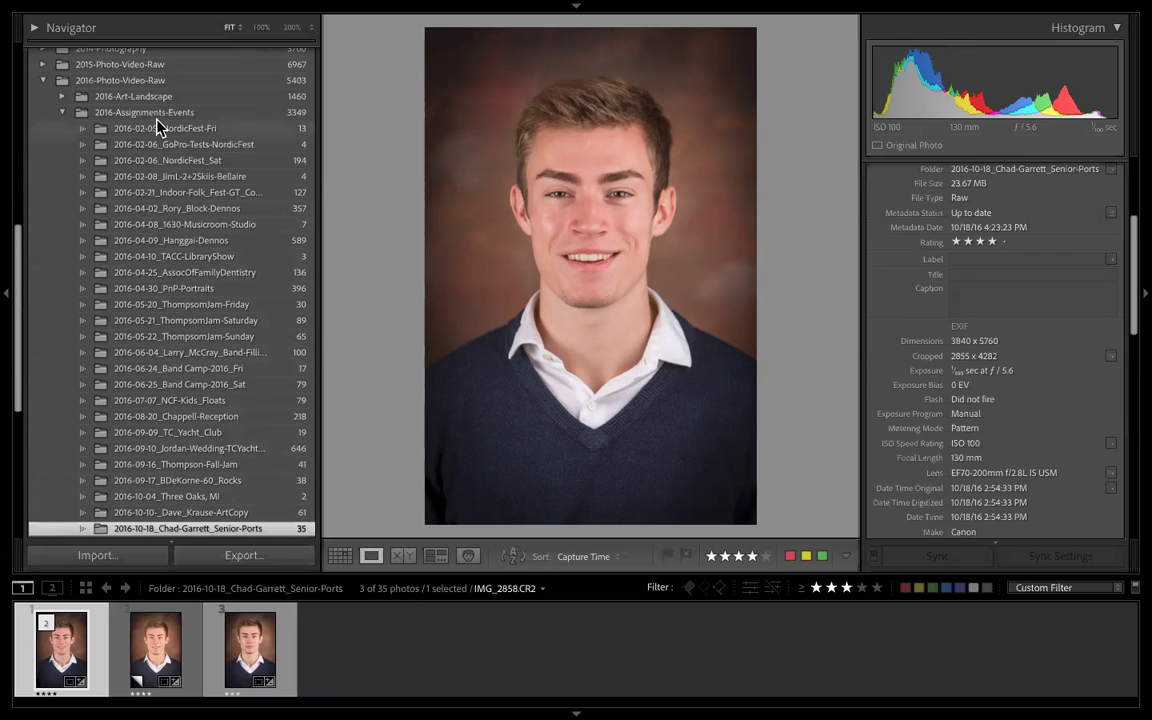
{"action": "left_click", "coordinate": [61, 113]}
{"action": "left_click", "coordinate": [62, 112]}
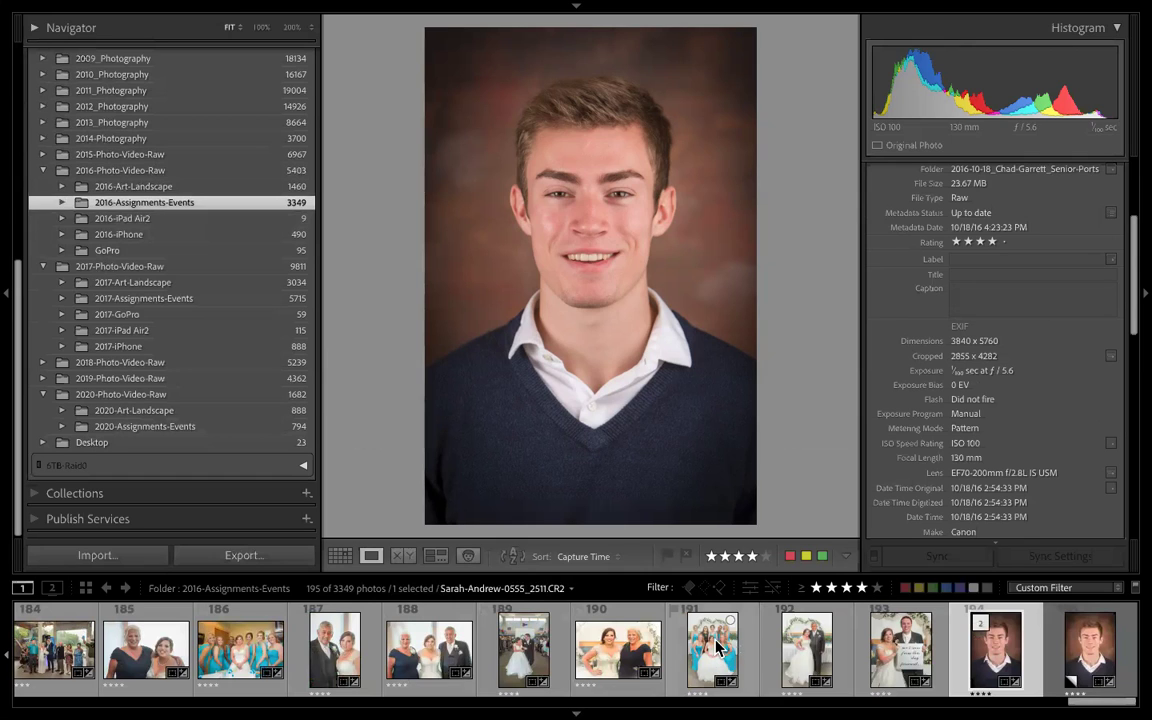
{"action": "mouse_move", "coordinate": [716, 648]}
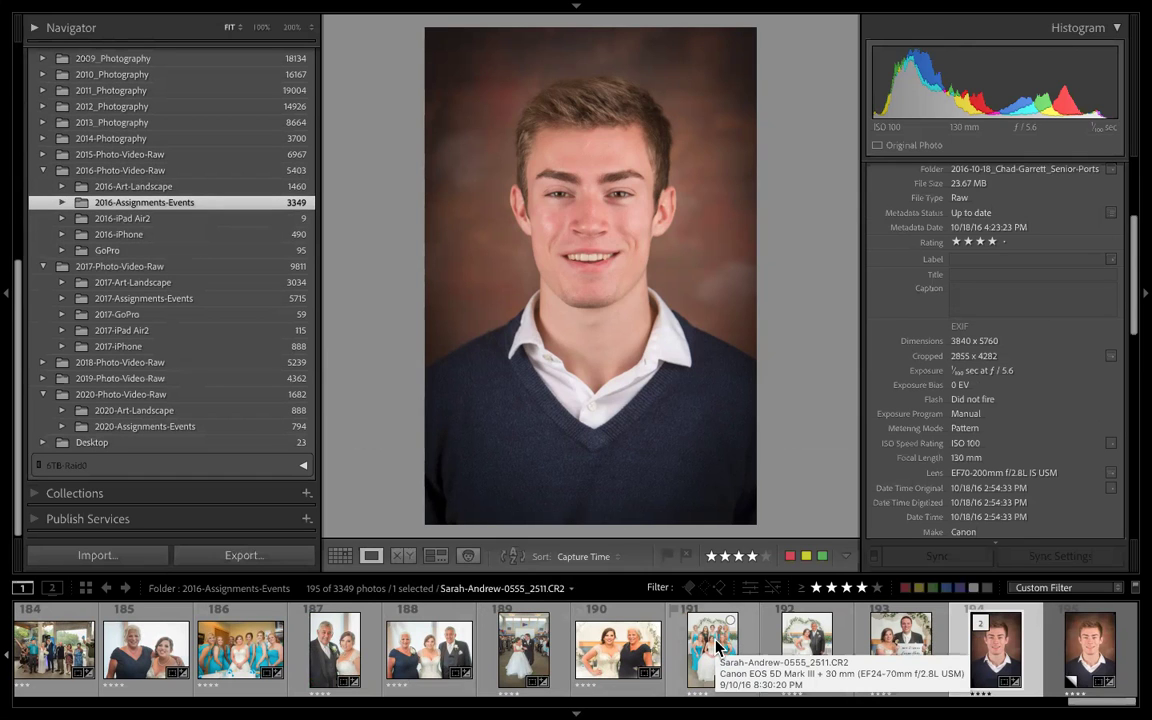